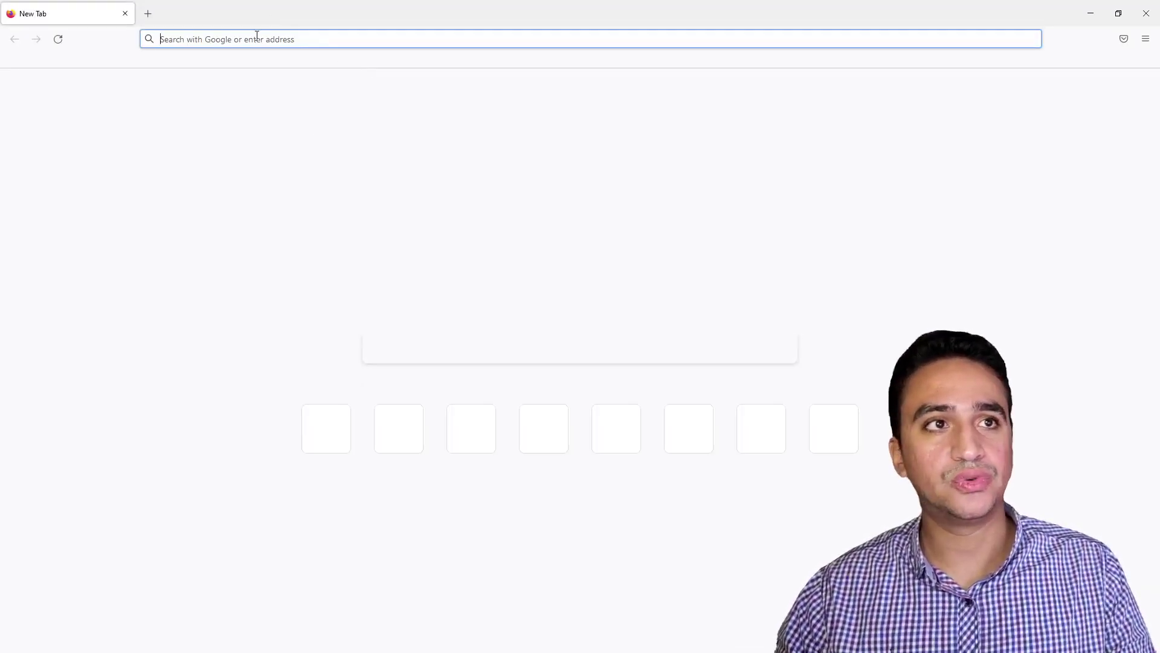
# - Go to google.com and search for 'pnet lab download'
pyautogui.write('google.com')
pyautogui.press('Return')
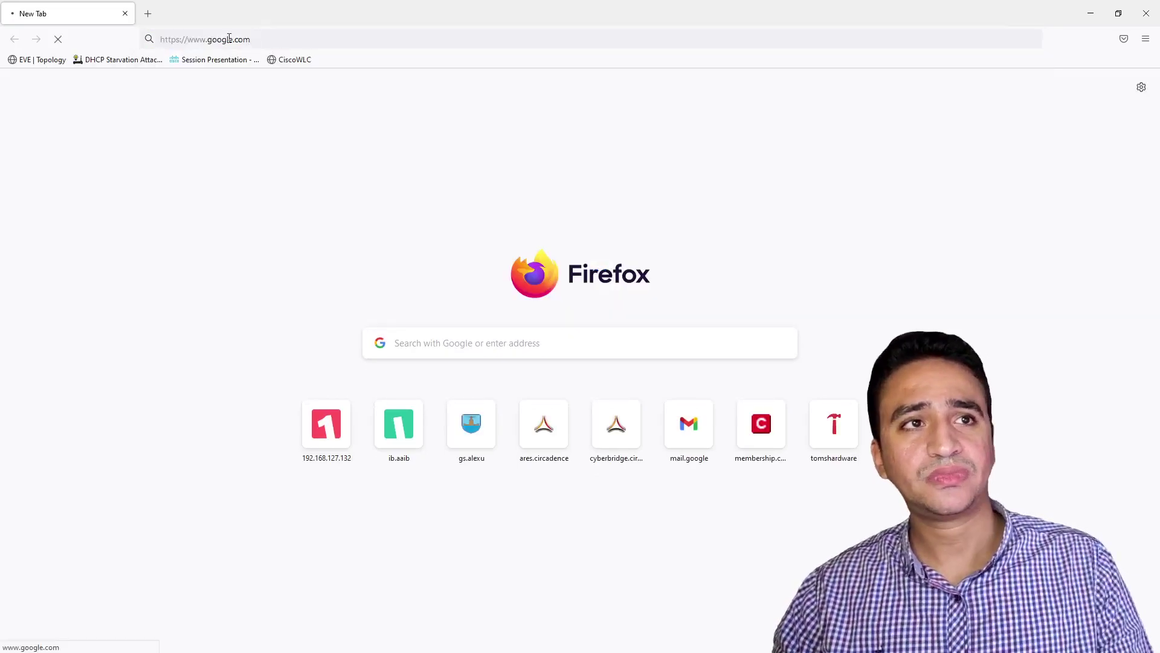
pyautogui.click(560, 279)
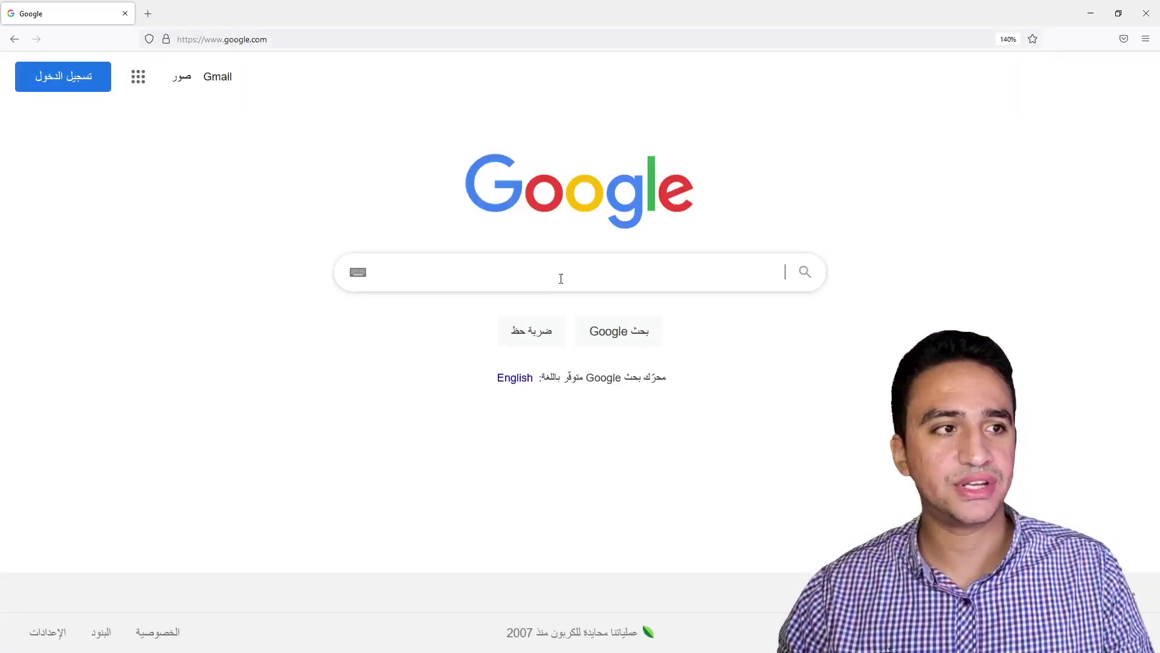
pyautogui.write('p')
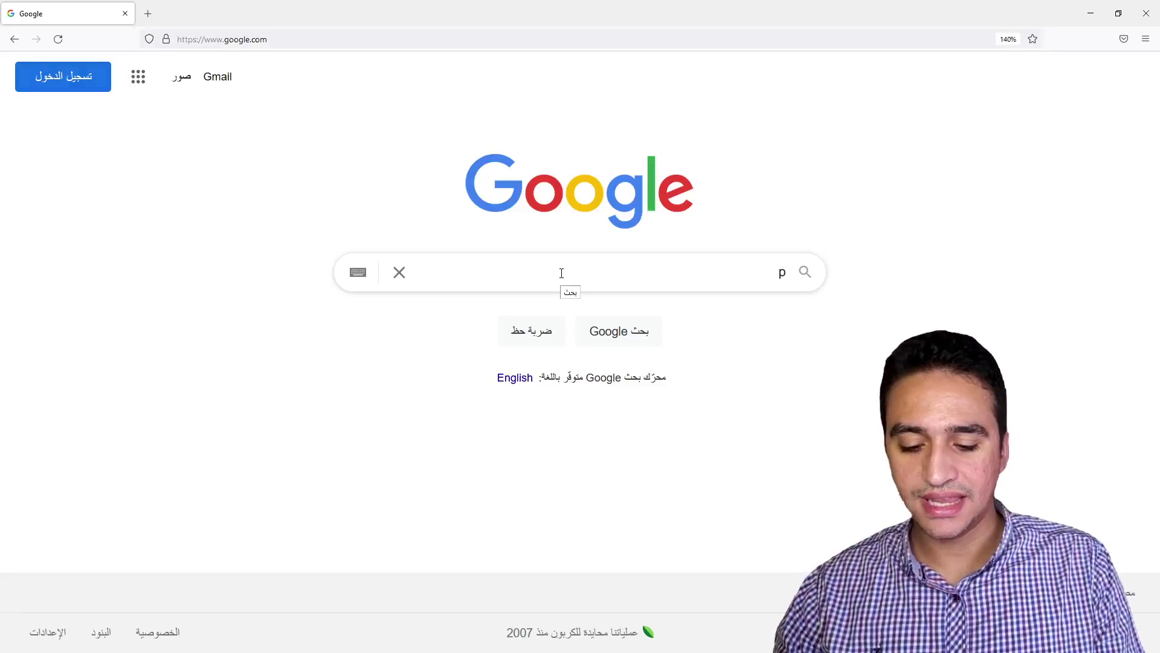
pyautogui.write('net lab')
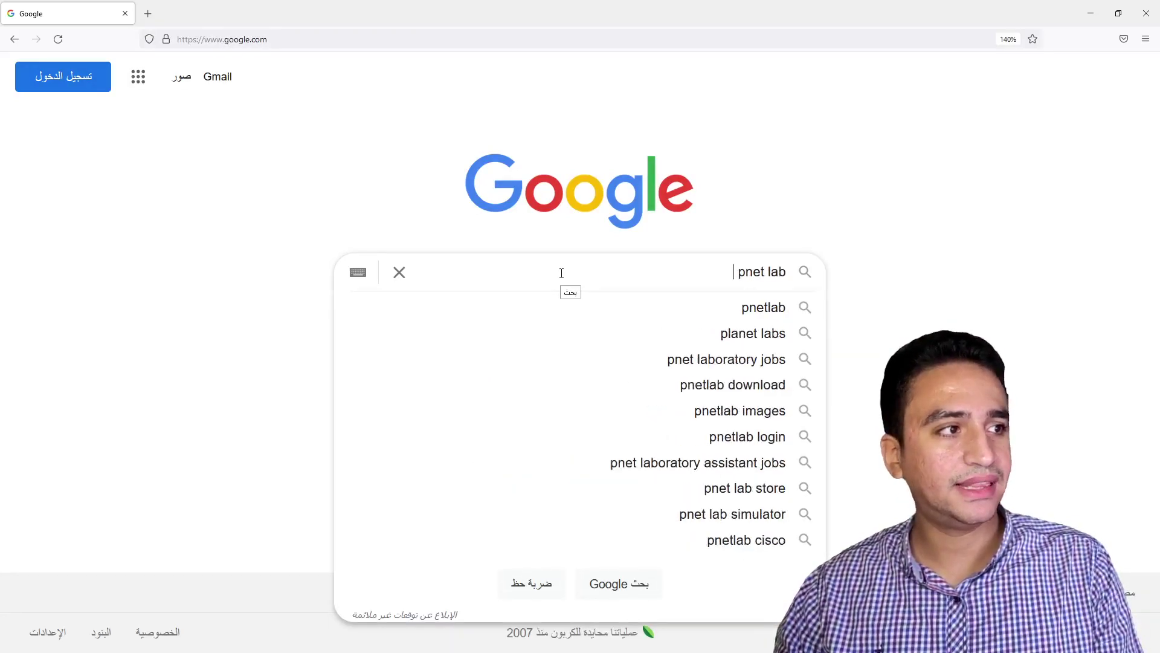
pyautogui.write(' download')
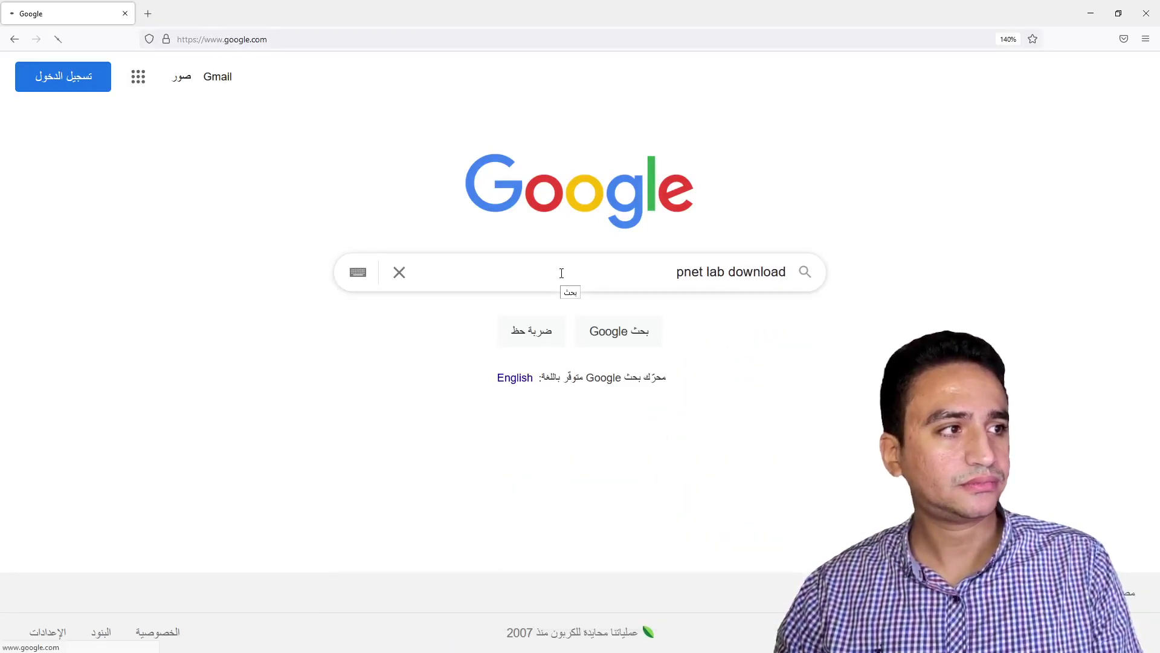
pyautogui.press('Return')
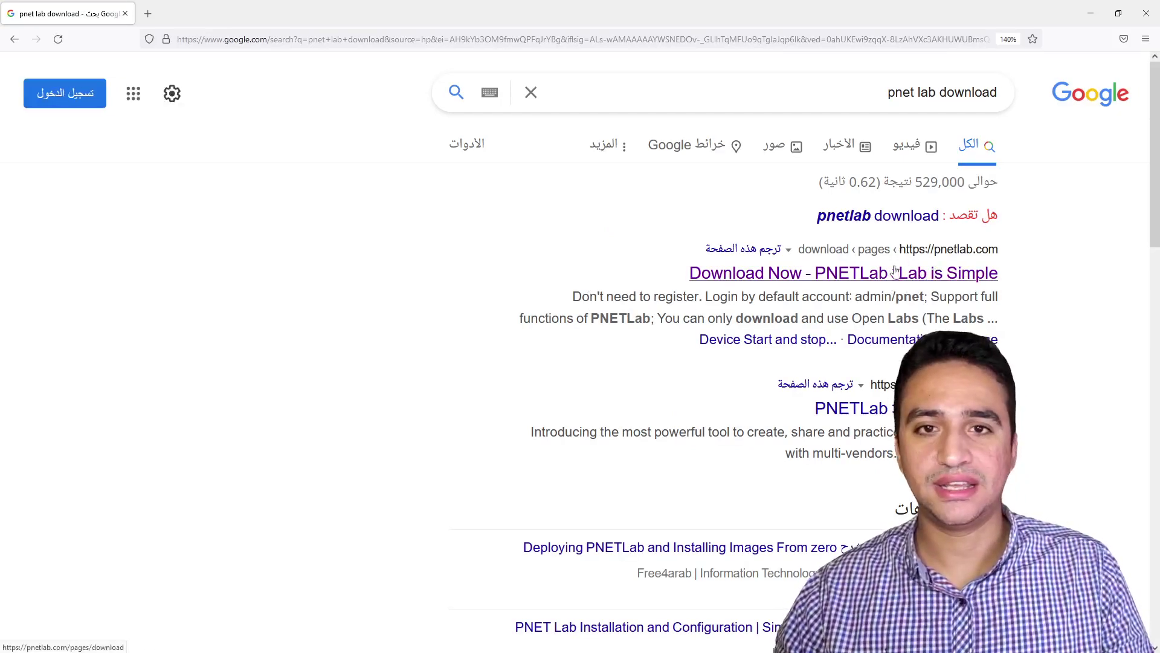
# - Open the 'Download Now - PNETLab' result
pyautogui.moveTo(1014, 248); pyautogui.dragTo(939, 256)
pyautogui.click(1038, 253)
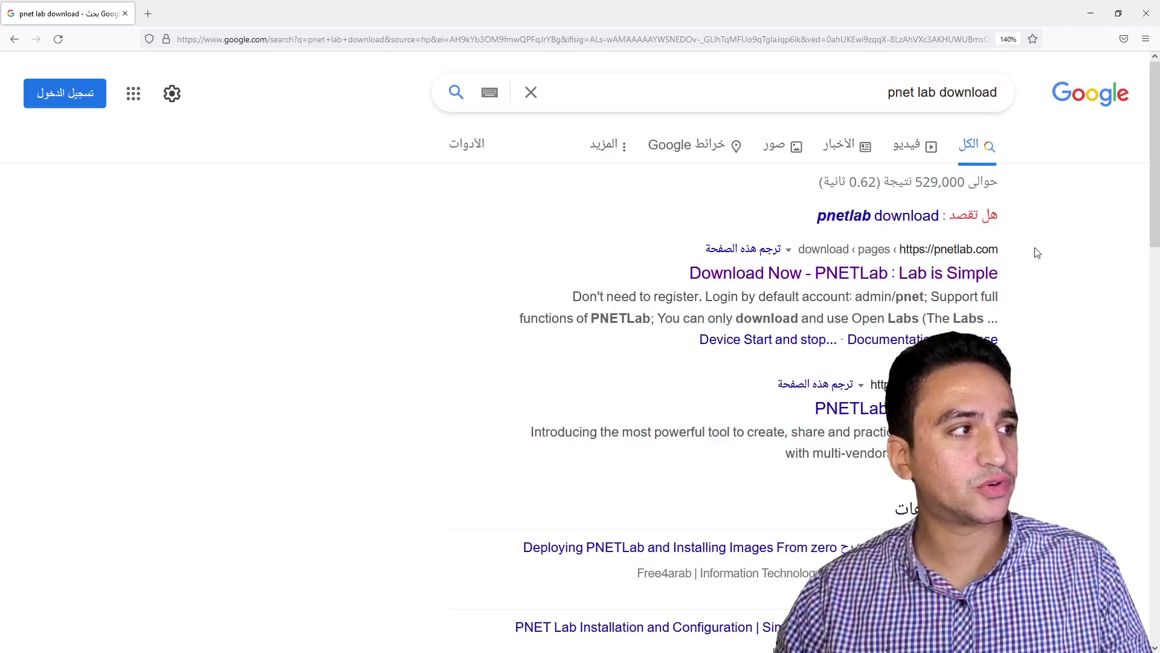
pyautogui.click(853, 266)
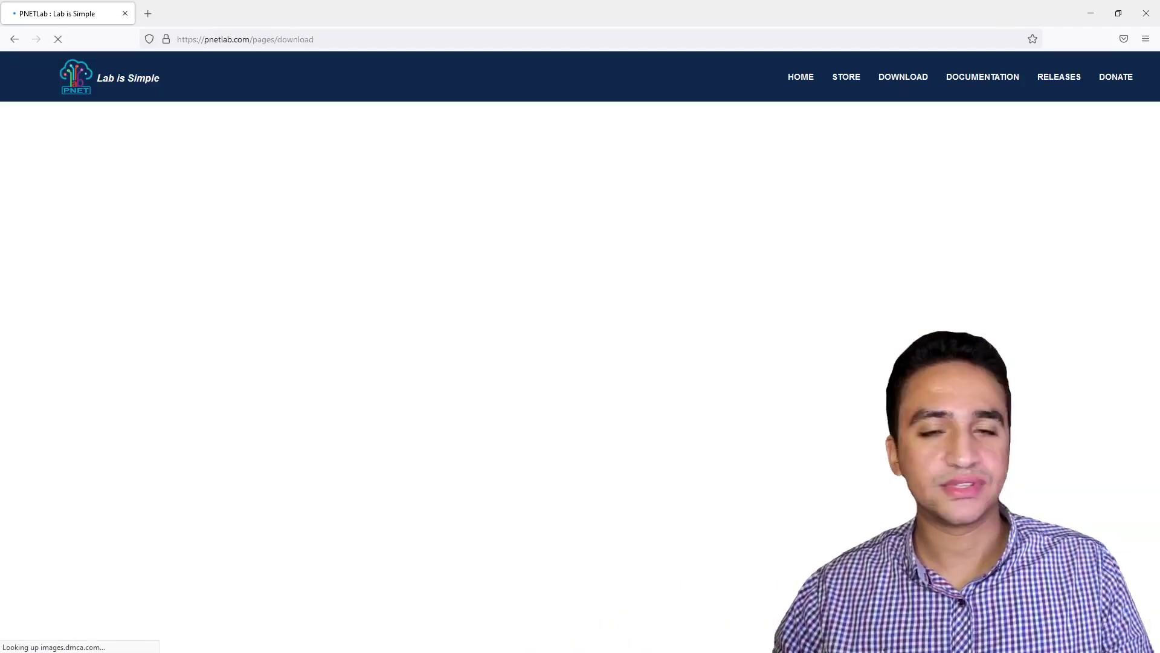
# - Review the PNET 4.2.10 download steps and Google Drive/Mega links, then minimize the browser
pyautogui.scroll(-5, 194, 510)
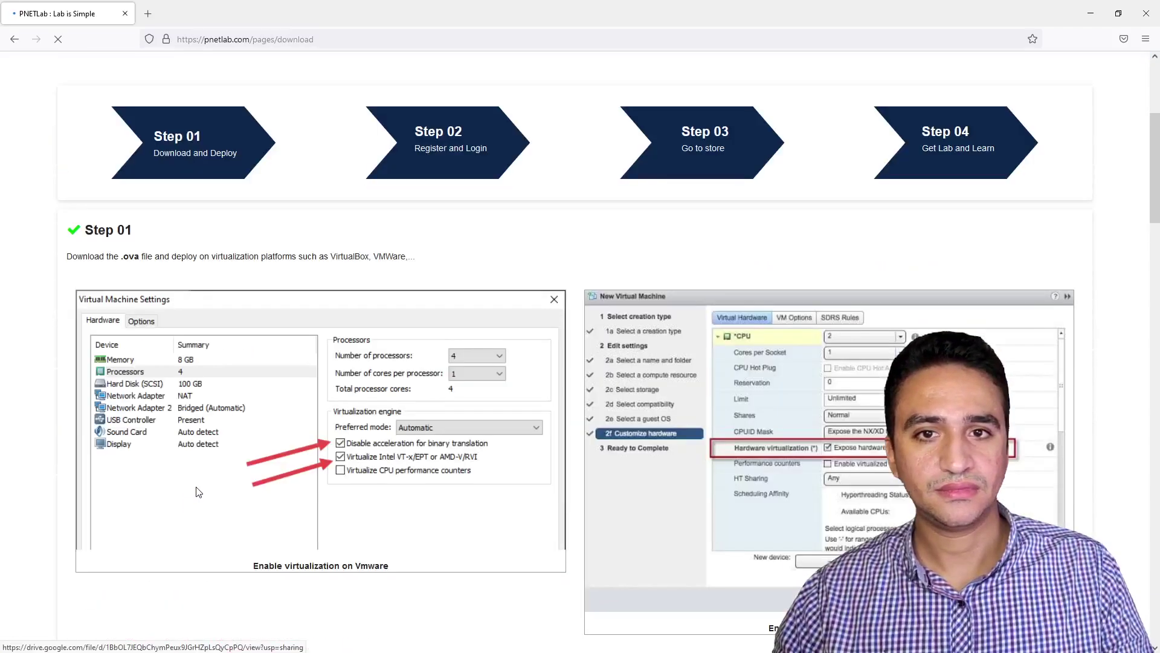
pyautogui.scroll(-4, 199, 492)
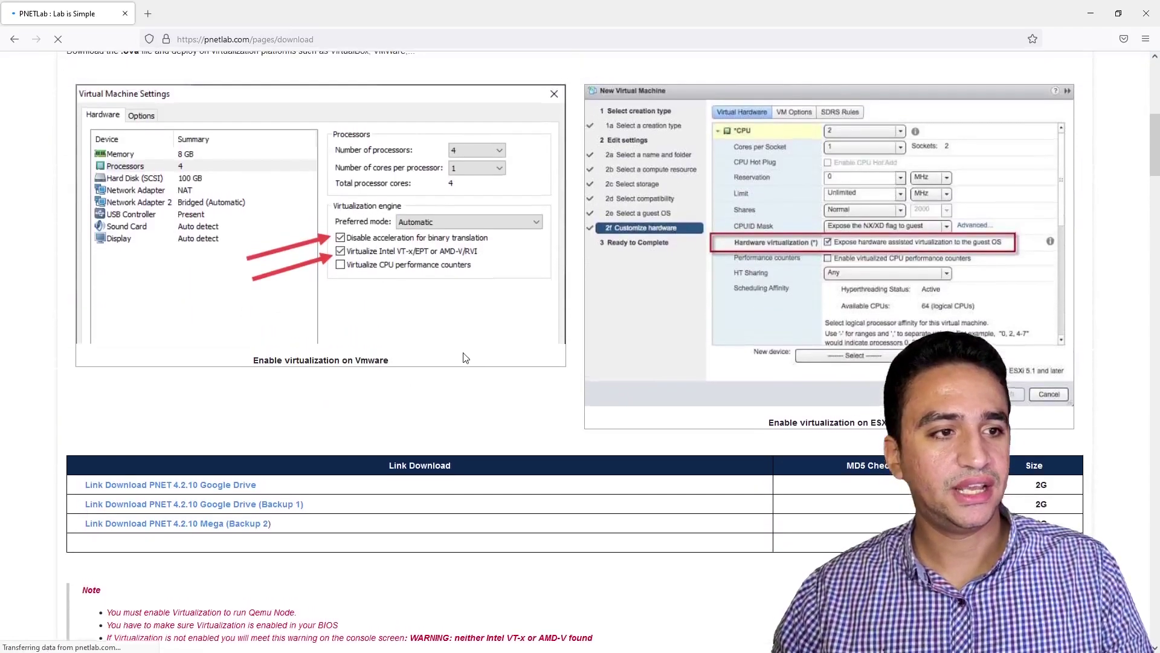
pyautogui.scroll(-3, 465, 358)
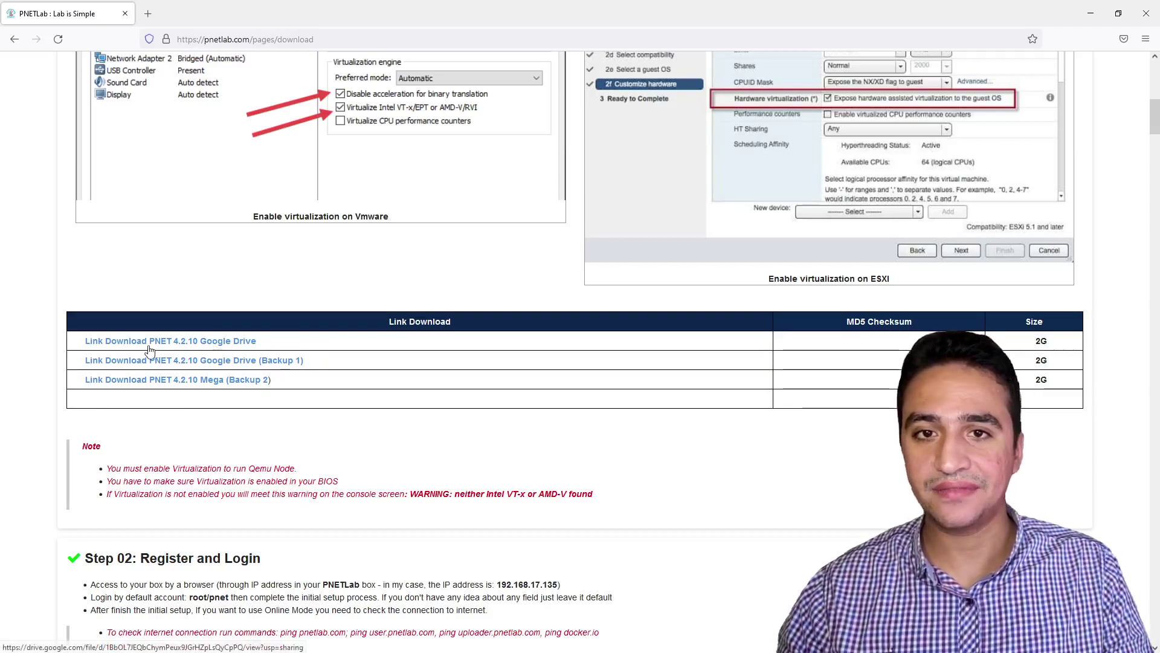
pyautogui.click(1094, 15)
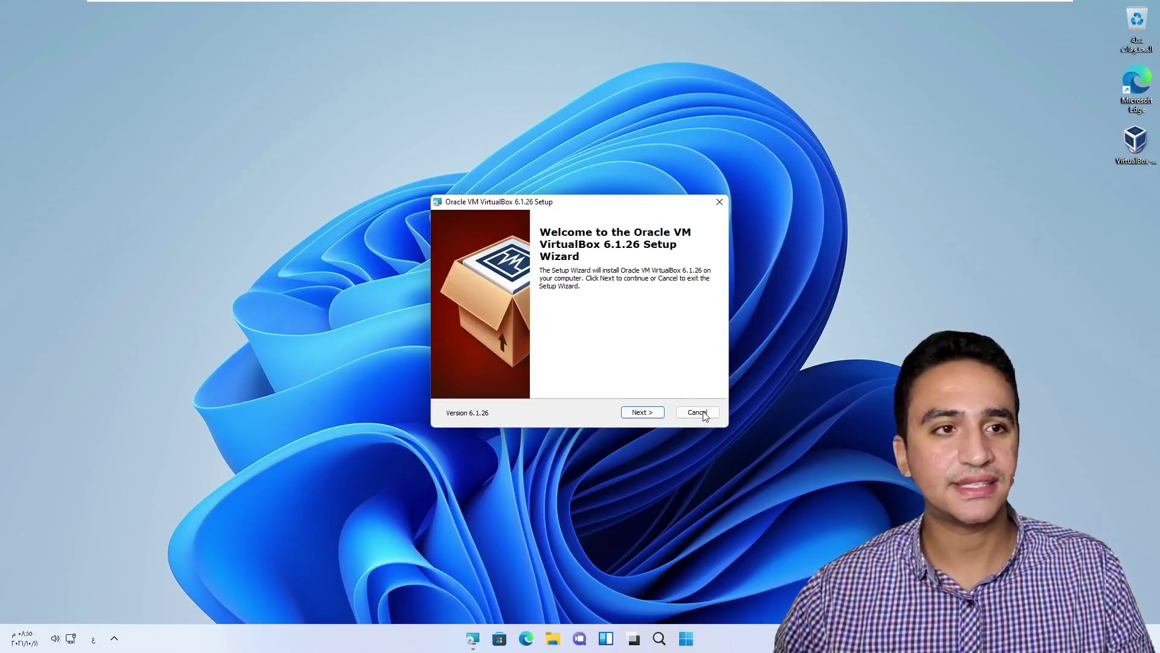
# - Cancel the VirtualBox 6.1.26 installation, confirm it, and close the interrupted wizard
pyautogui.click(703, 415)
pyautogui.click(571, 340)
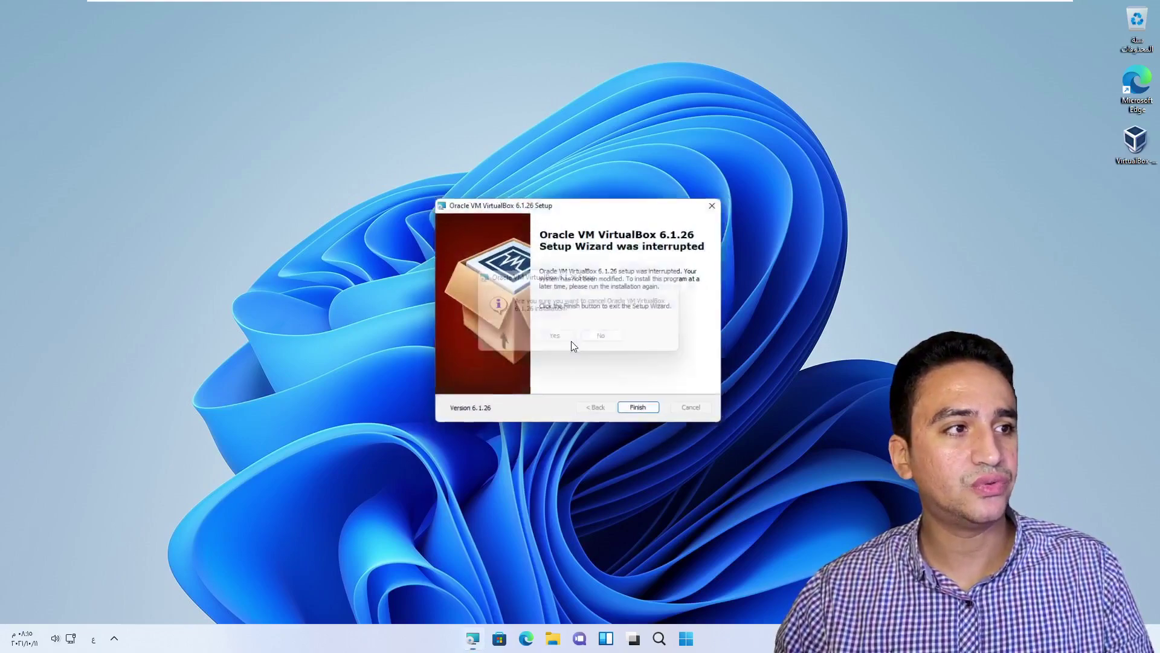
pyautogui.click(642, 412)
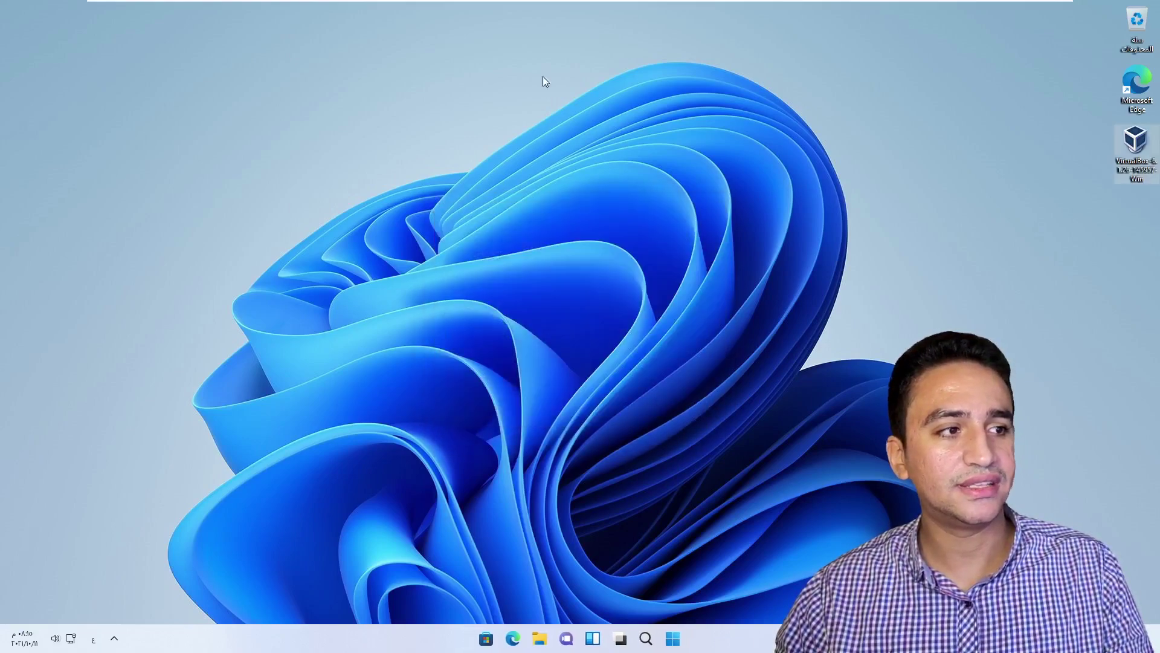
pyautogui.moveTo(585, 9)
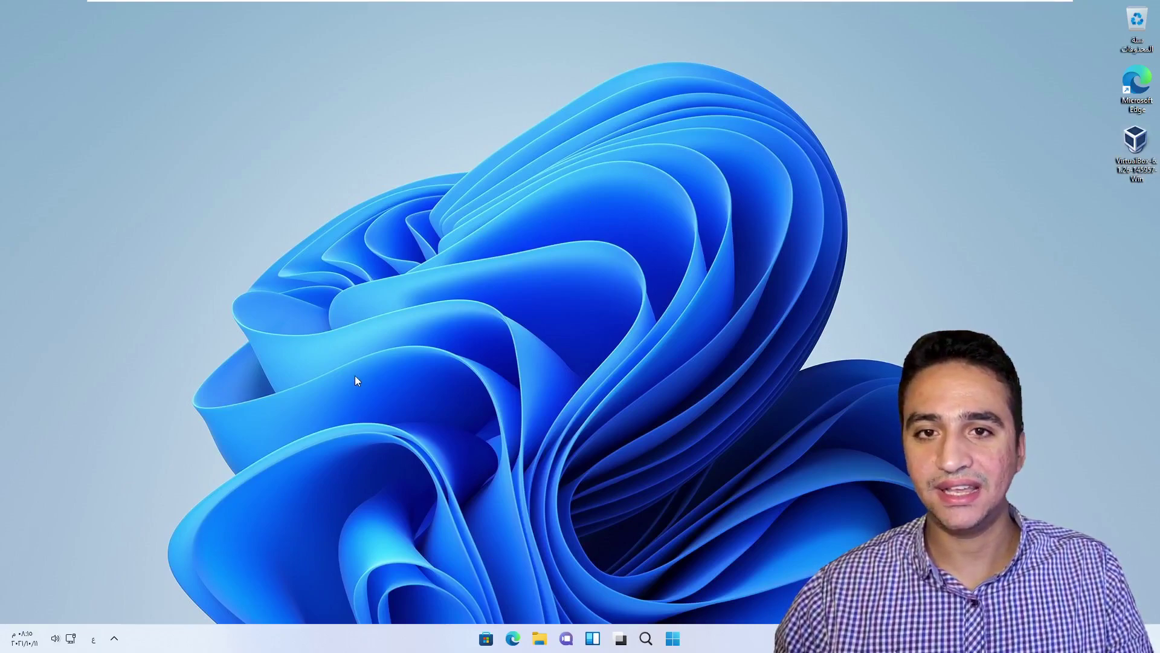
# - Launch Microsoft Edge and load google.com with English keyboard input
pyautogui.click(514, 639)
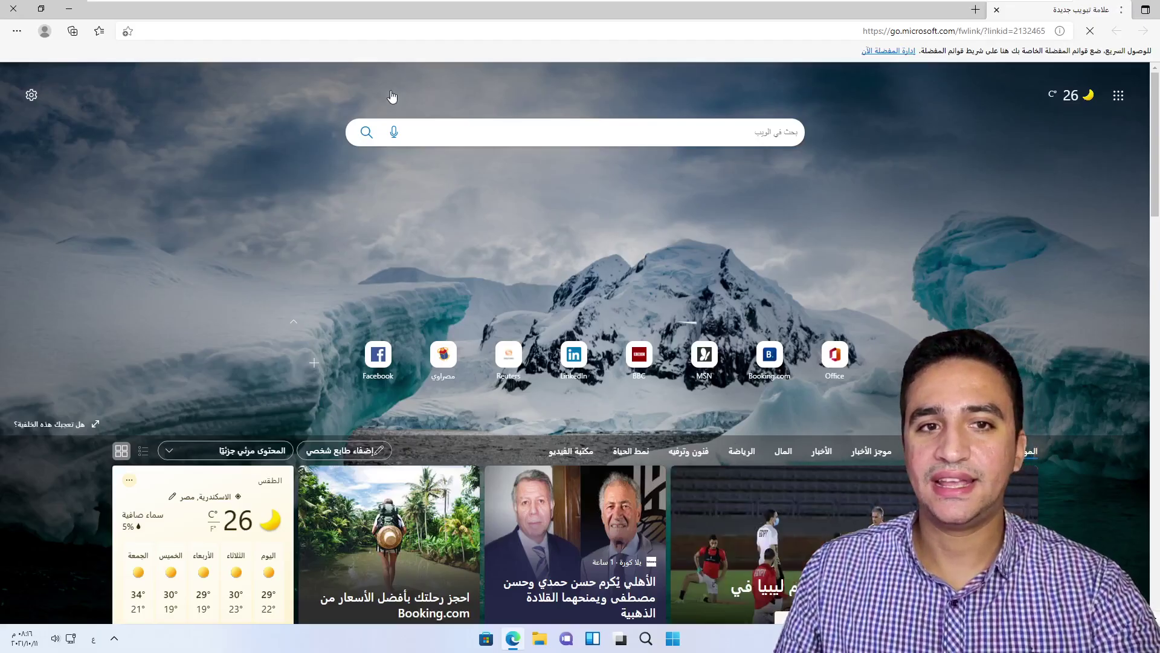
pyautogui.click(330, 33)
pyautogui.press('BackSpace')
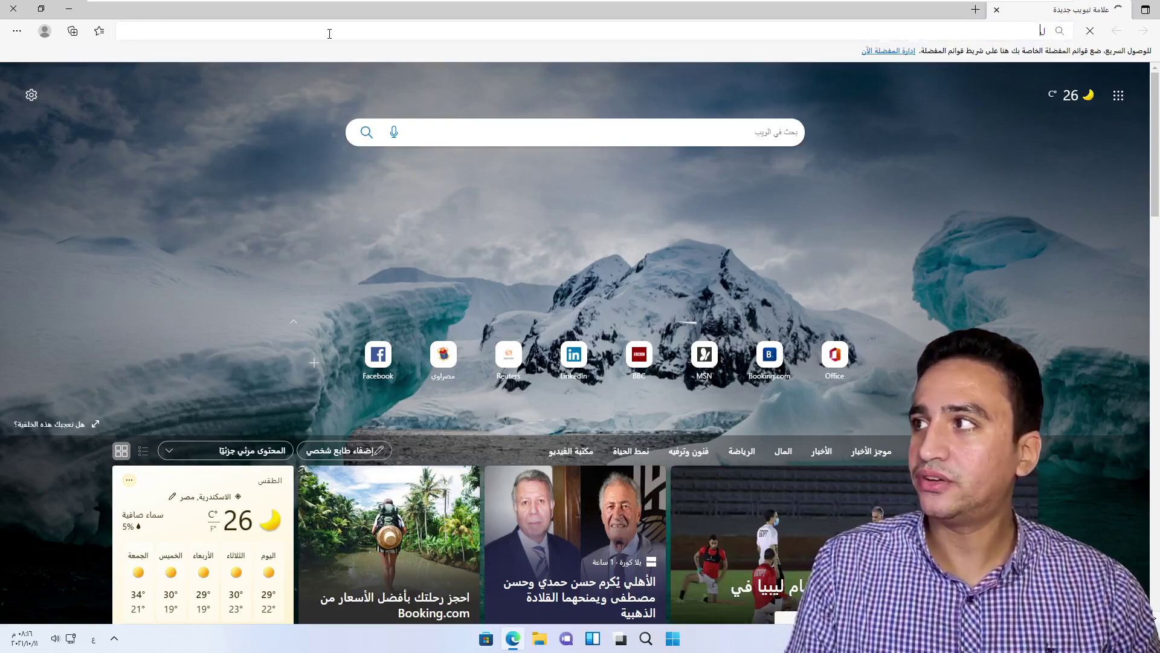
pyautogui.hotkey('alt', 'shift')
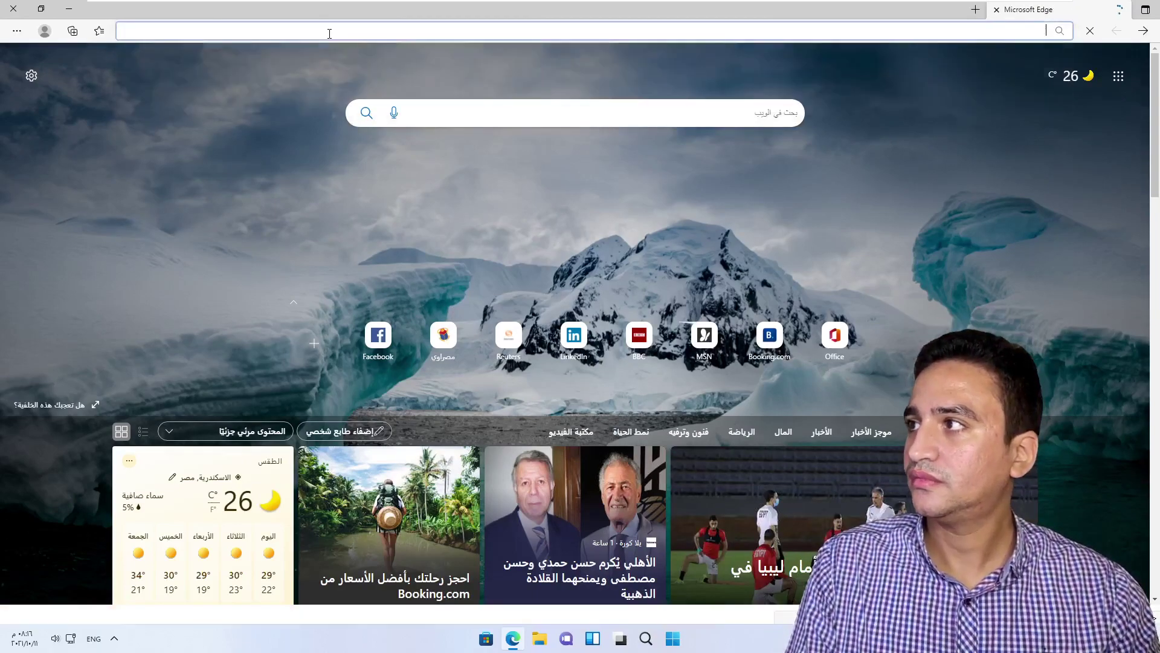
pyautogui.write('google.com')
pyautogui.press('Return')
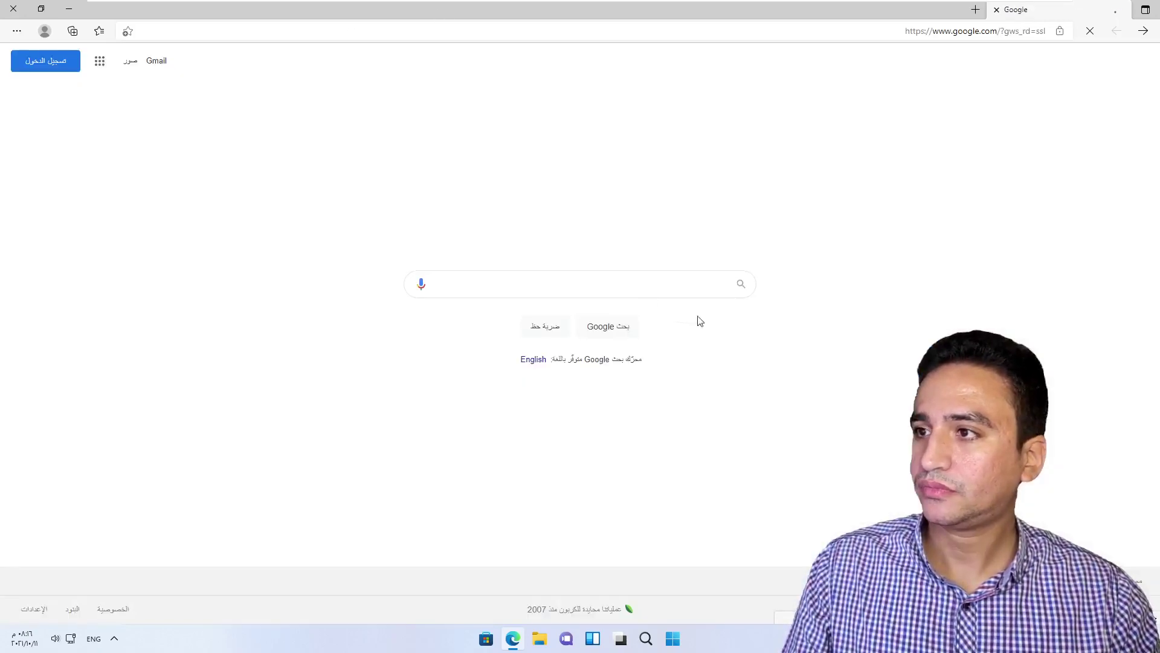
# - Search 'oracle virtualbox download', dismissing the Chrome promotion
pyautogui.write('or')
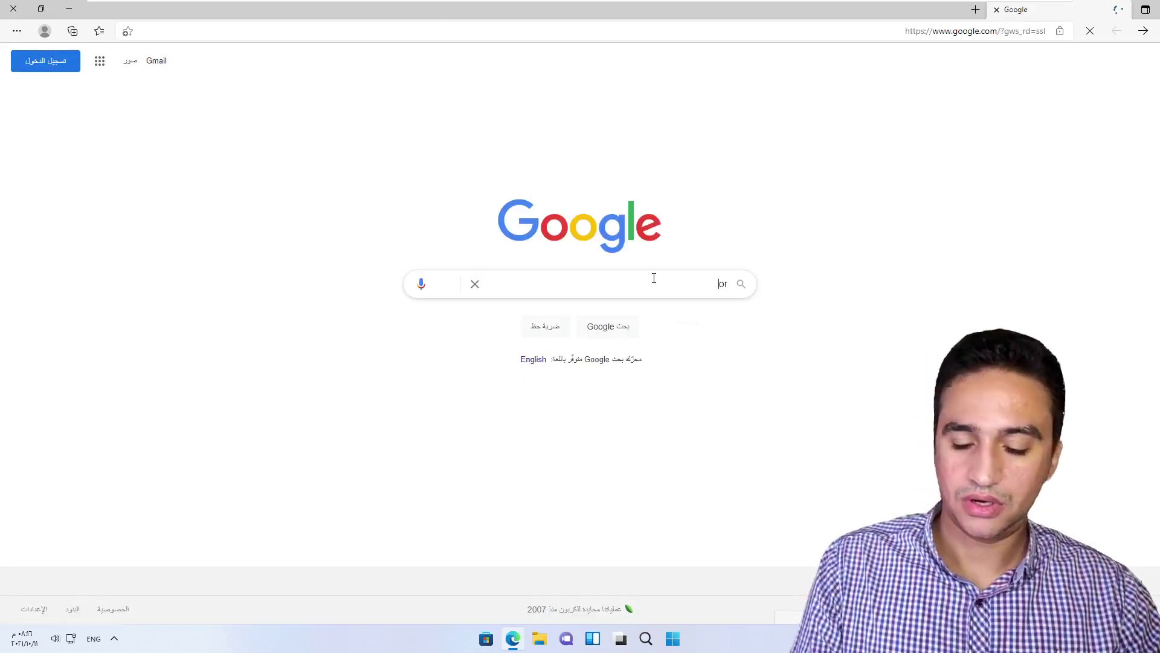
pyautogui.write('acle ')
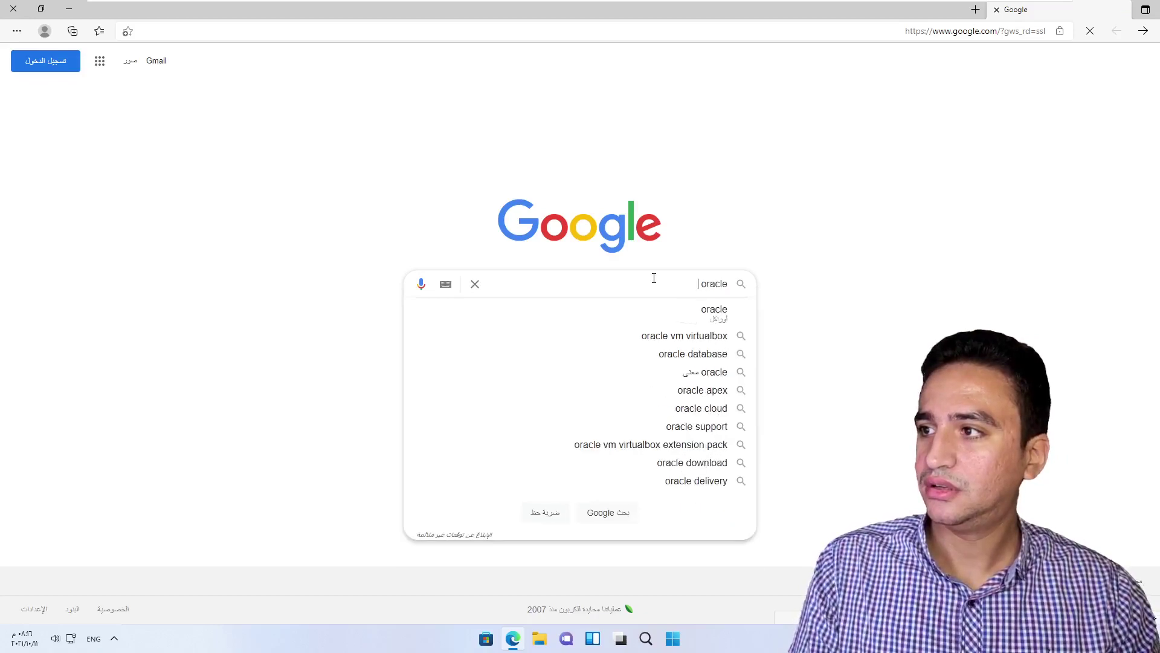
pyautogui.write('virtualboxdownl')
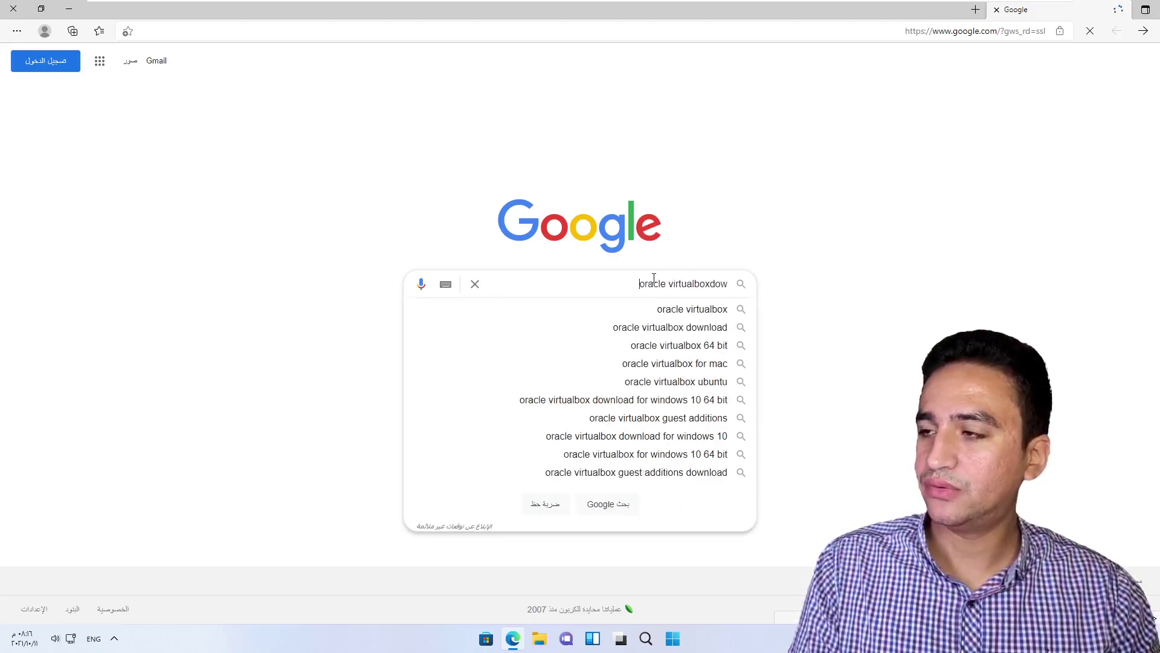
pyautogui.press('BackSpace')
pyautogui.press('BackSpace')
pyautogui.press('BackSpace')
pyautogui.press('BackSpace')
pyautogui.press('BackSpace')
pyautogui.write('d')
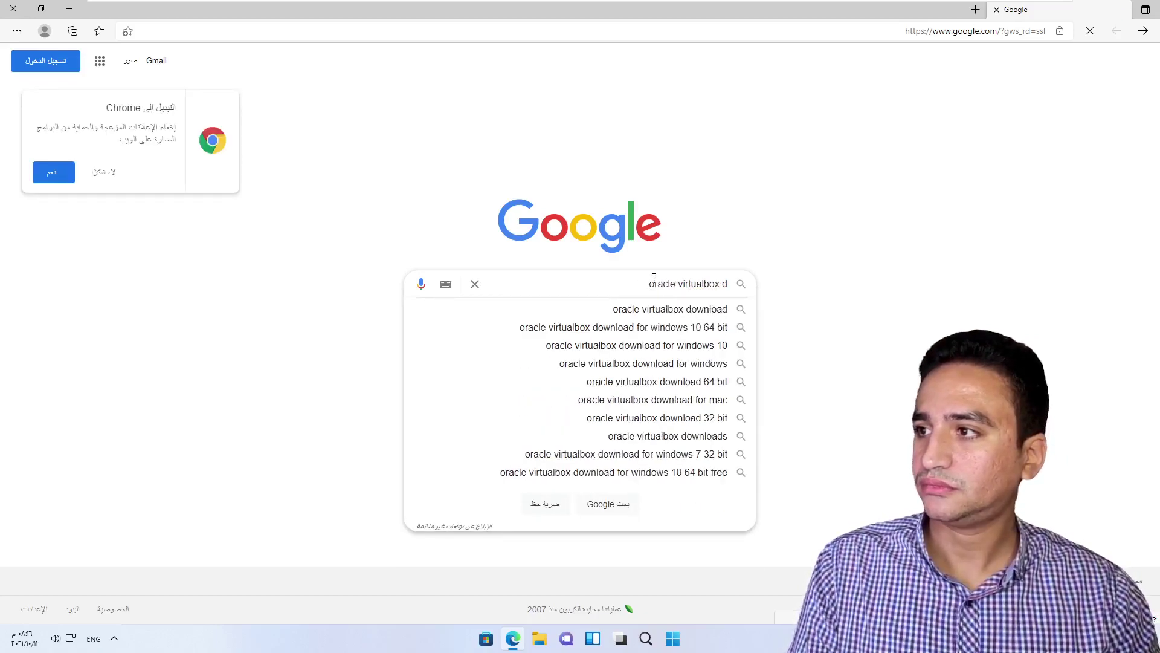
pyautogui.write('ownload')
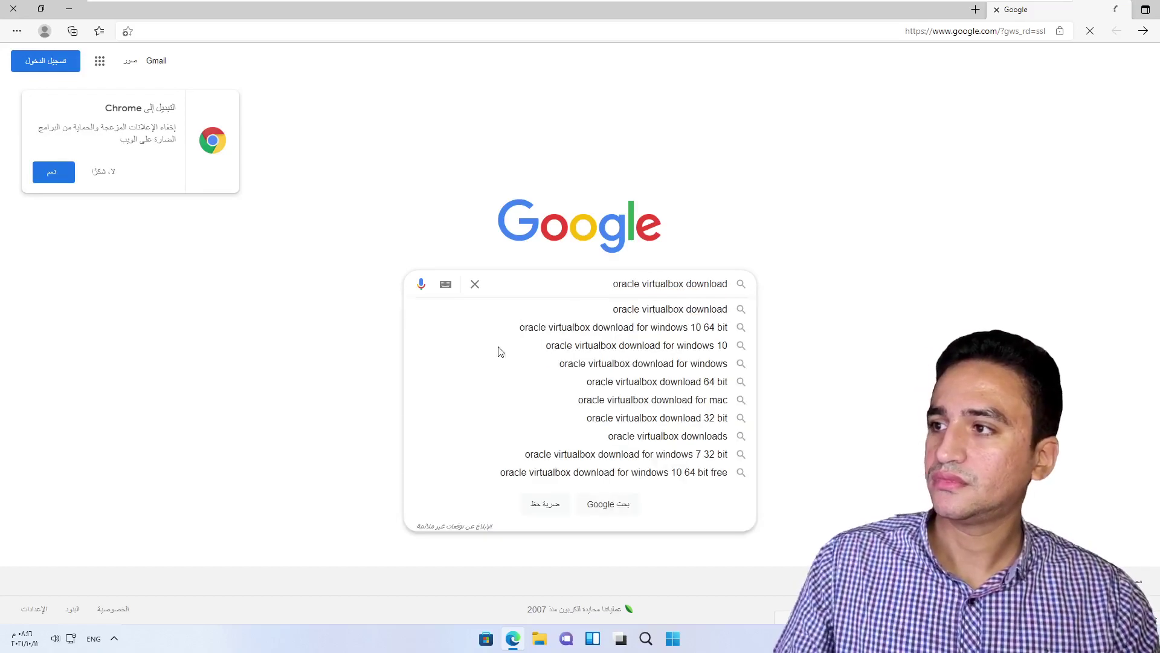
pyautogui.click(776, 245)
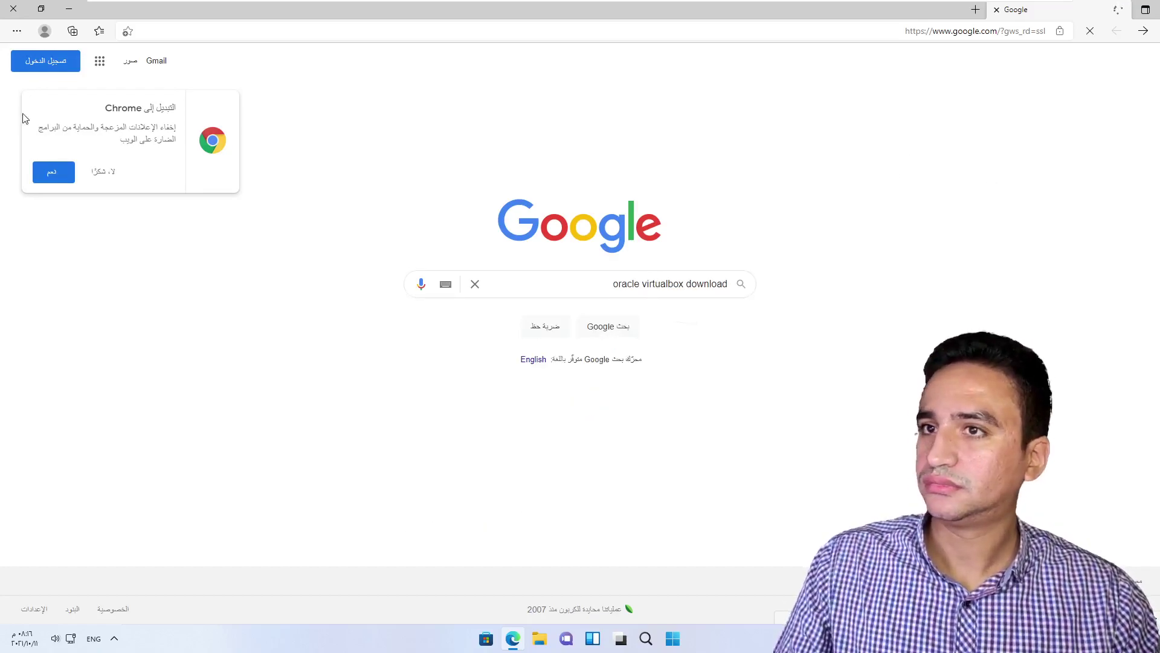
pyautogui.click(104, 172)
pyautogui.click(715, 284)
pyautogui.press('Return')
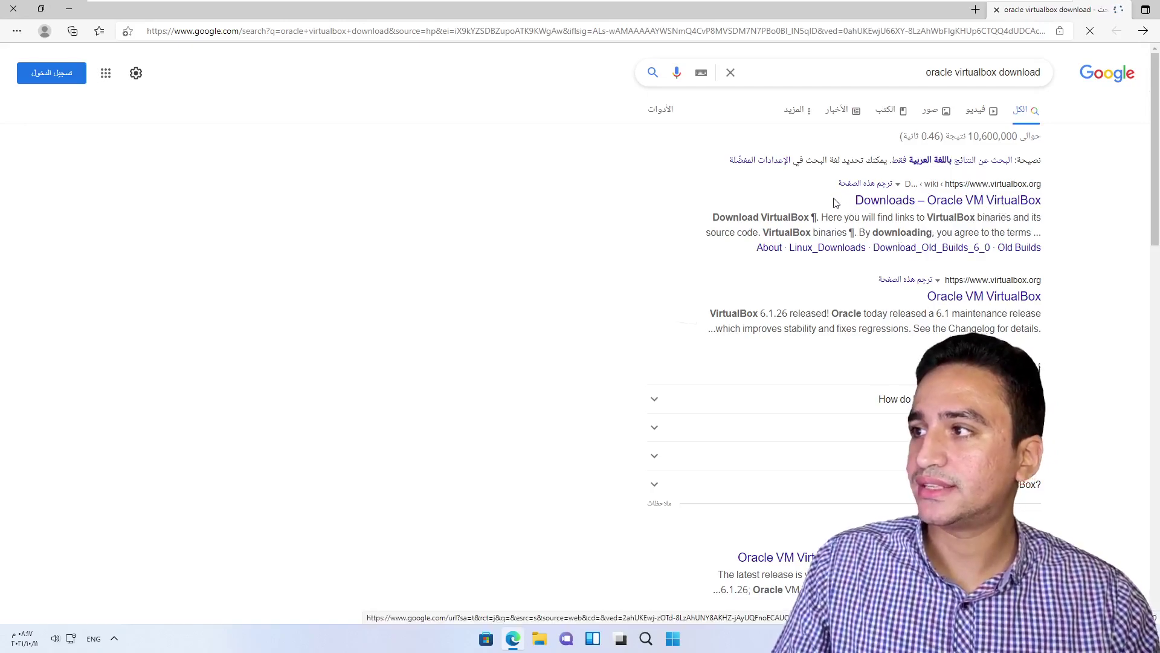
# - Open virtualbox.org Downloads and download the VirtualBox 6.1.26 Windows hosts installer
pyautogui.moveTo(836, 203); pyautogui.dragTo(1056, 199)
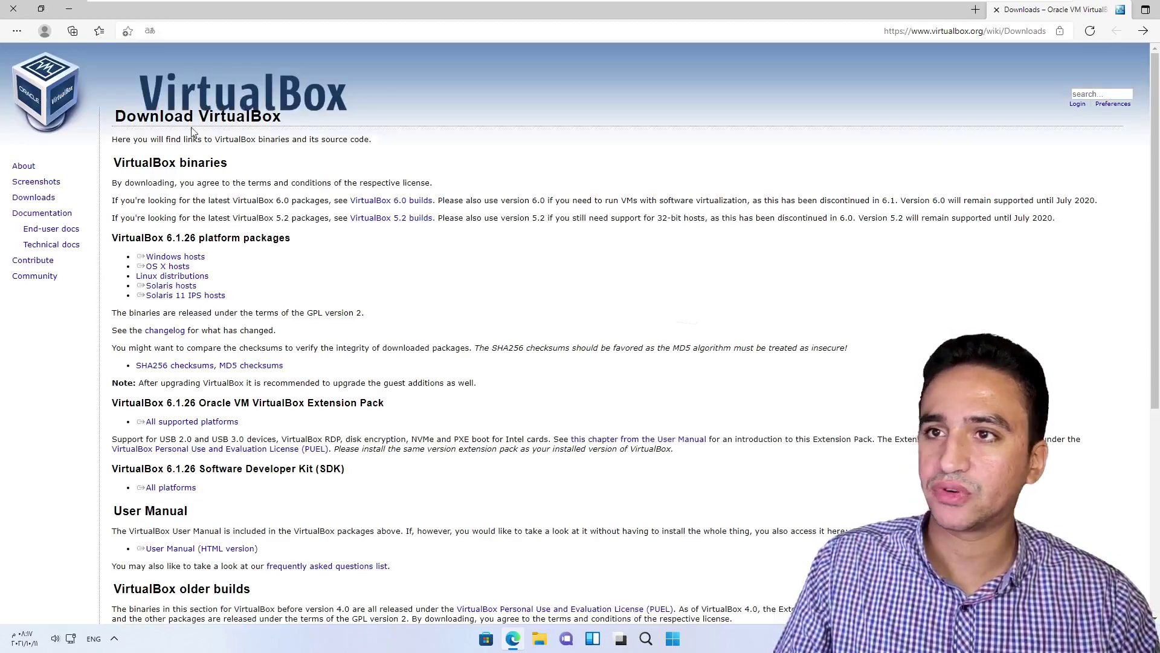
pyautogui.tripleClick(164, 296)
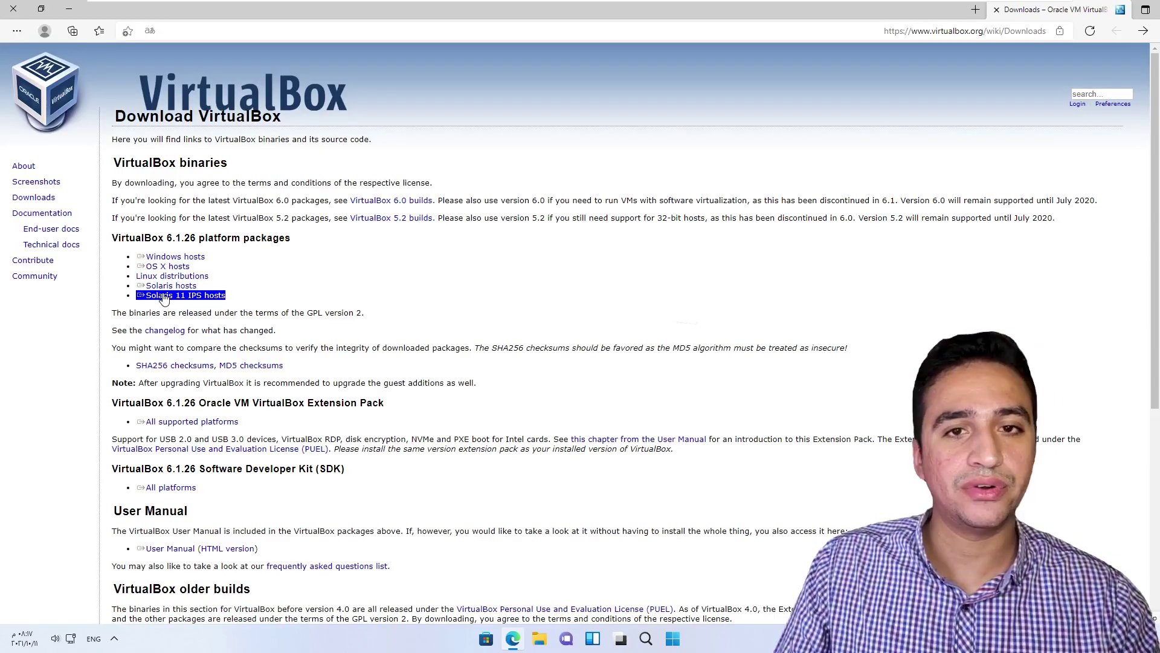
pyautogui.click(181, 308)
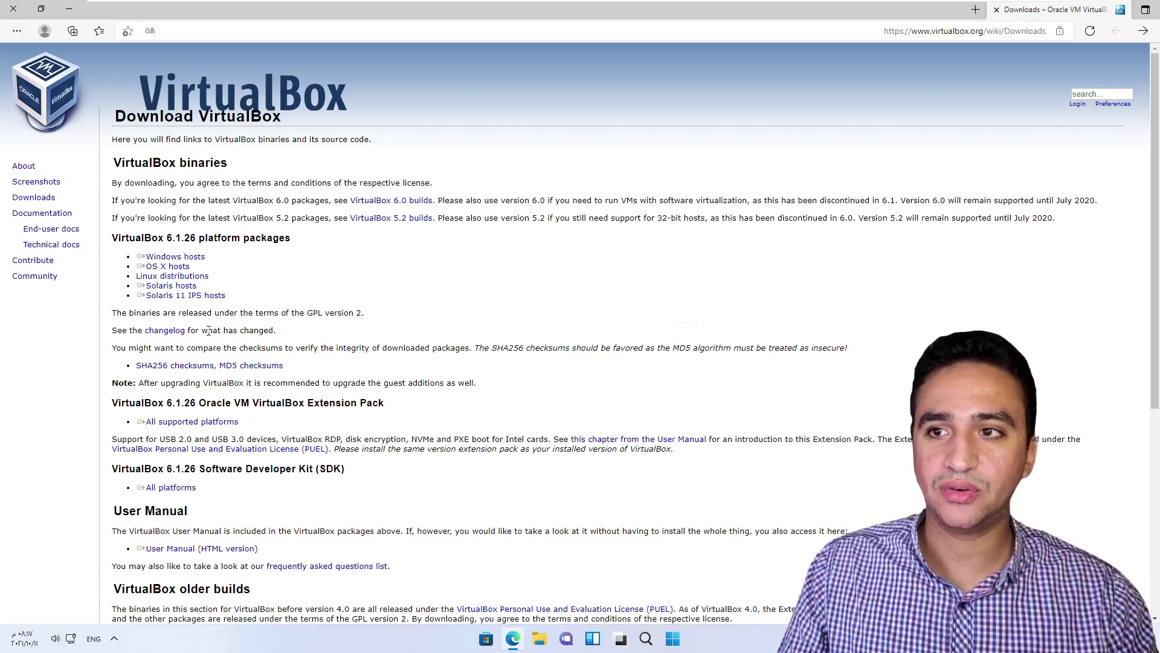
pyautogui.moveTo(175, 284); pyautogui.dragTo(203, 257)
pyautogui.click(178, 255)
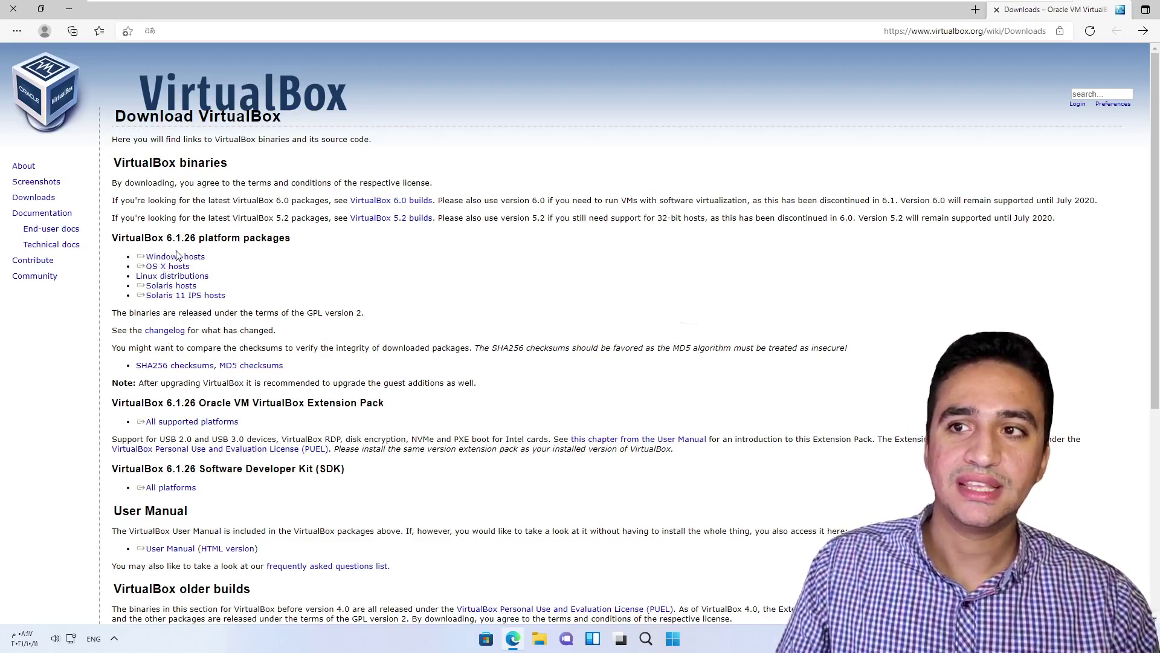
pyautogui.tripleClick(177, 256)
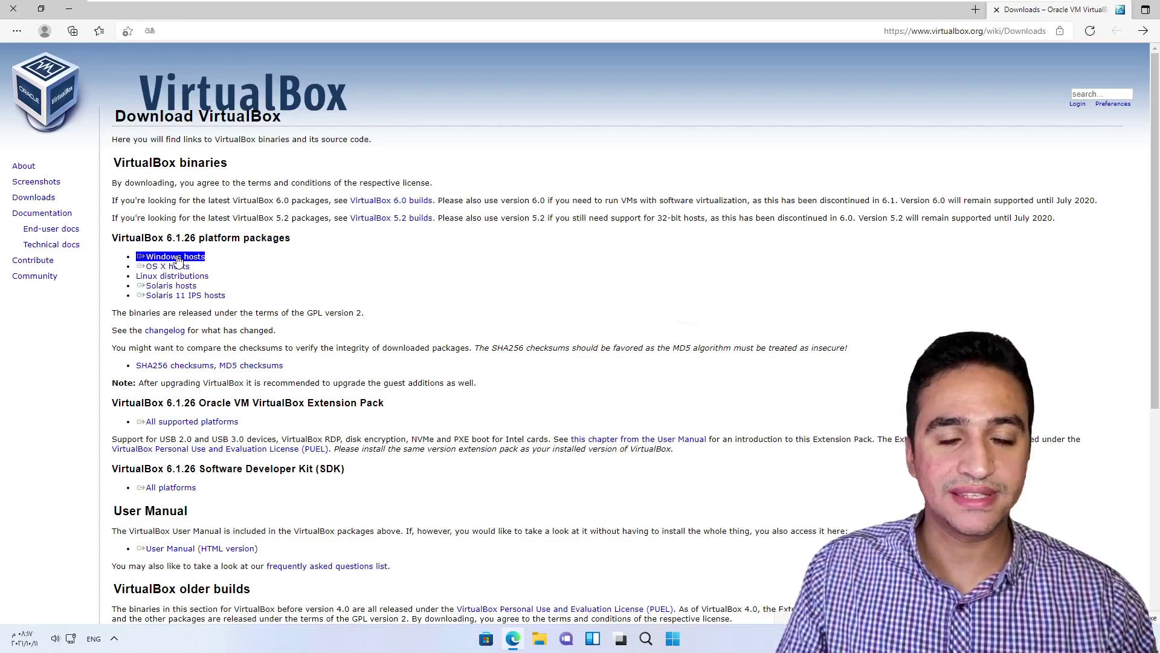
pyautogui.click(212, 249)
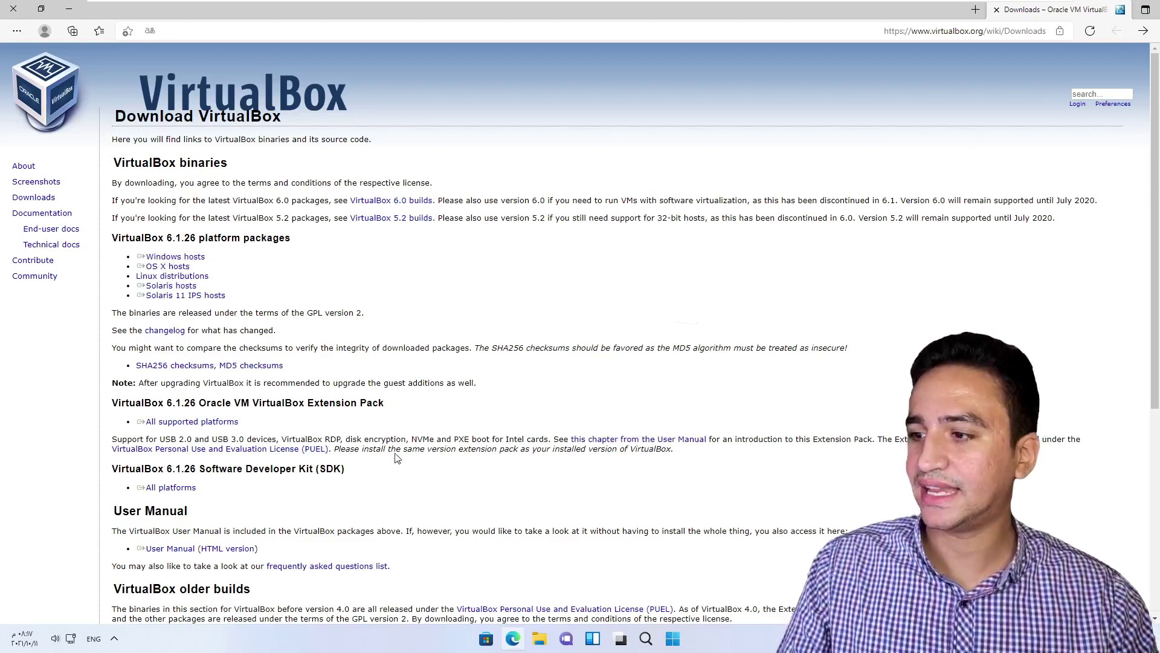
pyautogui.tripleClick(176, 256)
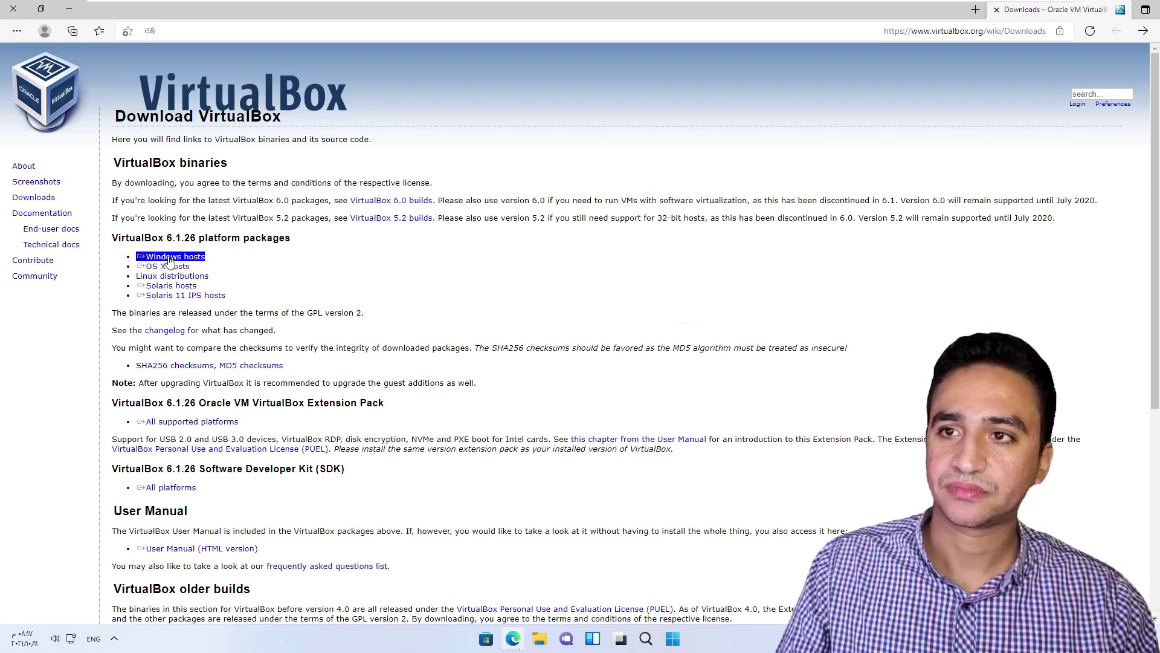
pyautogui.click(171, 257)
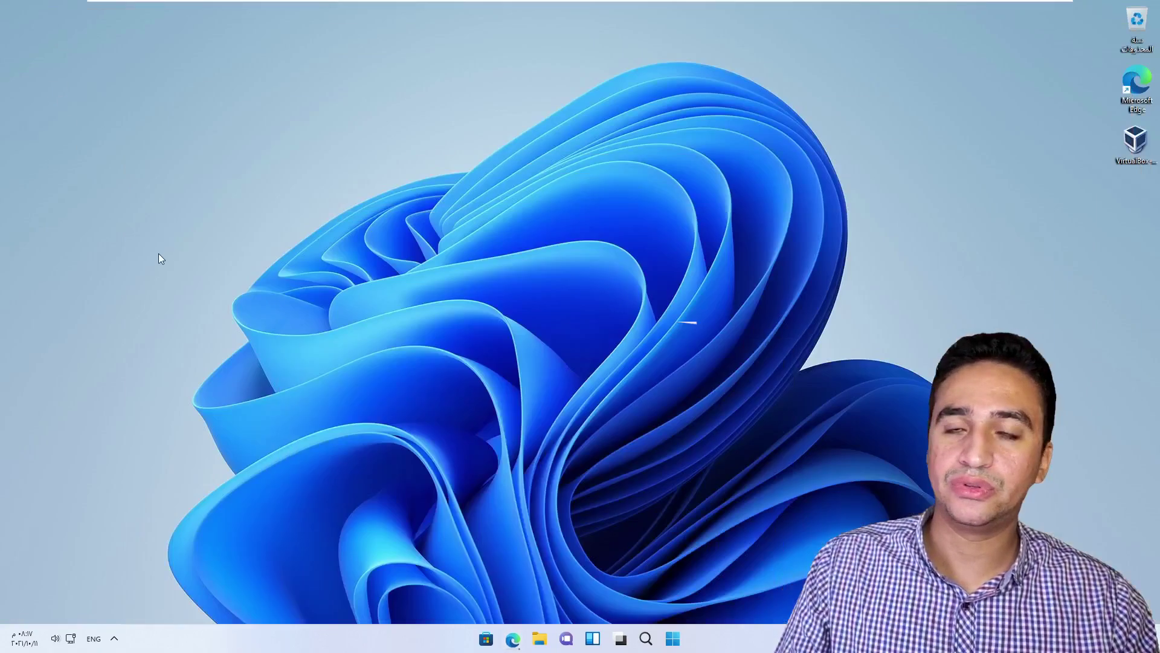
# - Launch the VirtualBox installer, accepting default features, shortcuts and the network reset warning
pyautogui.moveTo(939, 209); pyautogui.dragTo(214, 147)
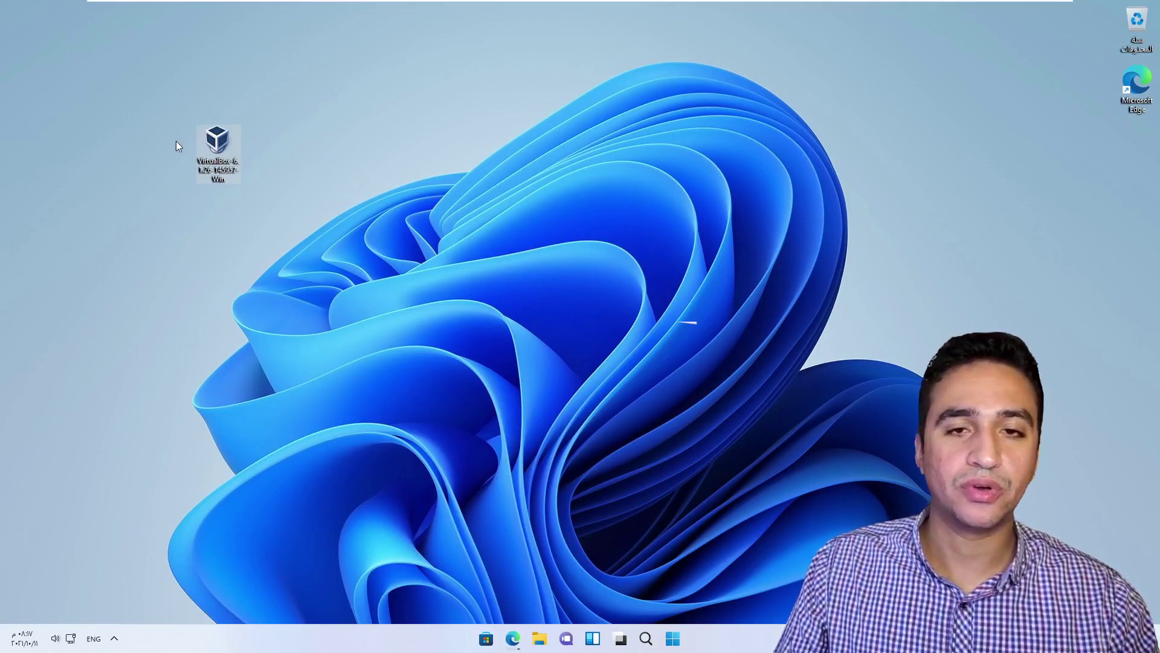
pyautogui.doubleClick(219, 148)
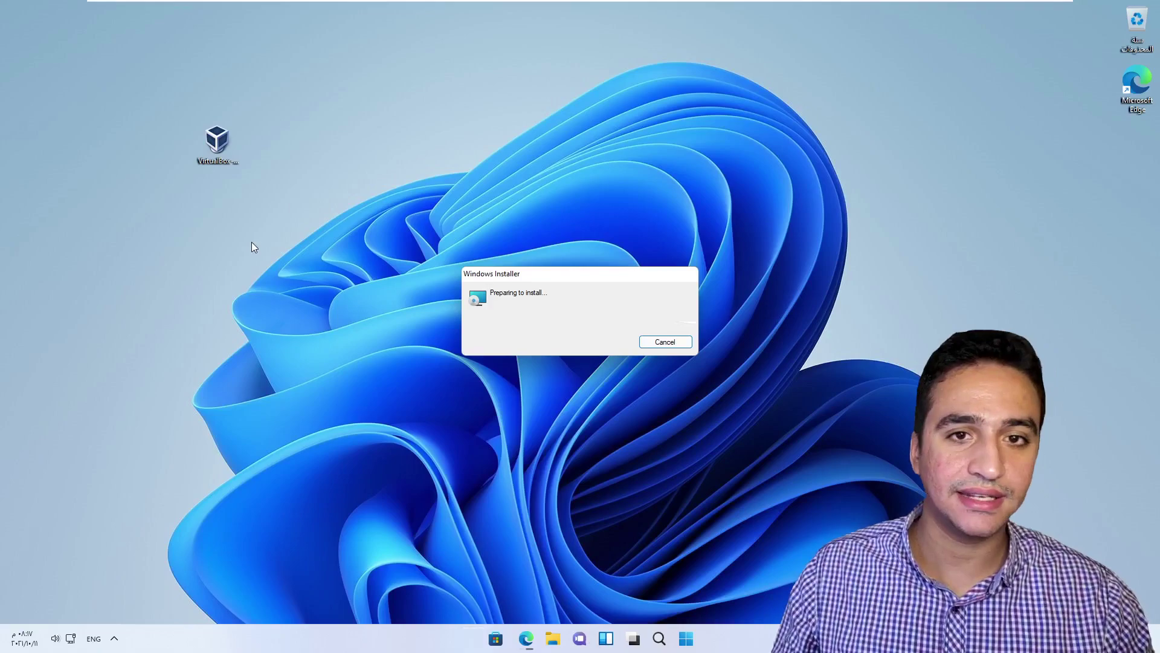
pyautogui.click(642, 413)
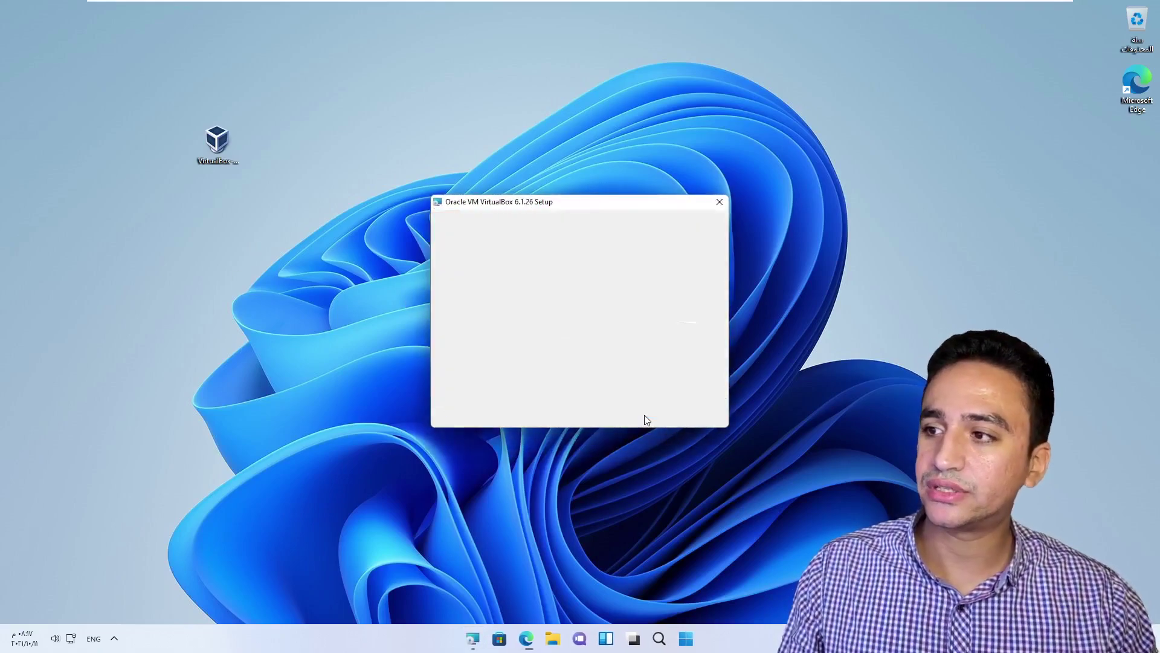
pyautogui.click(645, 416)
pyautogui.click(644, 416)
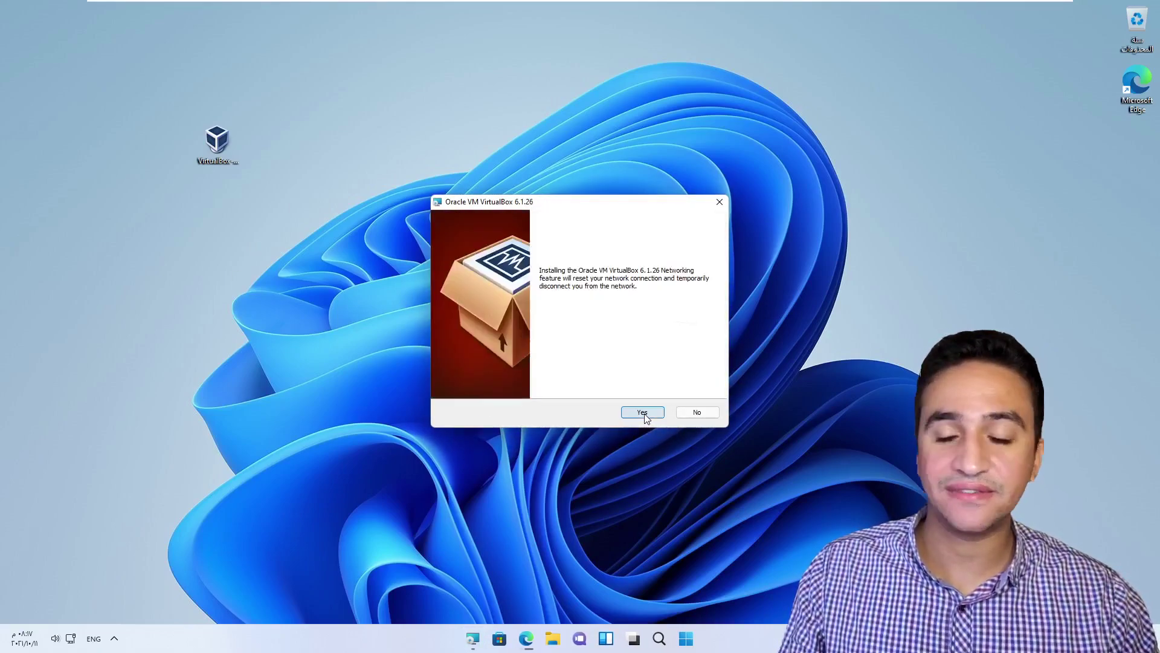
pyautogui.click(651, 417)
# - Install VirtualBox, allowing system changes and the Oracle USB driver, then finish setup
pyautogui.click(655, 416)
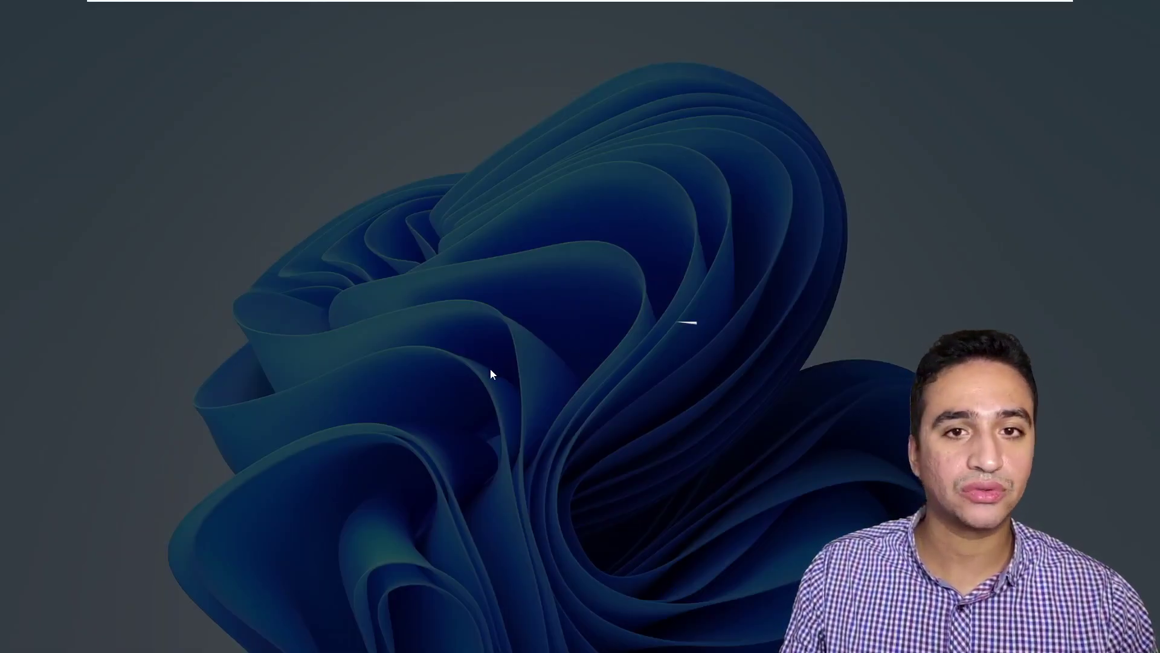
pyautogui.click(652, 422)
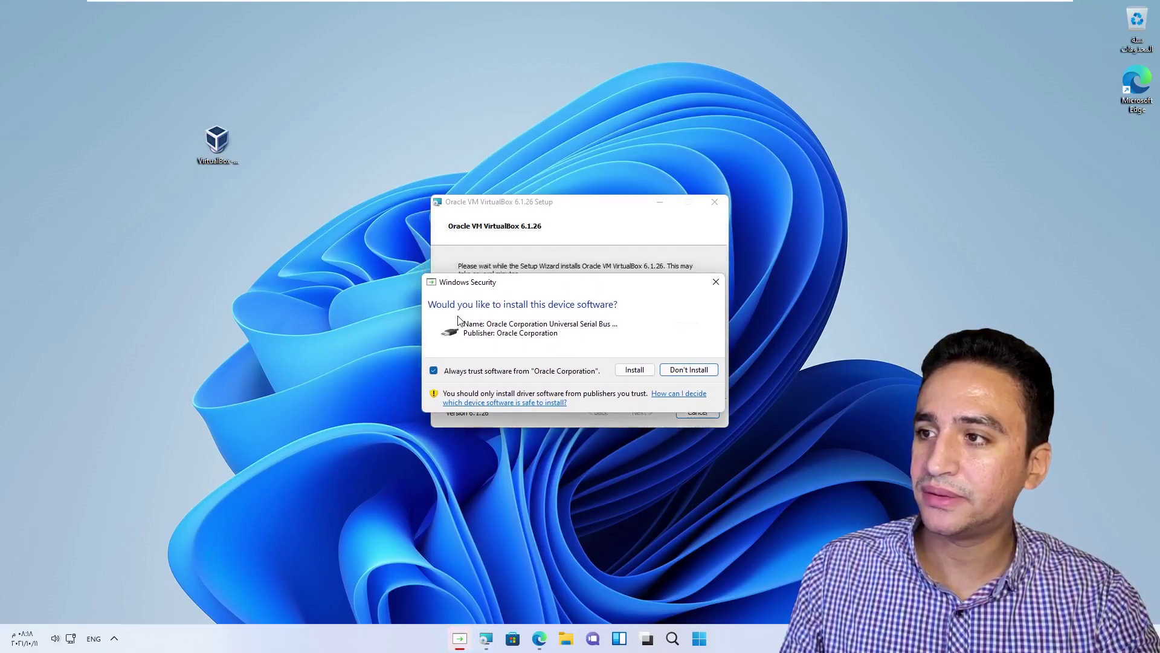
pyautogui.click(630, 371)
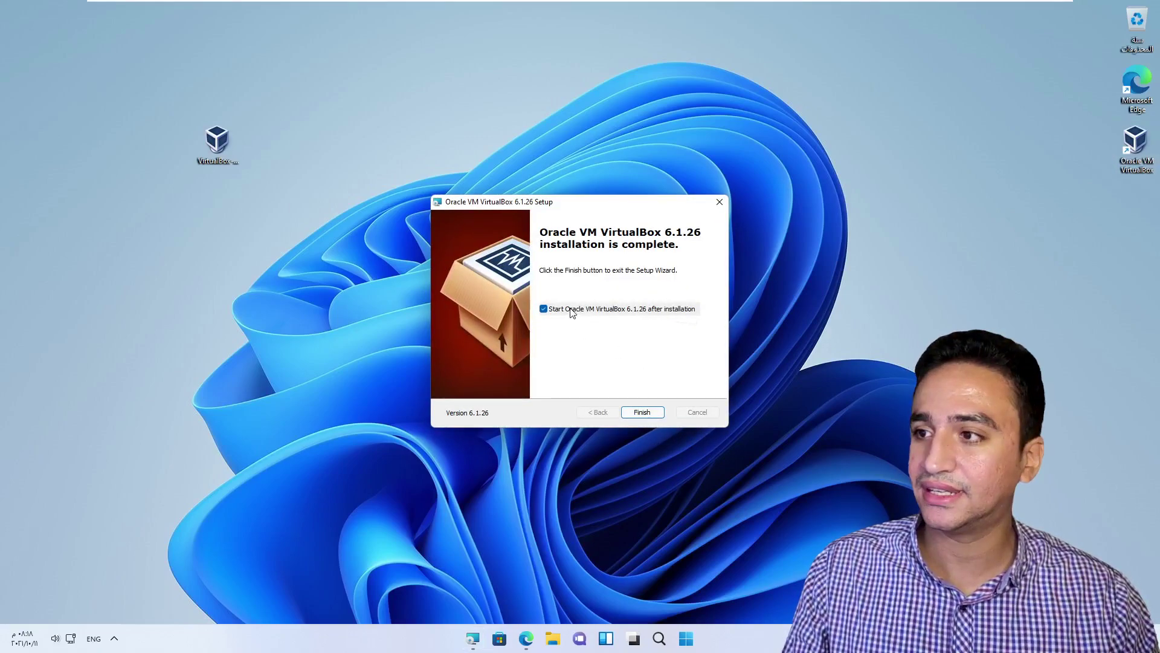
pyautogui.click(642, 413)
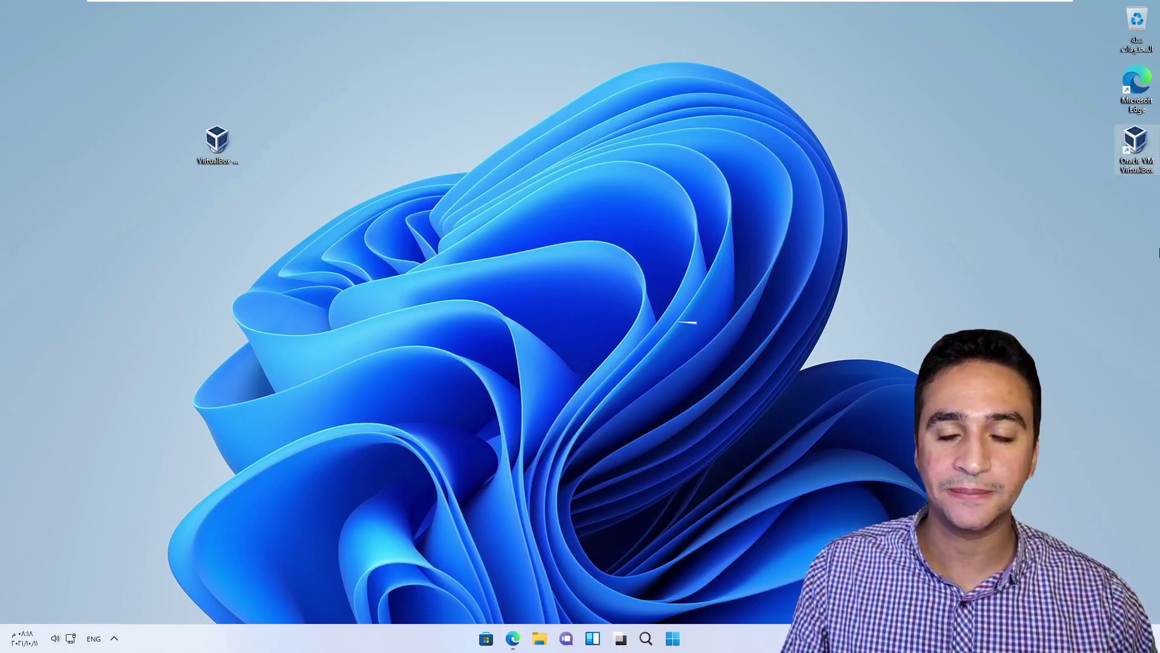
# - Launch VirtualBox Manager from the desktop shortcut and close the duplicate window
pyautogui.doubleClick(1117, 143)
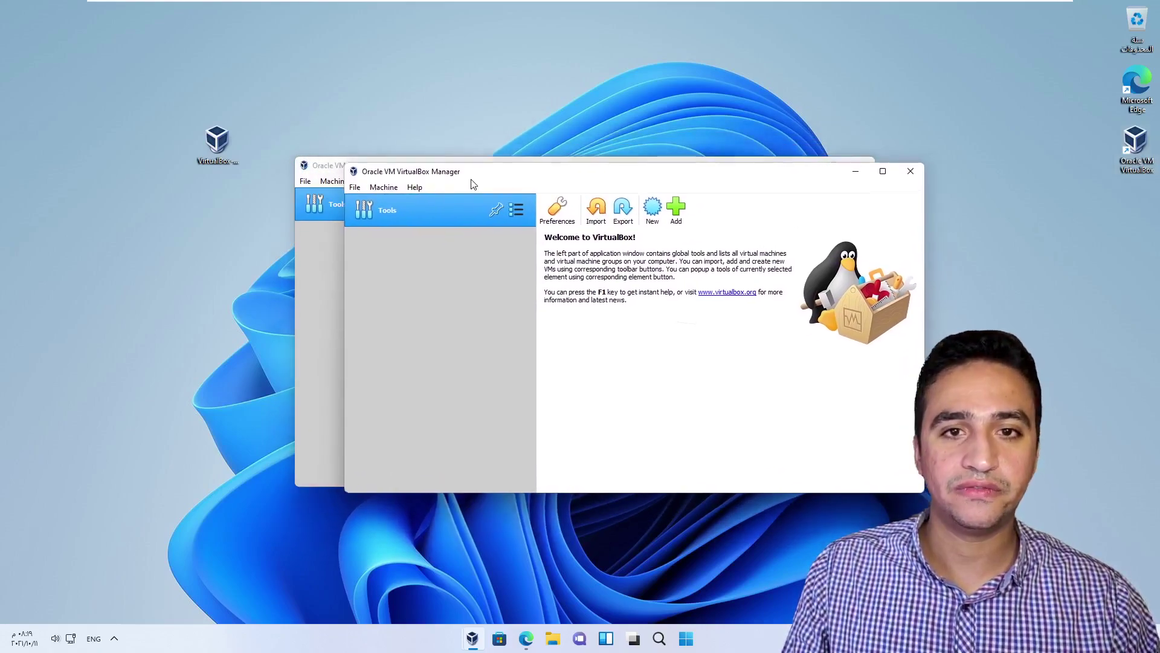
pyautogui.click(875, 237)
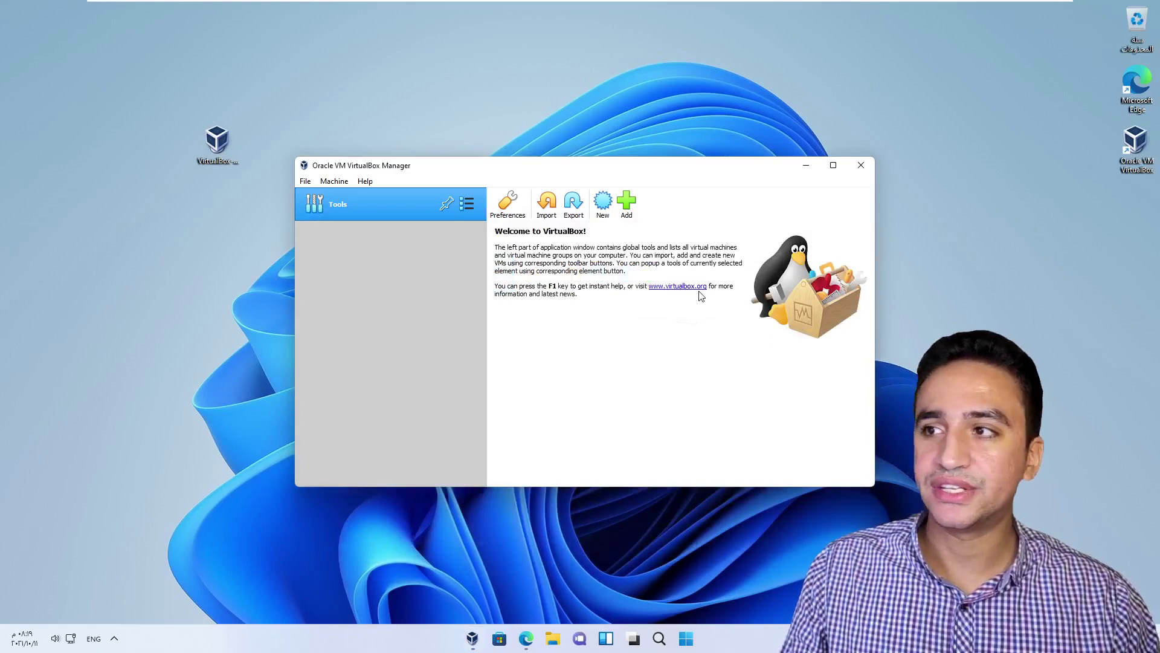
pyautogui.moveTo(494, 168); pyautogui.dragTo(525, 171)
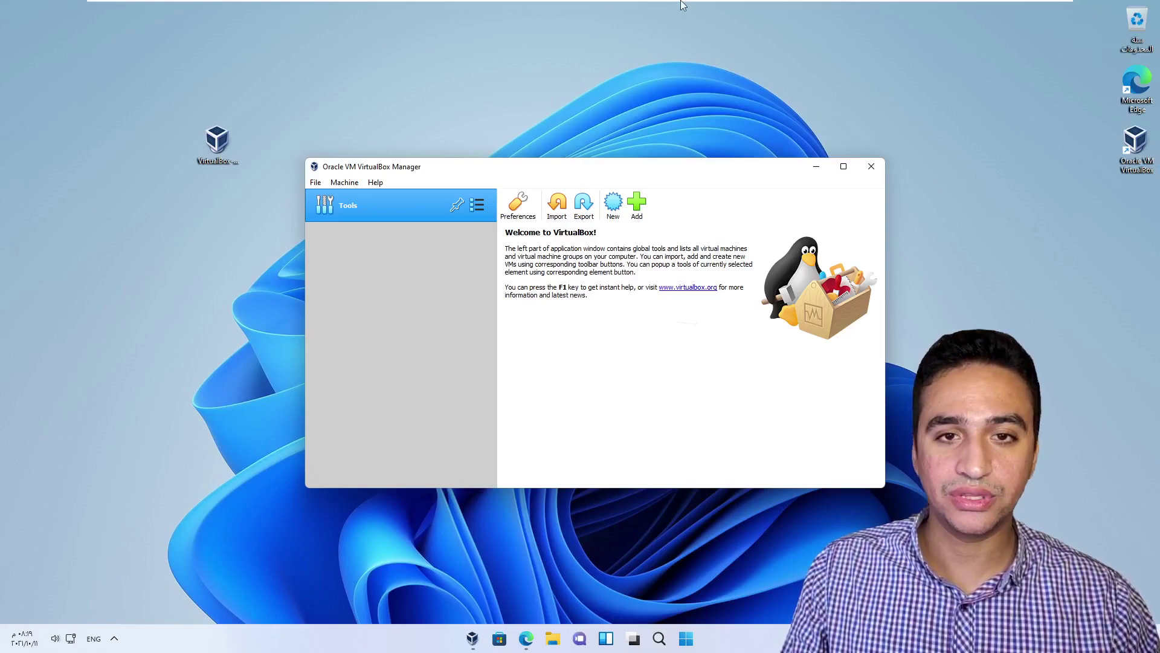
pyautogui.moveTo(695, 4)
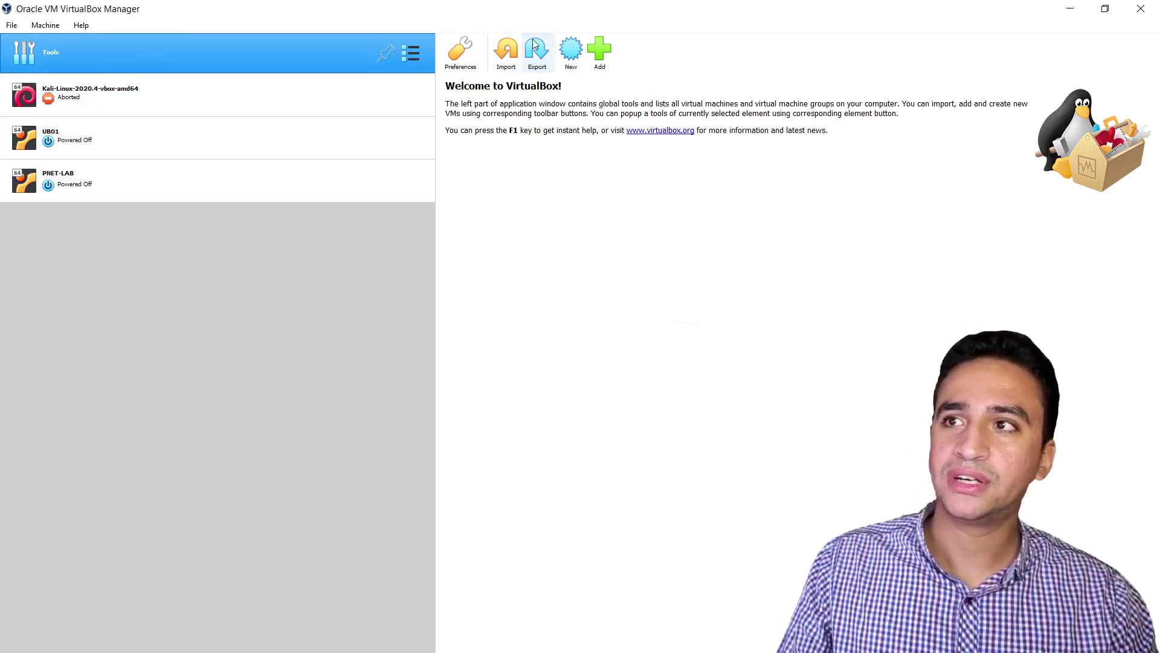
# - Select Downloads\PNET_4.2.10.ova in the Import Appliance wizard and continue to its settings
pyautogui.click(506, 52)
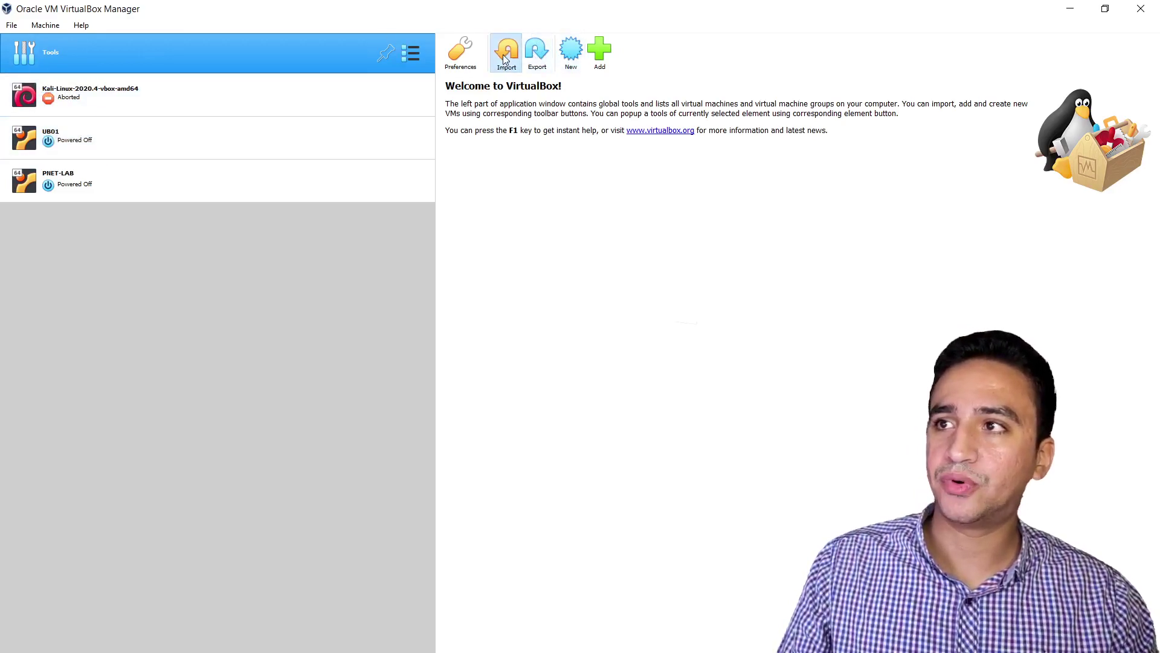
pyautogui.click(827, 256)
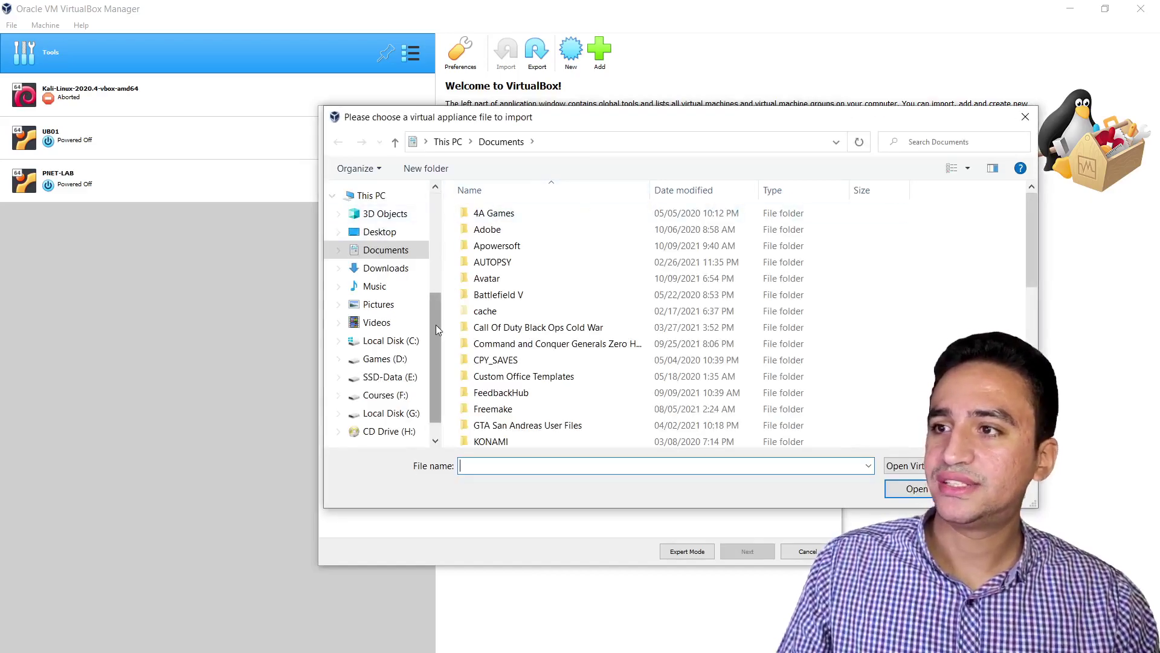
pyautogui.scroll(2, 426, 296)
pyautogui.scroll(-1, 422, 285)
pyautogui.click(380, 335)
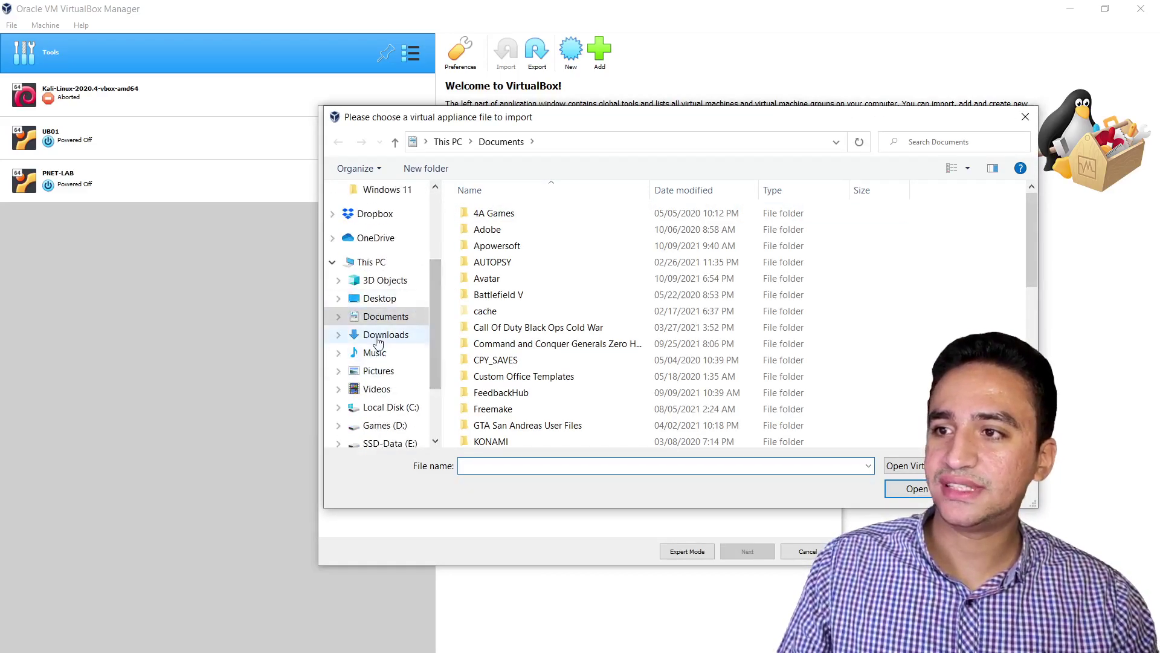
pyautogui.doubleClick(514, 231)
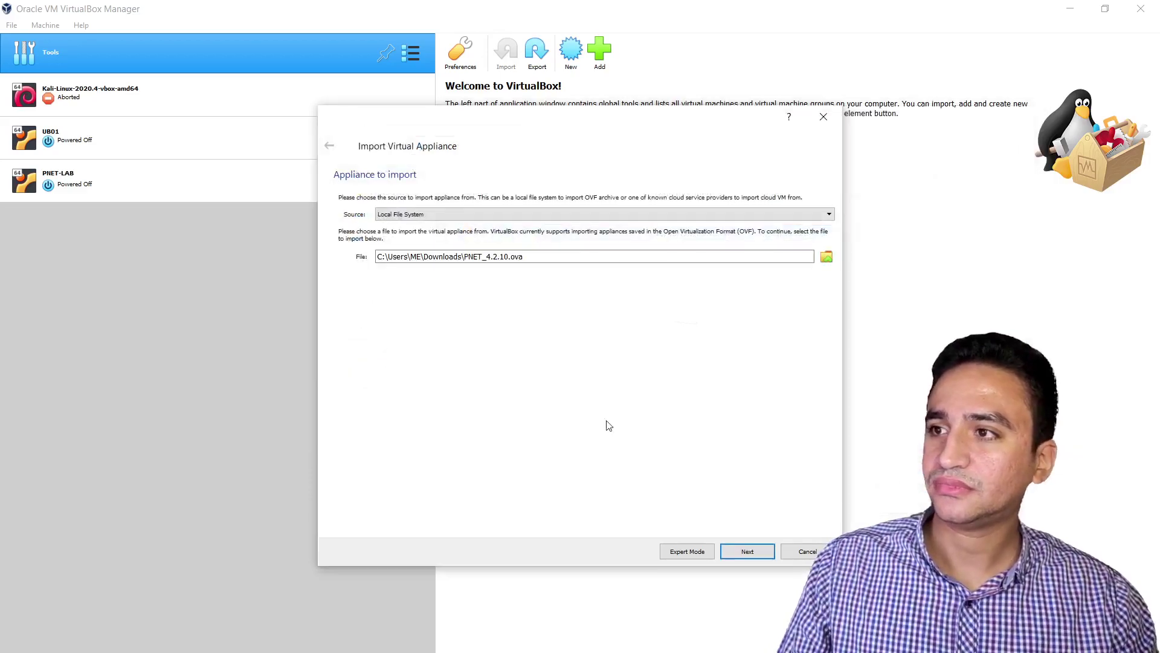
pyautogui.click(752, 554)
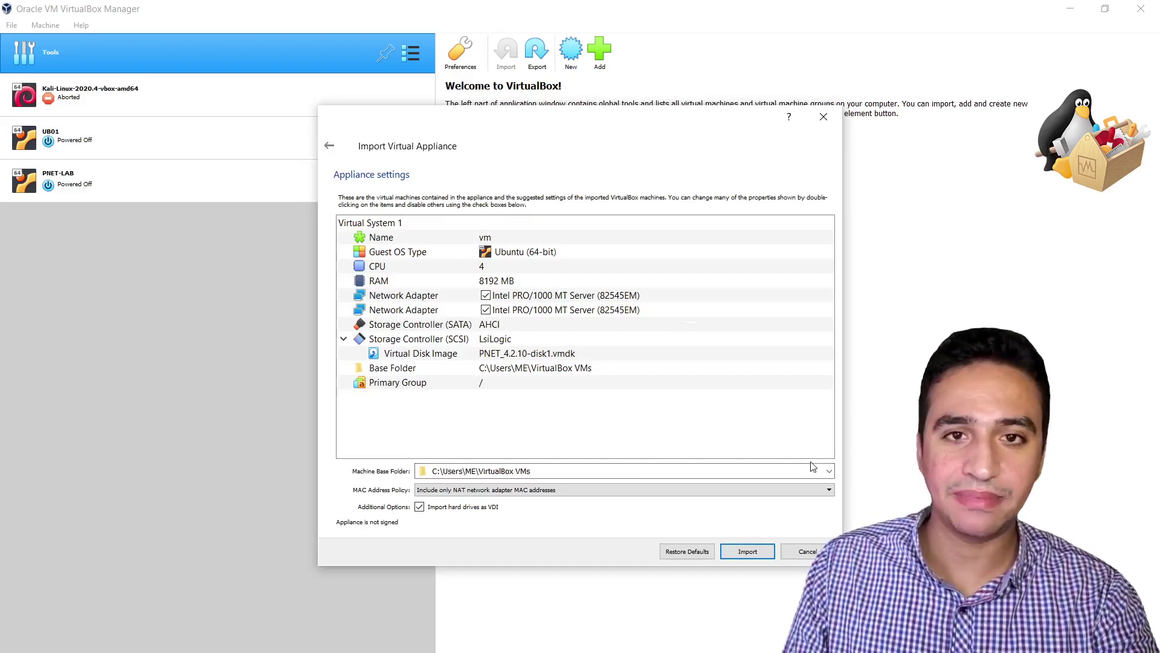
# - Set the machine base folder to E:\PNET\ and import the appliance
pyautogui.click(830, 471)
pyautogui.click(444, 497)
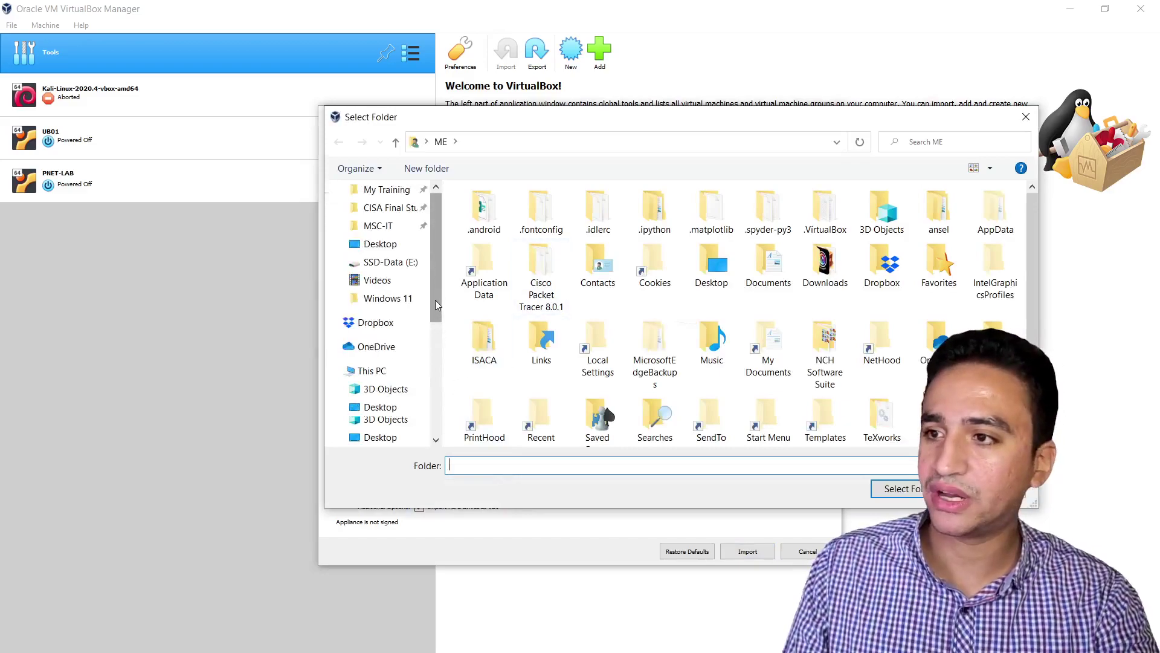
pyautogui.moveTo(436, 299); pyautogui.dragTo(435, 414)
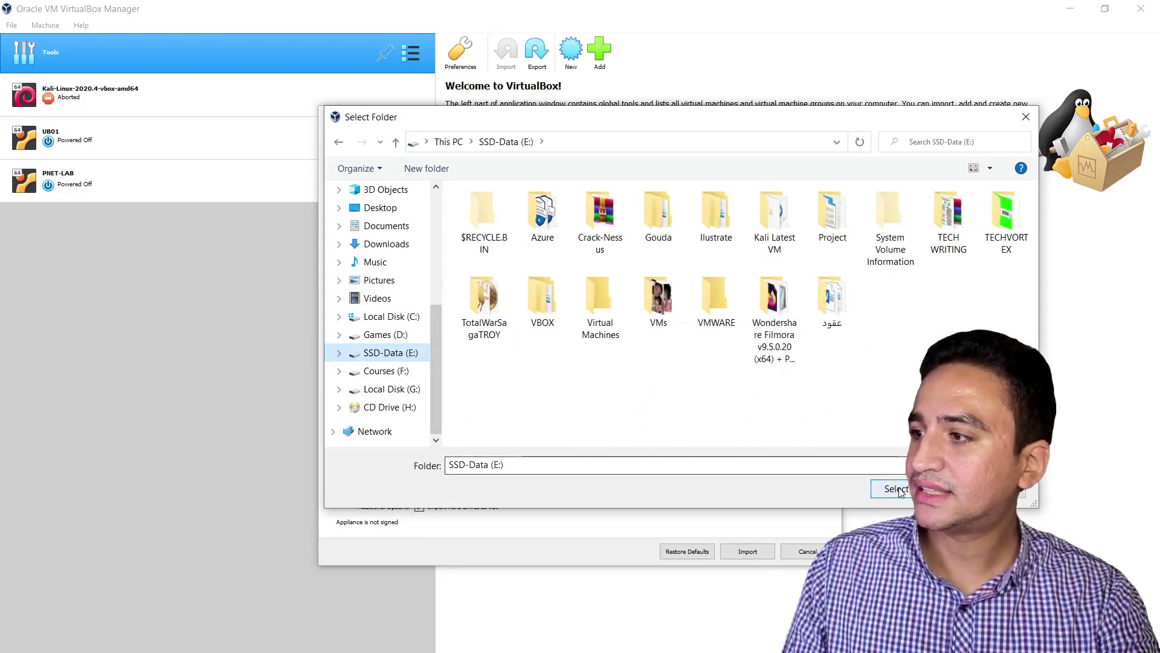
pyautogui.click(899, 414)
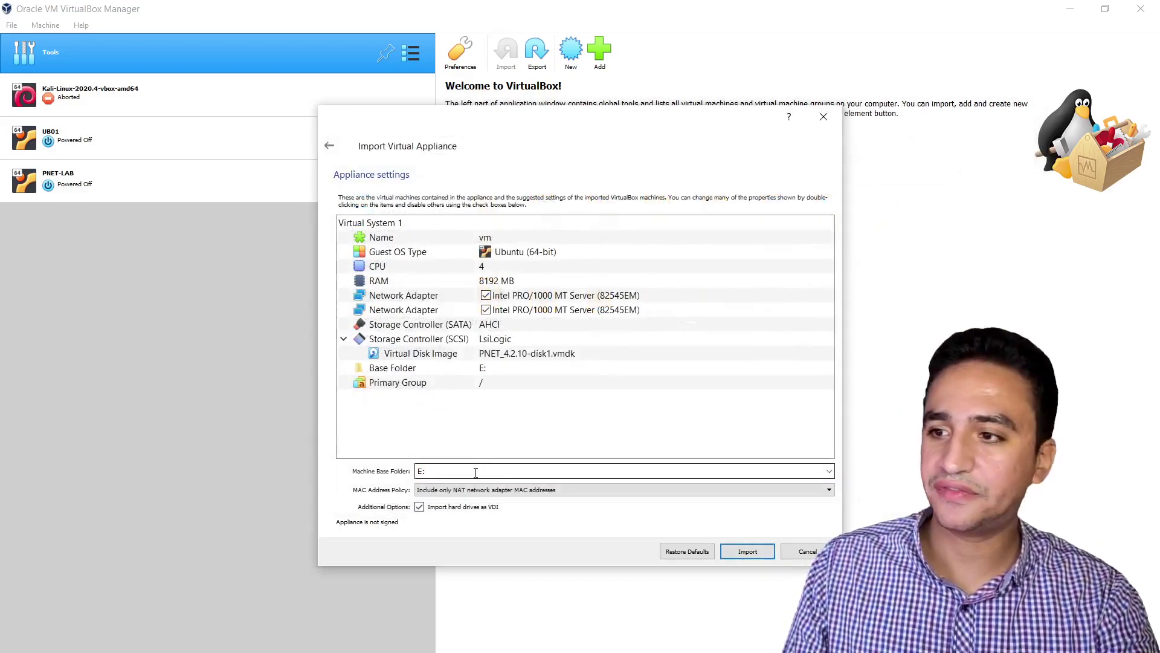
pyautogui.write('\\')
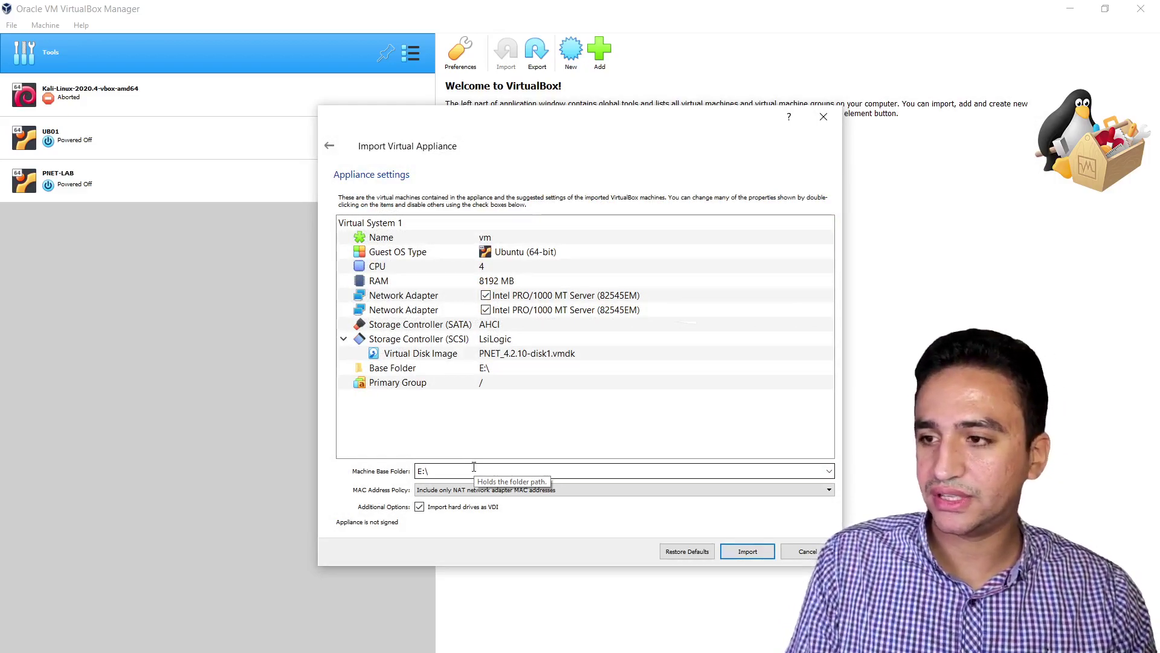
pyautogui.write('PNET\\')
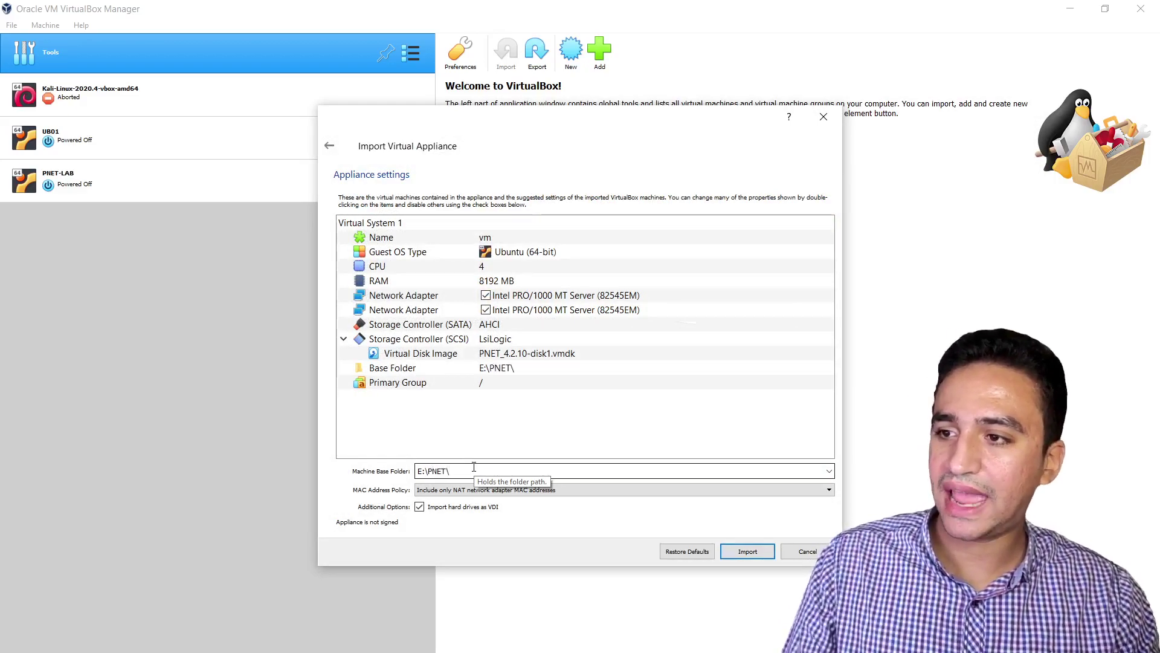
pyautogui.click(753, 553)
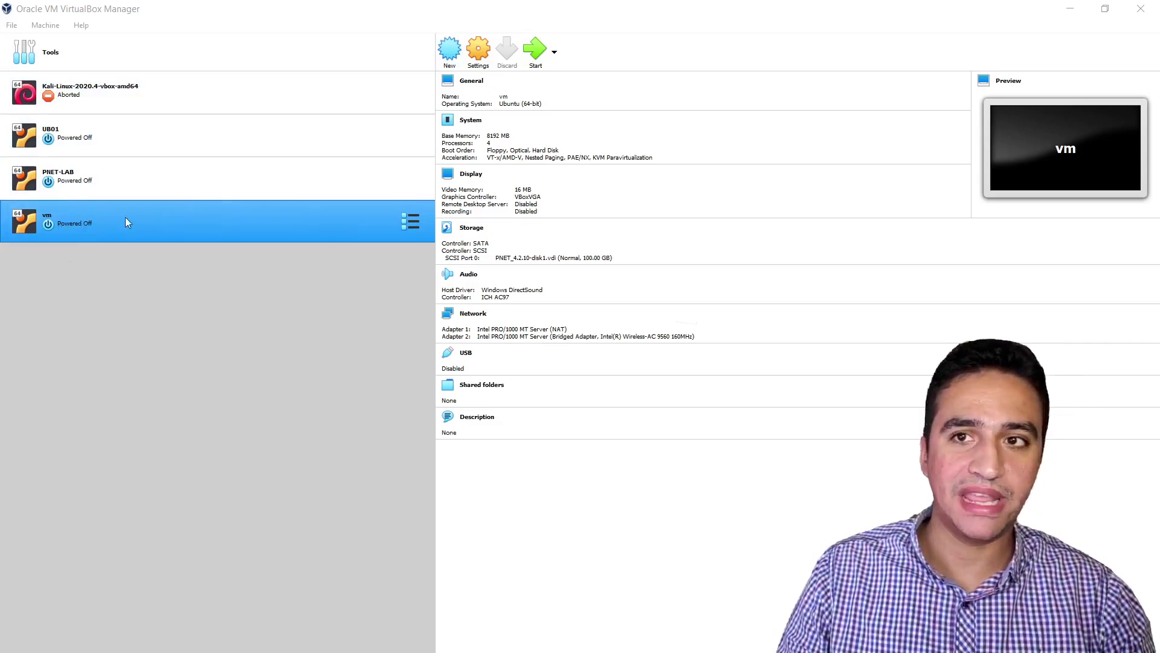
pyautogui.rightClick(75, 223)
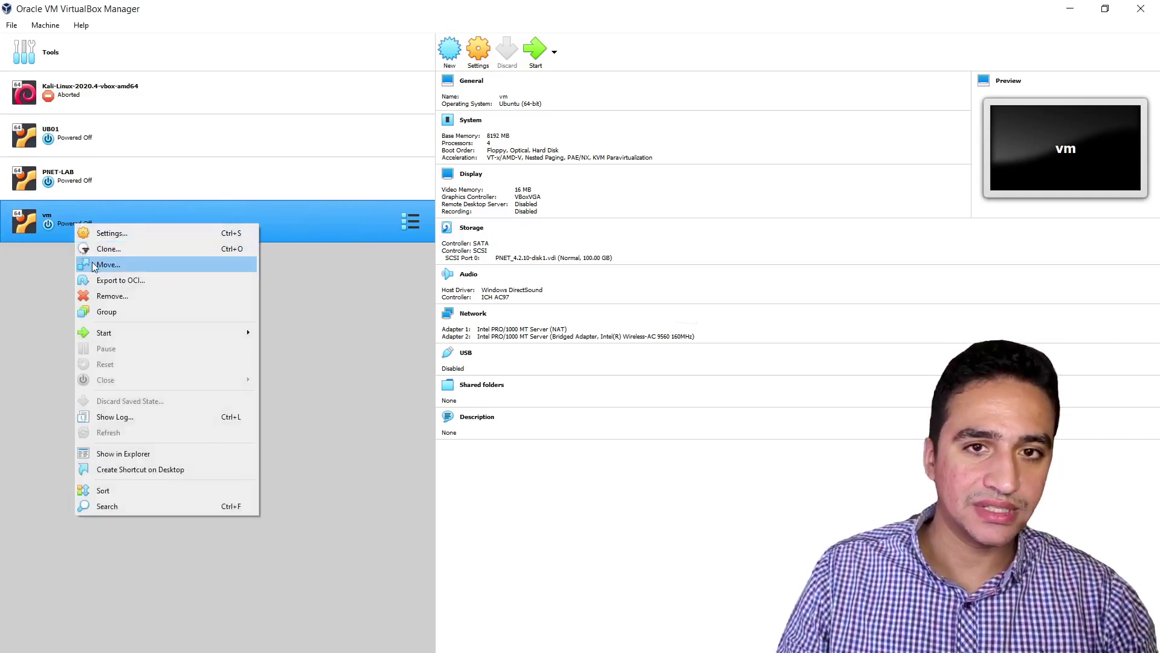
pyautogui.click(108, 233)
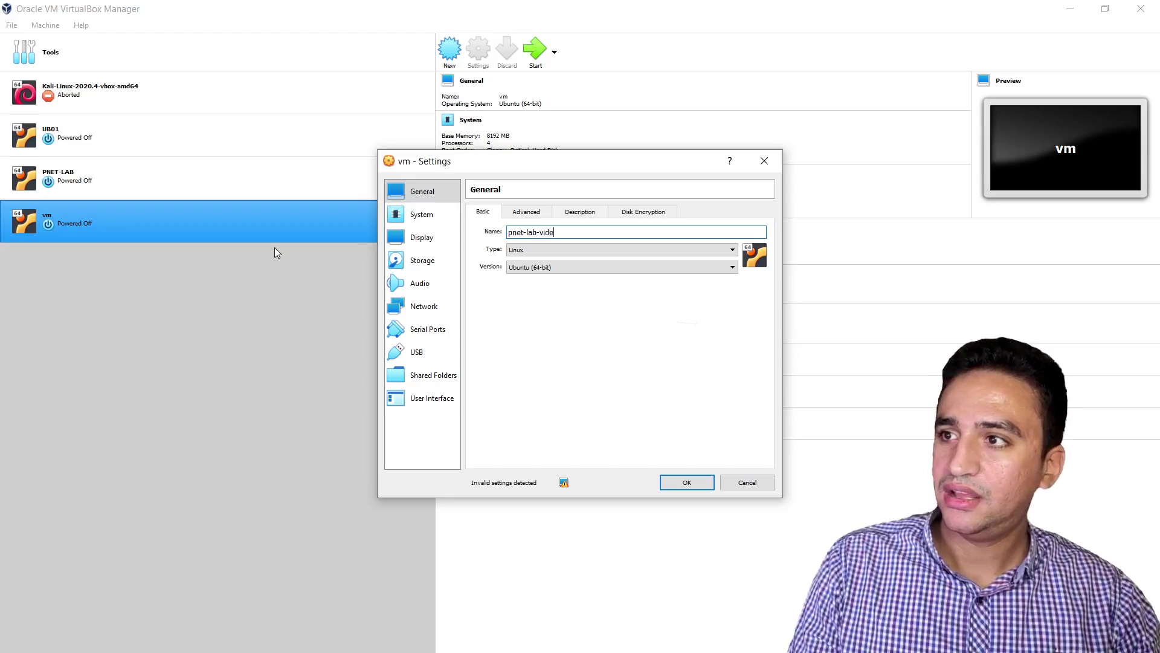
pyautogui.write('o')
pyautogui.press('Return')
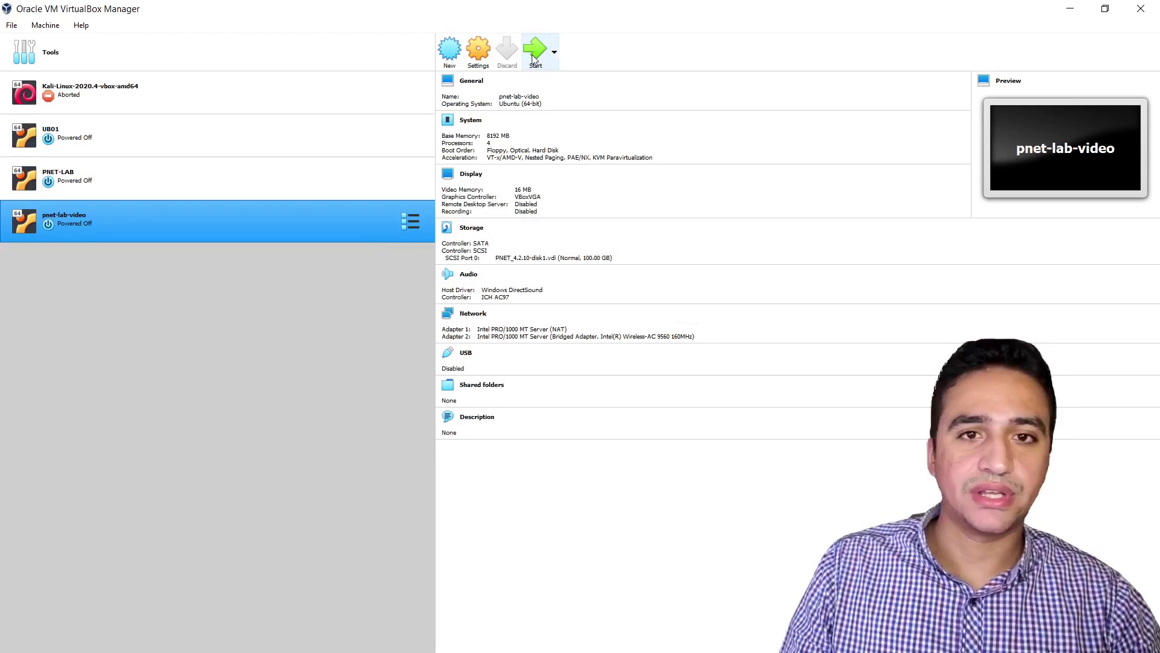
# - Start pnet-lab-video, boot it to the login prompt, and release the mouse with Right Ctrl
pyautogui.click(534, 53)
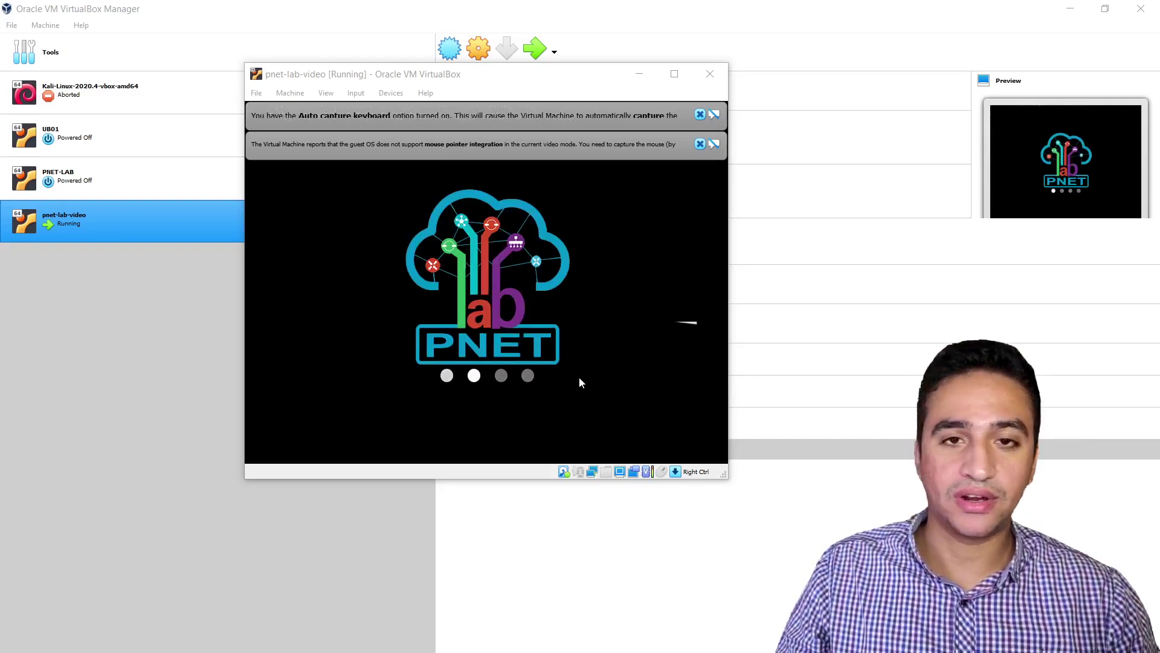
pyautogui.click(472, 285)
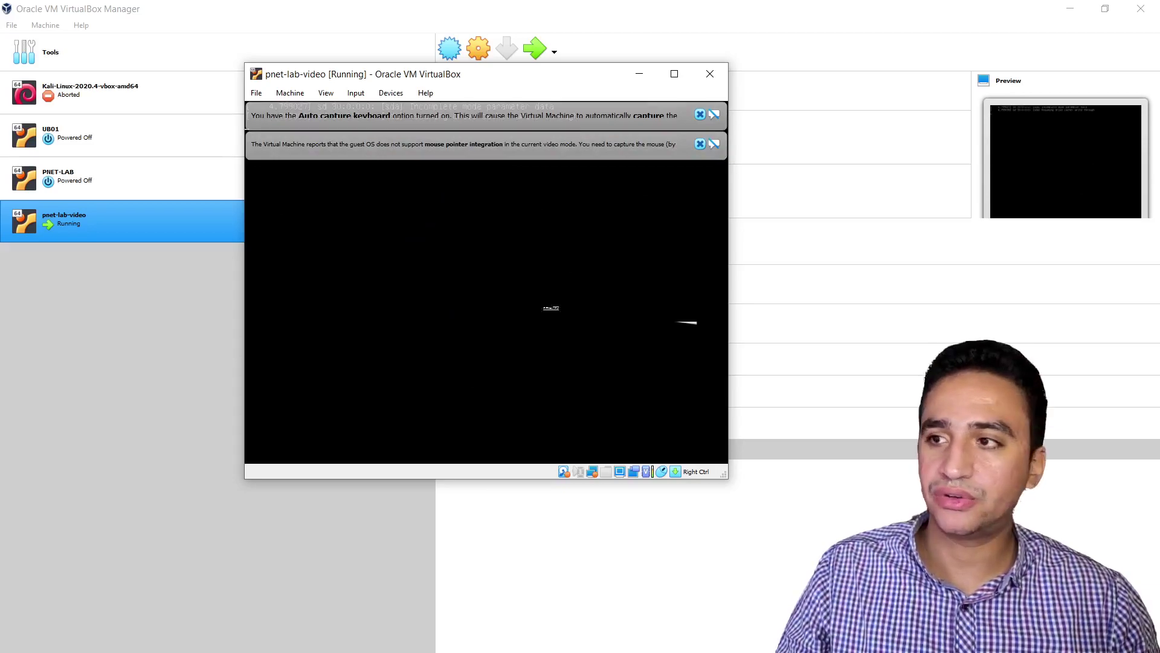
pyautogui.press('Control_R')
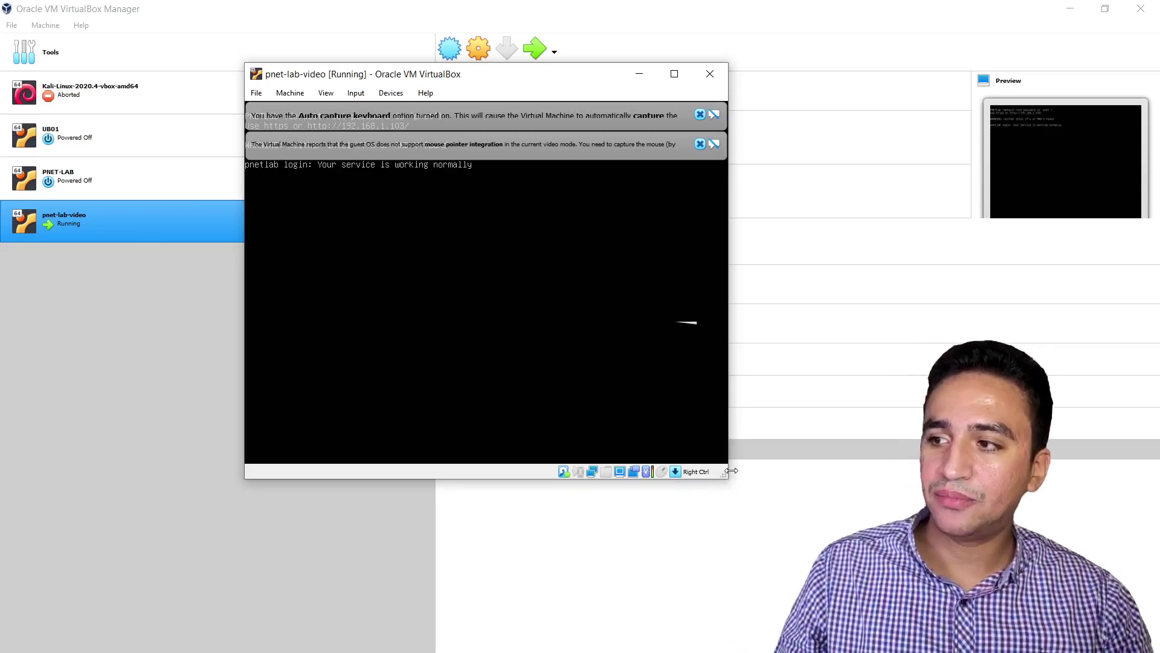
# - Dismiss the mouse pointer integration and auto capture keyboard notices on the VirtualBox console
pyautogui.click(604, 264)
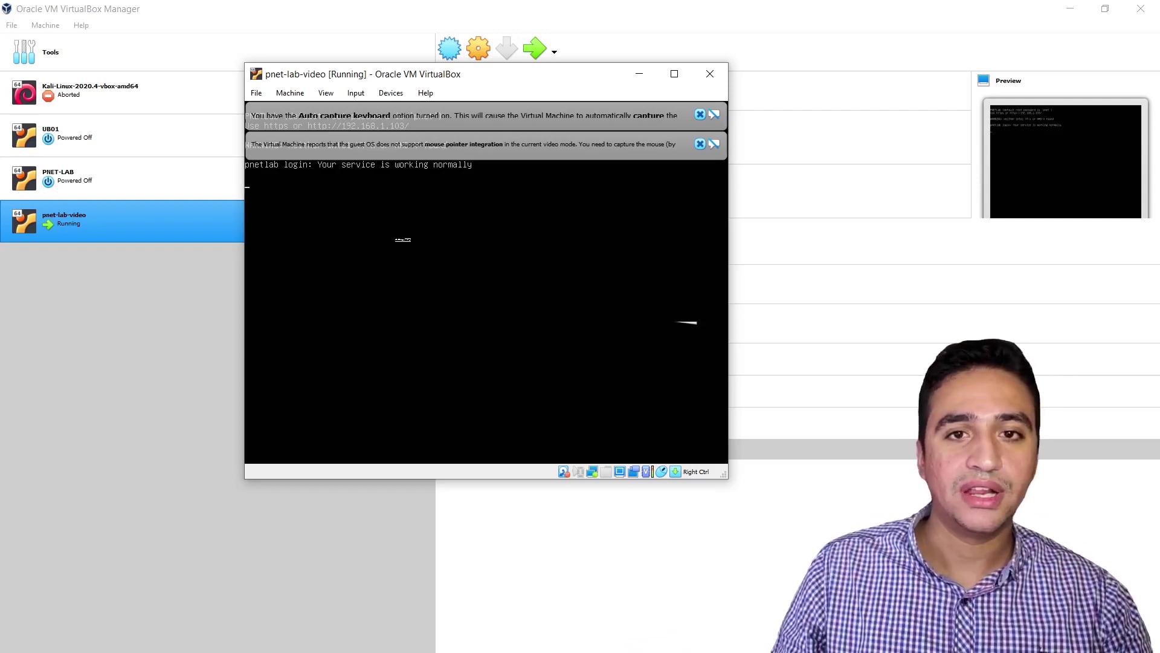
pyautogui.press('Control_R')
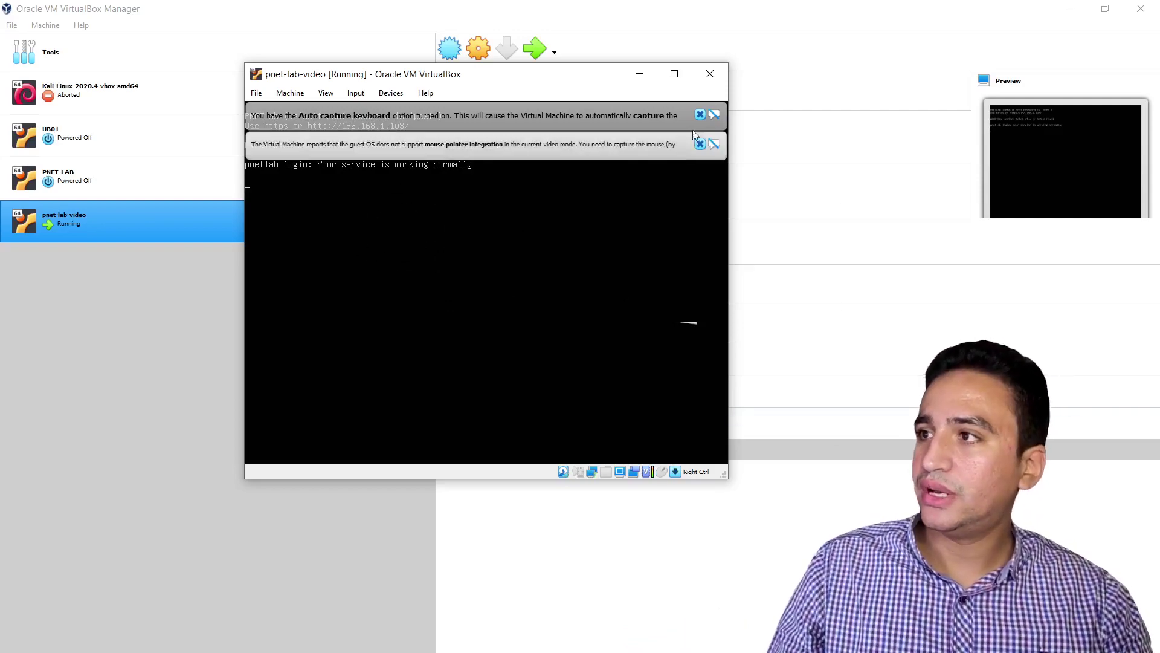
pyautogui.click(700, 144)
pyautogui.click(700, 115)
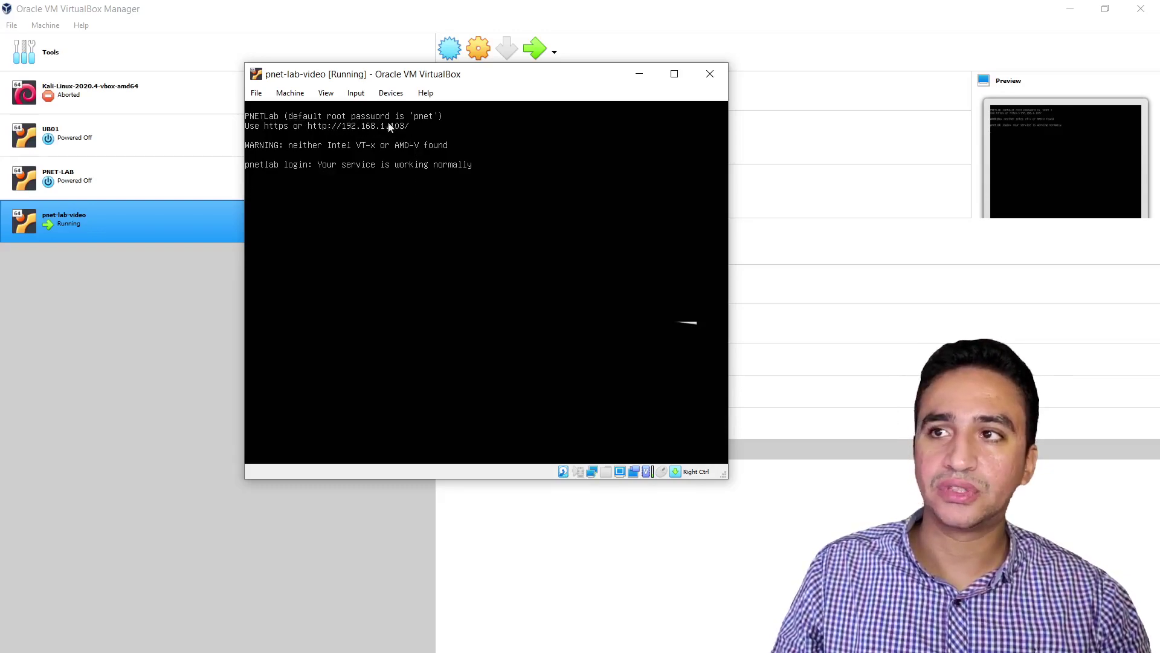
# - Log in to the PNETLab console as root with the account password, starting PNETLab Setup
pyautogui.click(447, 168)
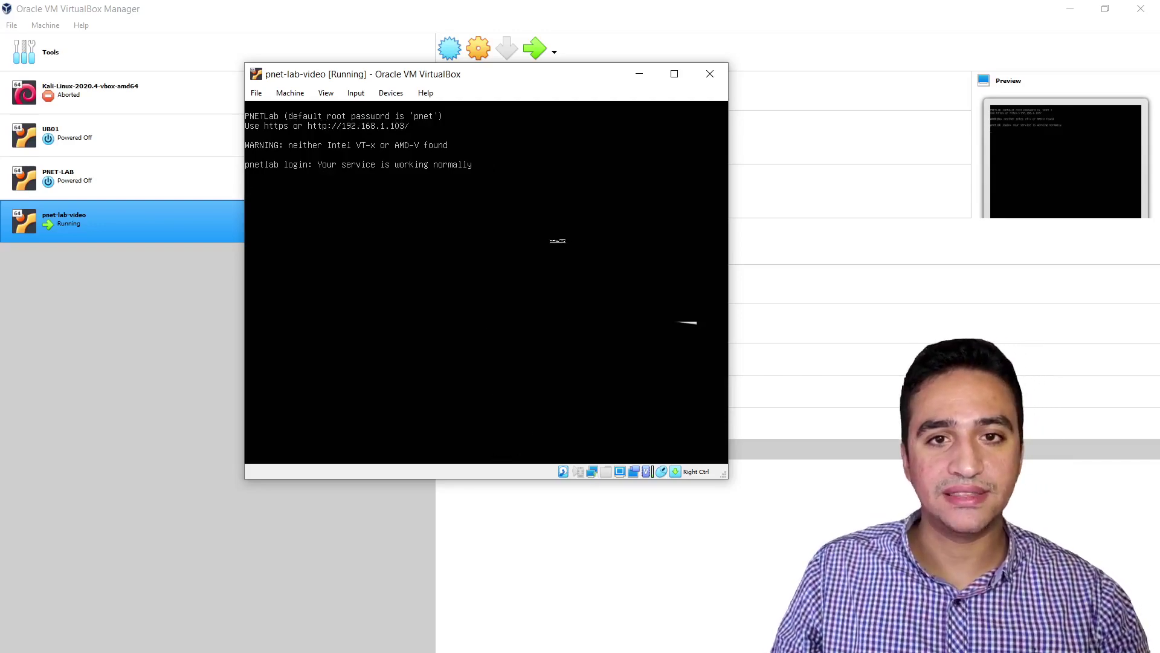
pyautogui.press('Return')
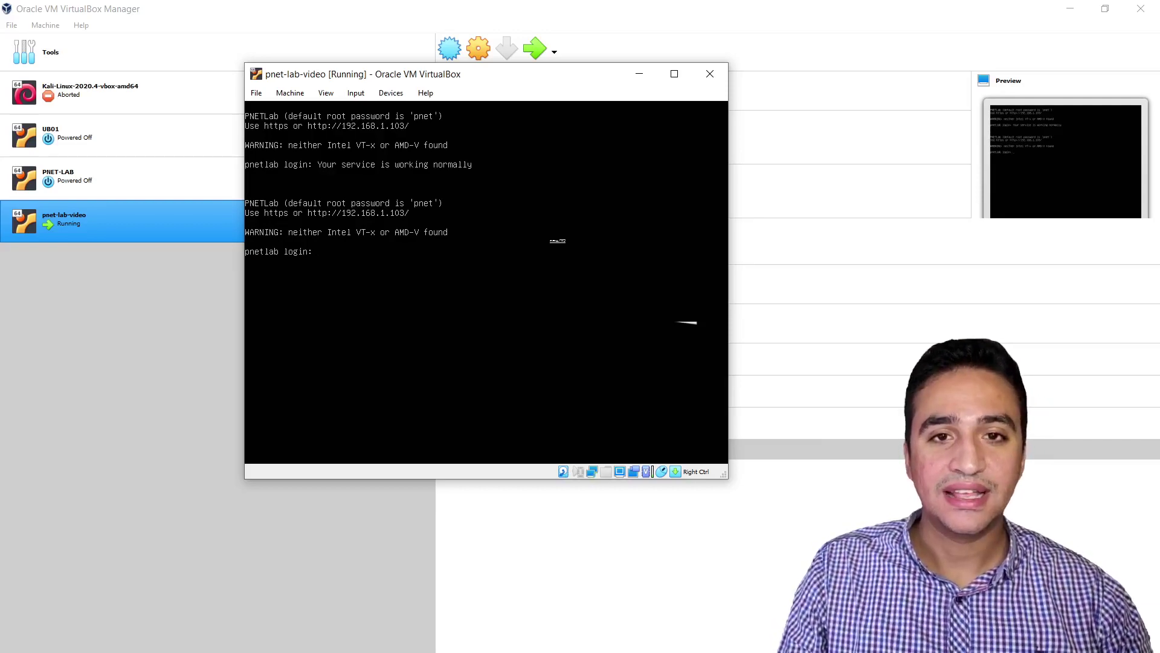
pyautogui.write('rooty')
pyautogui.press('Return')
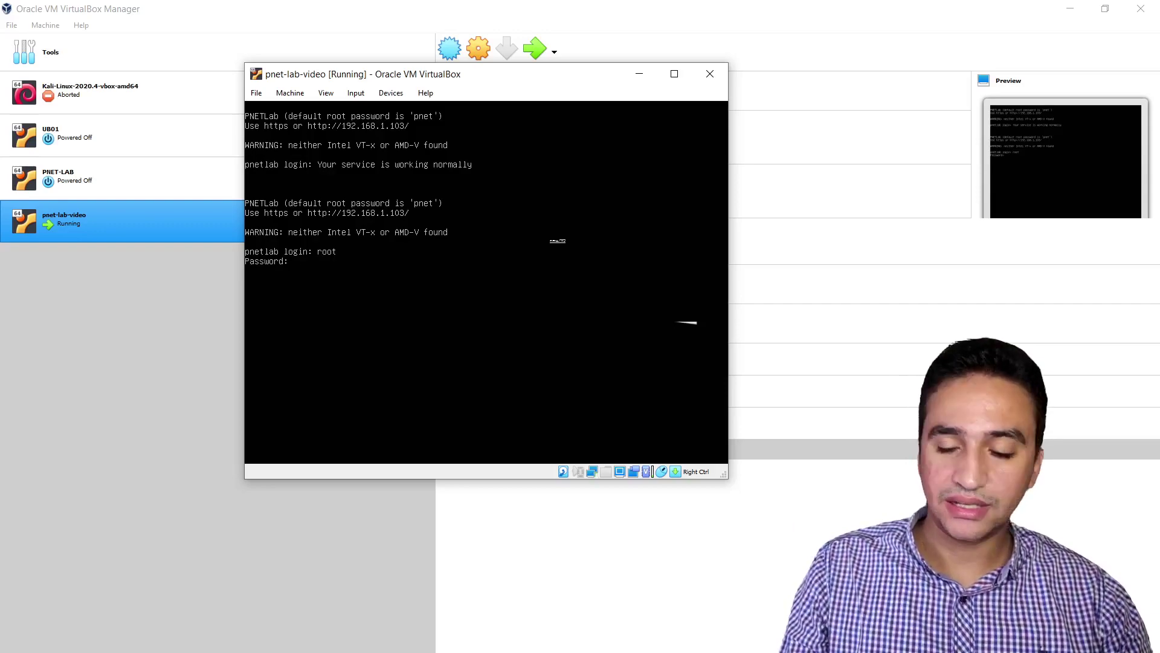
pyautogui.press('Return')
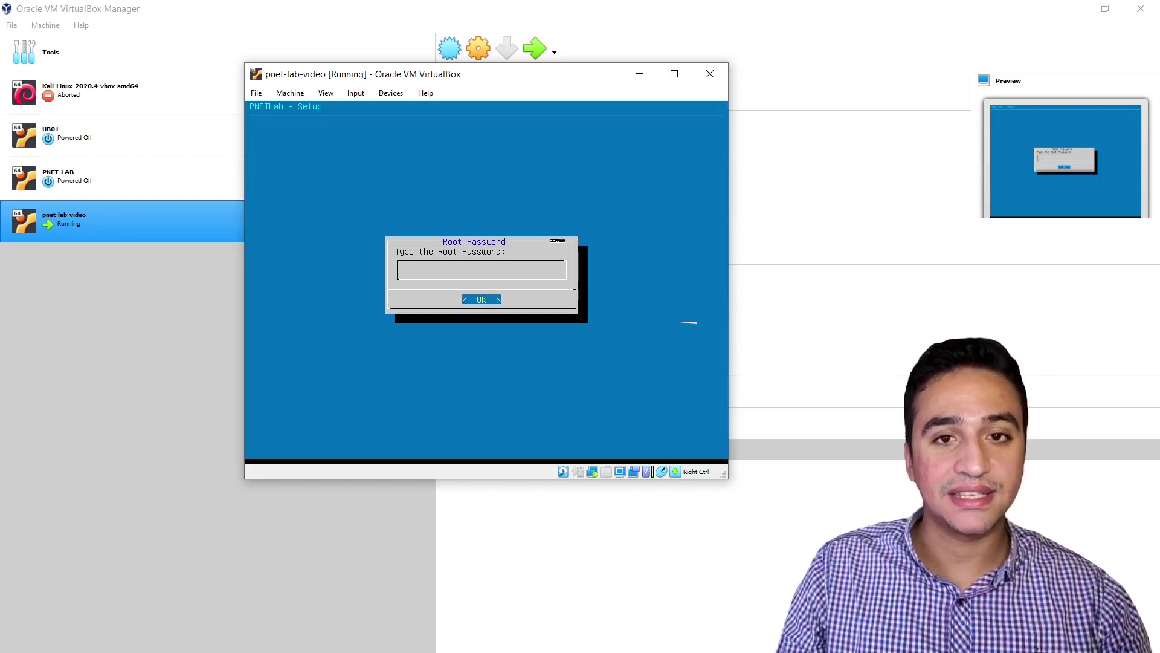
# - Set and confirm the root password, then accept example.com, DHCP, an empty NTP server and direct connection
pyautogui.press('Return')
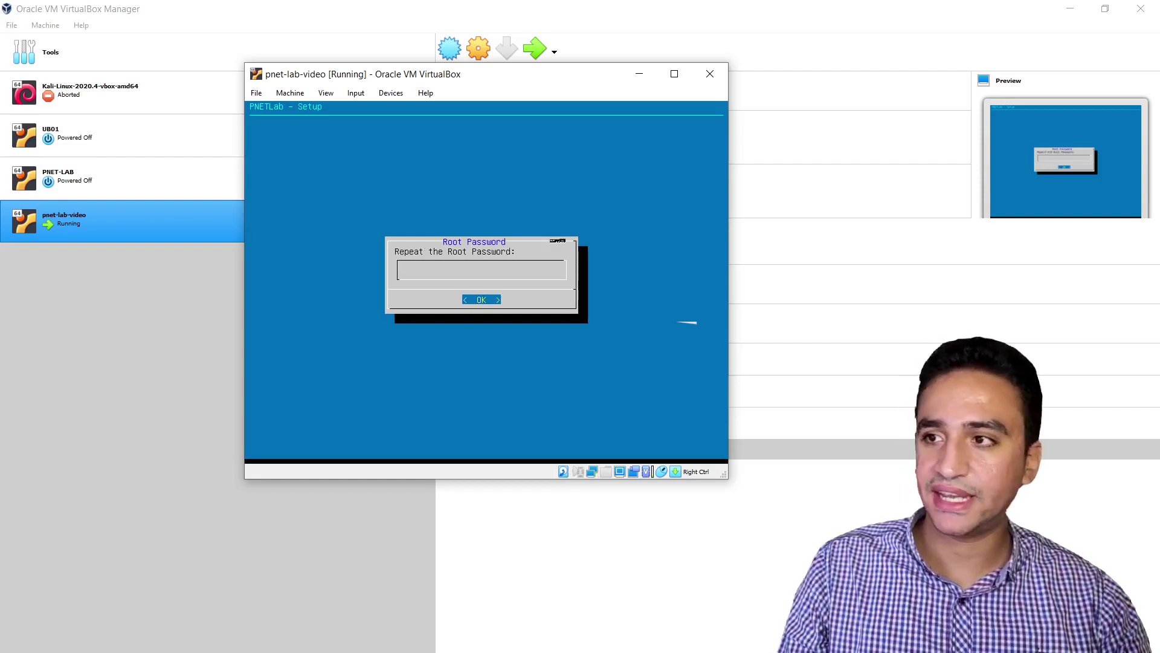
pyautogui.press('Return')
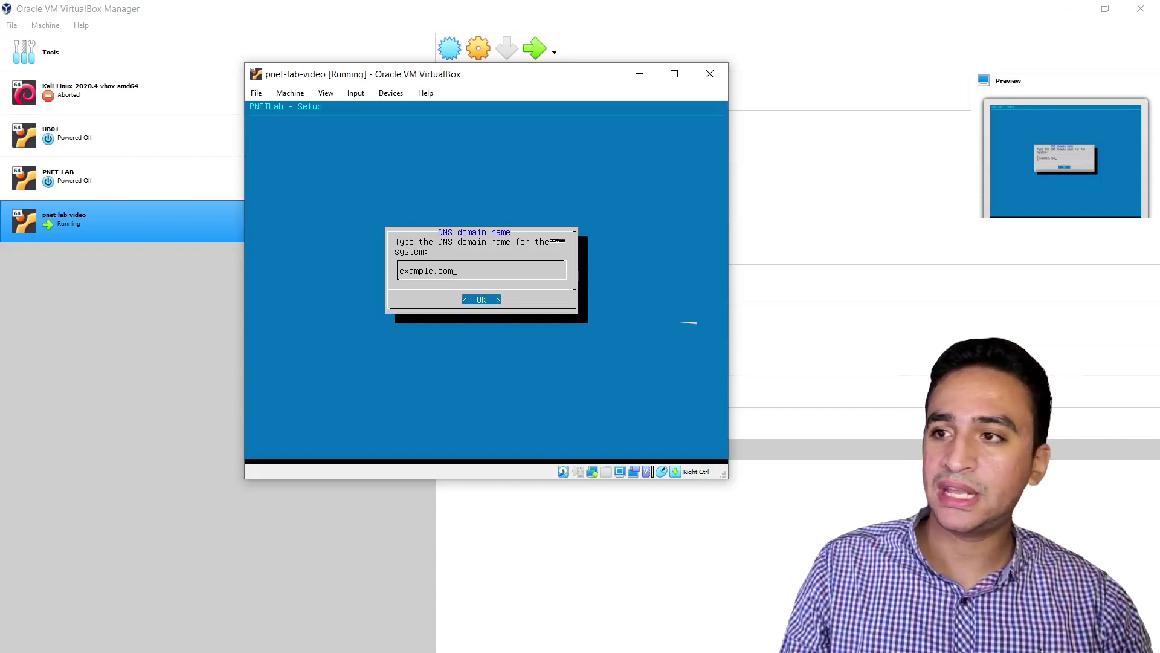
pyautogui.press('Return')
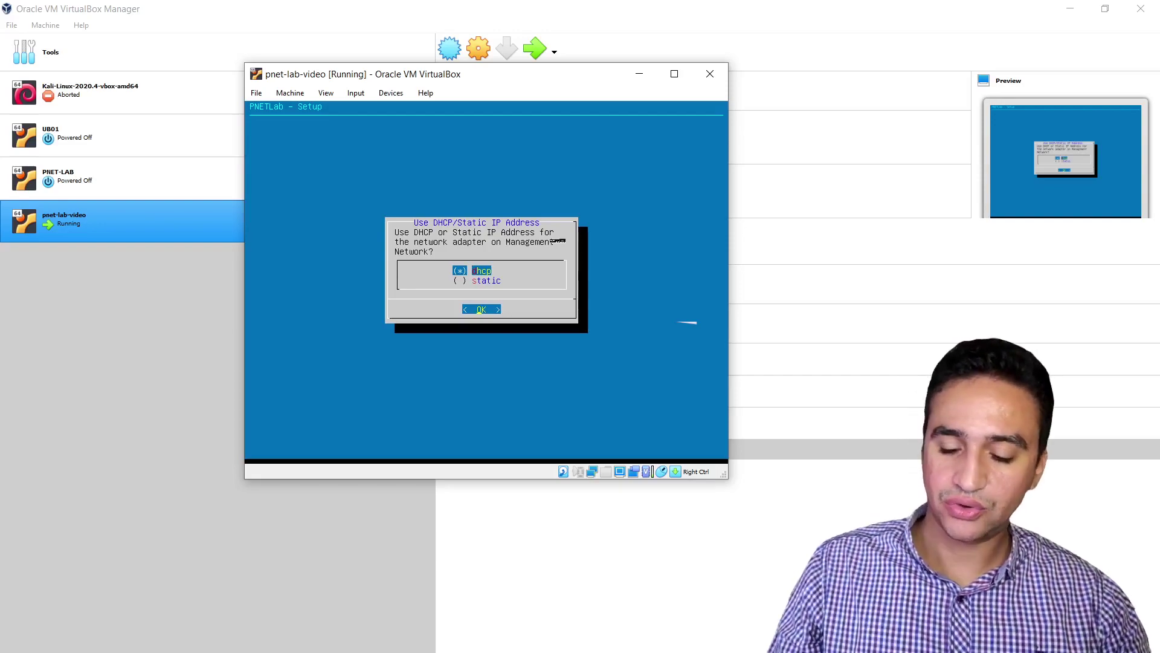
pyautogui.press('Return')
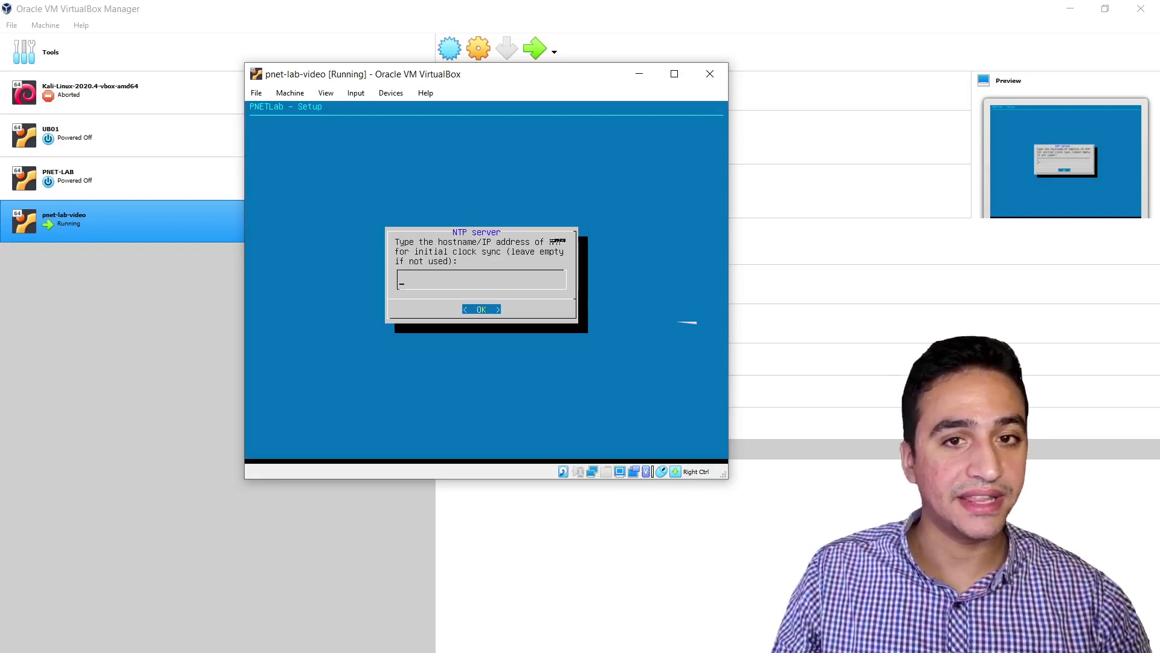
pyautogui.press('Return')
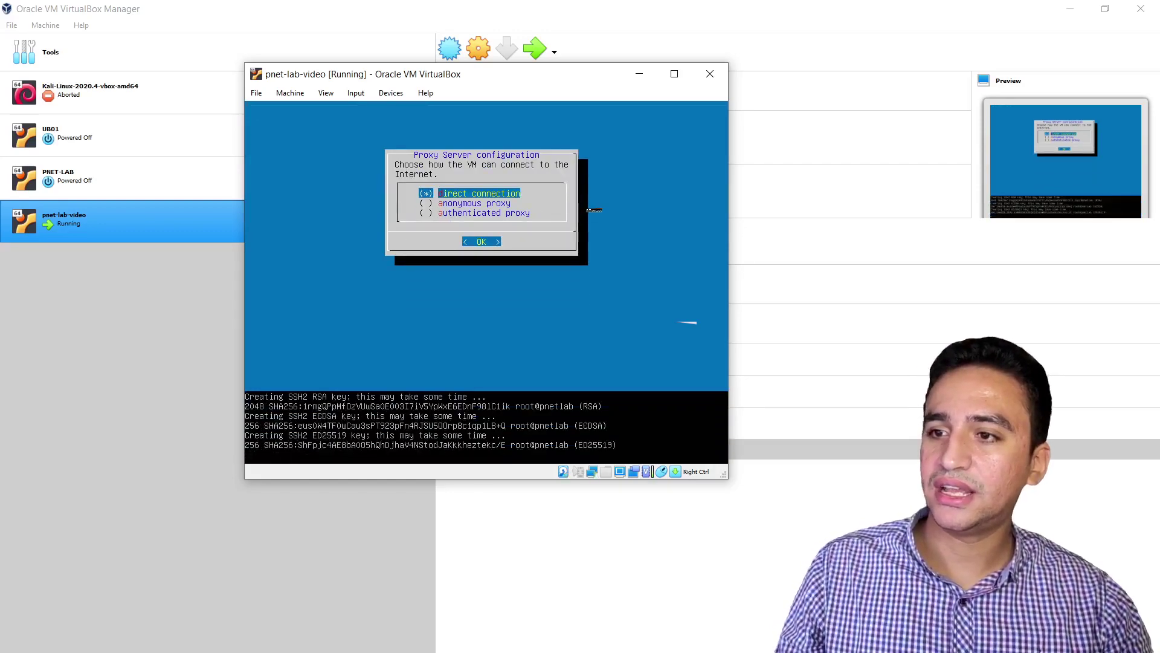
pyautogui.press('Return')
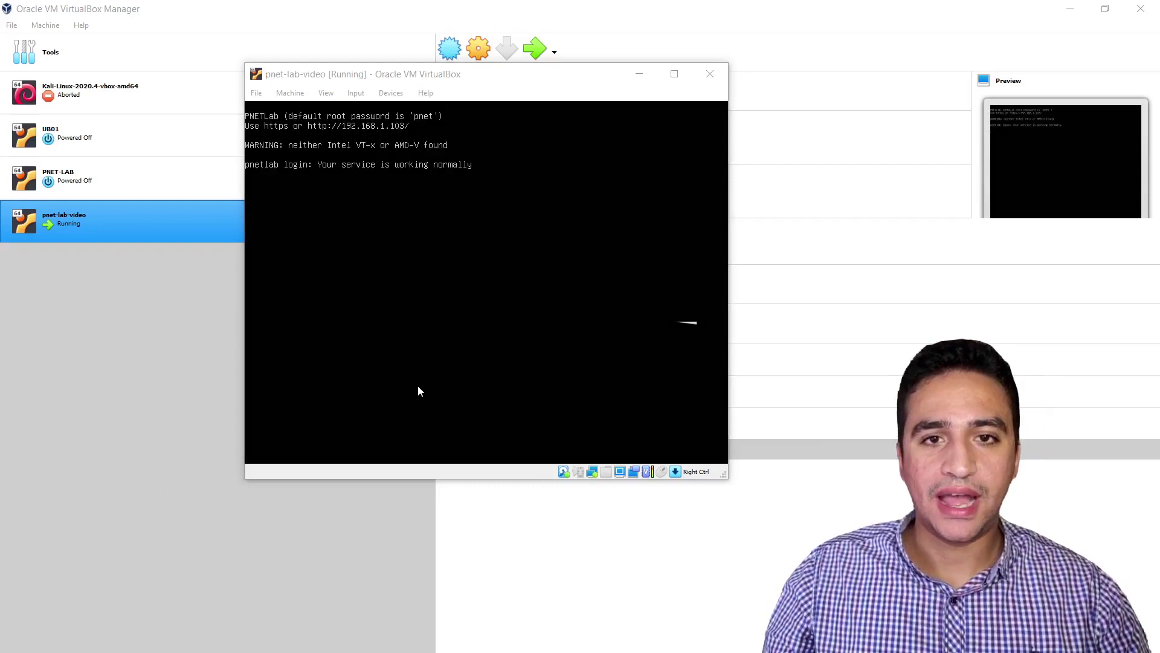
# - Log in as root with the account password on the rebooted pnet-lab-video console
pyautogui.click(484, 248)
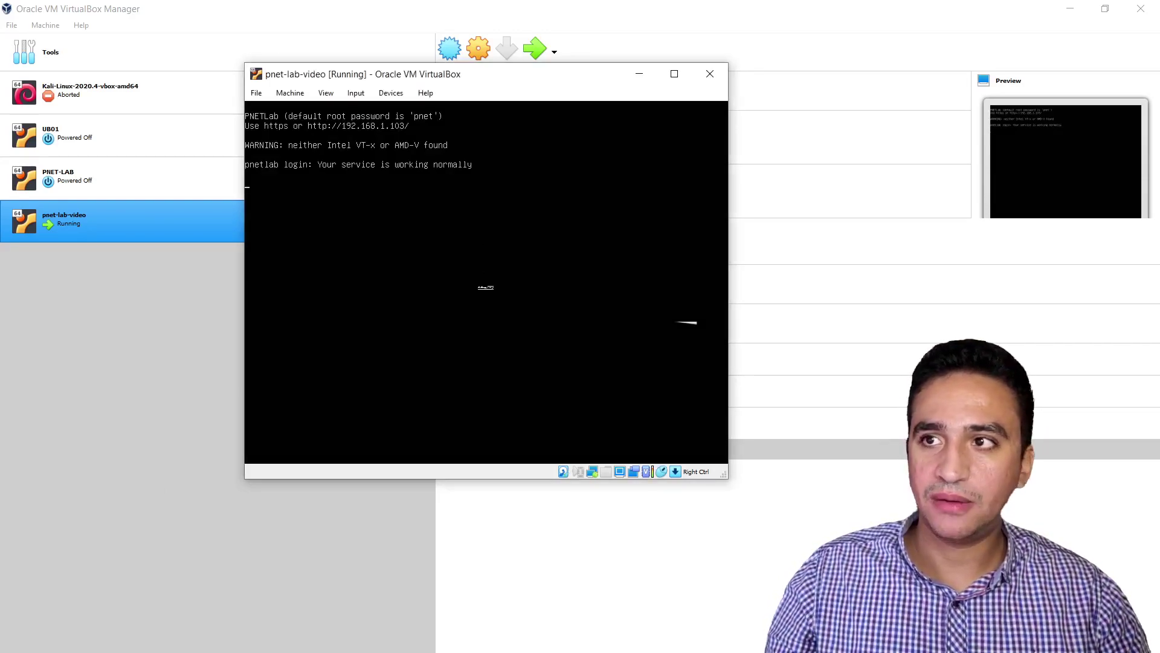
pyautogui.press('Return')
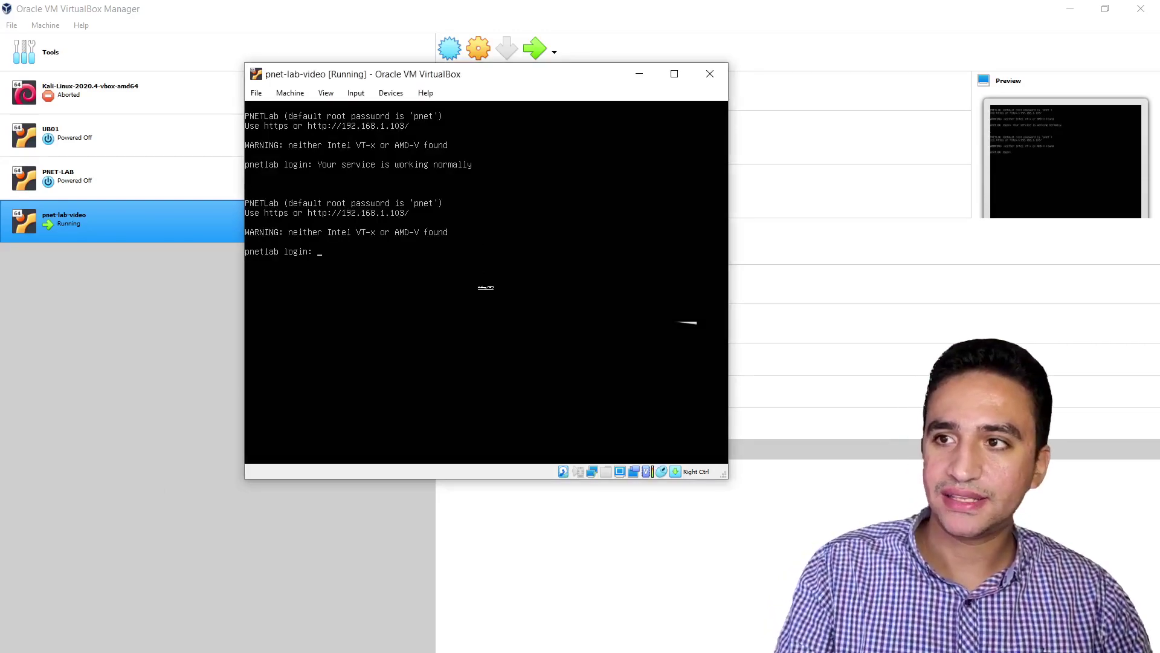
pyautogui.write('root')
pyautogui.press('Return')
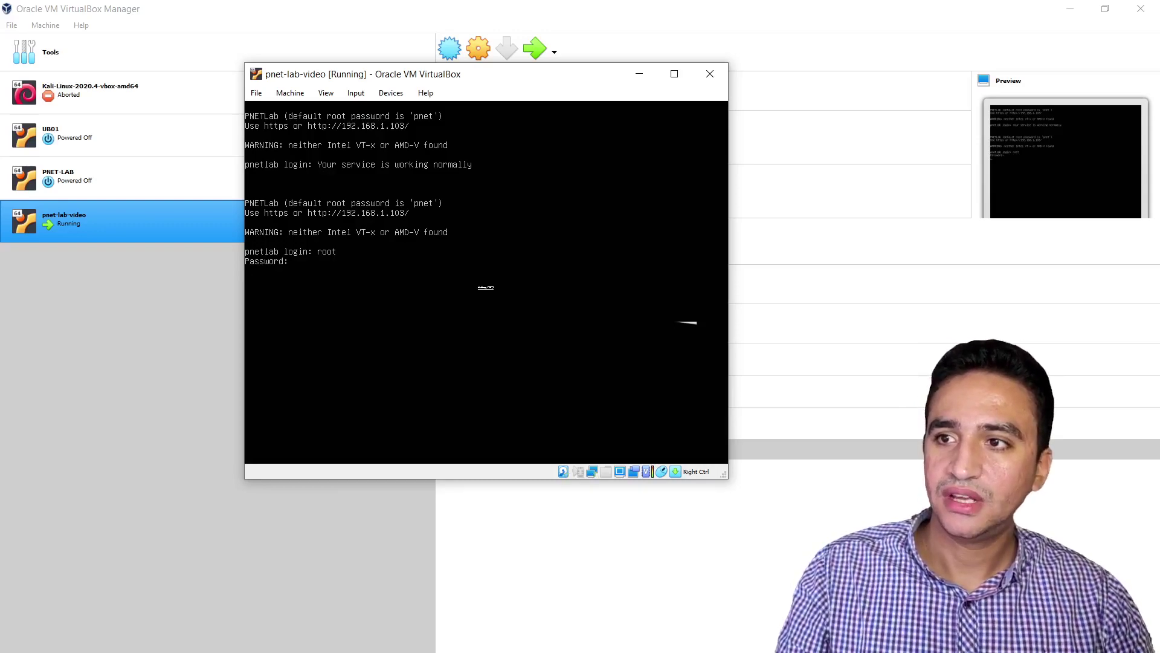
pyautogui.press('Return')
pyautogui.press('Return')
pyautogui.press('Return')
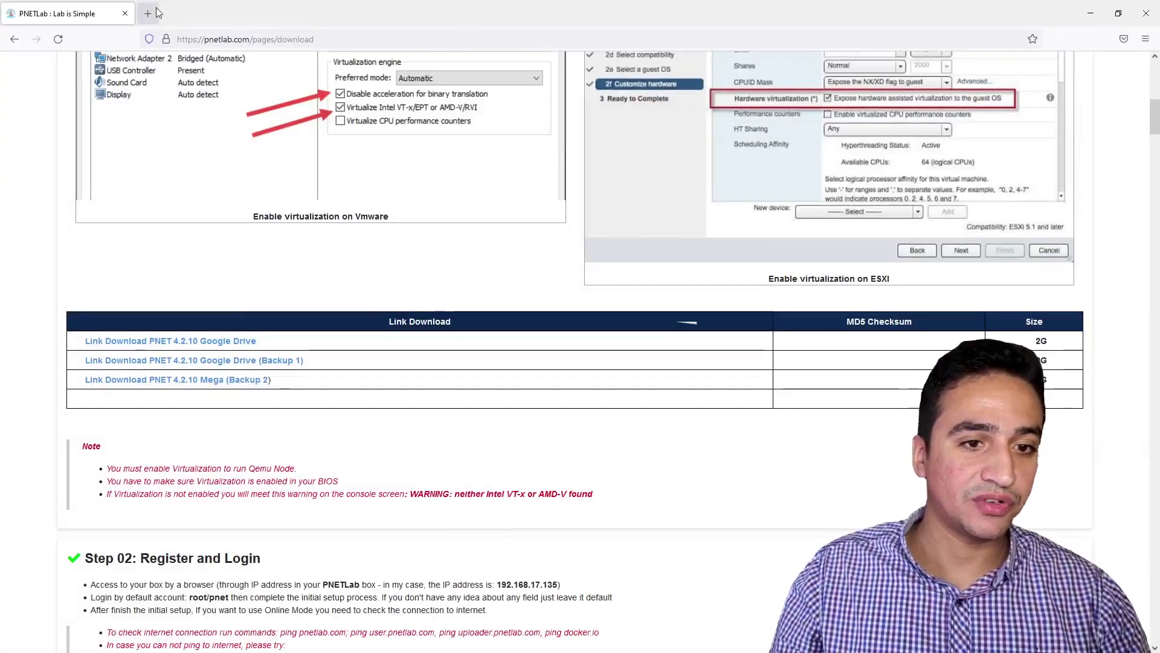
# - Open a blank Firefox tab, un-maximize Firefox to the right, and bring the VM console forward
pyautogui.click(152, 13)
pyautogui.moveTo(408, 8); pyautogui.dragTo(910, 153)
pyautogui.click(393, 405)
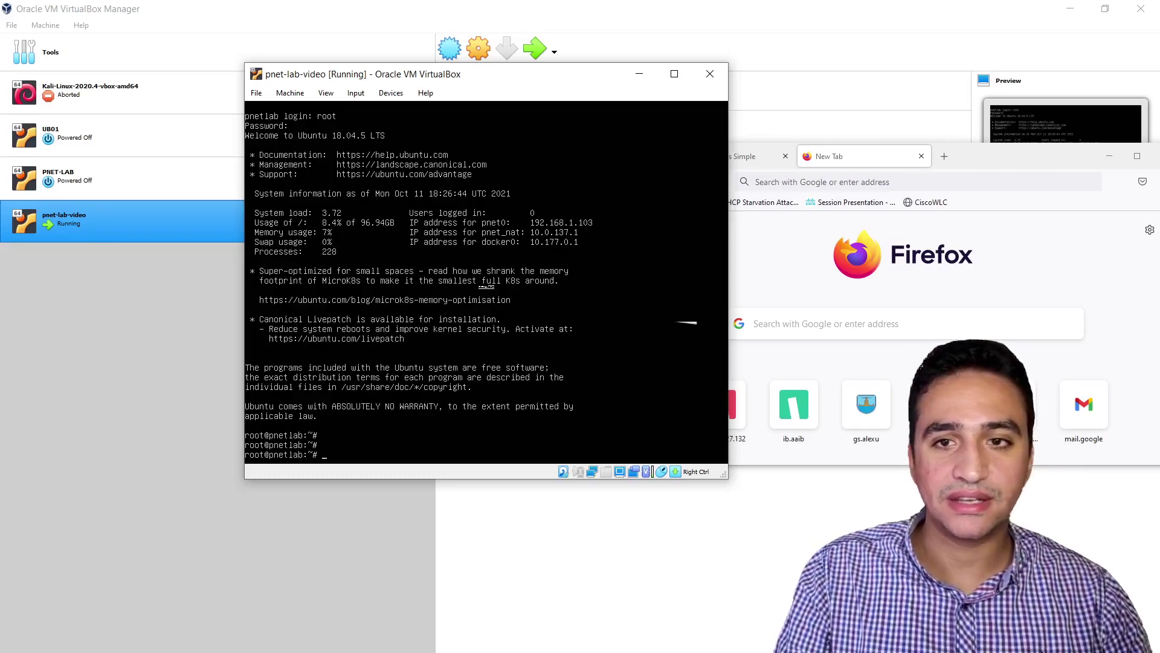
# - Log out of the root shell with exit, then log back in as root
pyautogui.write('exit')
pyautogui.press('Return')
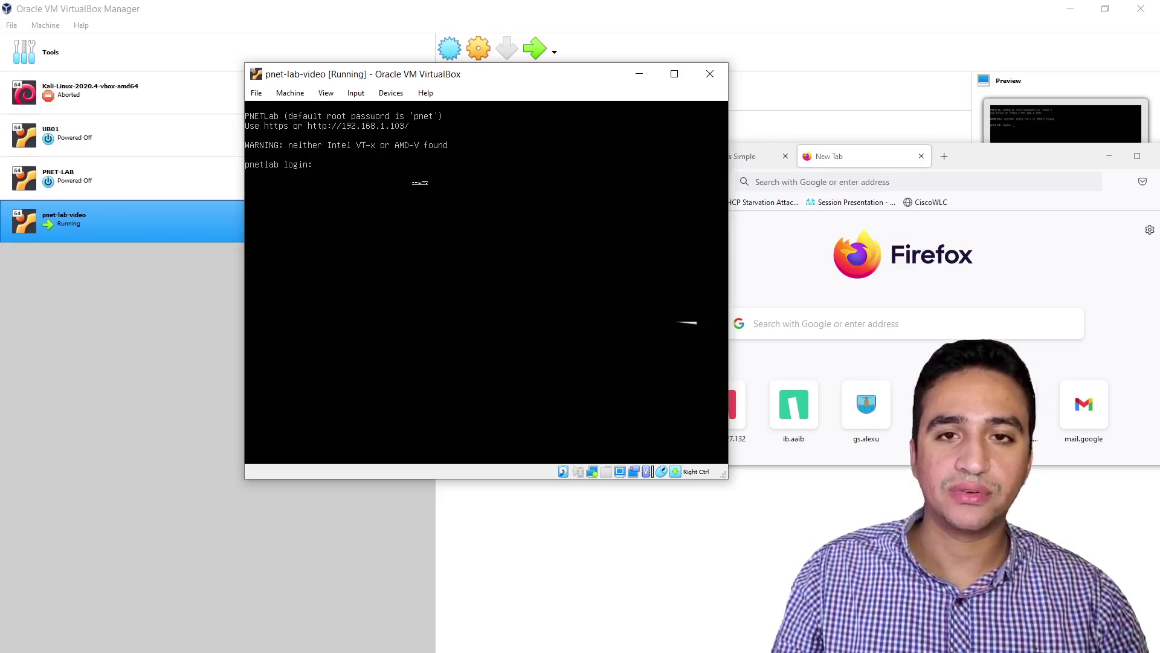
pyautogui.write('root')
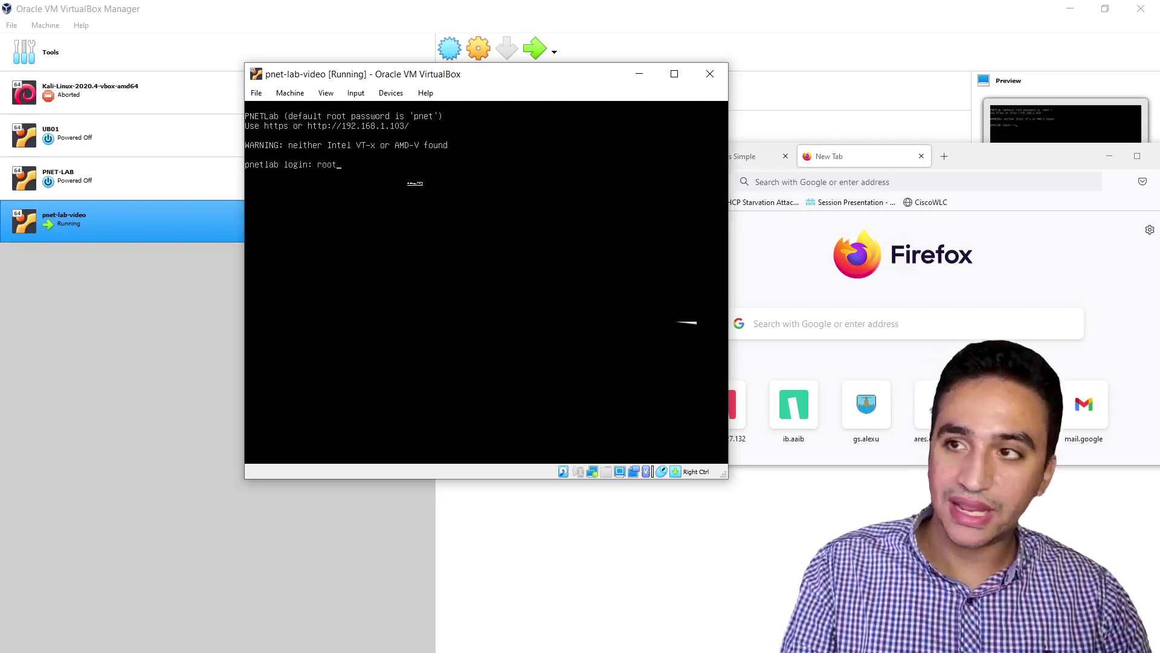
pyautogui.press('Return')
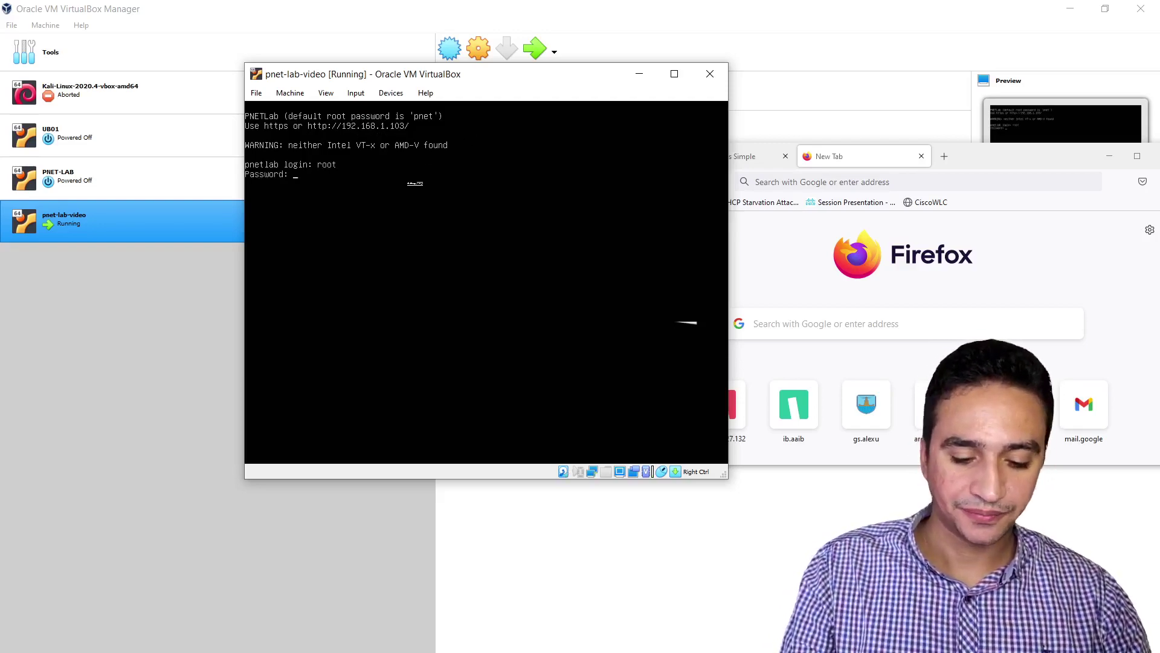
pyautogui.press('Return')
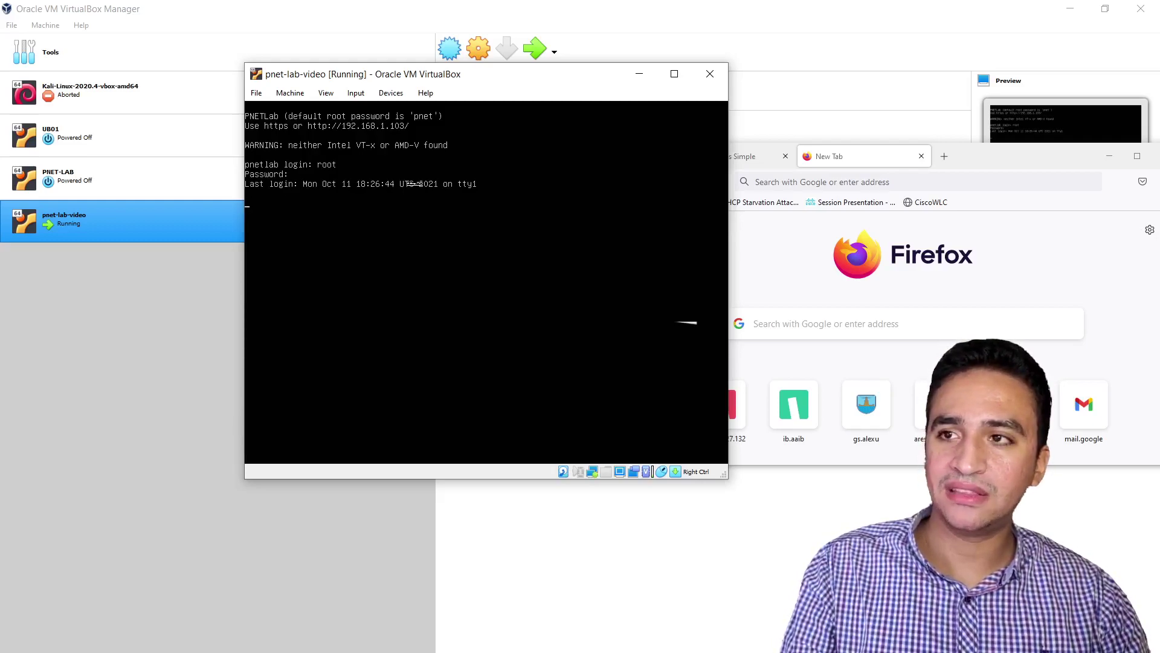
pyautogui.press('Return')
pyautogui.press('Return')
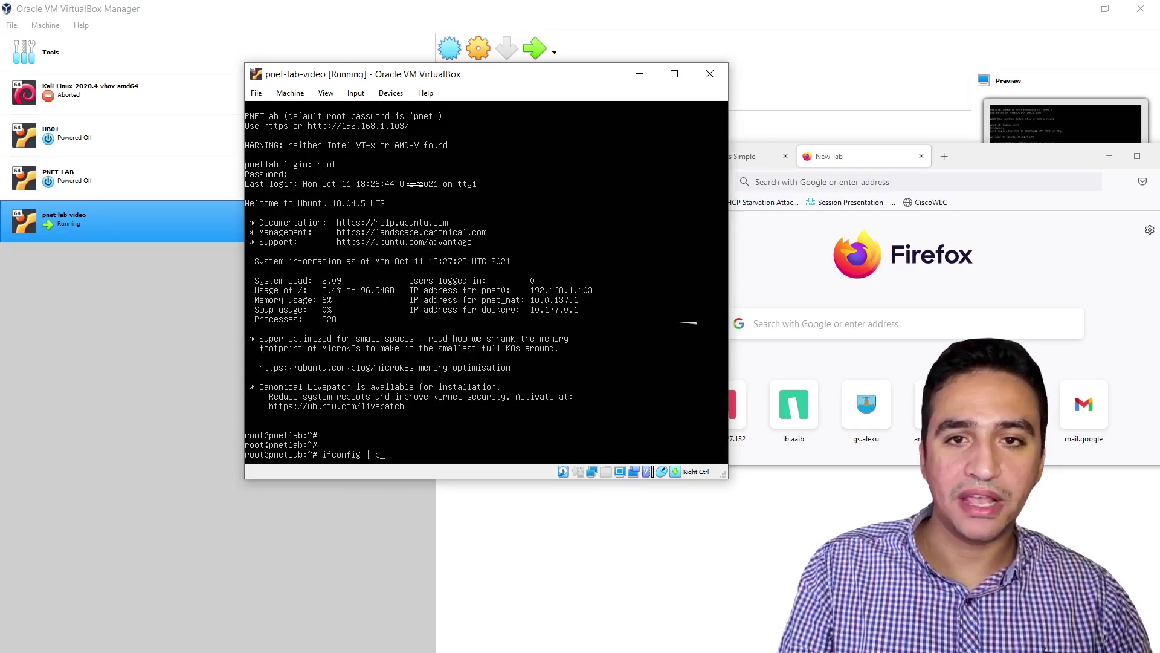
# - Run 'ifconfig | more' and page through until pnet0 shows 192.168.1.103
pyautogui.write('ifconfig | more')
pyautogui.press('Return')
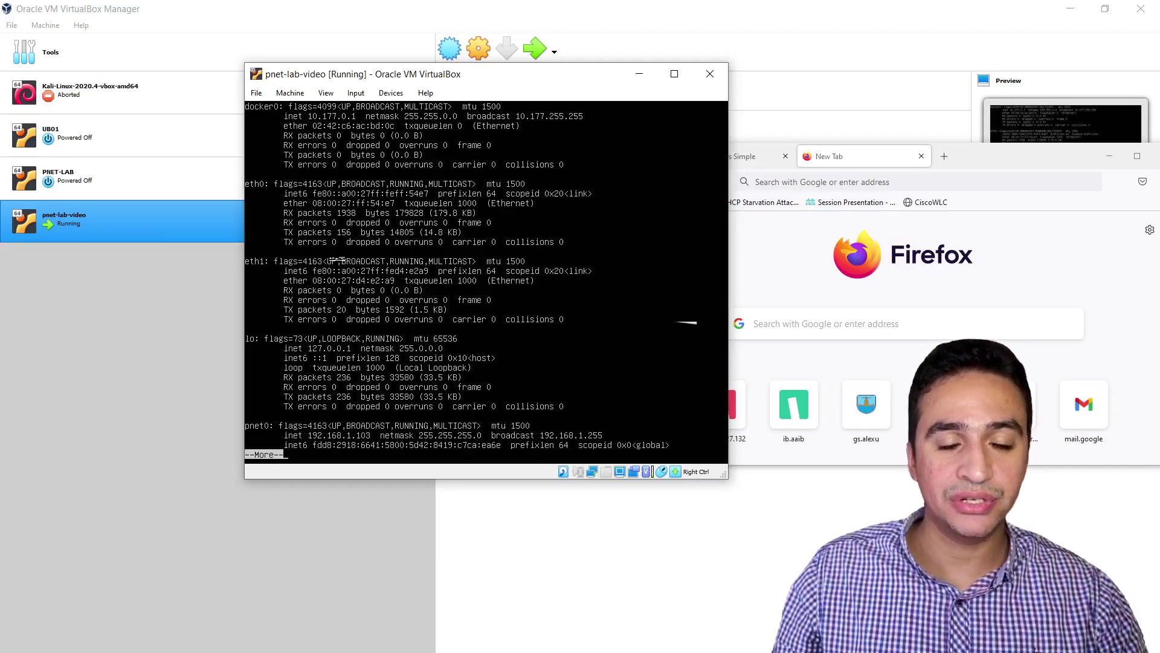
pyautogui.press('Return')
pyautogui.press('Return')
pyautogui.press('Return')
pyautogui.press('Return')
pyautogui.press('Return')
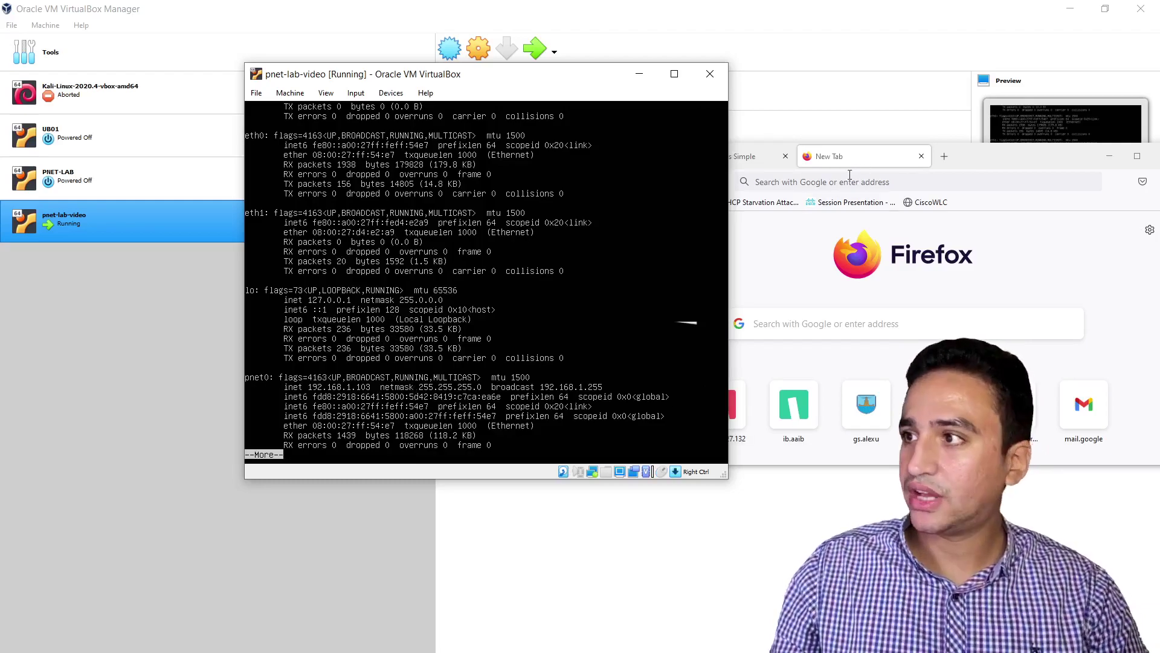
pyautogui.click(824, 180)
pyautogui.write('http:')
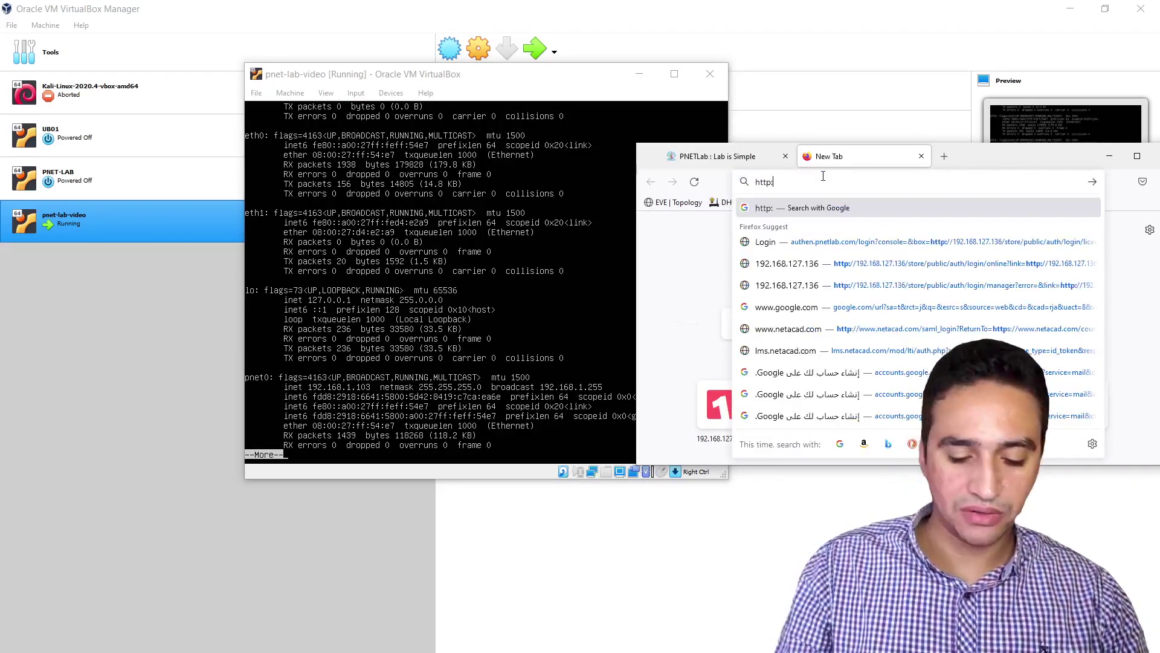
pyautogui.write('//192.168.')
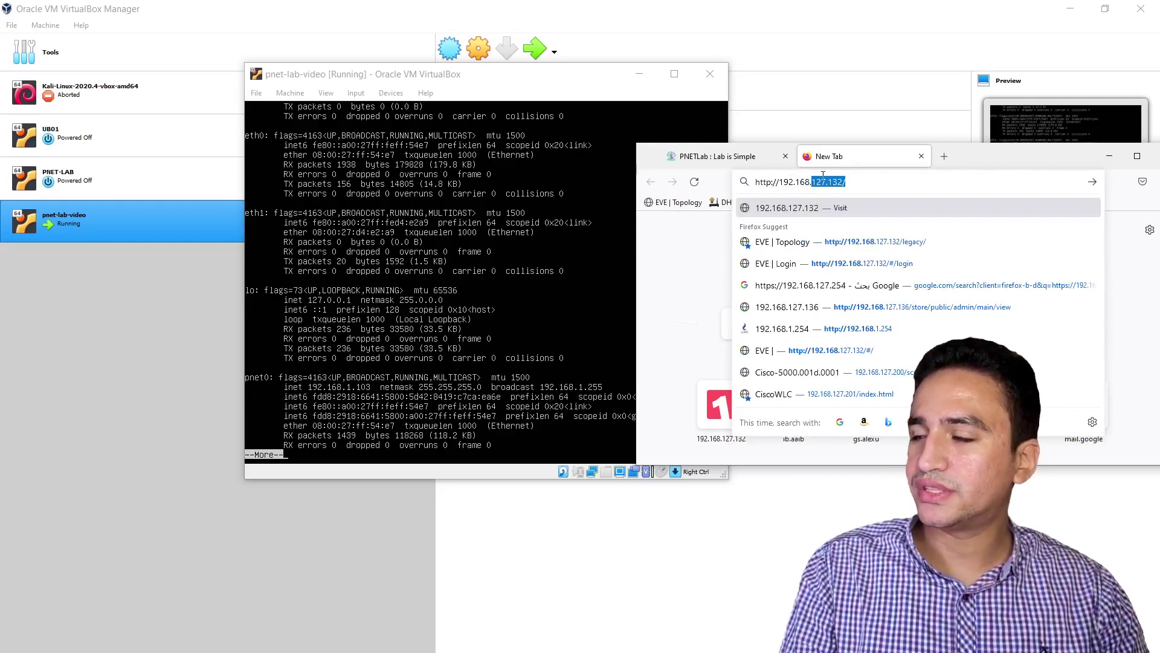
pyautogui.write('1.102')
pyautogui.press('Return')
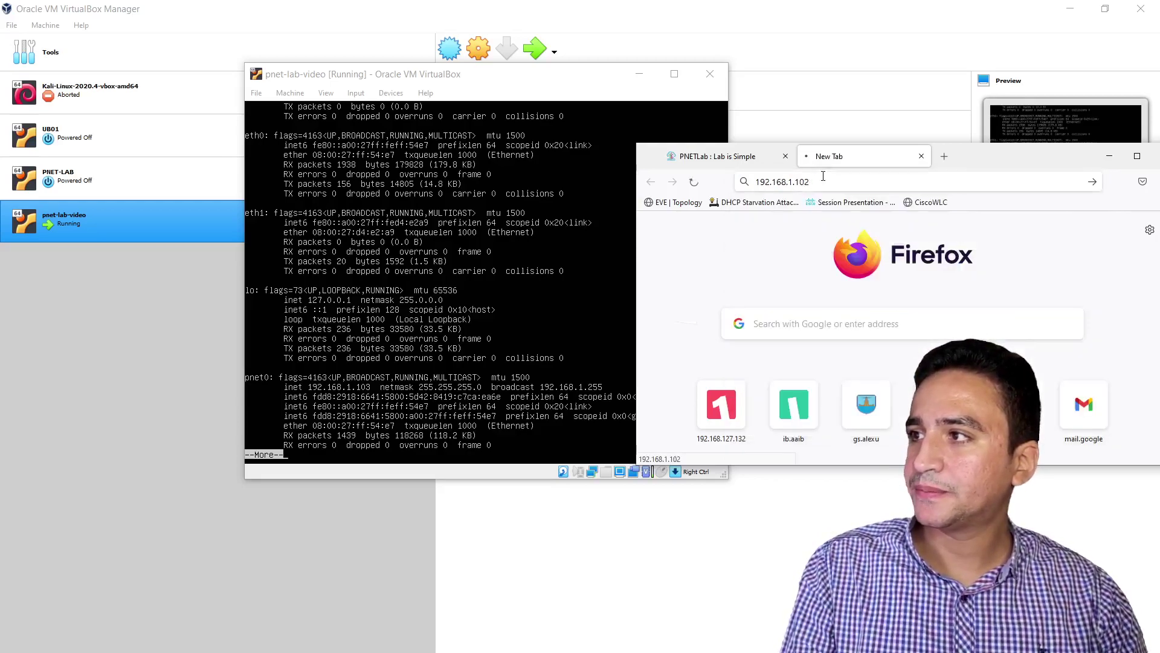
pyautogui.click(832, 182)
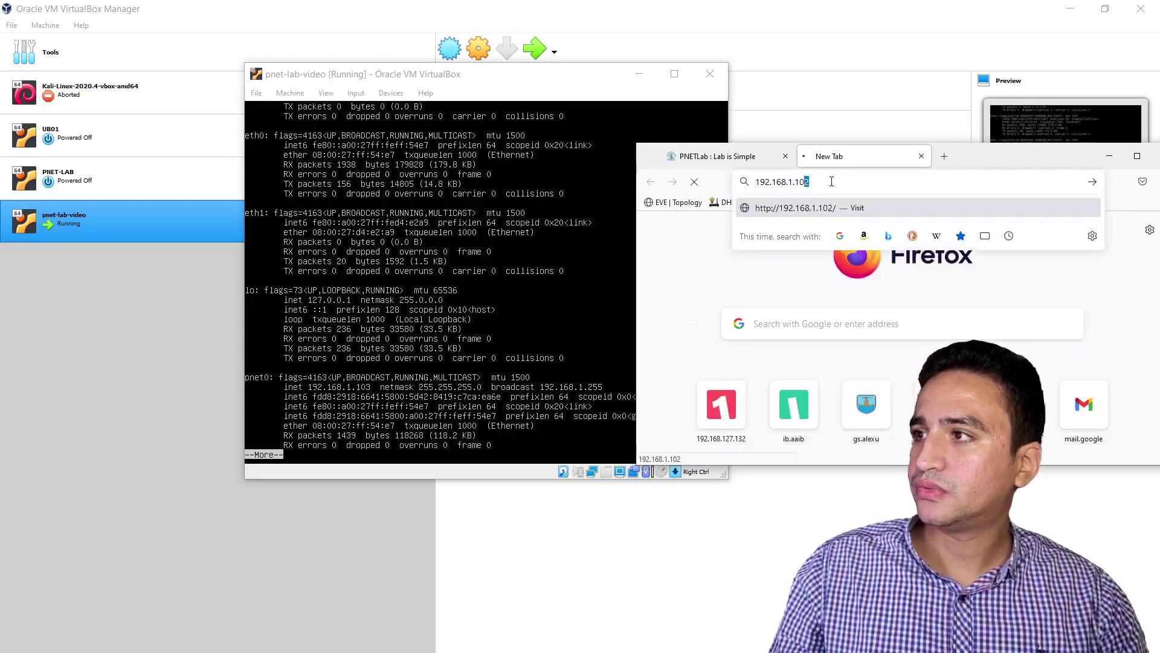
pyautogui.write('3')
pyautogui.press('Return')
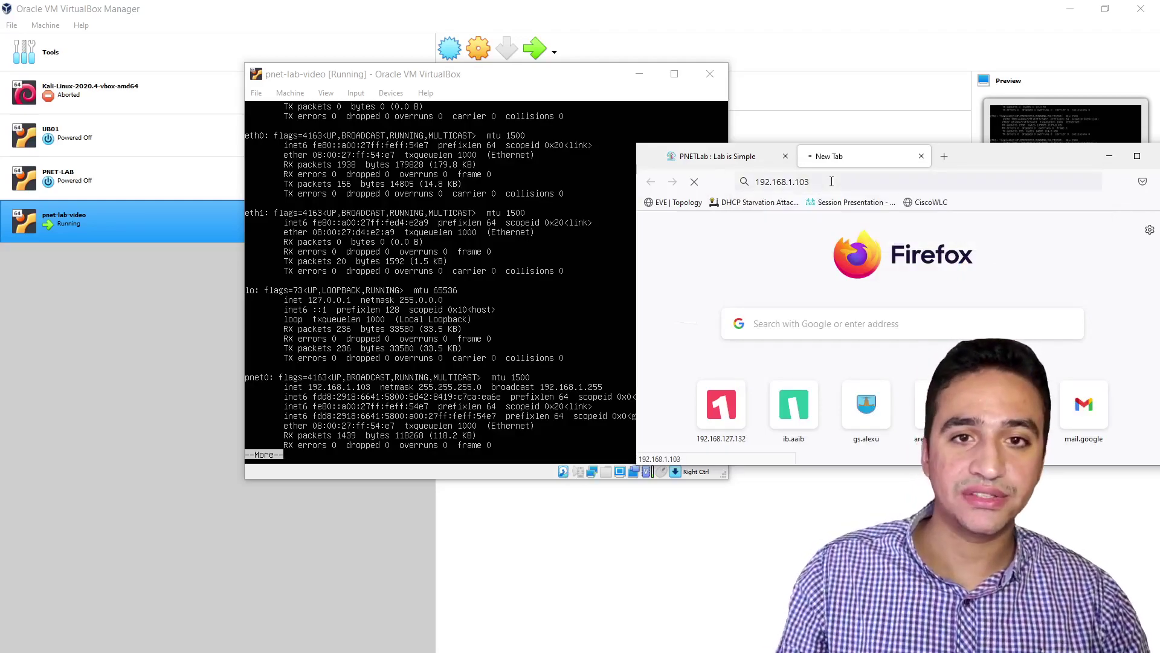
pyautogui.moveTo(1006, 150); pyautogui.dragTo(597, 162)
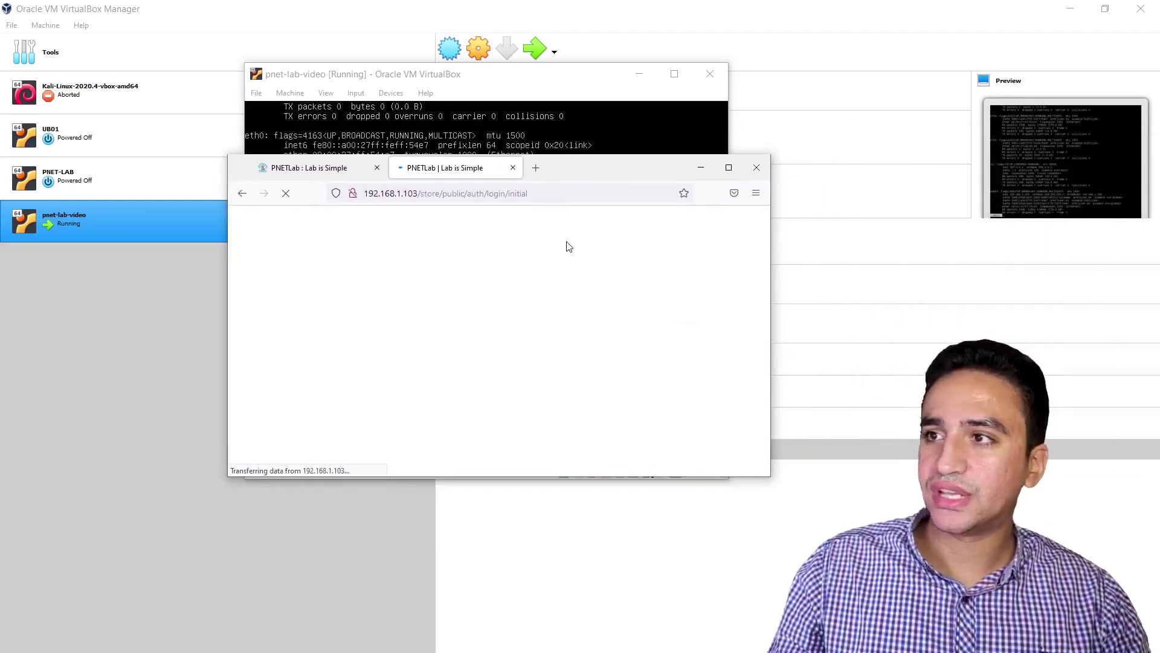
pyautogui.doubleClick(588, 168)
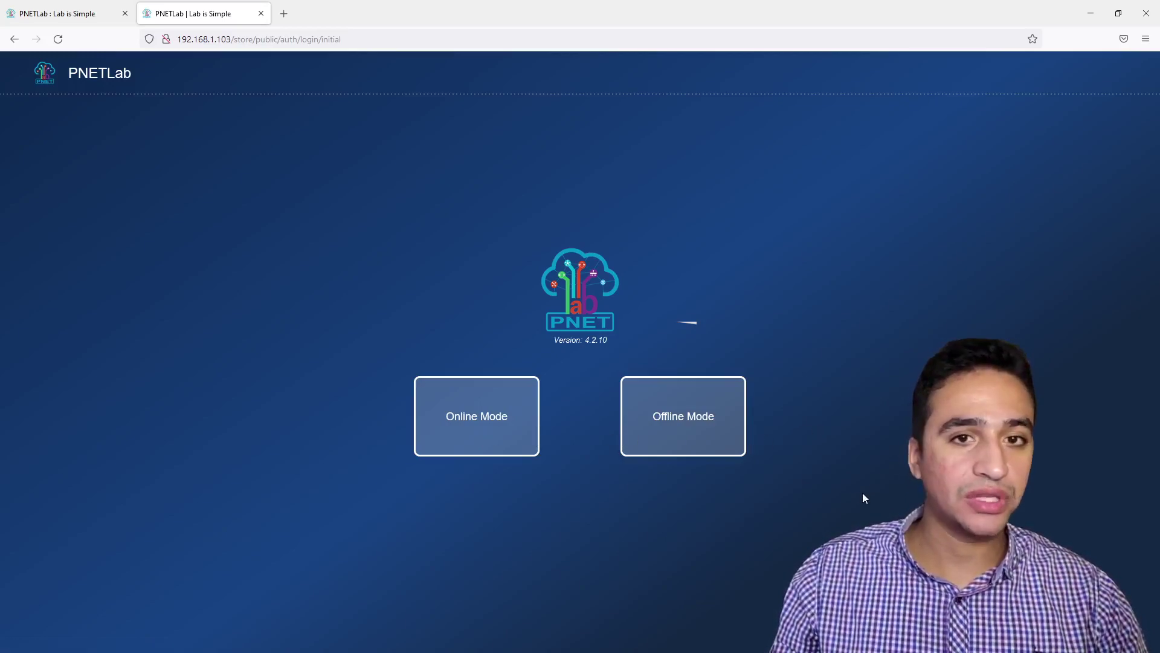
# - Choose Offline Mode and log in with the default admin username, password and captcha
pyautogui.click(660, 415)
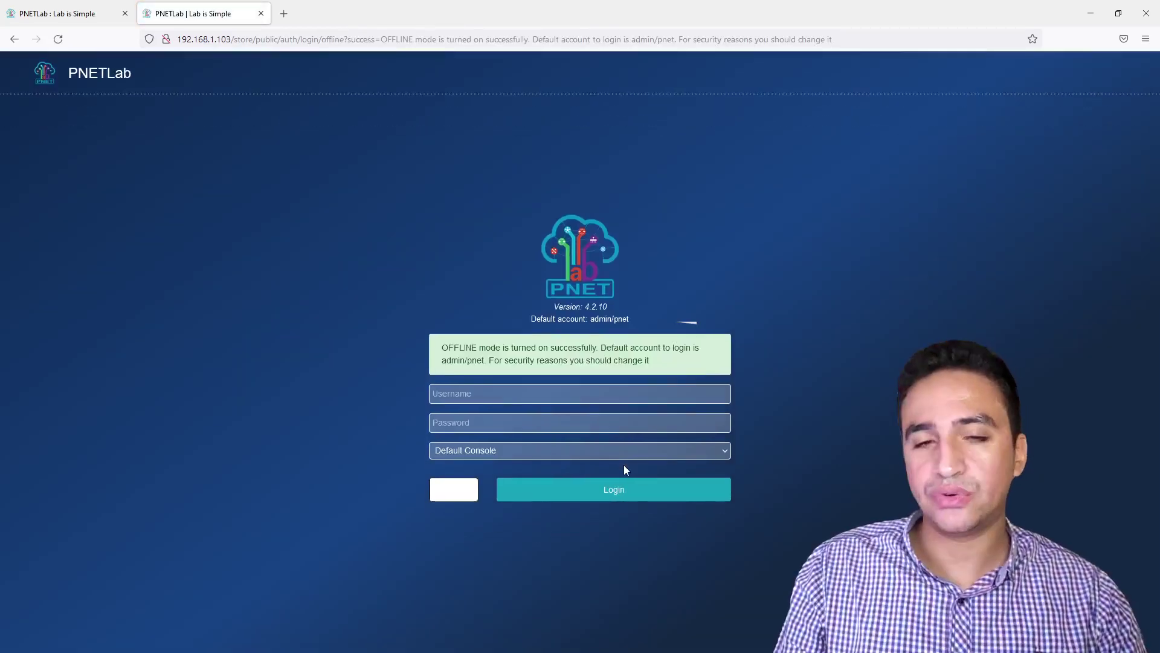
pyautogui.click(509, 389)
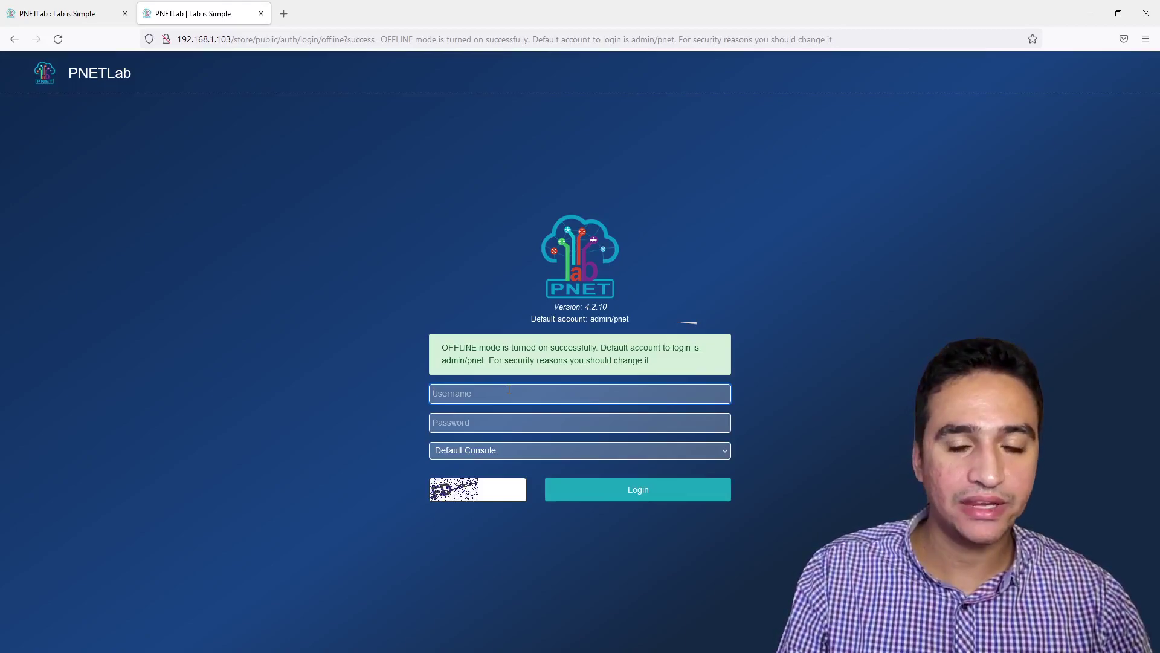
pyautogui.write('admin')
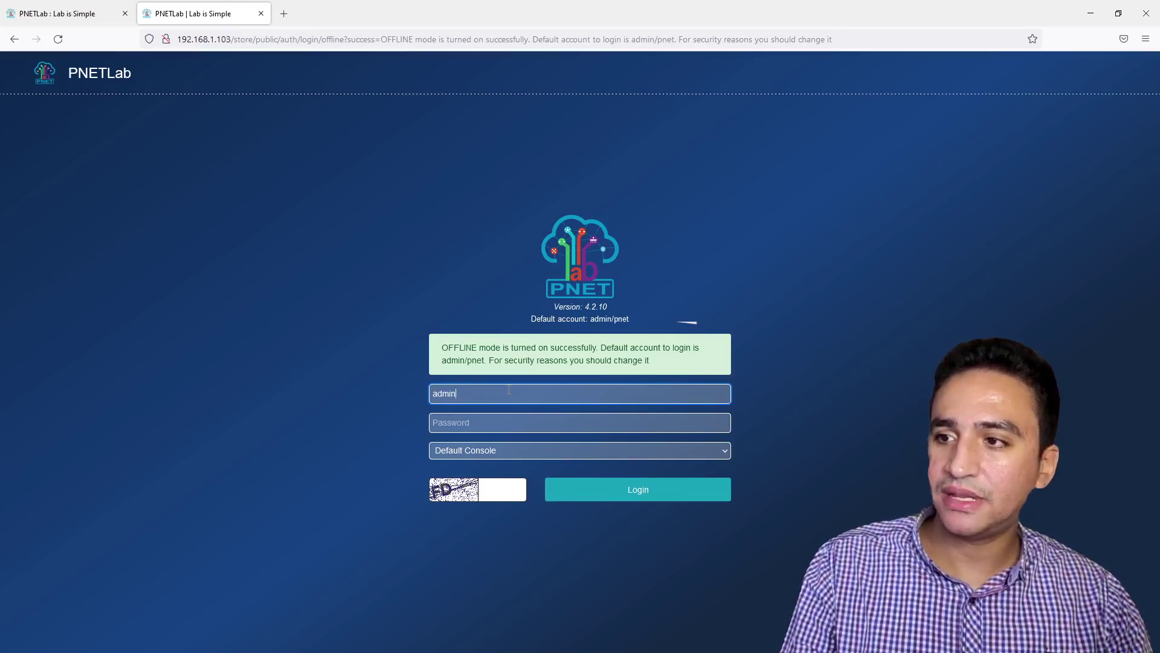
pyautogui.press('Tab')
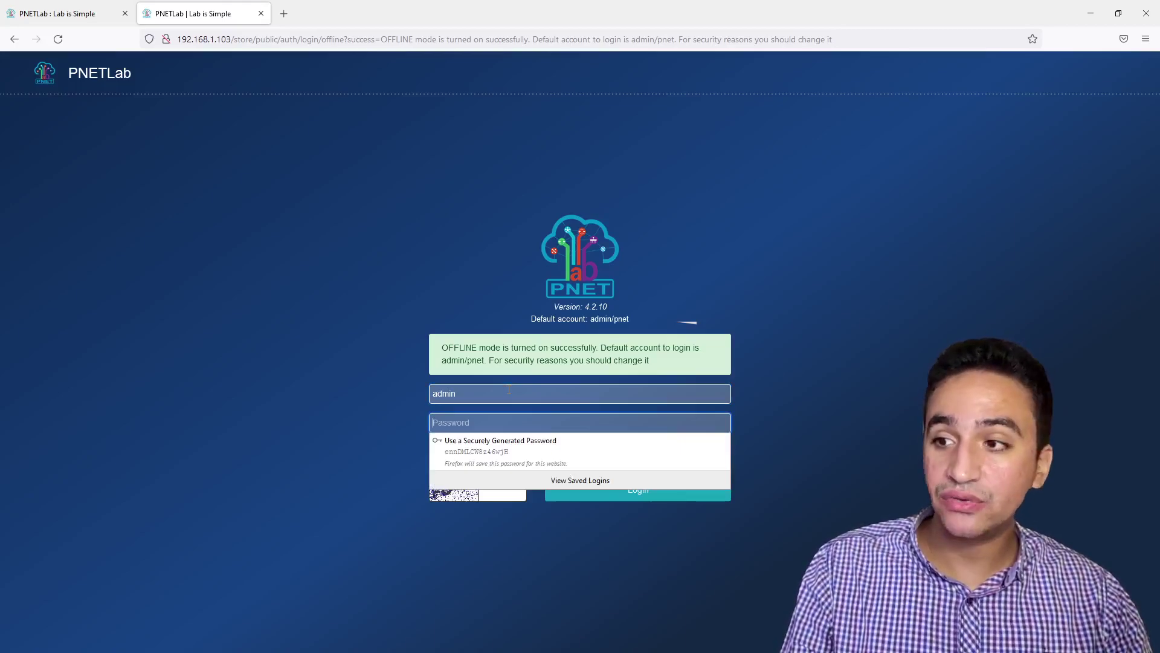
pyautogui.write('pne')
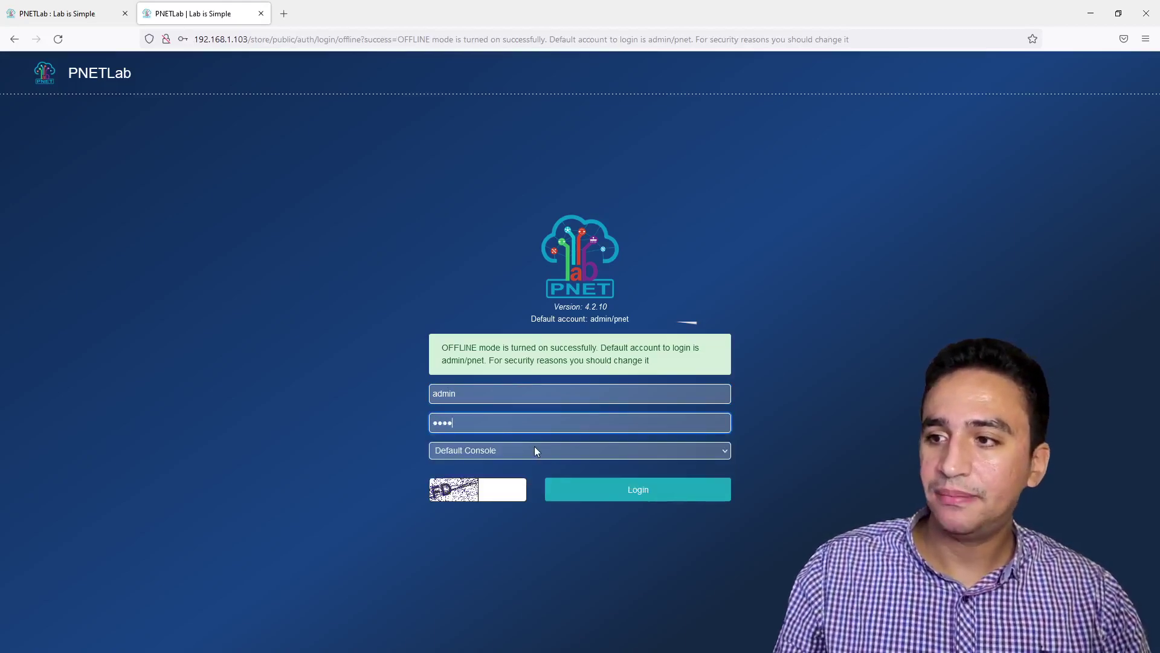
pyautogui.write('t')
pyautogui.click(513, 489)
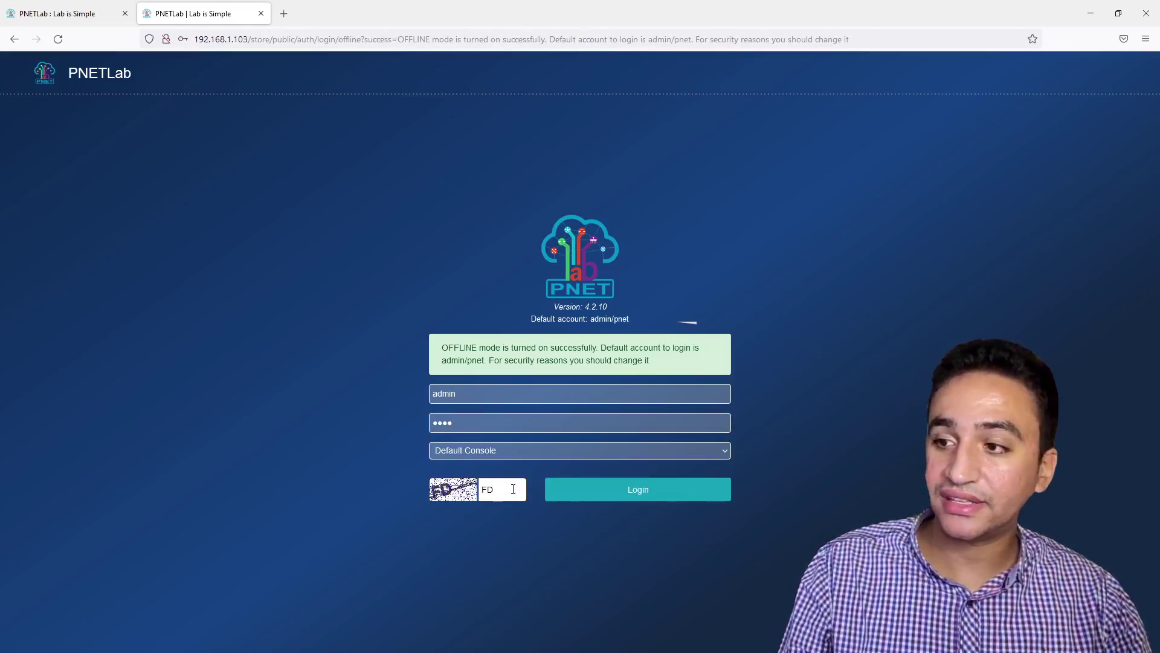
pyautogui.click(650, 497)
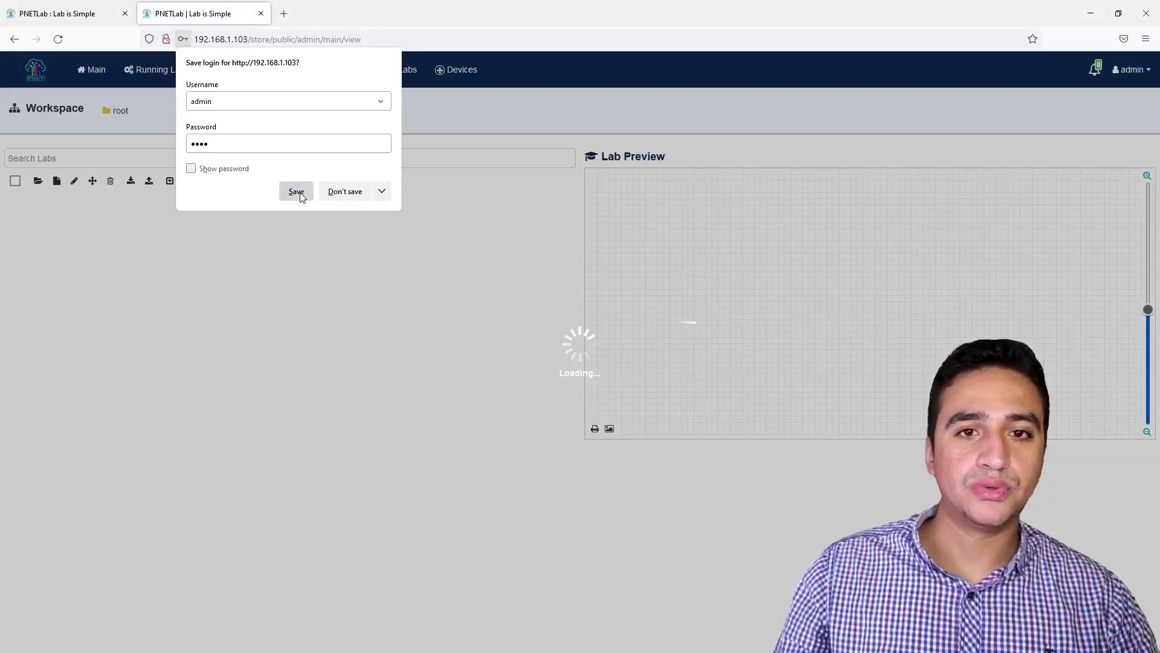
# - Save the login in the browser, then add a new lab named TEST and open it
pyautogui.click(299, 193)
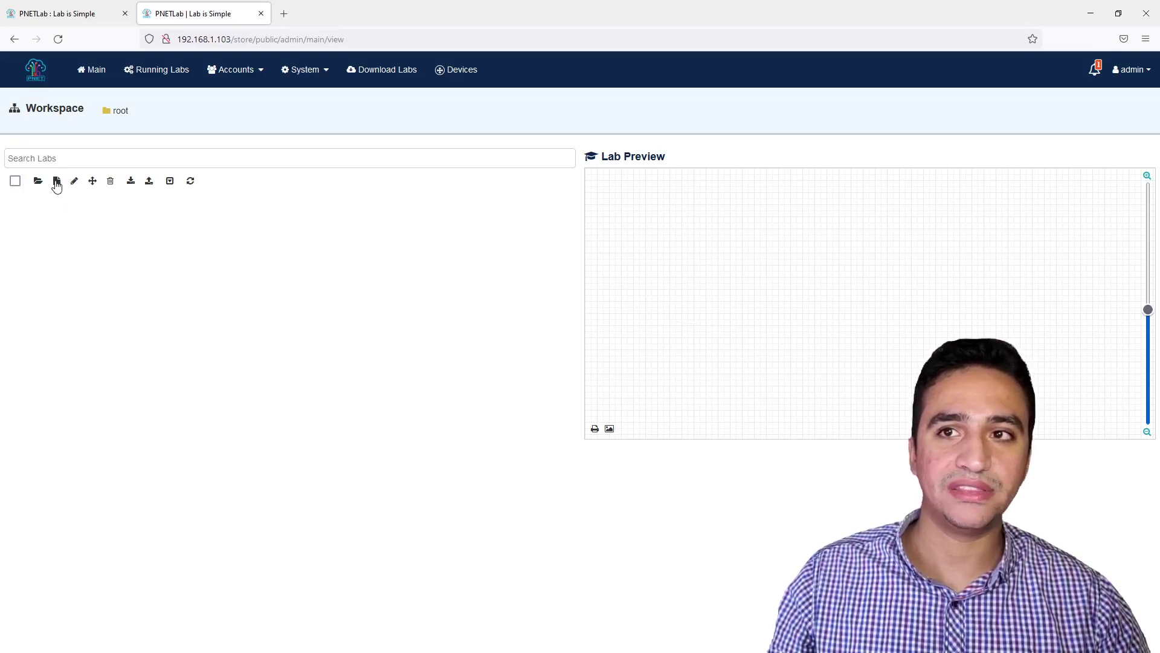
pyautogui.click(55, 181)
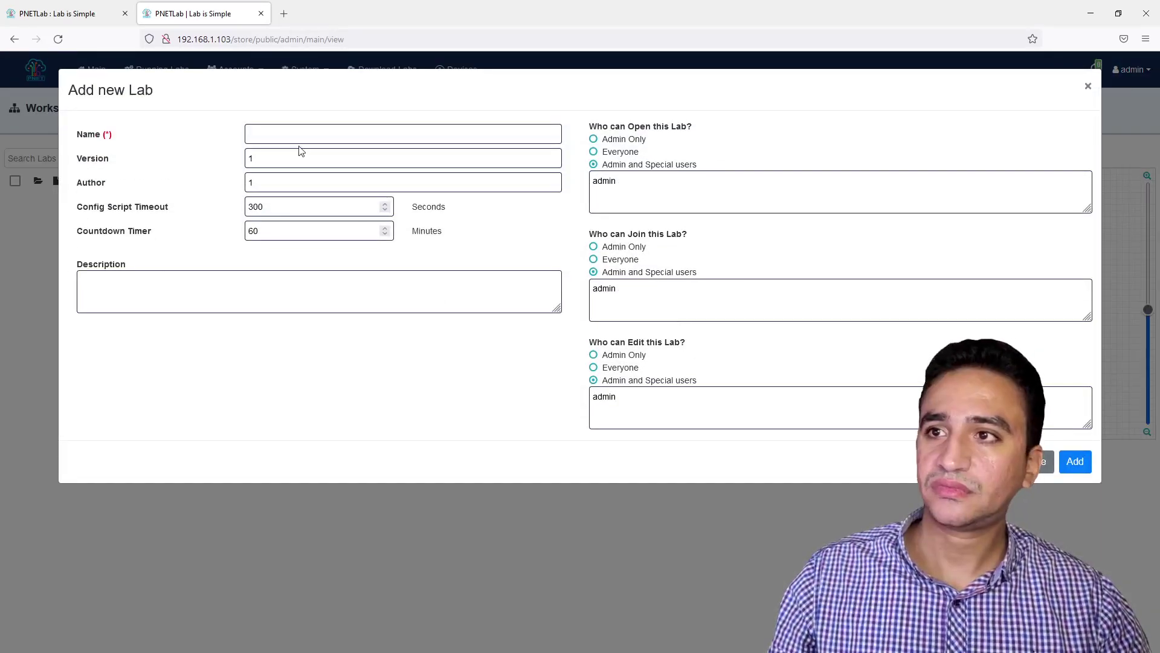
pyautogui.click(304, 136)
pyautogui.write('TEST')
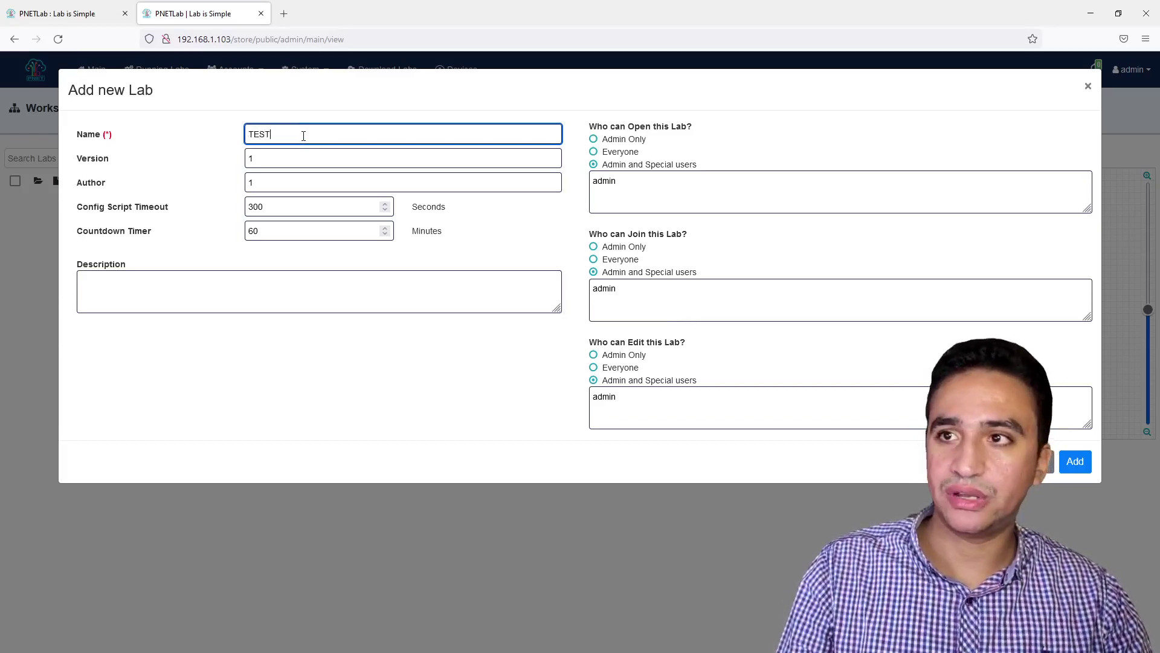
pyautogui.click(1075, 461)
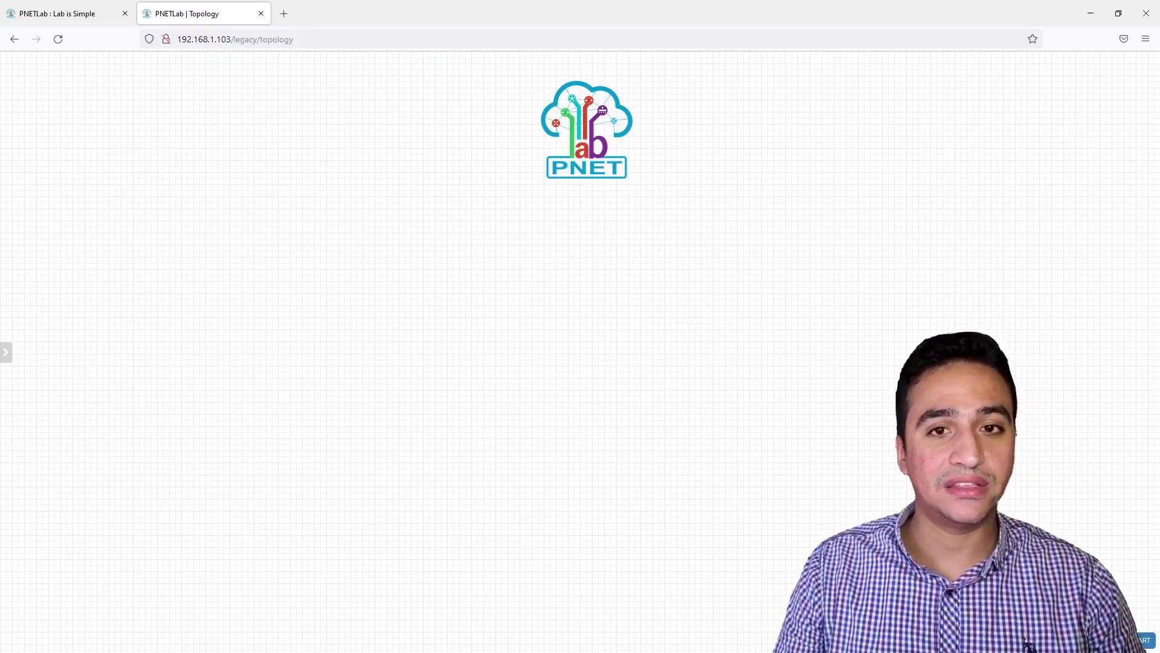
pyautogui.moveTo(1, 103)
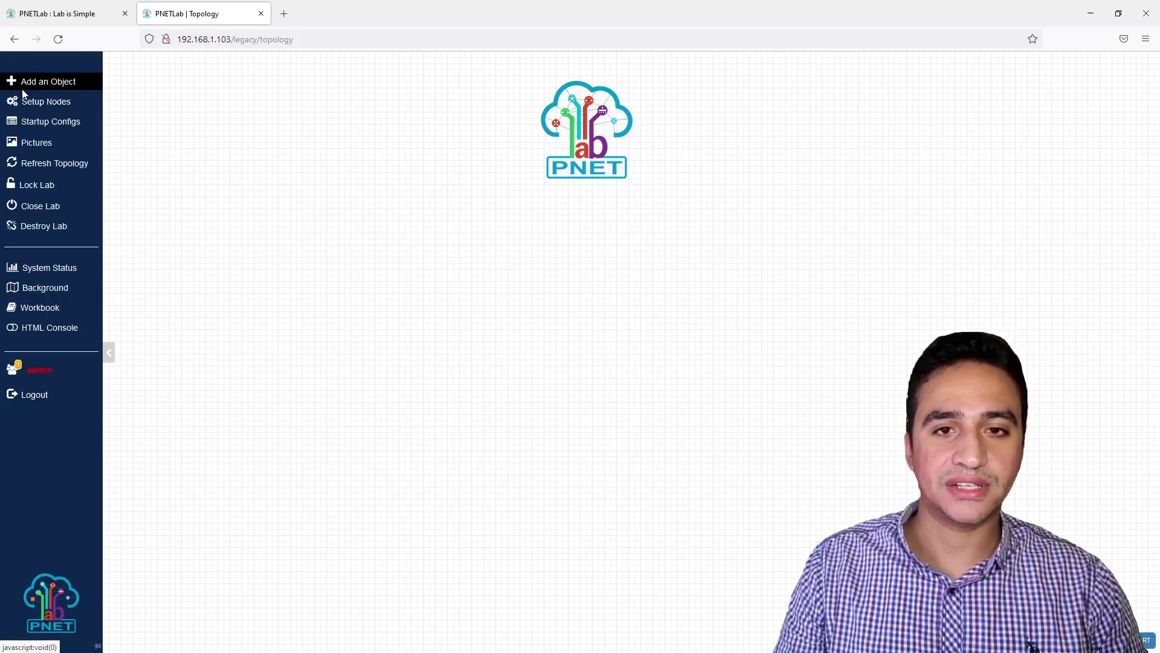
pyautogui.click(12, 84)
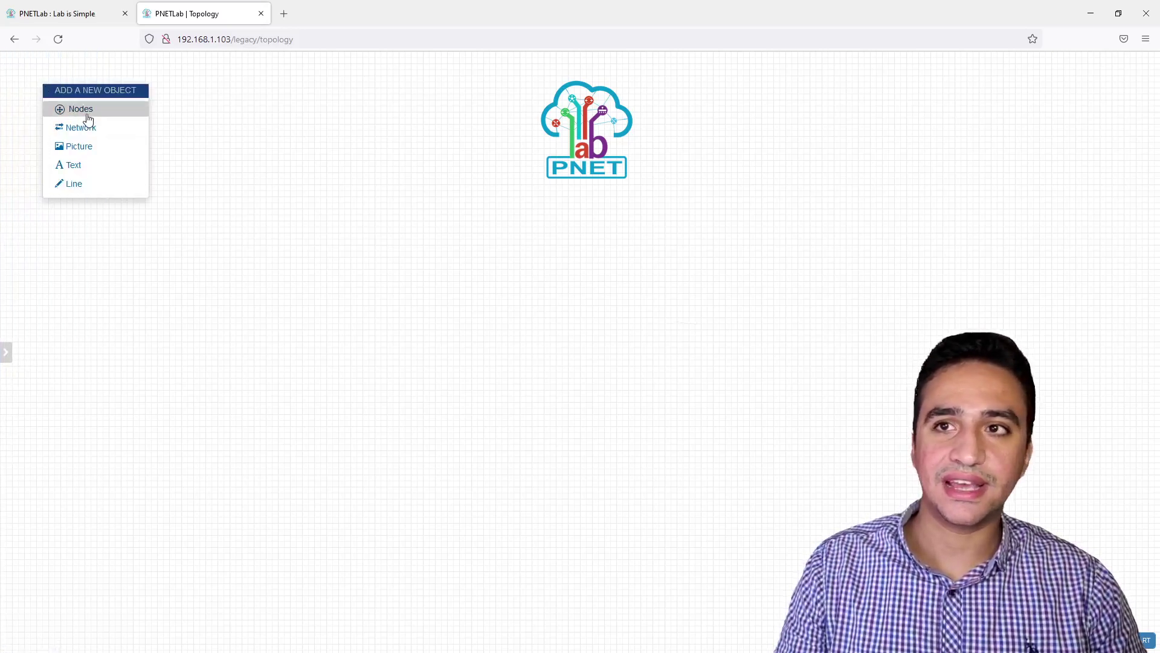
pyautogui.click(132, 115)
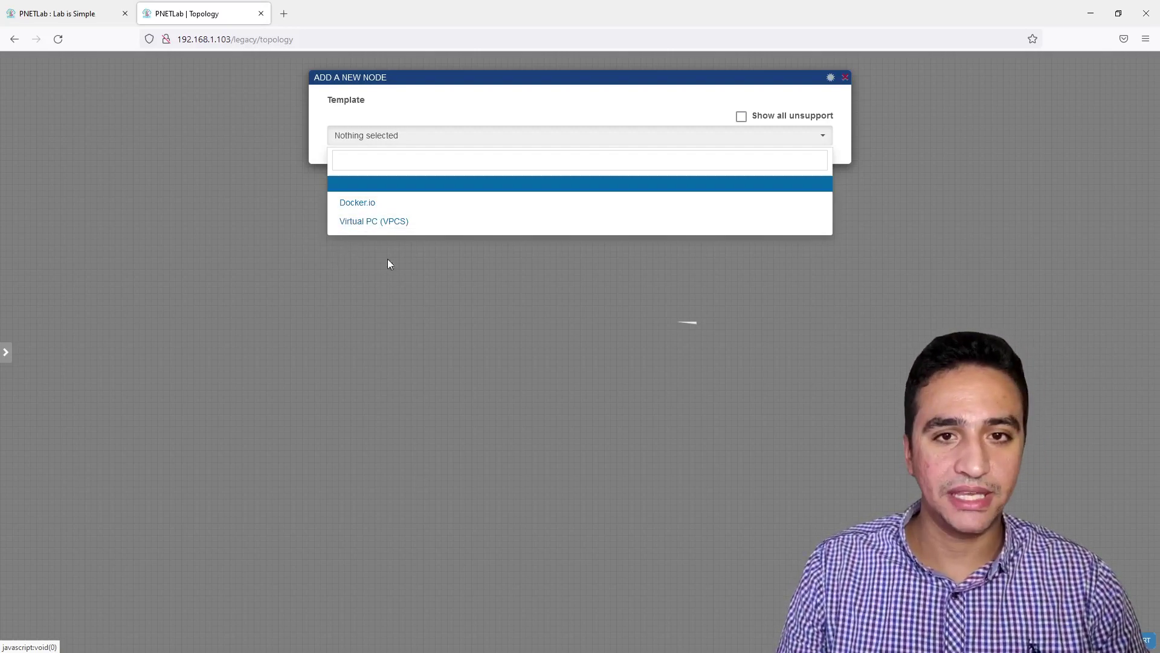
pyautogui.click(444, 318)
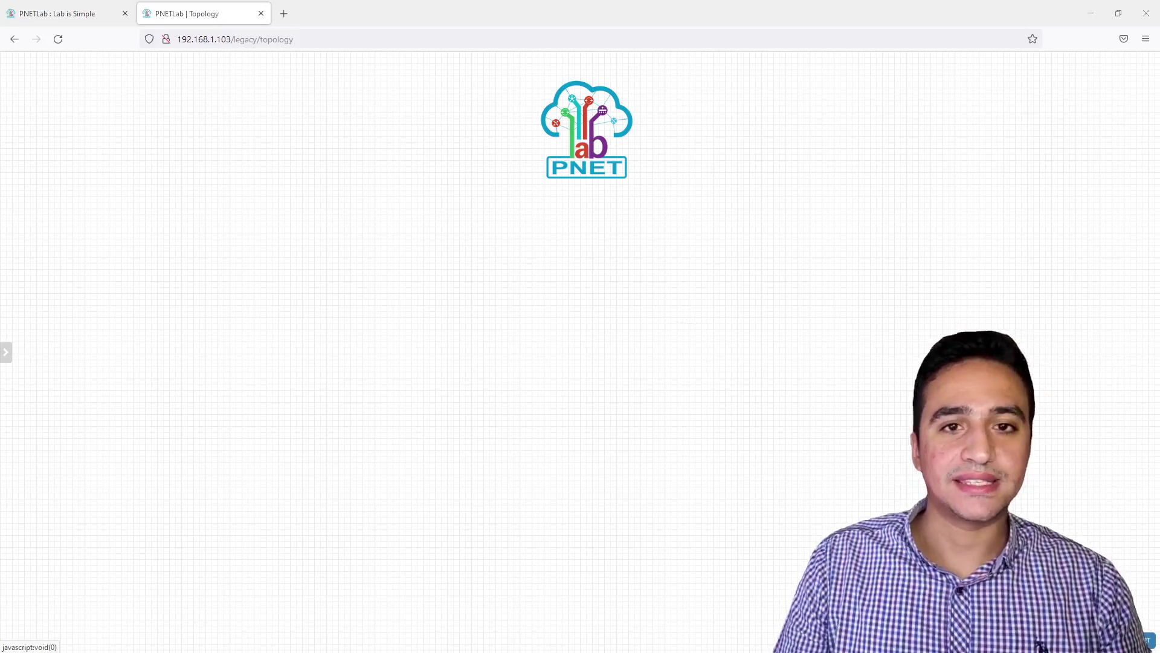
# - Open a PuTTY SSH connection to 192.168.1.103 on port 22, trusting the host key
pyautogui.moveTo(808, 336); pyautogui.dragTo(521, 270)
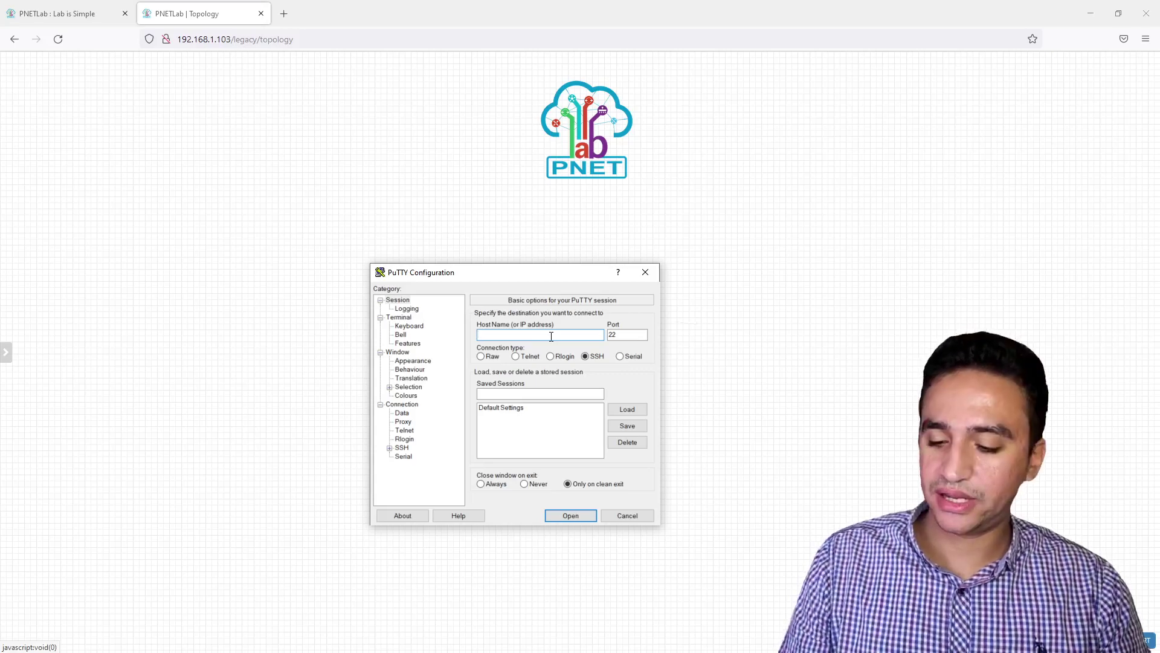
pyautogui.write('192.16')
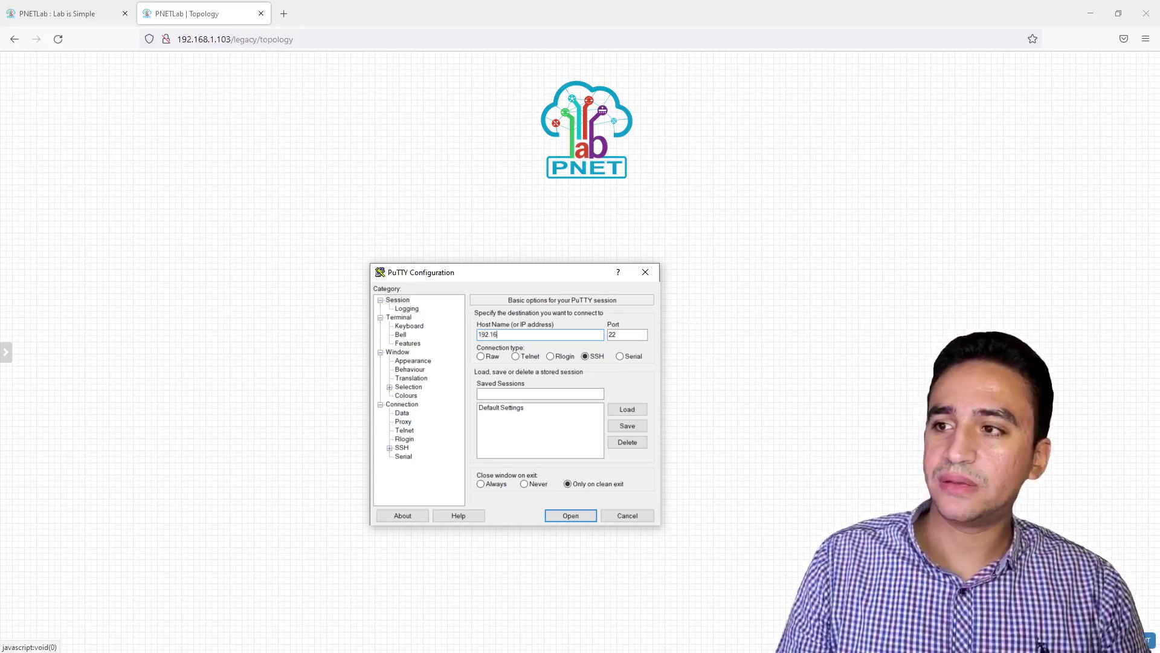
pyautogui.write('8.1.103')
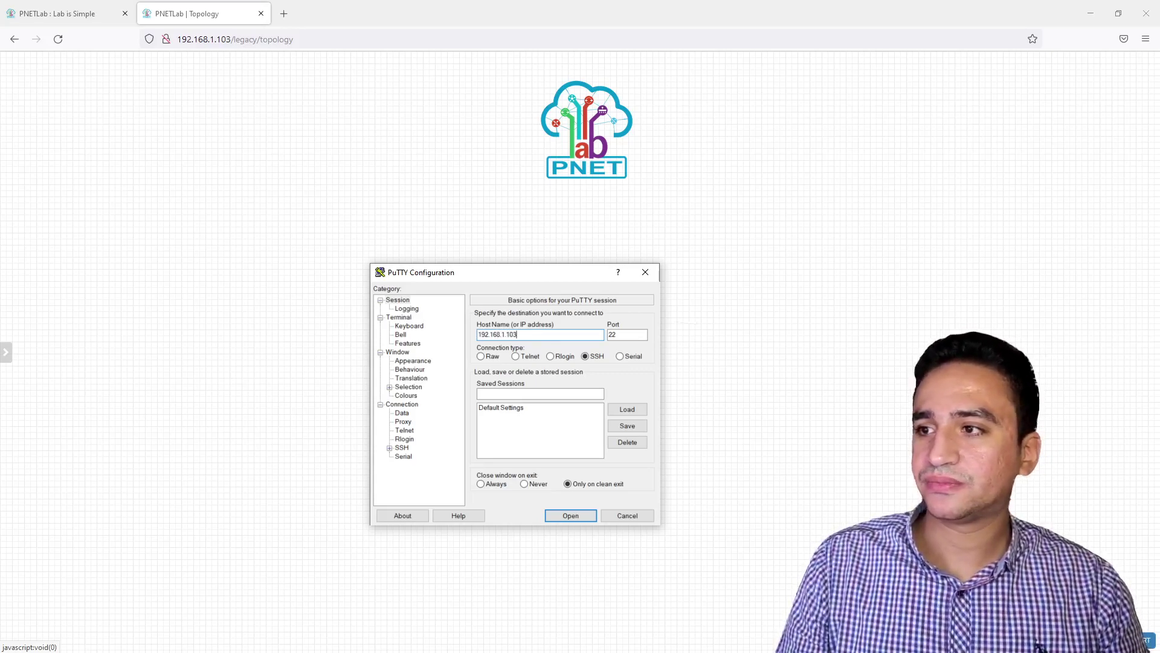
pyautogui.moveTo(641, 334); pyautogui.dragTo(606, 336)
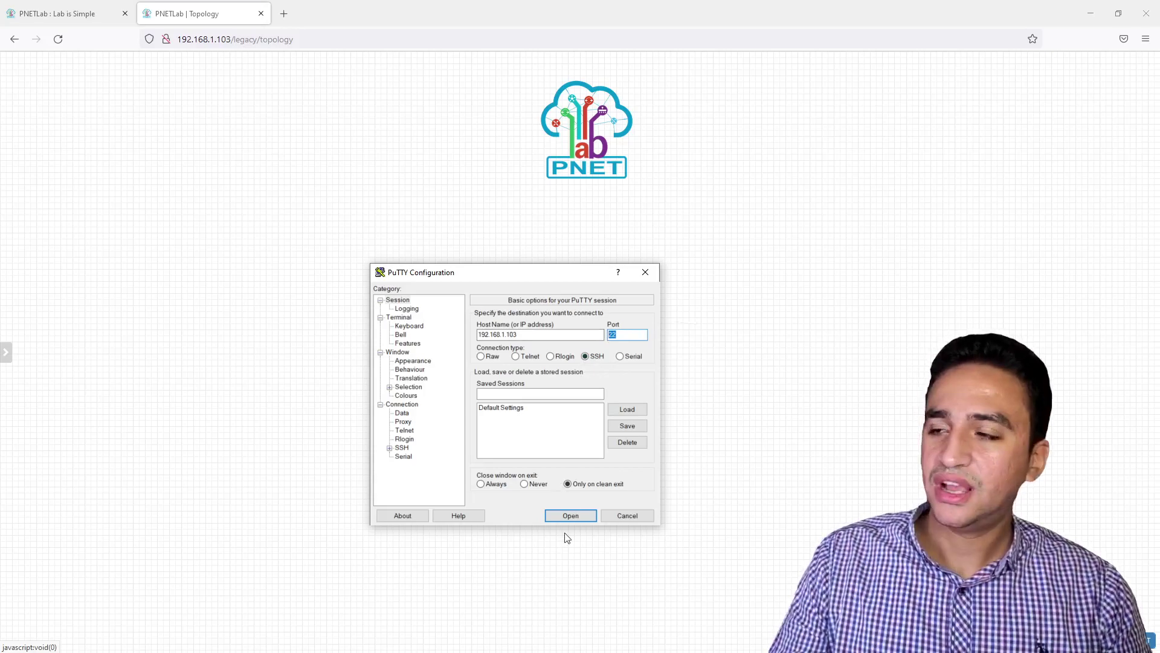
pyautogui.click(571, 515)
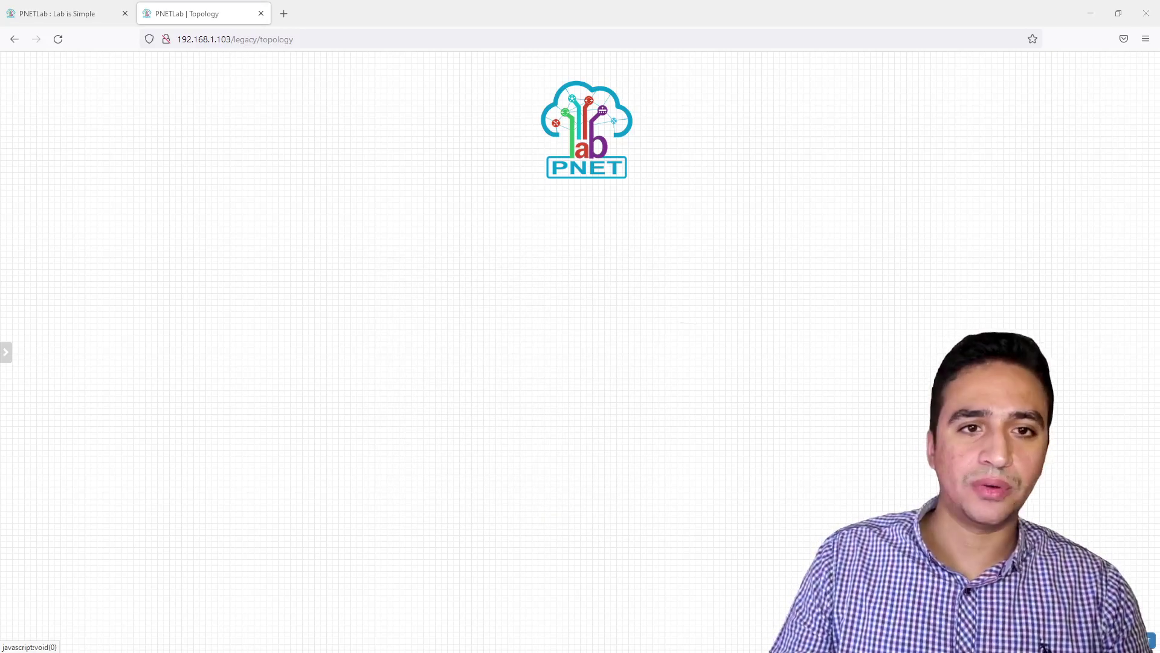
pyautogui.moveTo(269, 327); pyautogui.dragTo(403, 227)
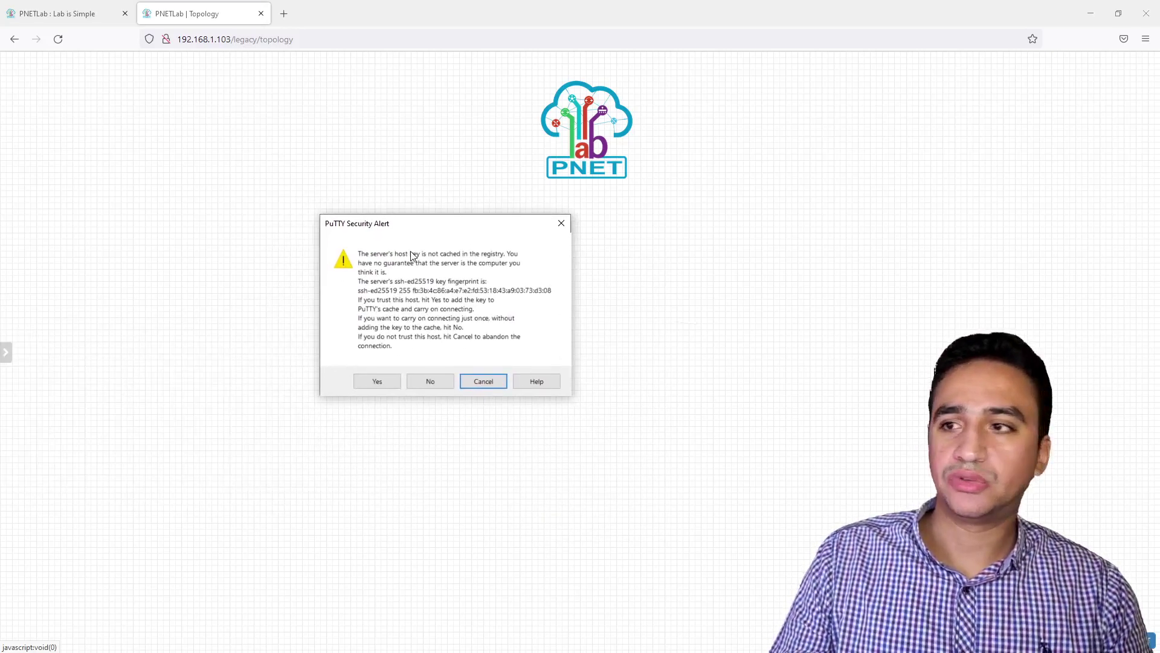
pyautogui.click(378, 381)
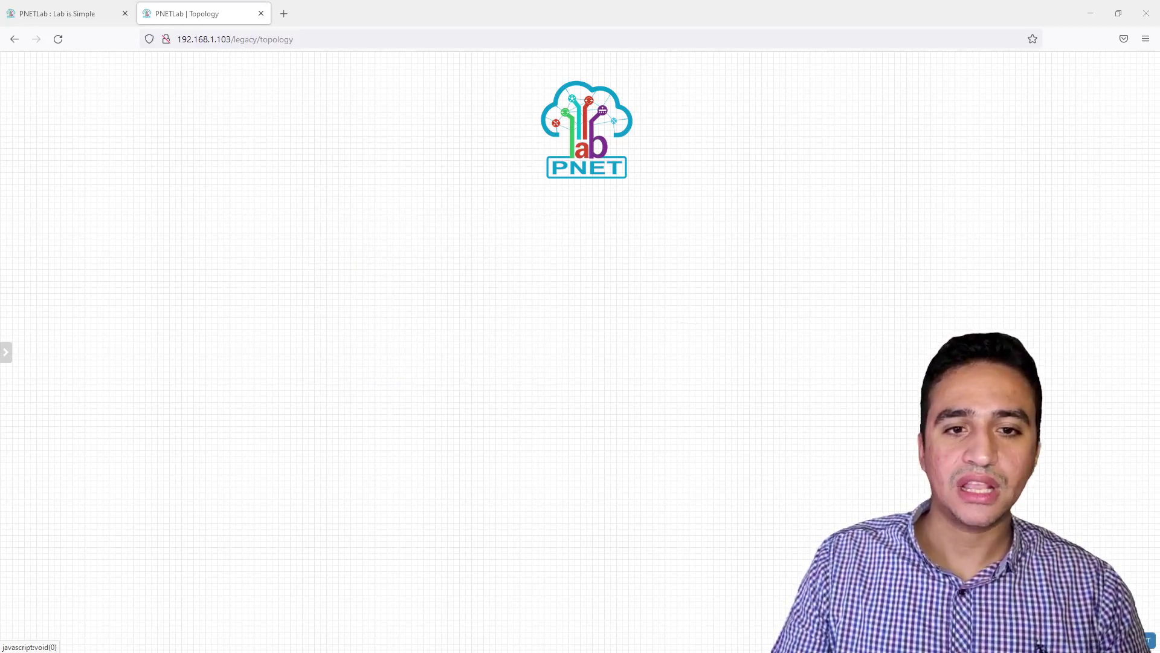
# - Log in as root with the account password and maximize the PuTTY terminal
pyautogui.moveTo(266, 259); pyautogui.dragTo(427, 156)
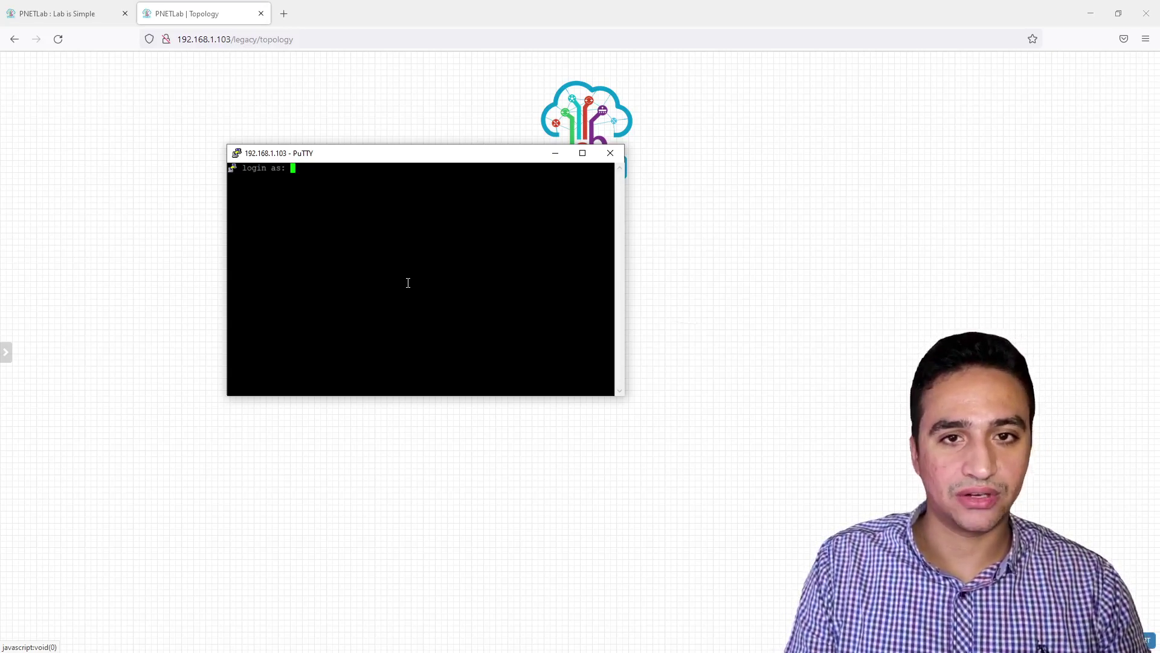
pyautogui.write('root')
pyautogui.press('BackSpace')
pyautogui.press('BackSpace')
pyautogui.press('BackSpace')
pyautogui.press('BackSpace')
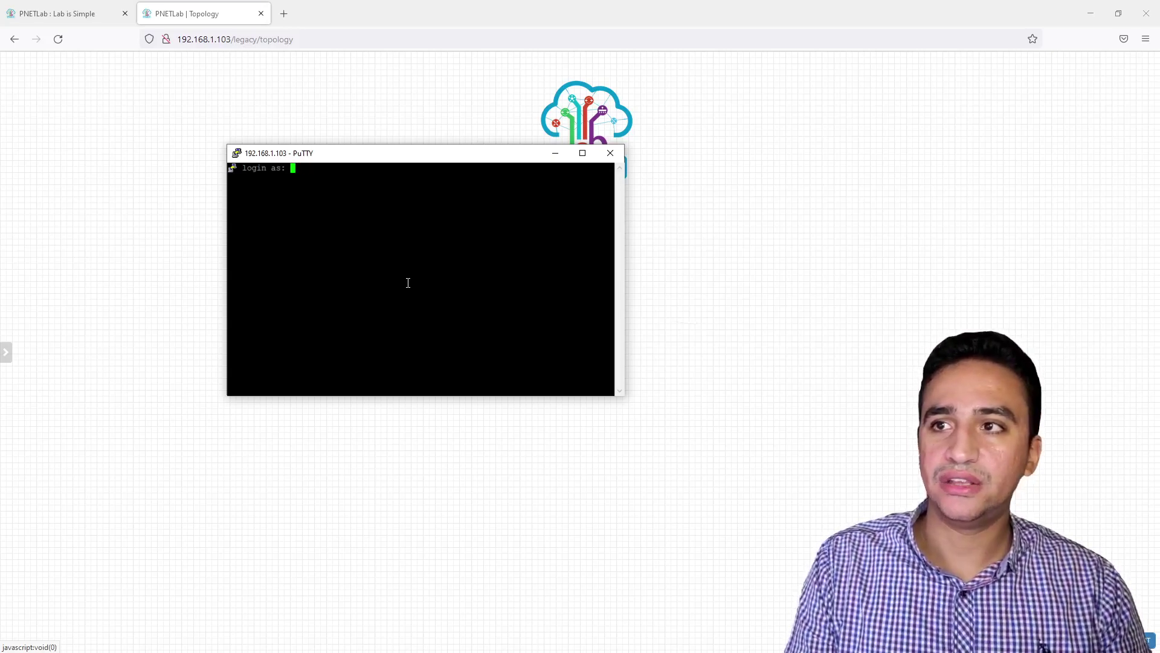
pyautogui.write('root')
pyautogui.press('Return')
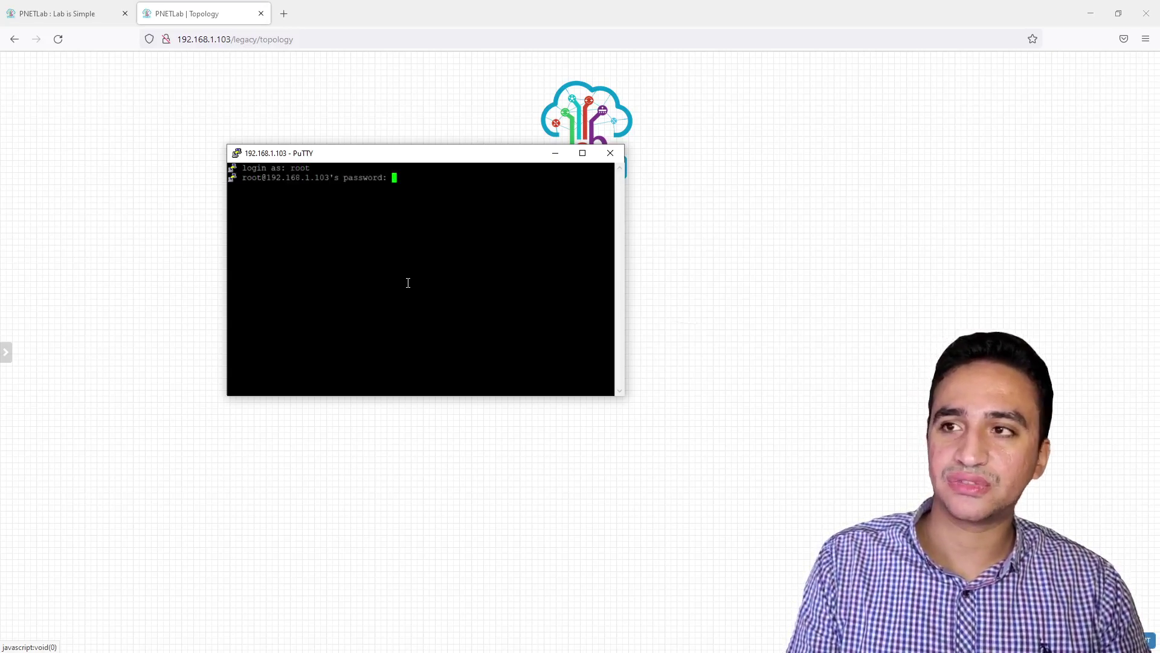
pyautogui.press('Return')
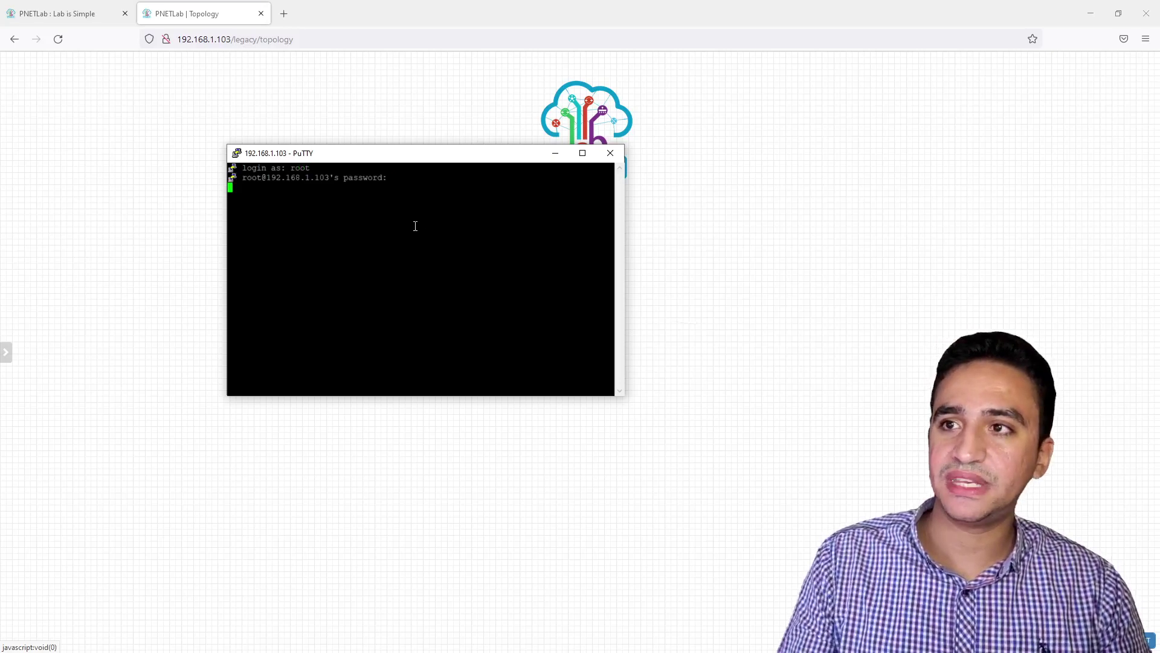
pyautogui.doubleClick(414, 153)
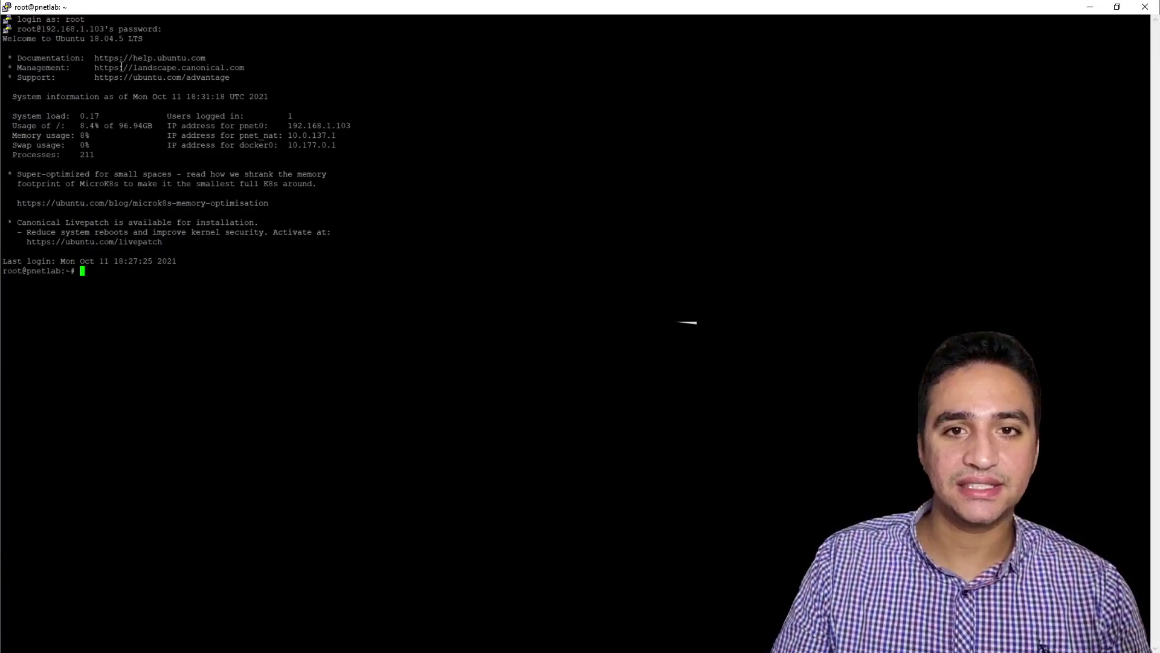
# - Change the PuTTY terminal font to Courier New 14-point and apply it to the session
pyautogui.rightClick(77, 9)
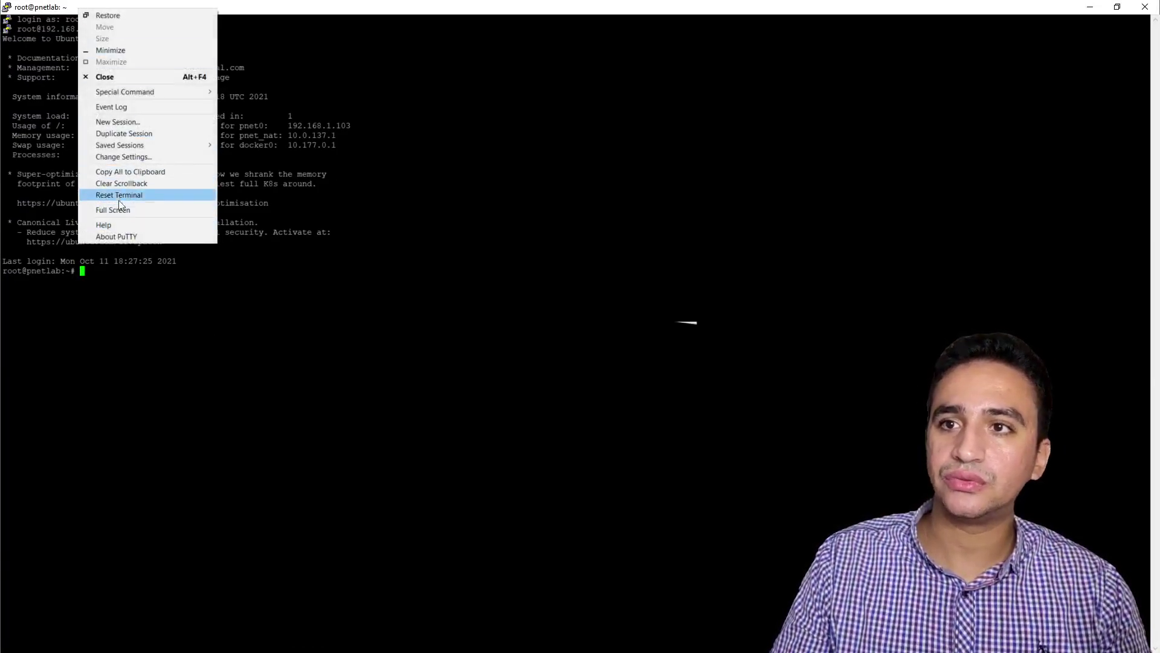
pyautogui.click(121, 155)
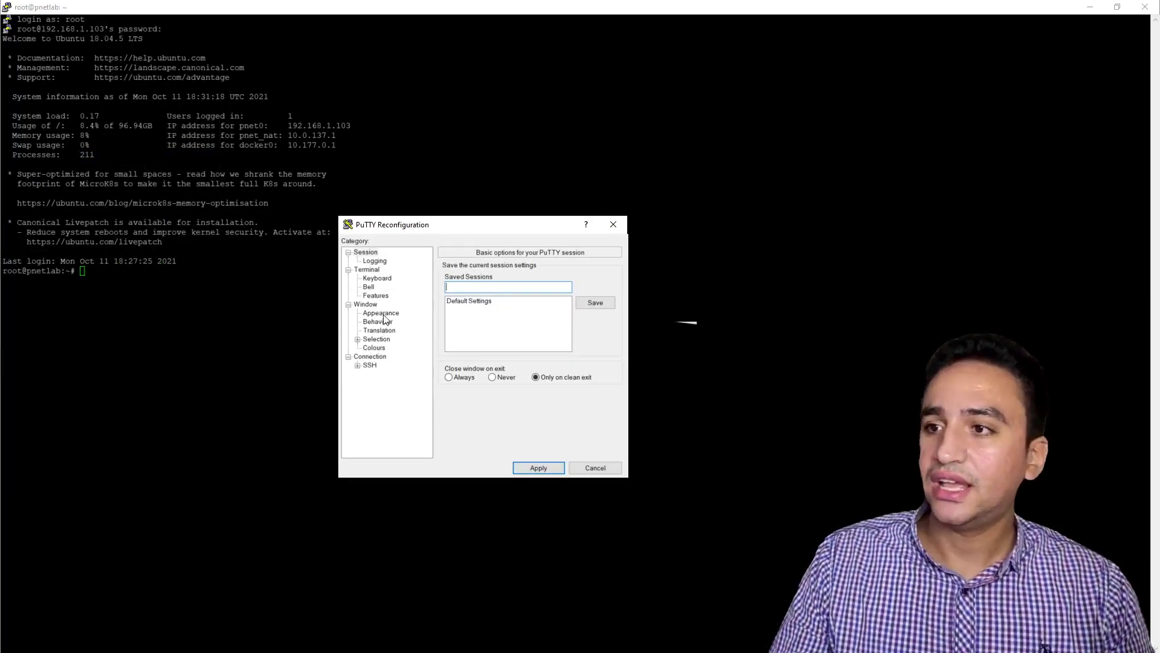
pyautogui.click(382, 314)
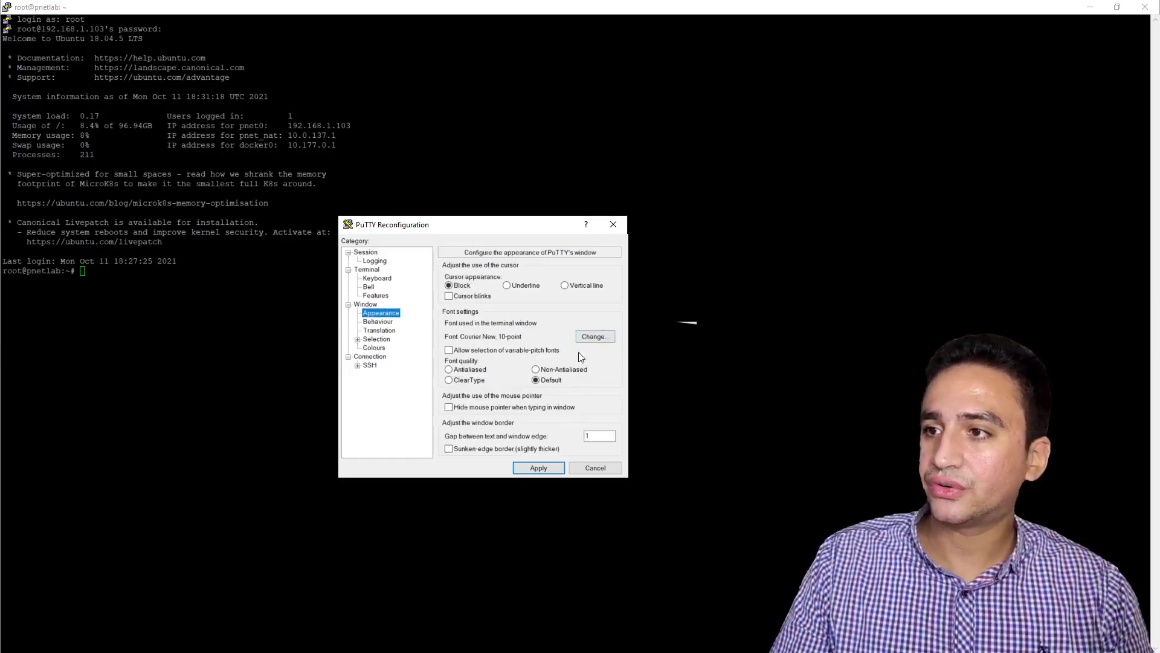
pyautogui.click(595, 336)
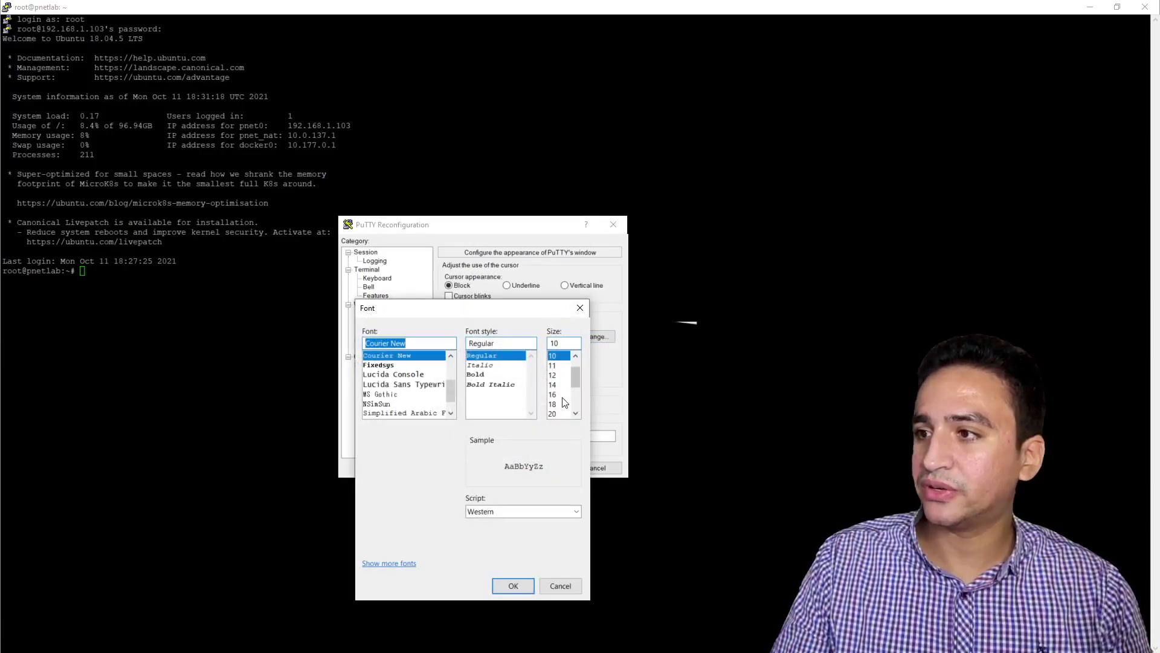
pyautogui.click(559, 385)
pyautogui.click(511, 585)
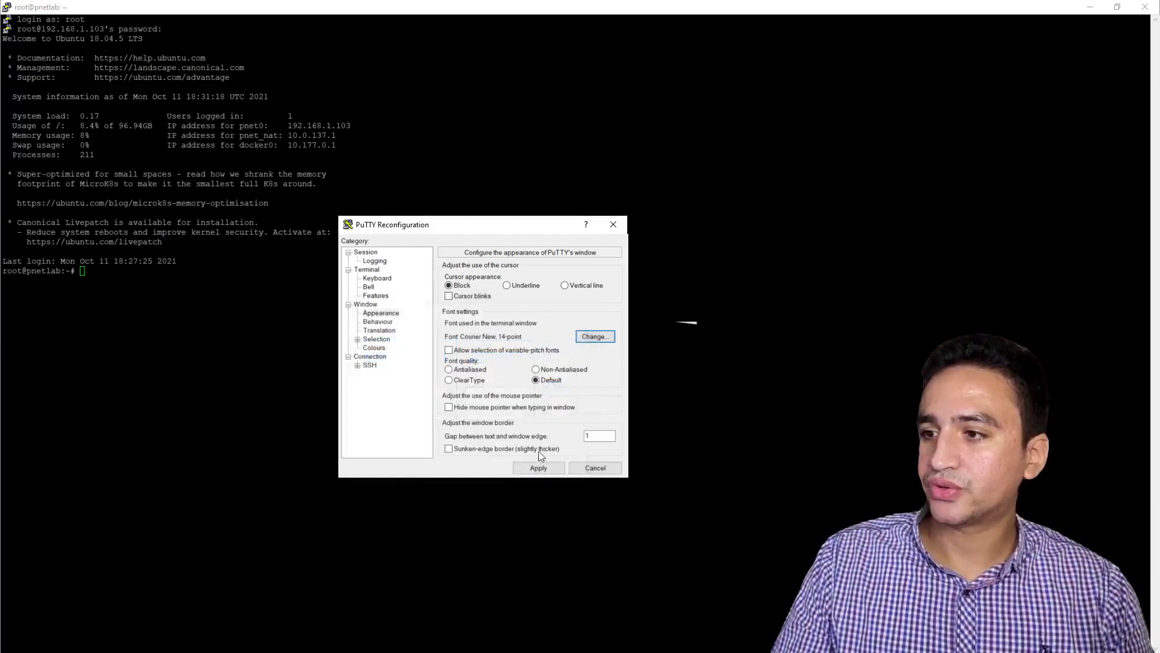
pyautogui.click(538, 467)
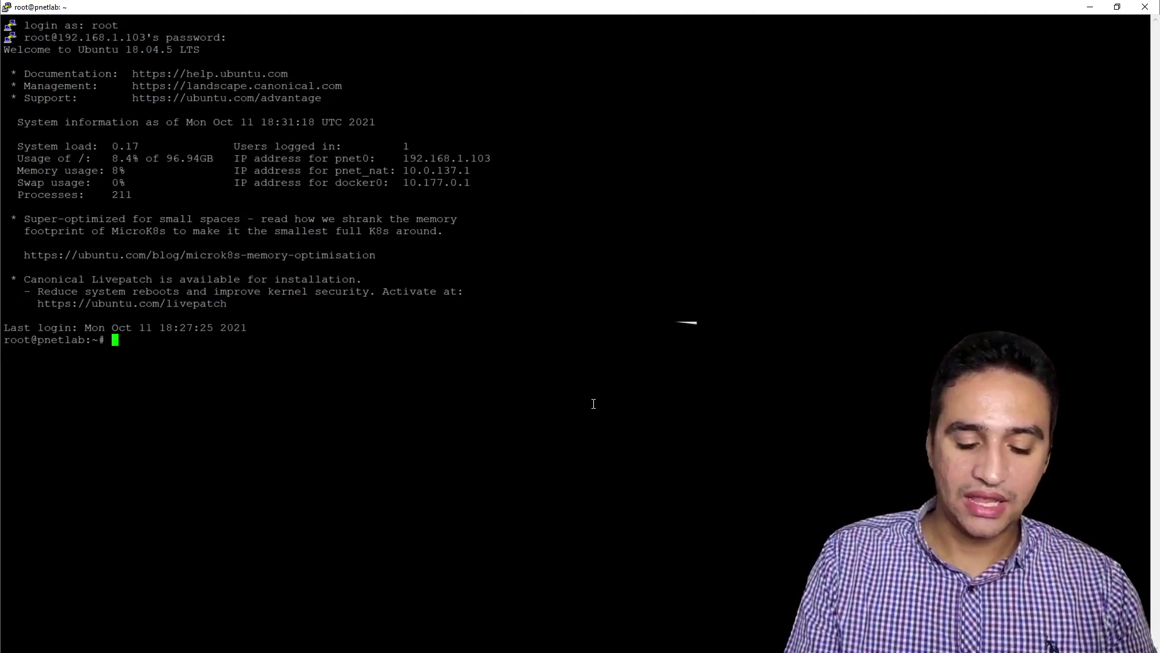
# - Ping 8.8.8.8 and stop it after 4 replies with 0% packet loss
pyautogui.write('ping 8')
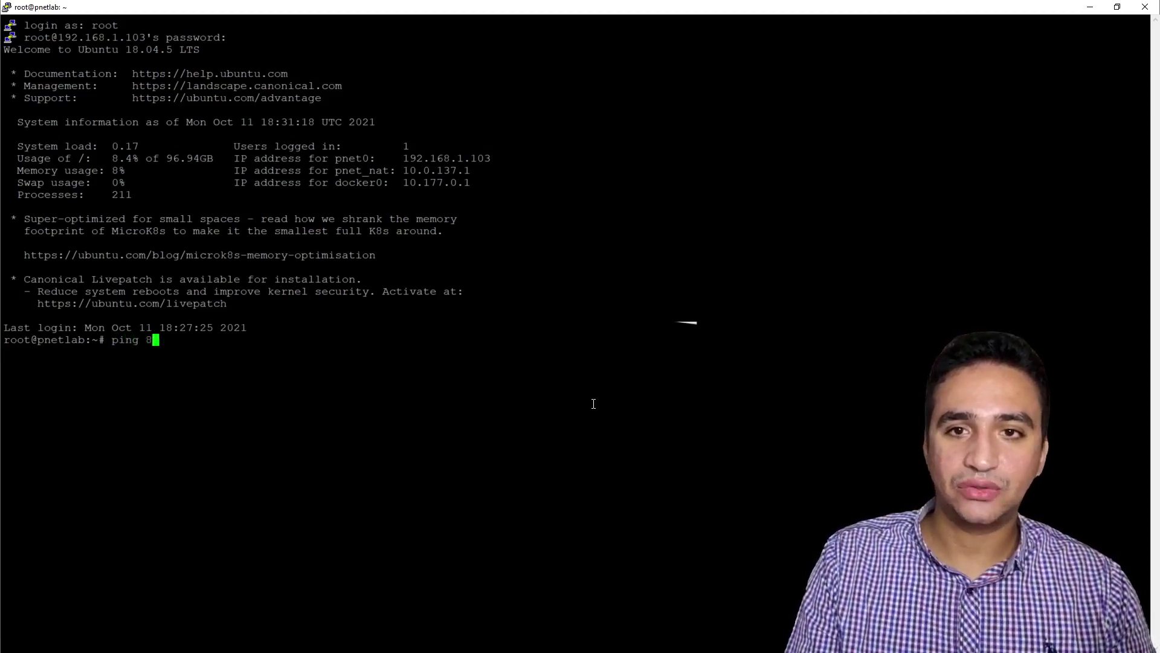
pyautogui.write('.8.8.8')
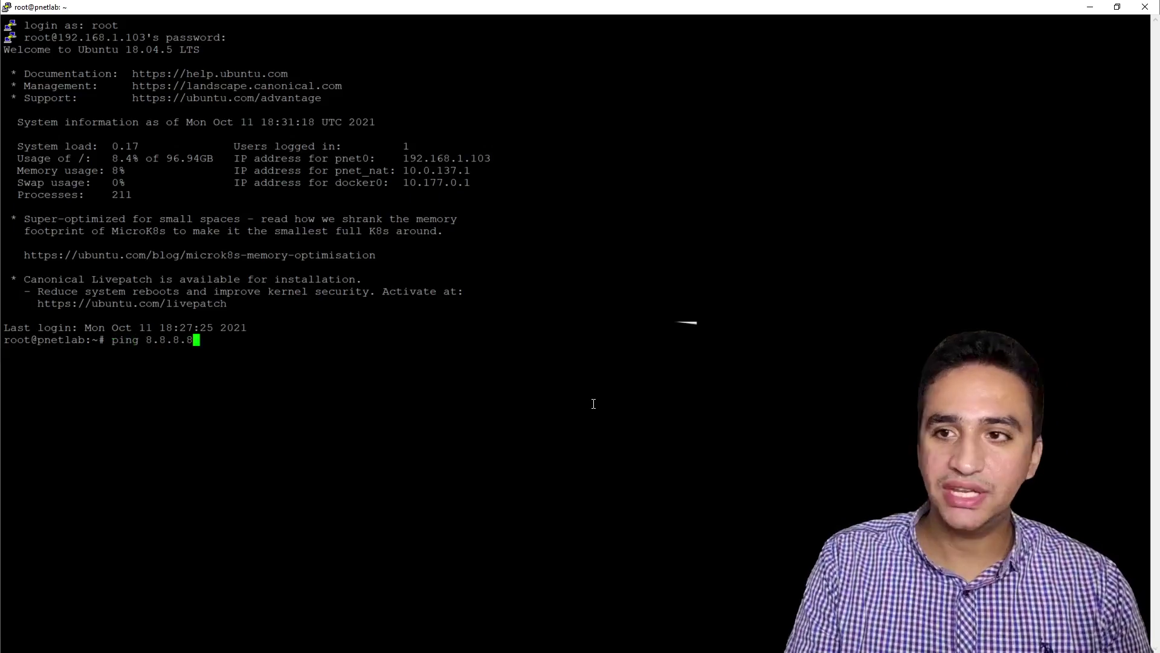
pyautogui.press('Return')
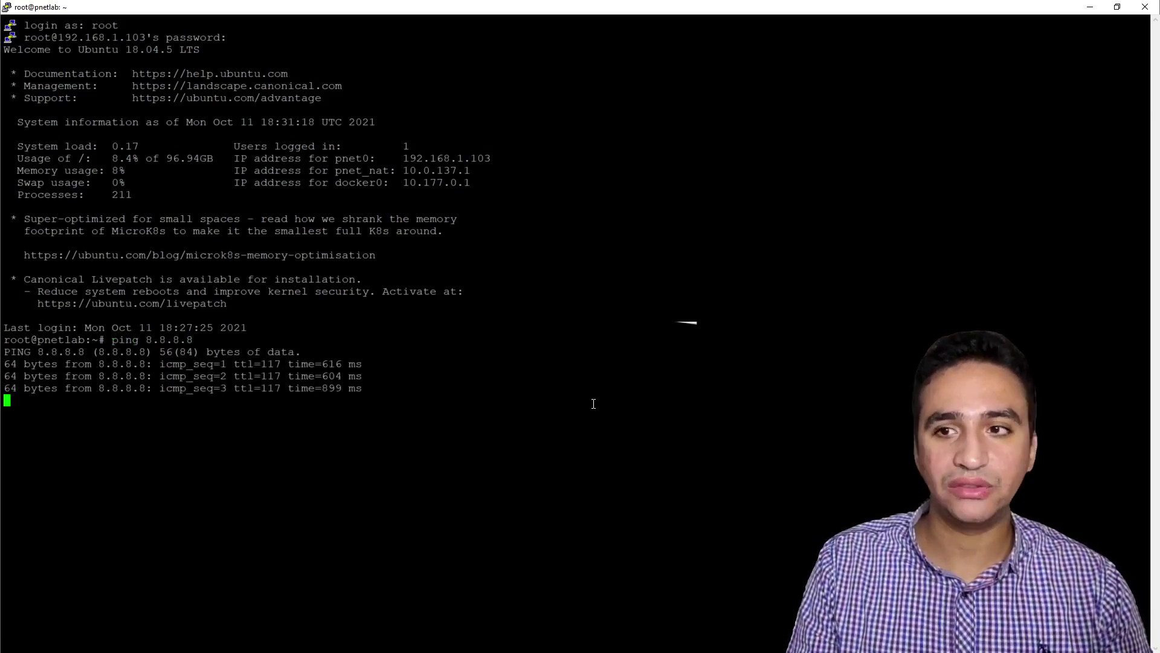
pyautogui.hotkey('ctrl', 'c')
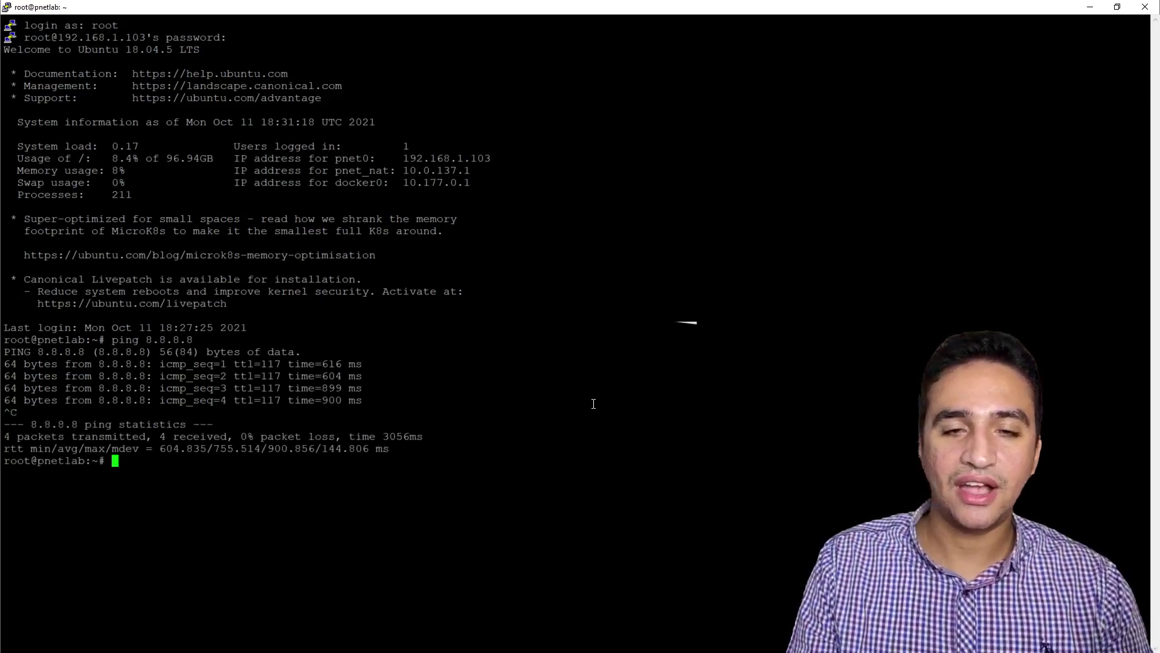
# - Run 'ishare search win' to list the downloadable Windows qemu images and sizes
pyautogui.write('isearch')
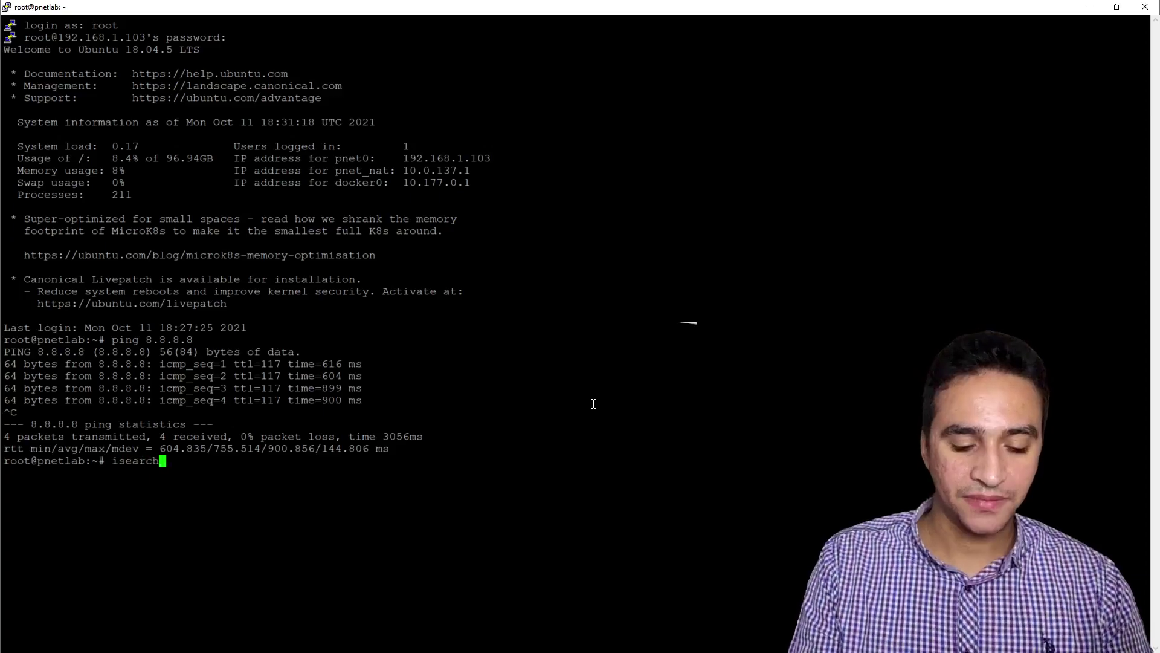
pyautogui.press('BackSpace')
pyautogui.press('BackSpace')
pyautogui.press('BackSpace')
pyautogui.press('BackSpace')
pyautogui.press('BackSpace')
pyautogui.write('hare')
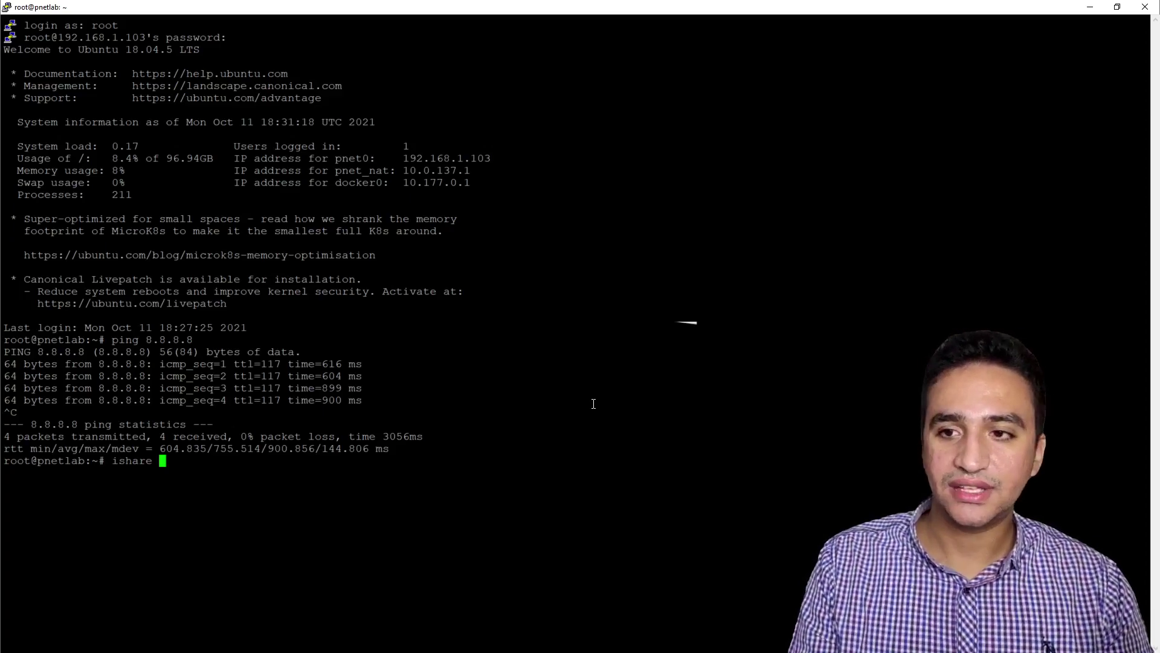
pyautogui.write('search')
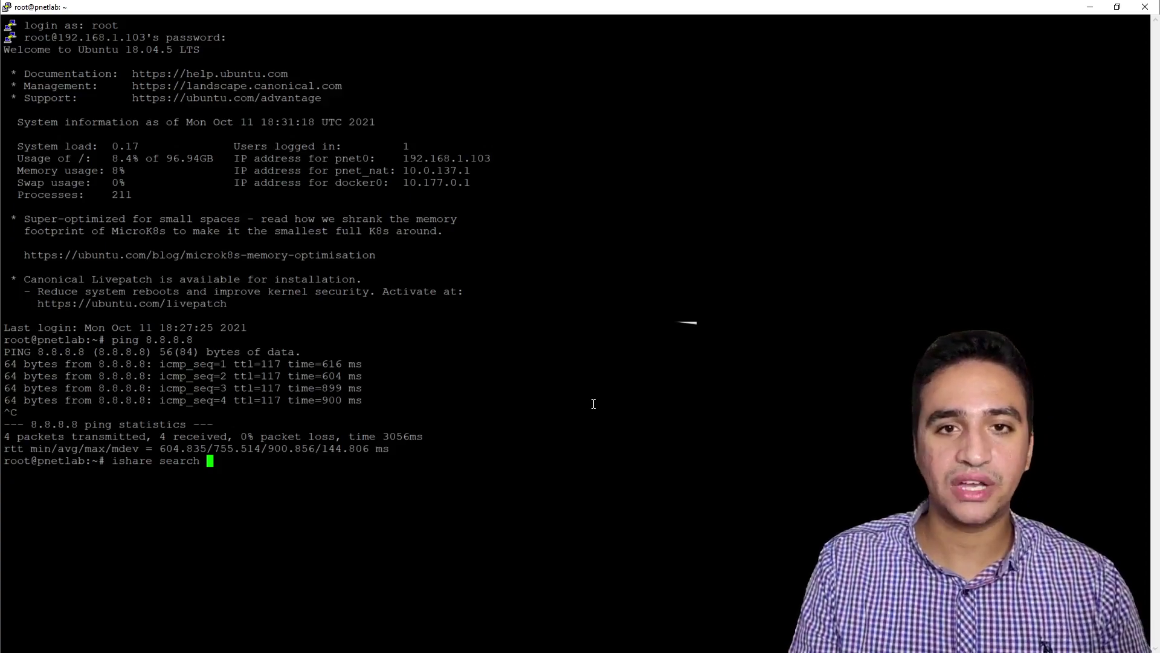
pyautogui.write('win')
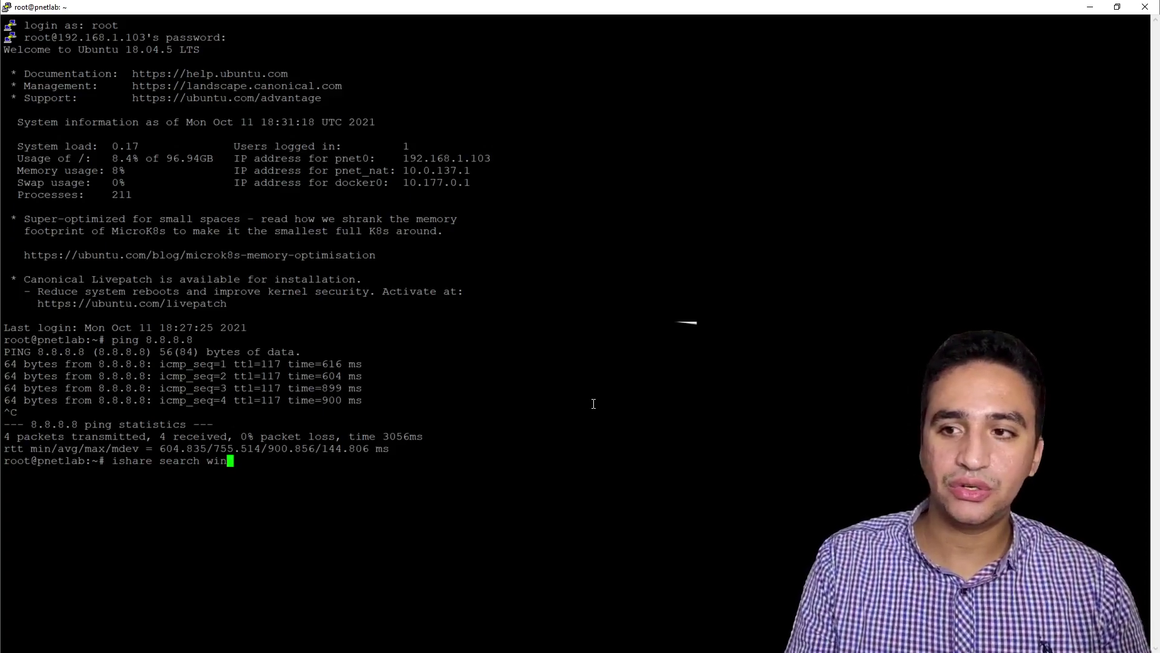
pyautogui.press('Return')
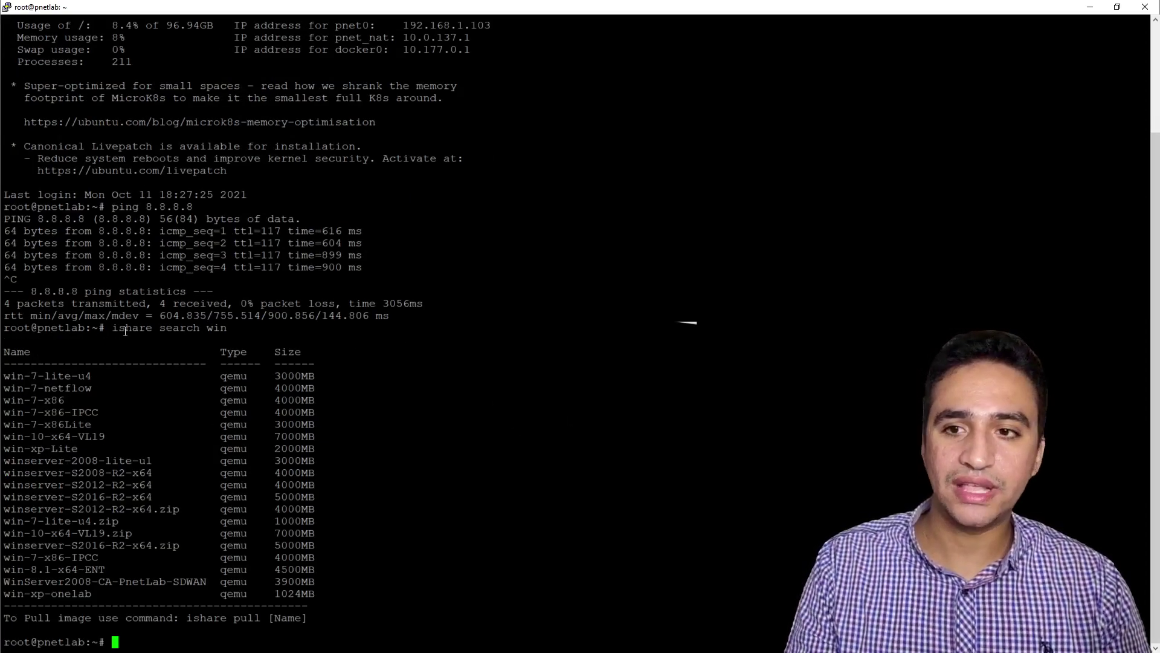
pyautogui.moveTo(8, 376); pyautogui.dragTo(337, 591)
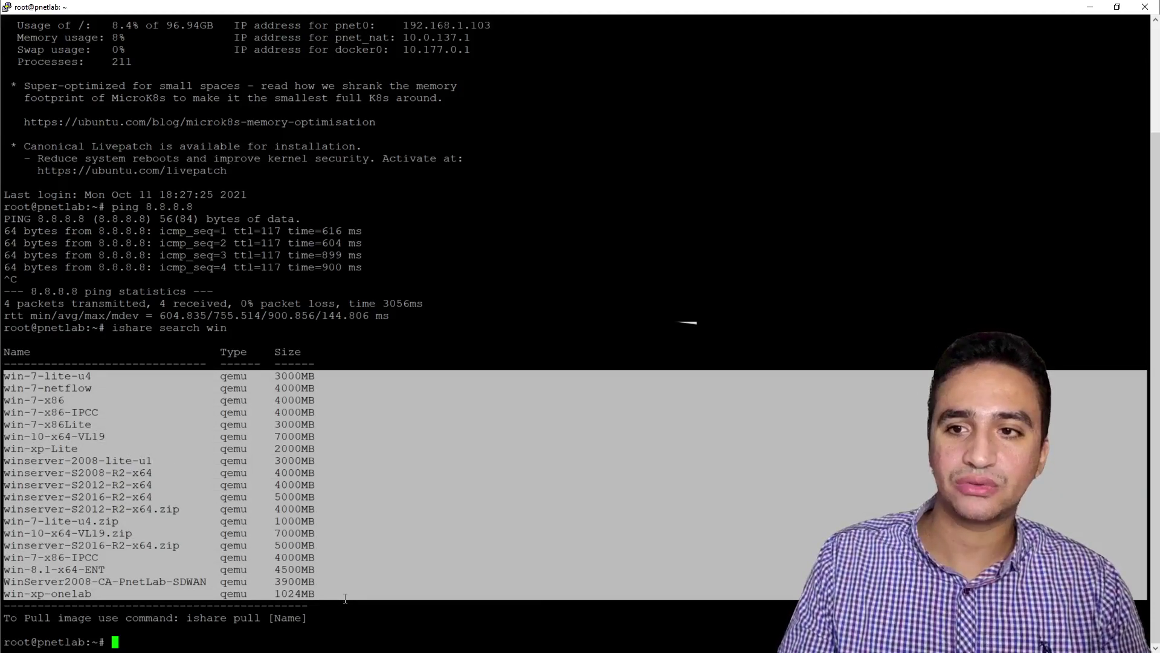
pyautogui.click(83, 392)
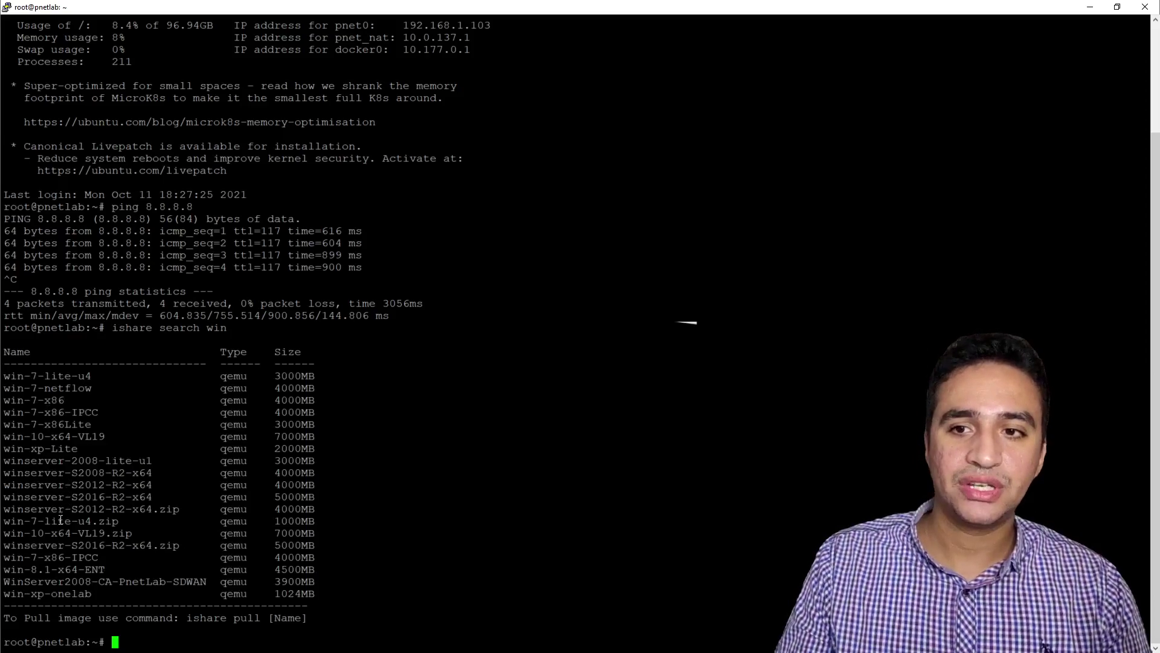
pyautogui.moveTo(7, 378); pyautogui.dragTo(91, 376)
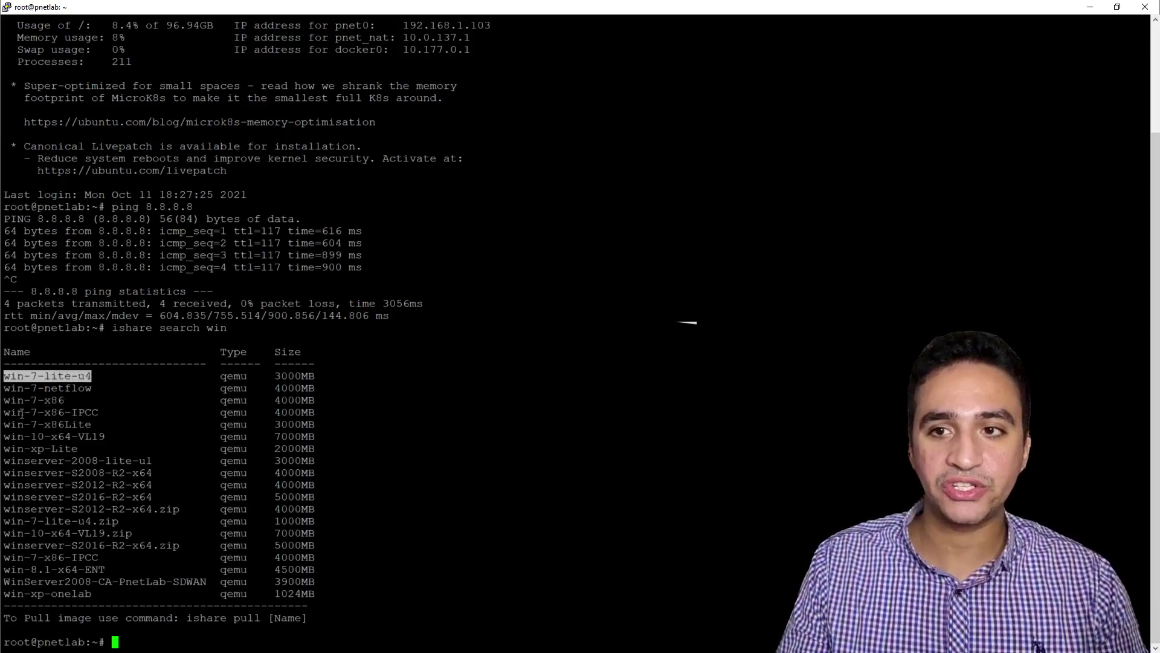
pyautogui.moveTo(12, 400); pyautogui.dragTo(68, 400)
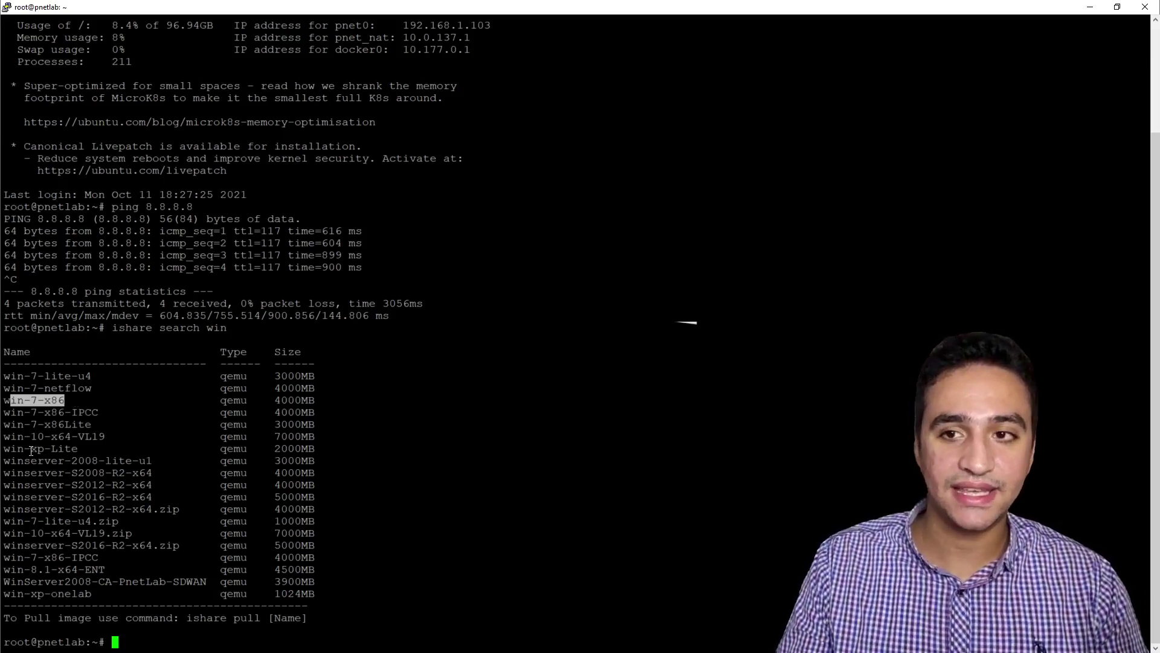
pyautogui.moveTo(30, 451); pyautogui.dragTo(99, 451)
pyautogui.click(82, 506)
pyautogui.doubleClick(105, 461)
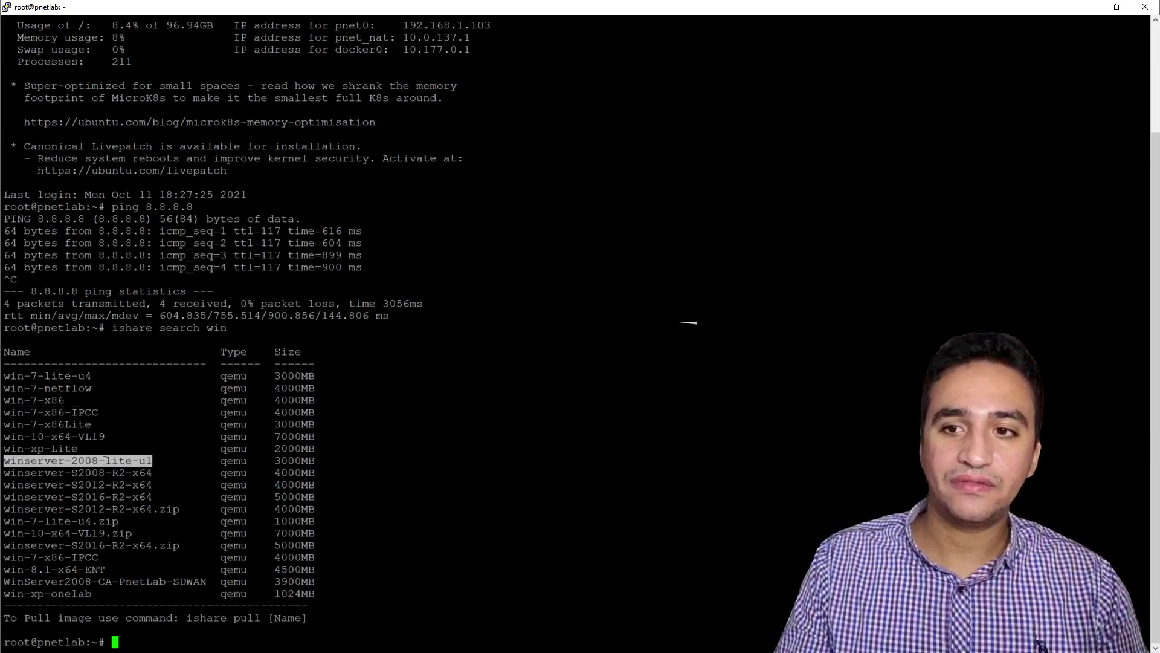
pyautogui.moveTo(72, 484); pyautogui.dragTo(111, 504)
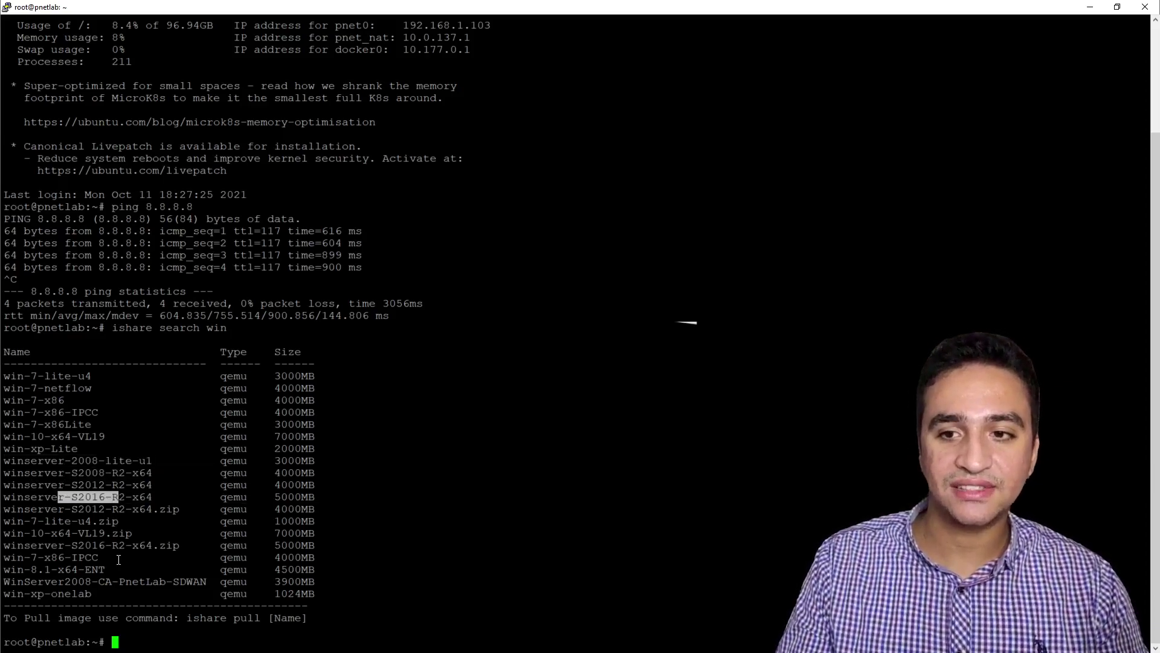
pyautogui.click(393, 520)
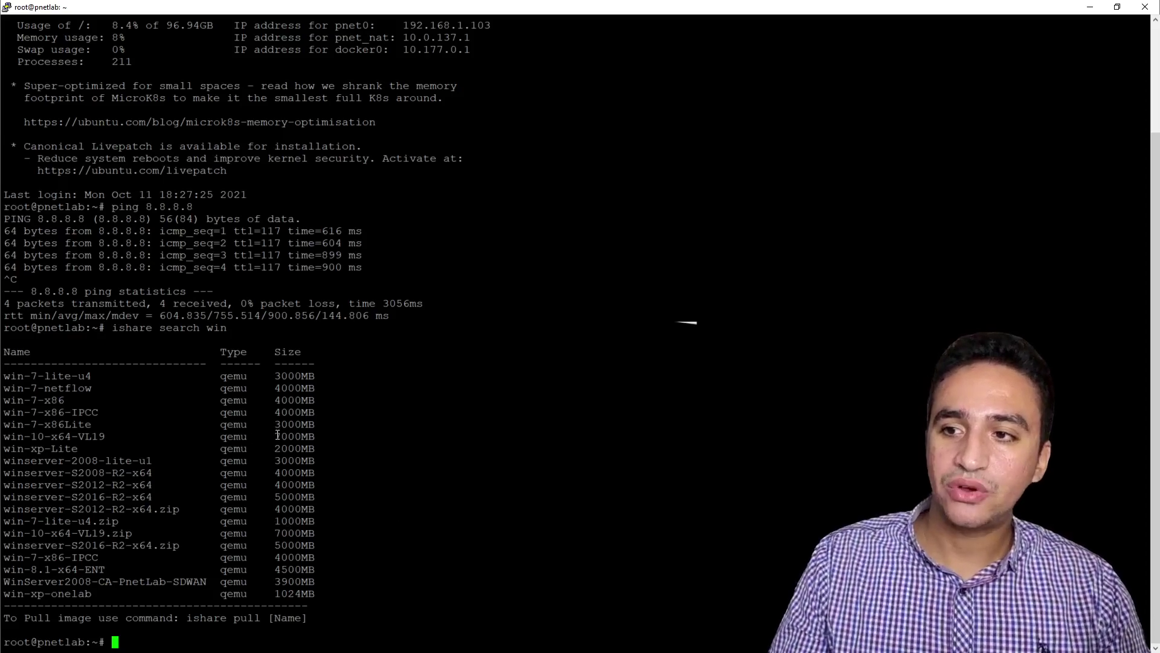
pyautogui.moveTo(275, 436); pyautogui.dragTo(319, 529)
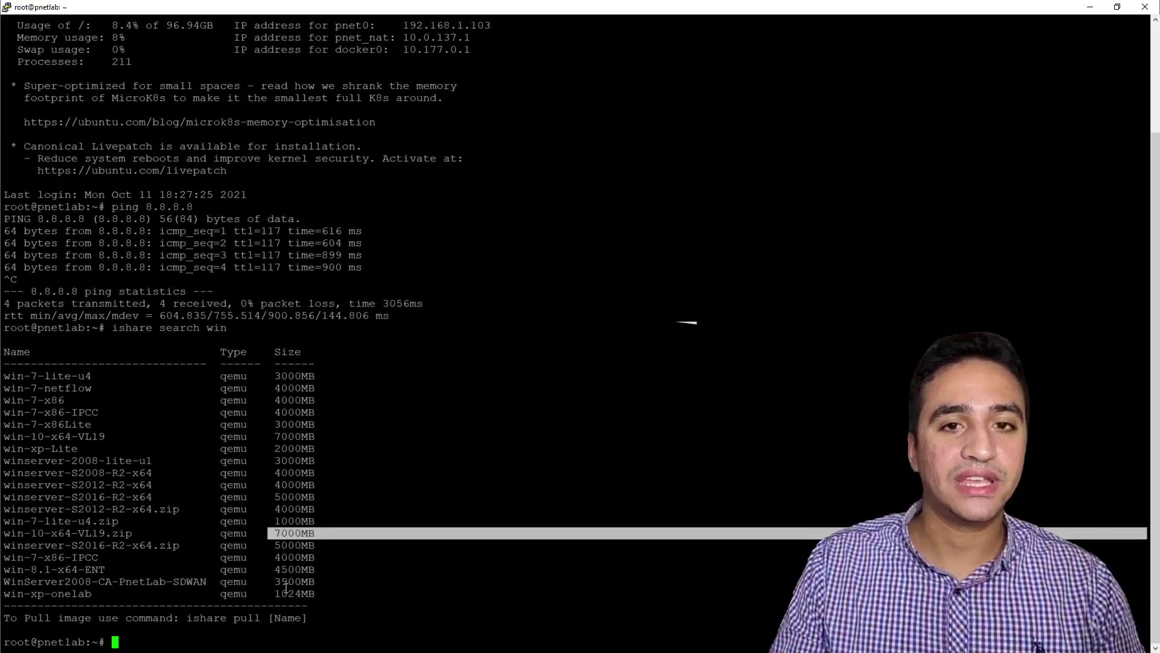
pyautogui.moveTo(275, 594); pyautogui.dragTo(308, 597)
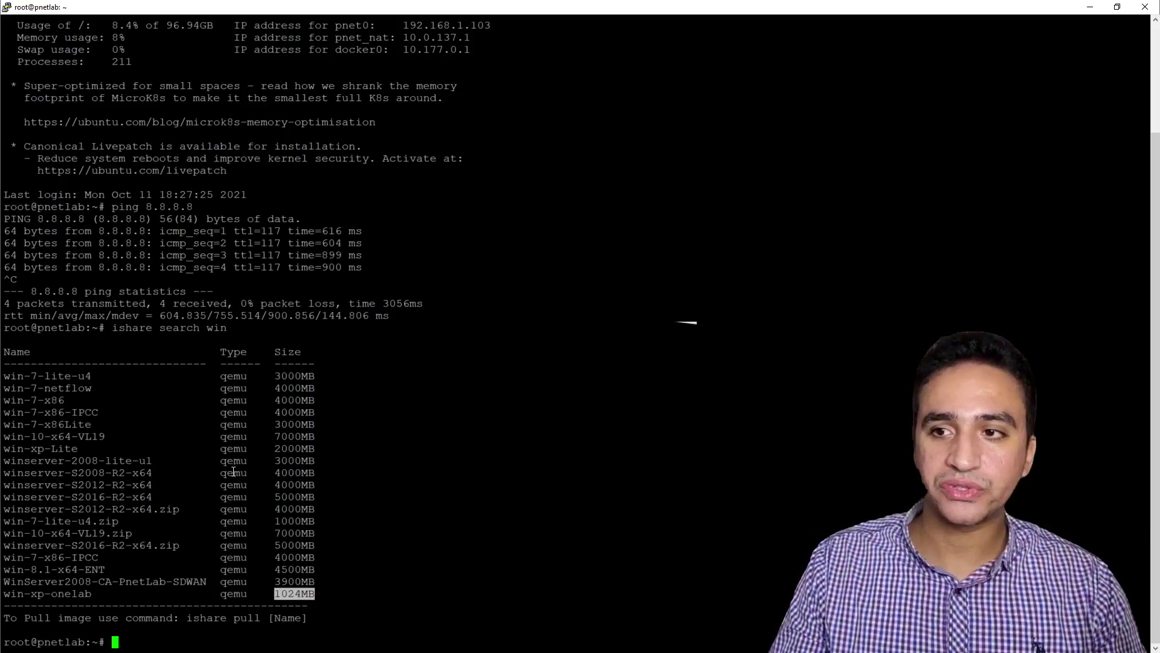
pyautogui.moveTo(269, 374); pyautogui.dragTo(310, 375)
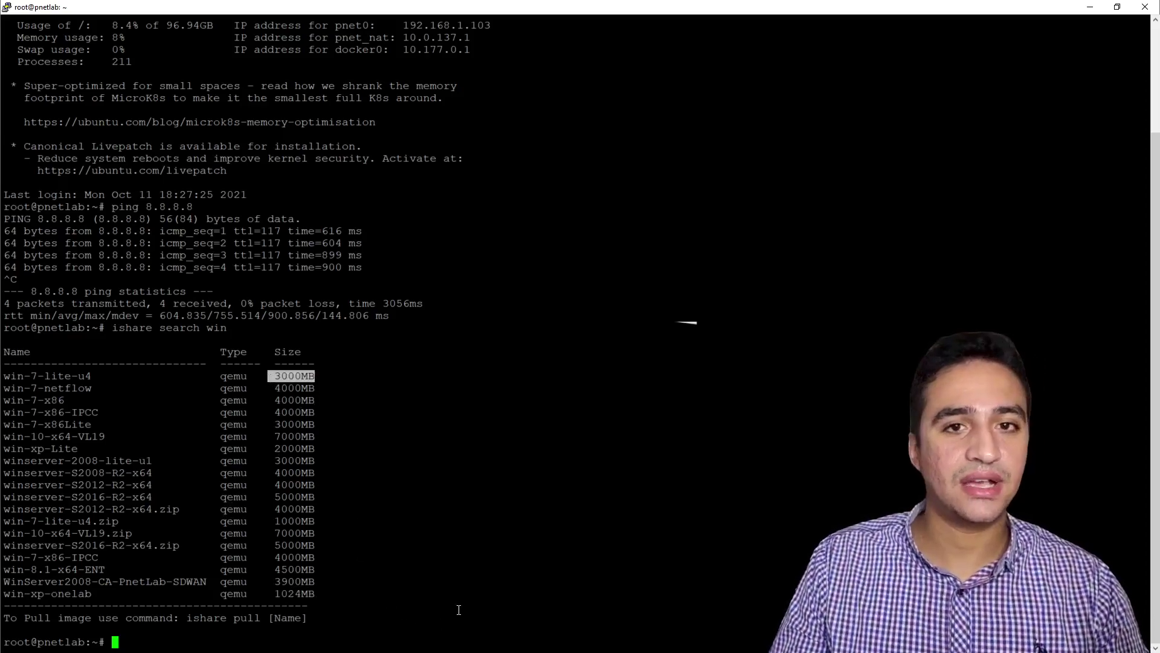
pyautogui.click(454, 567)
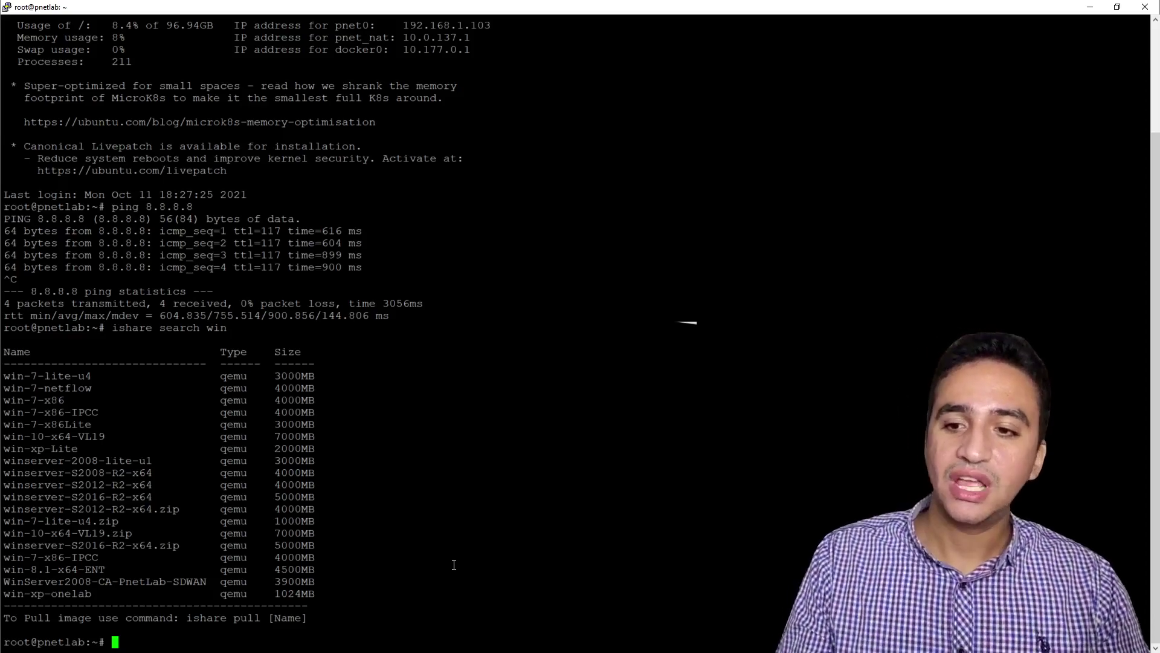
# - Run 'ishare search paloalto' and highlight the 5000MB and 3000MB image sizes
pyautogui.write('ishare ')
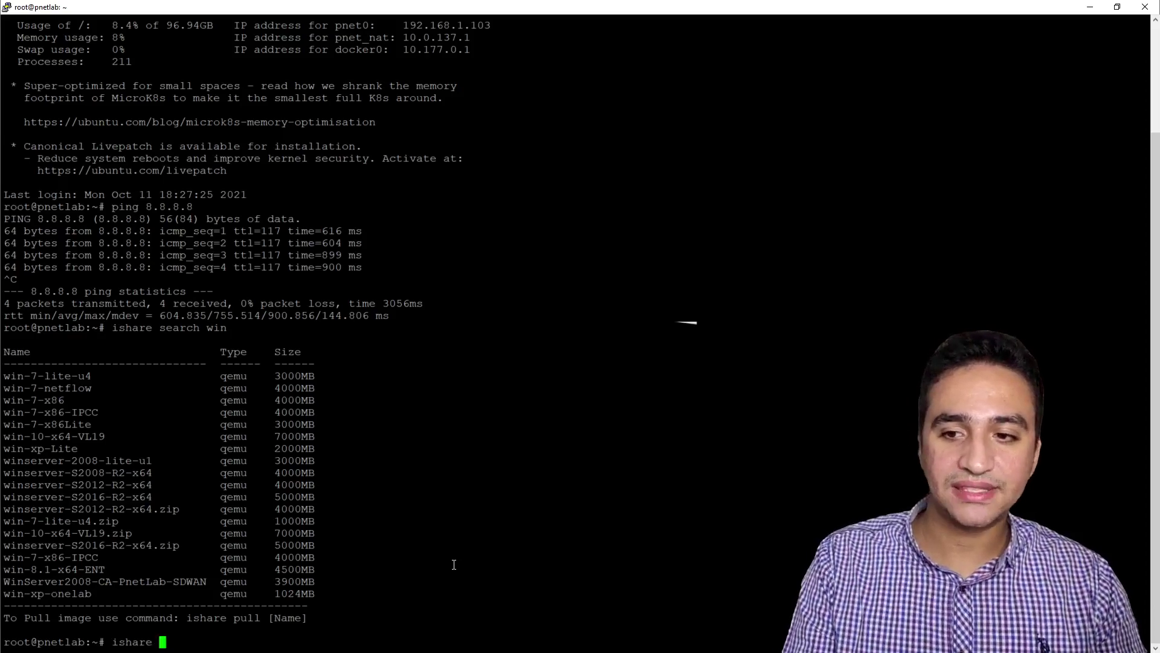
pyautogui.write('search ')
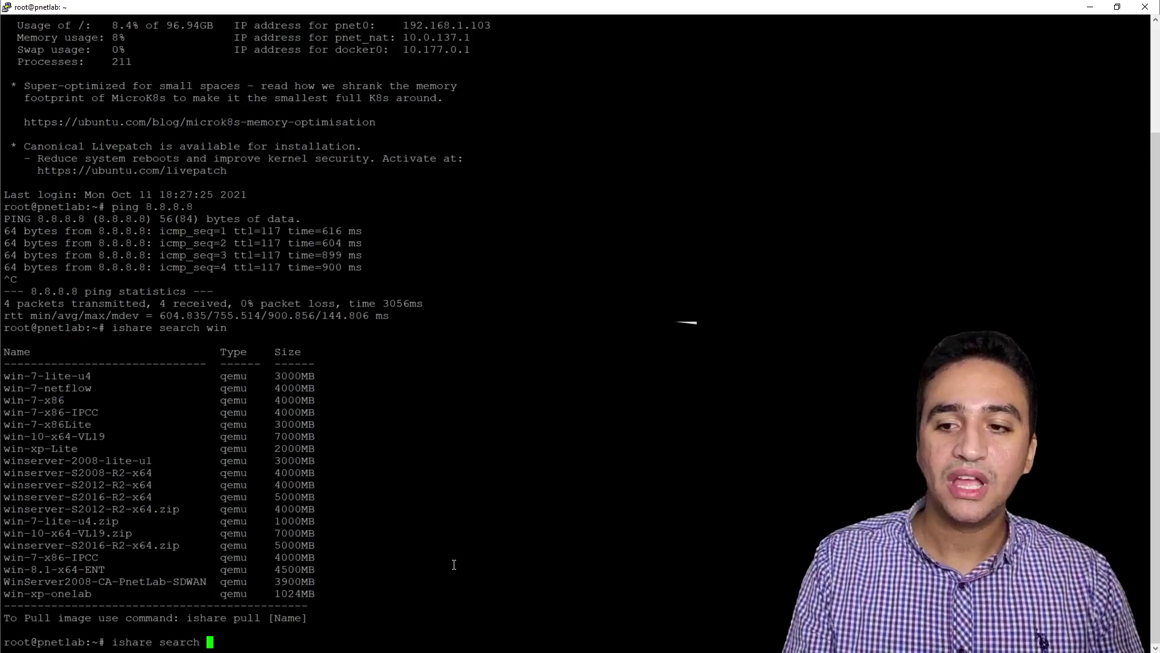
pyautogui.write('paloalto')
pyautogui.press('Return')
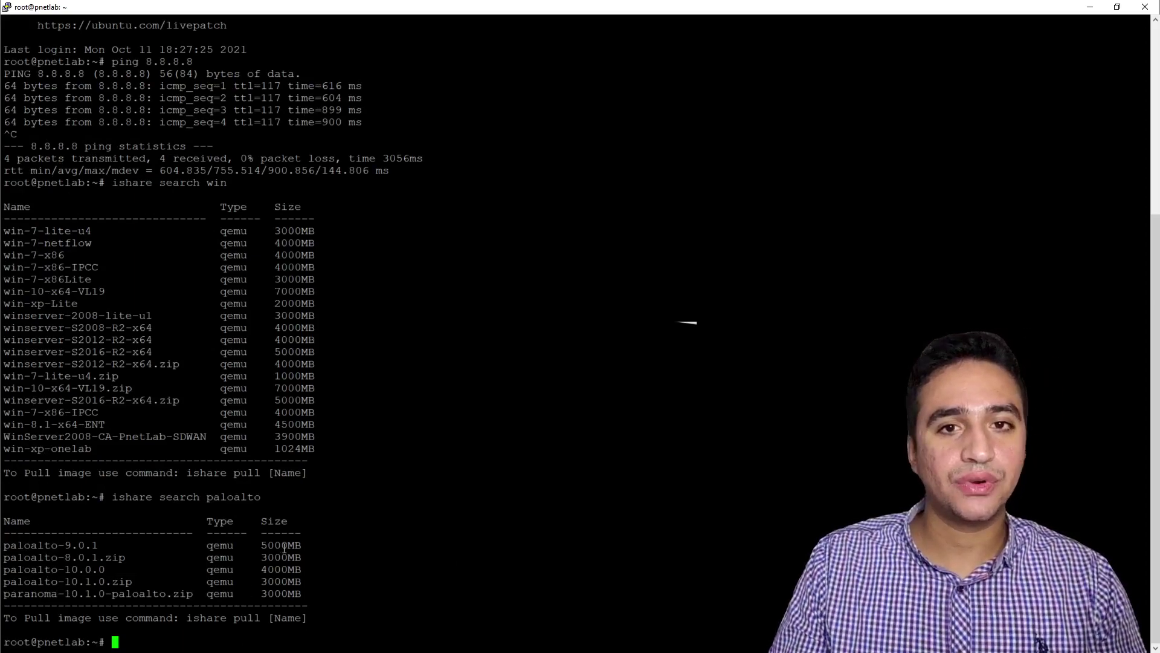
pyautogui.moveTo(263, 539); pyautogui.dragTo(296, 544)
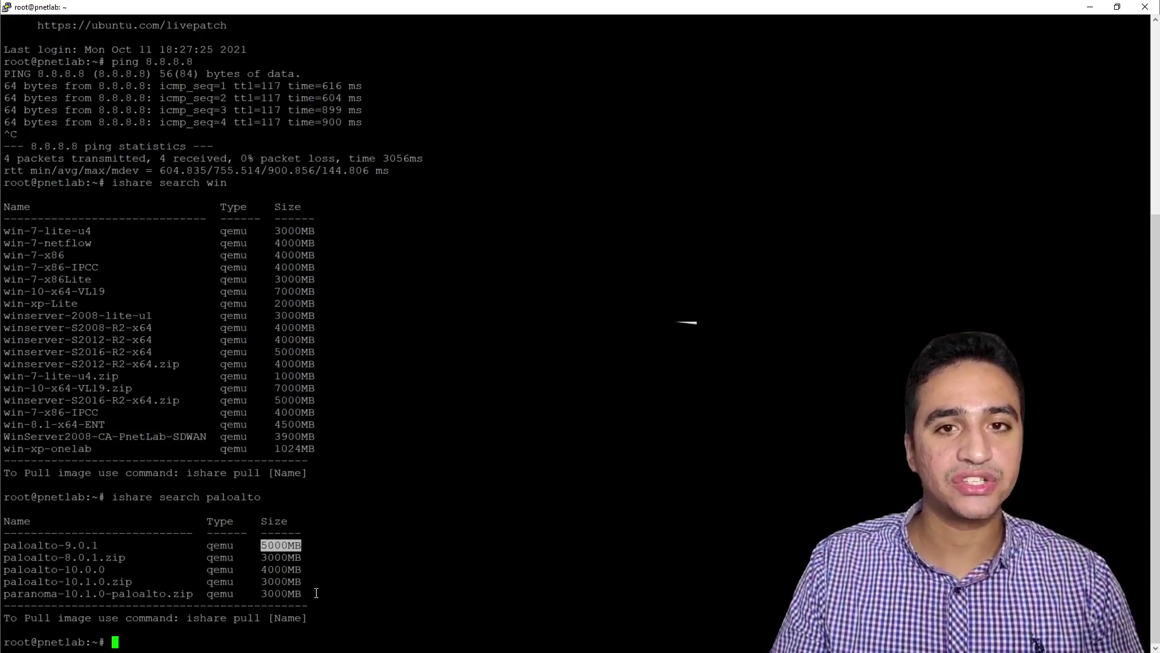
pyautogui.moveTo(257, 594); pyautogui.dragTo(310, 600)
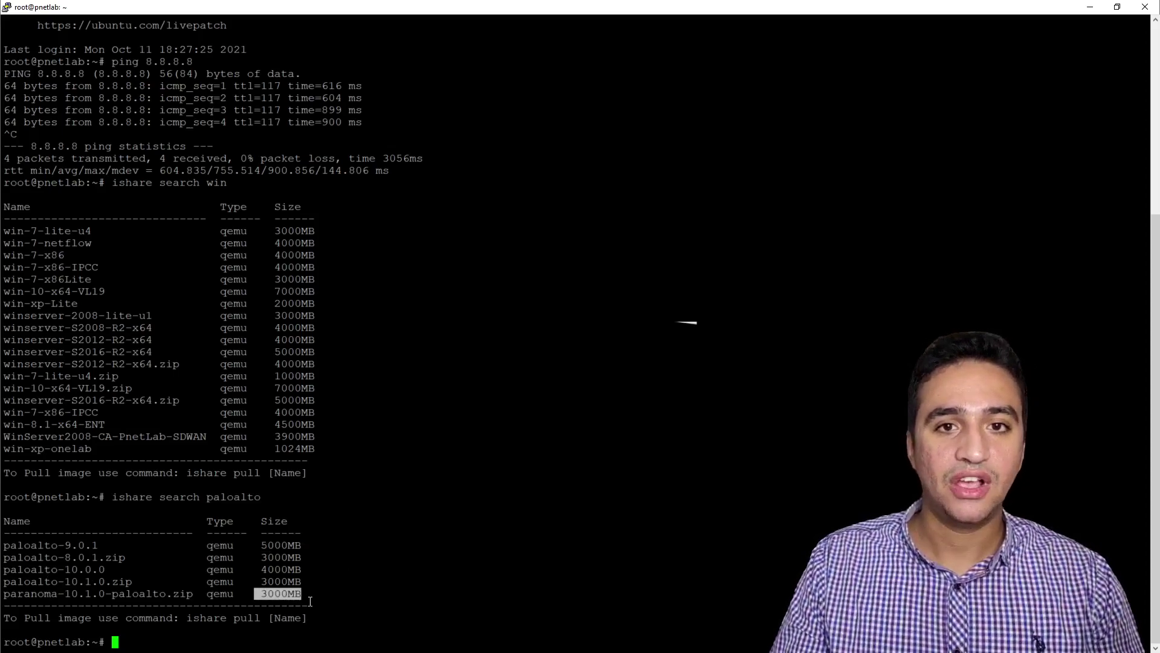
pyautogui.click(234, 640)
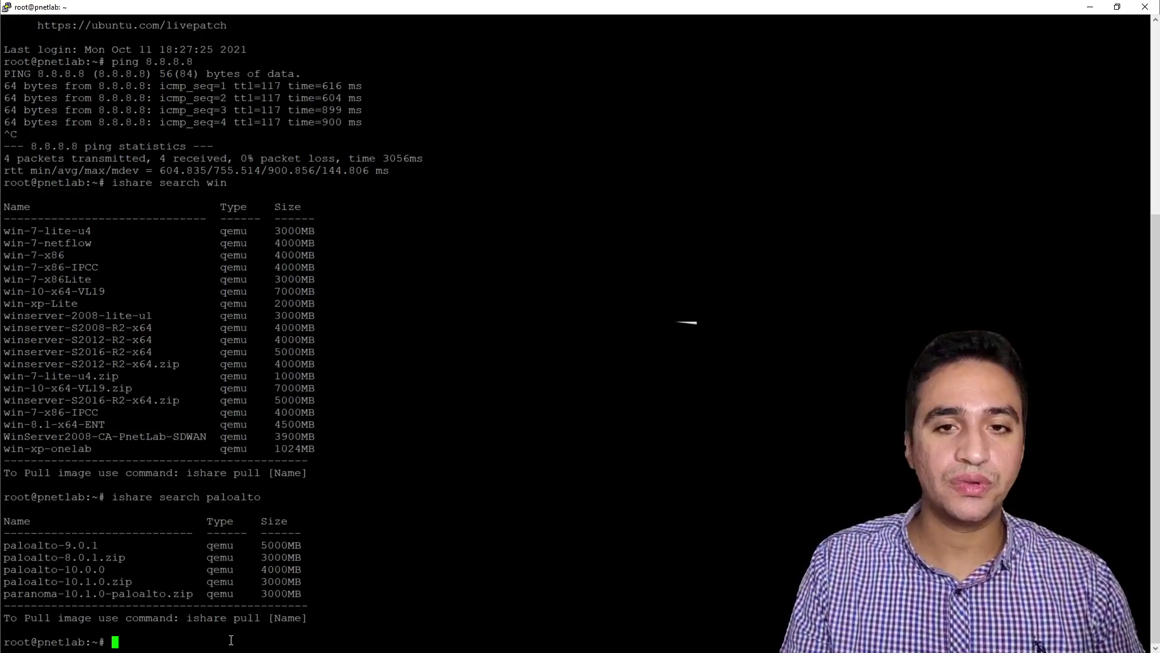
# - Run 'ishare search l2', then rerun the search with the term '2019'
pyautogui.write('ishare ')
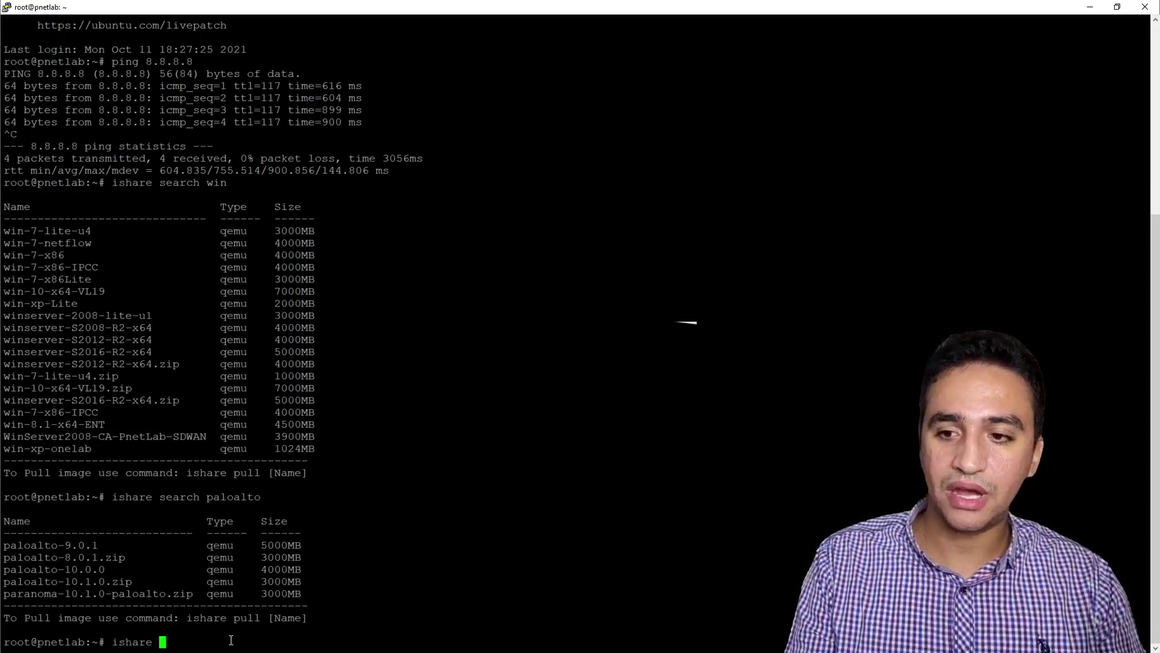
pyautogui.write('search ')
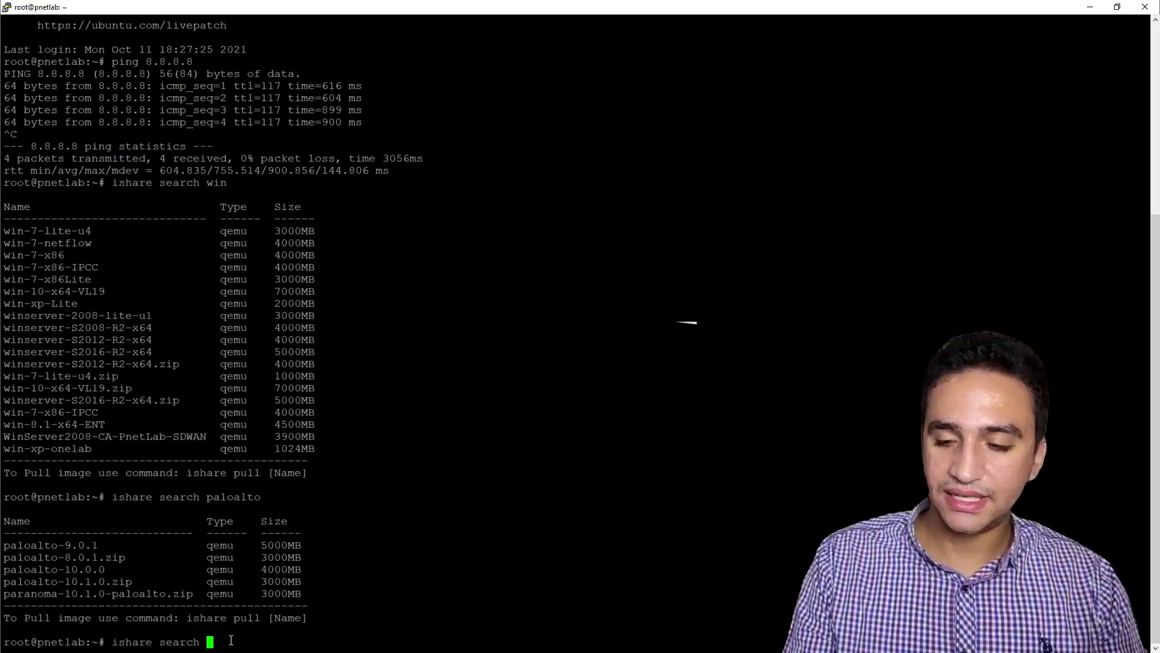
pyautogui.write('l2')
pyautogui.press('Return')
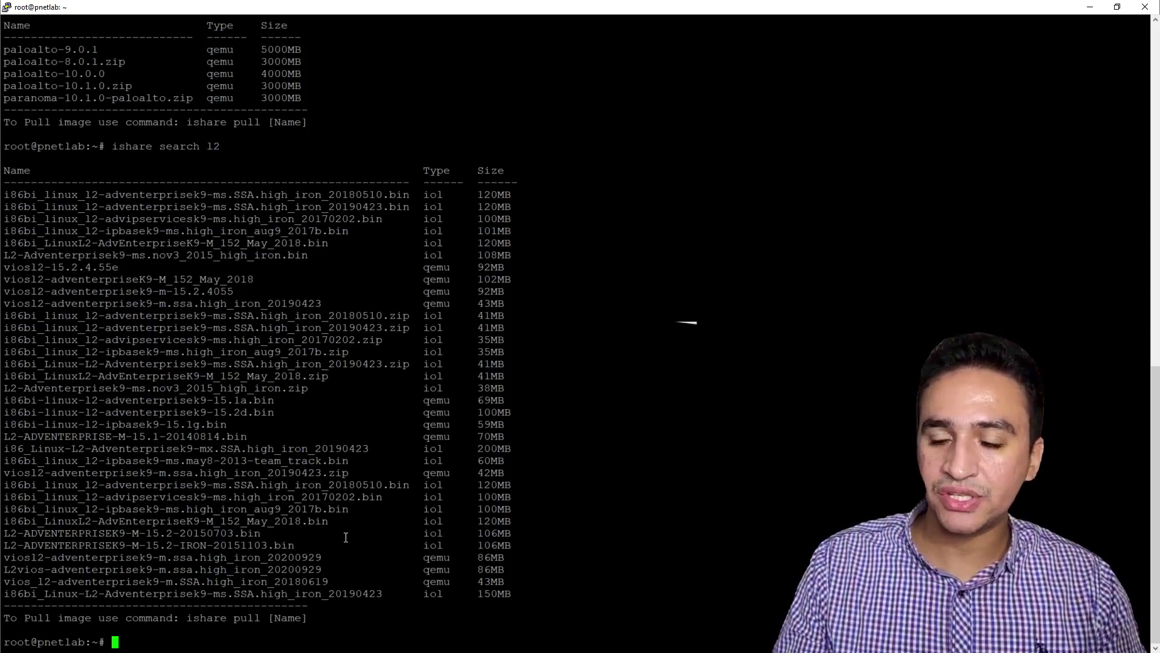
pyautogui.press('Up')
pyautogui.press('BackSpace')
pyautogui.press('BackSpace')
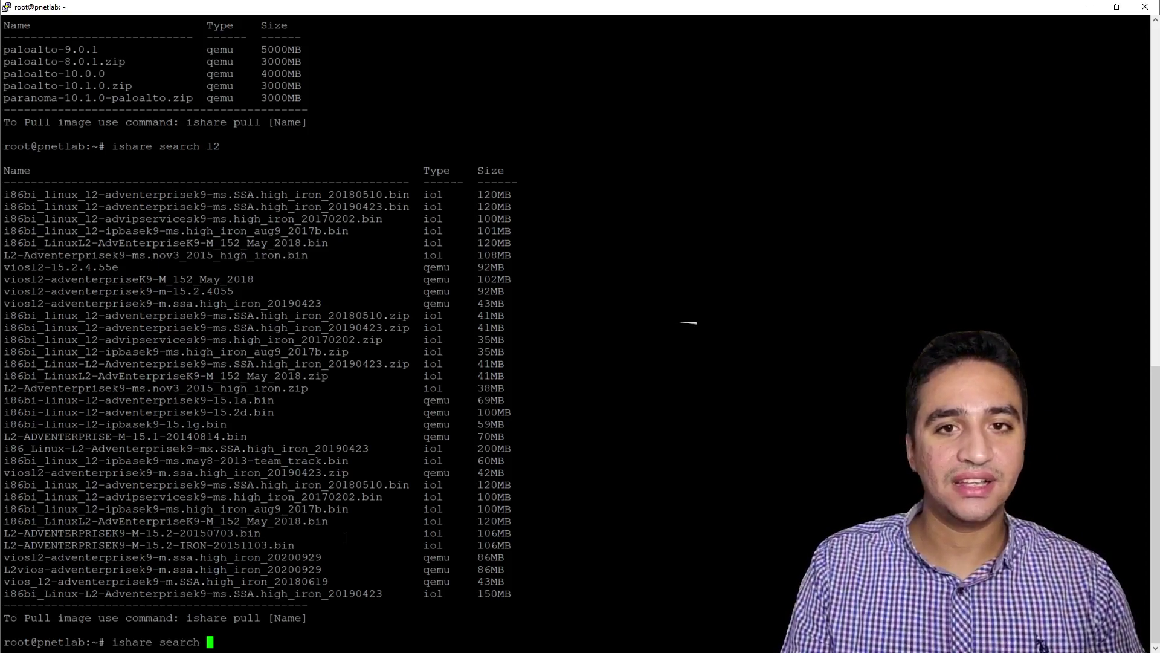
pyautogui.write('201')
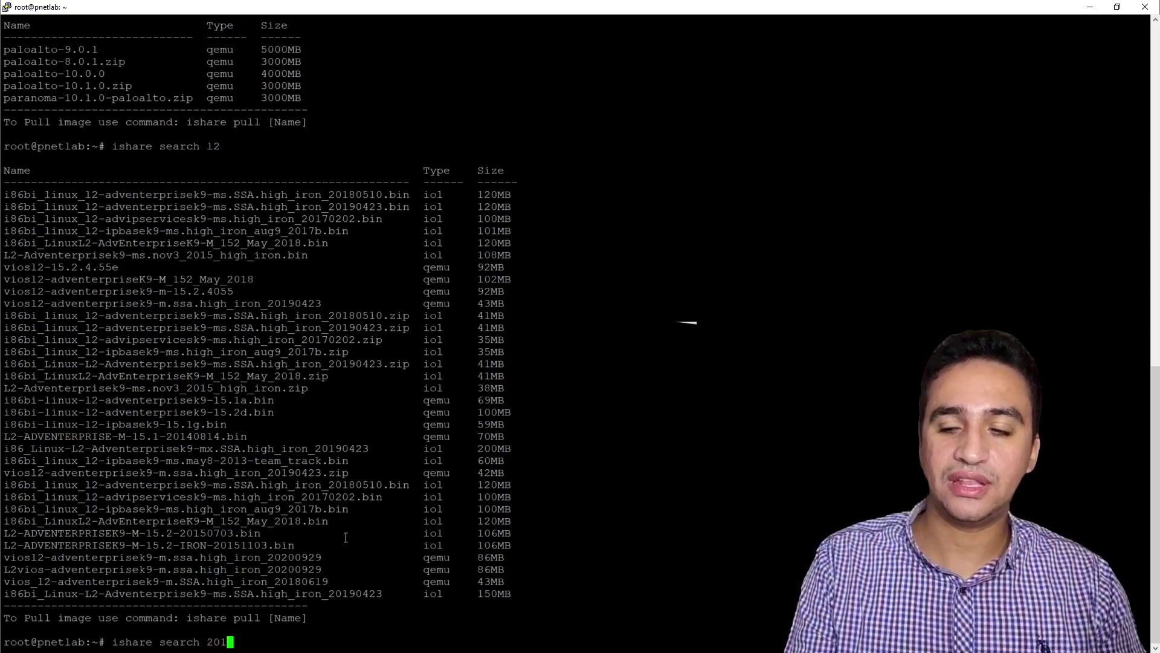
pyautogui.write('9')
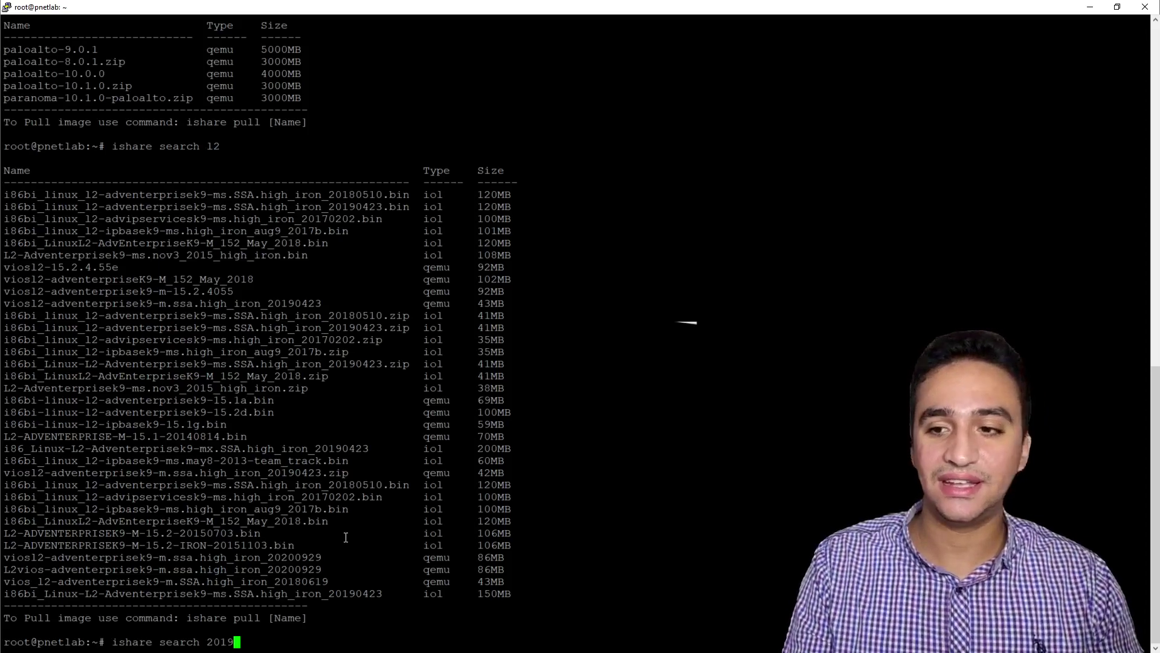
pyautogui.press('Return')
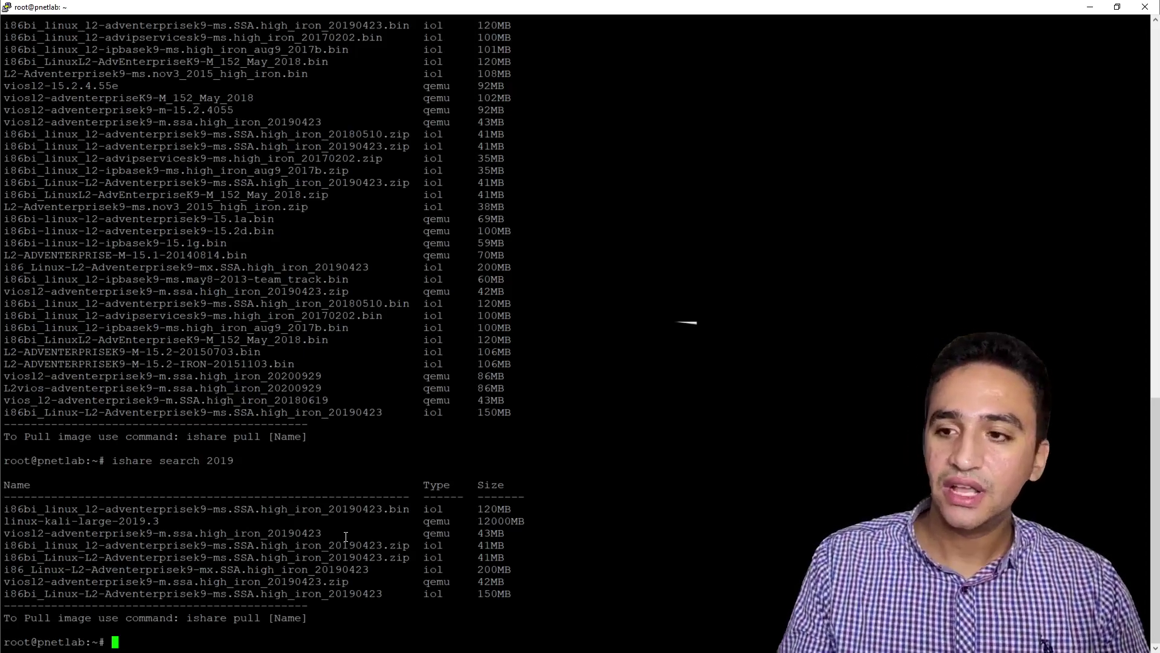
# - Run 'ishare pull' on the copied L2 20190423 .bin image name; it fails with a 'downloaded' variable error
pyautogui.moveTo(4, 518); pyautogui.dragTo(410, 509)
pyautogui.hotkey('ctrl', 'c')
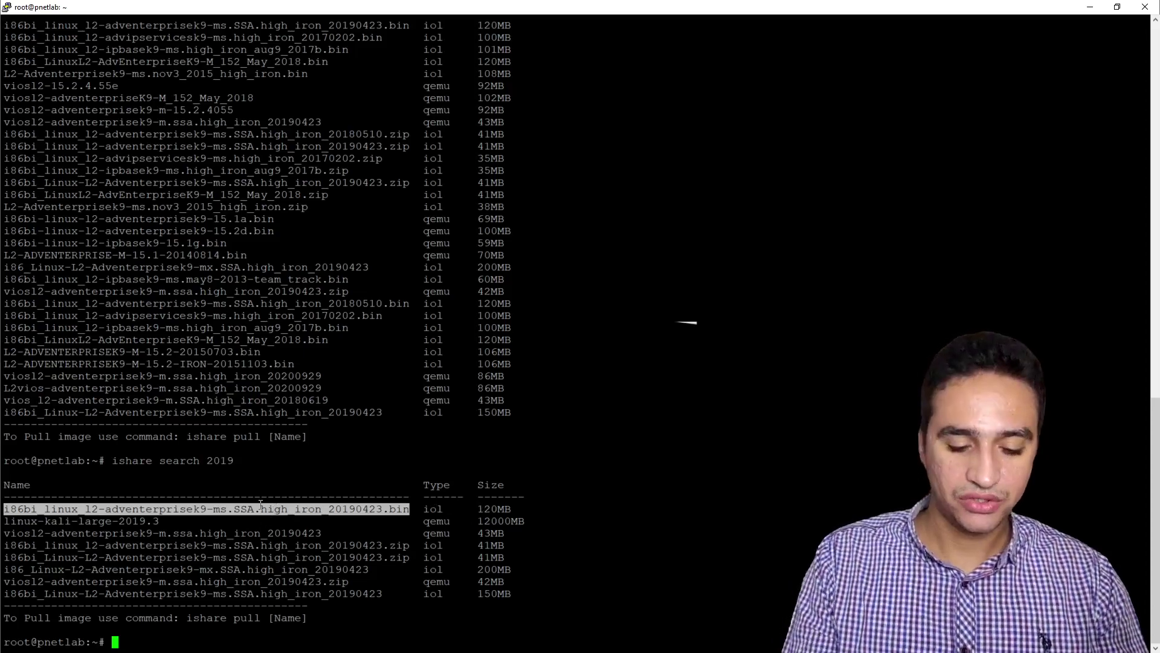
pyautogui.write('ishare ')
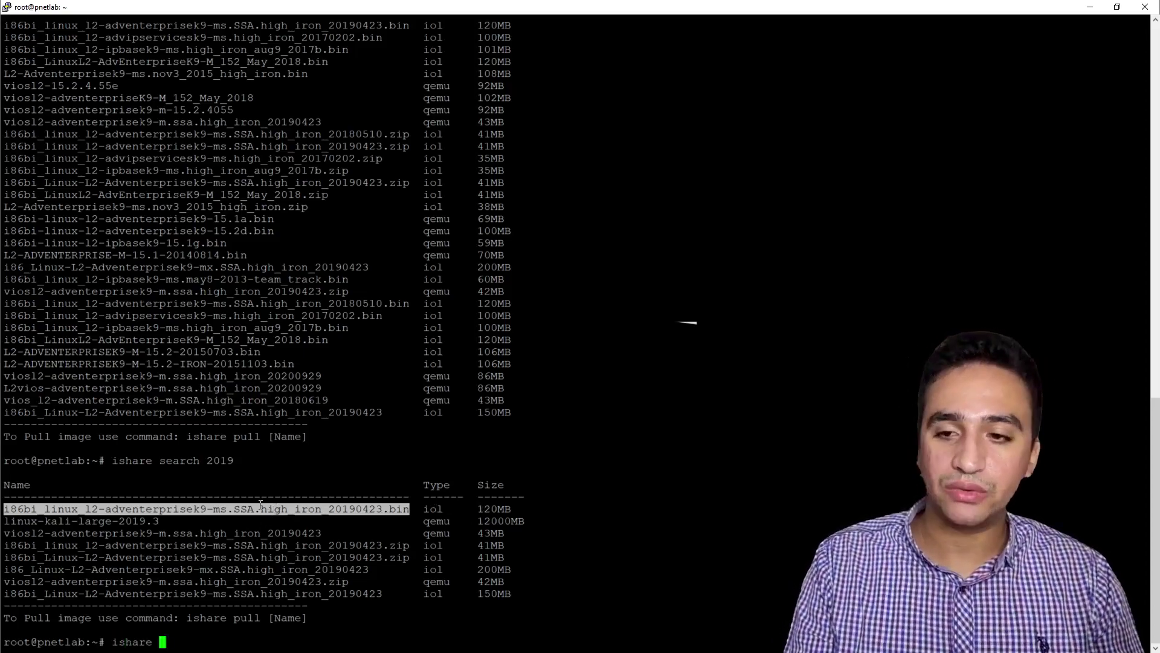
pyautogui.write('p')
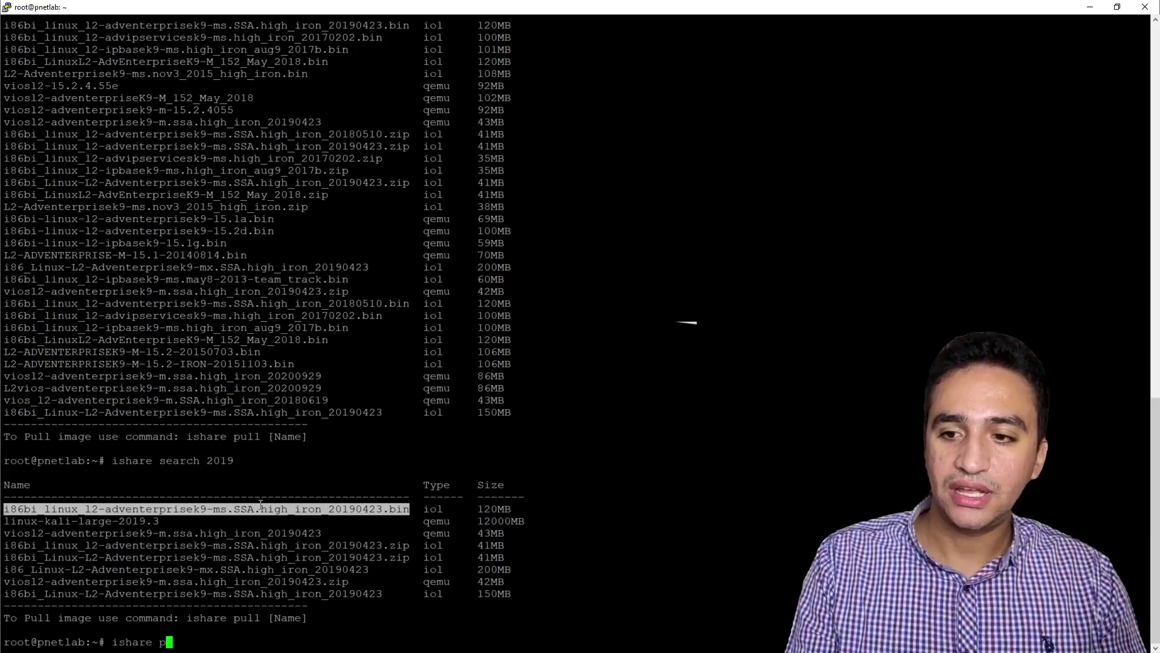
pyautogui.write('ull')
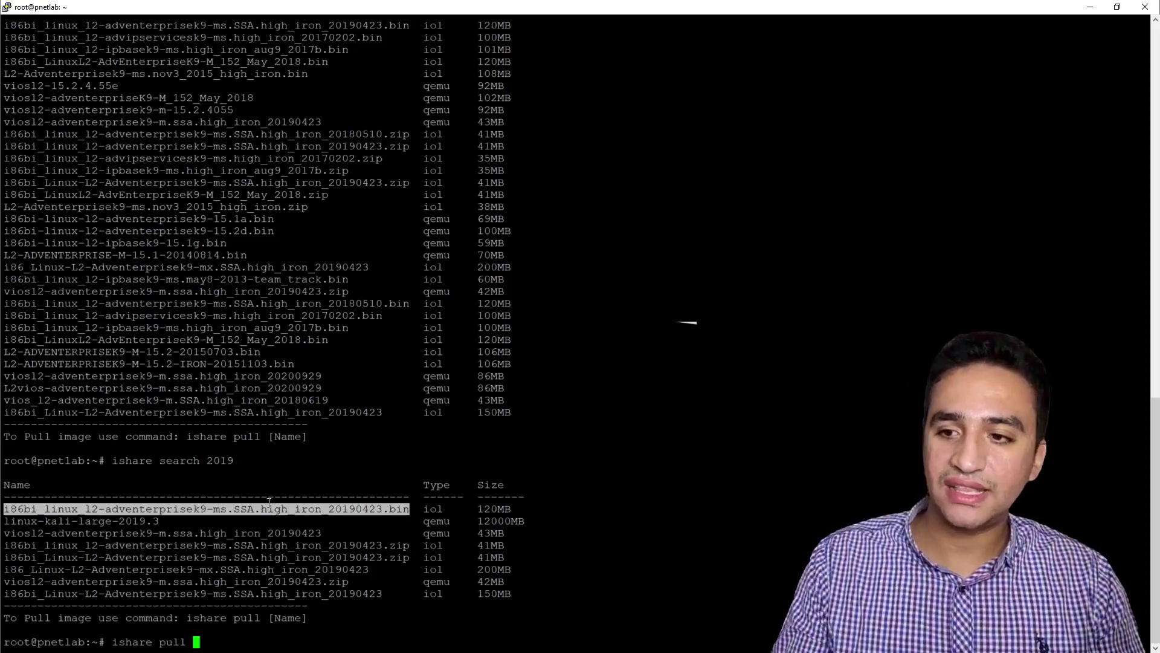
pyautogui.rightClick(567, 561)
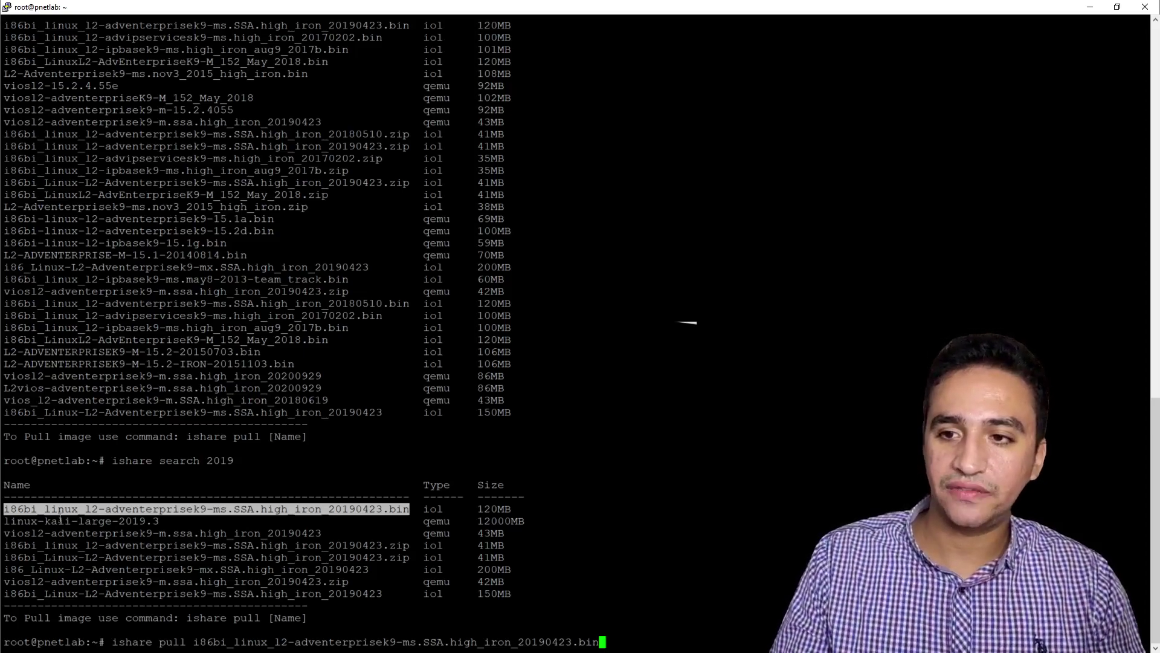
pyautogui.doubleClick(85, 511)
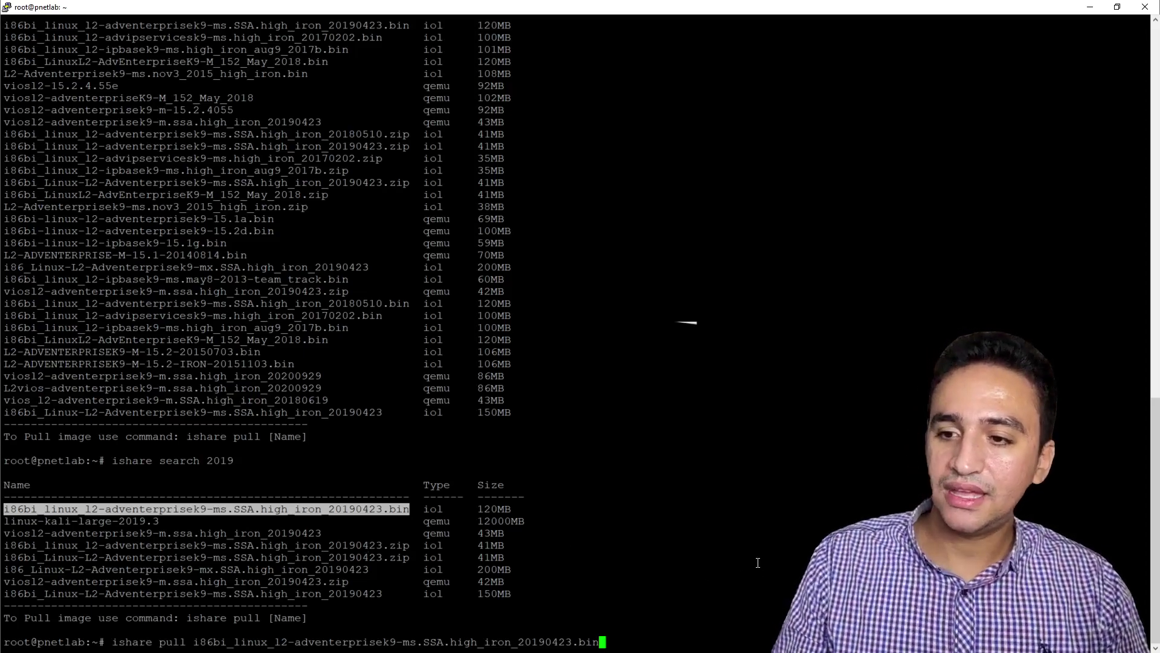
pyautogui.press('Return')
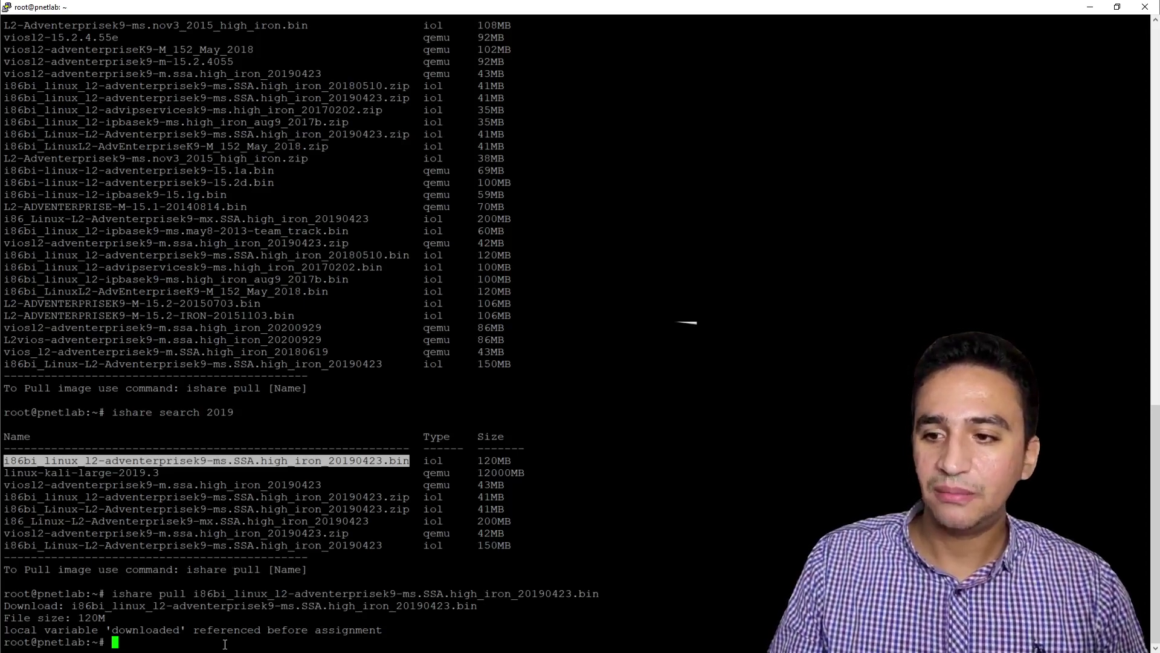
# - Highlight the local variable error, then rerun the same ishare pull of the L2 image
pyautogui.moveTo(193, 631); pyautogui.dragTo(381, 633)
pyautogui.click(381, 632)
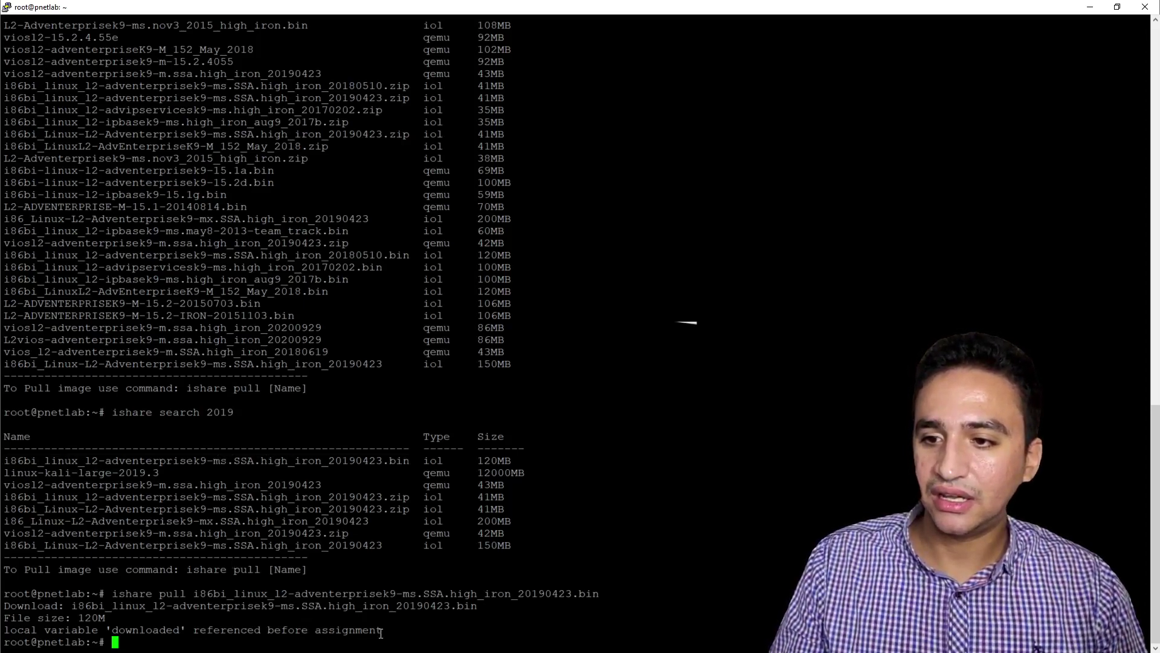
pyautogui.moveTo(18, 626); pyautogui.dragTo(430, 624)
pyautogui.click(440, 630)
pyautogui.press('Up')
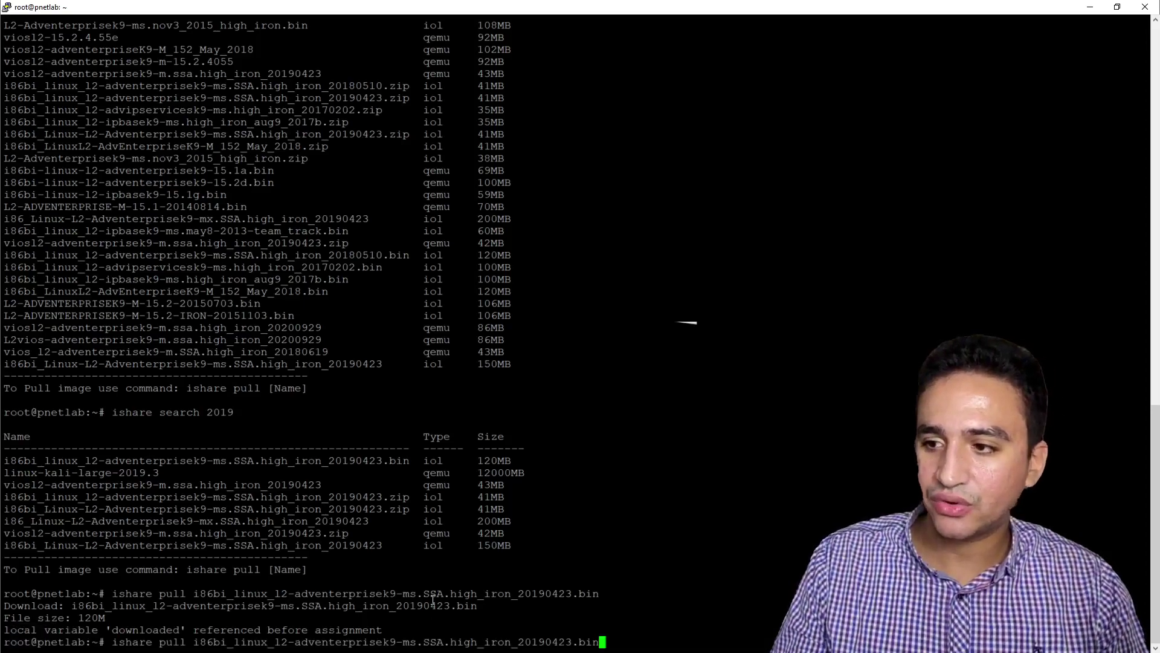
pyautogui.press('Left')
pyautogui.press('Left')
pyautogui.press('Left')
pyautogui.press('Left')
pyautogui.press('Left')
pyautogui.press('Left')
pyautogui.press('Left')
pyautogui.press('Left')
pyautogui.press('Left')
pyautogui.press('Left')
pyautogui.press('Left')
pyautogui.press('Left')
pyautogui.press('Left')
pyautogui.press('Left')
pyautogui.press('Left')
pyautogui.press('Left')
pyautogui.press('Left')
pyautogui.press('Left')
pyautogui.press('Left')
pyautogui.press('Left')
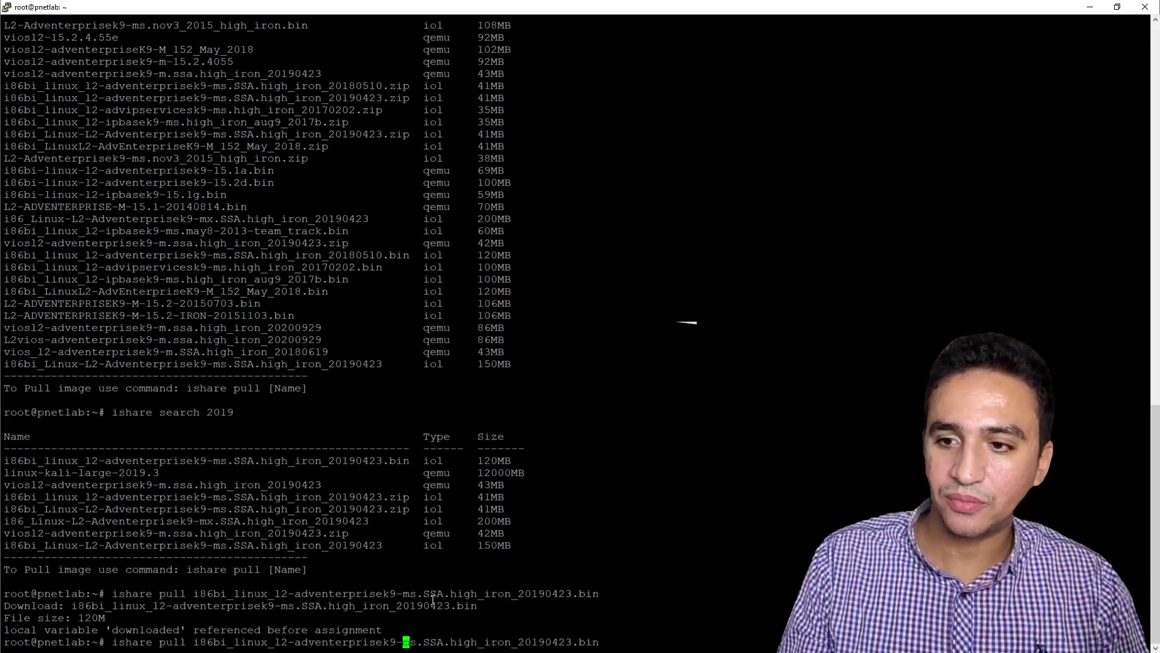
pyautogui.press('Left')
pyautogui.press('Left')
pyautogui.press('Left')
pyautogui.press('Left')
pyautogui.press('Left')
pyautogui.press('Left')
pyautogui.press('Left')
pyautogui.press('Left')
pyautogui.press('Left')
pyautogui.press('Left')
pyautogui.press('Left')
pyautogui.press('Left')
pyautogui.press('Left')
pyautogui.press('Left')
pyautogui.press('Left')
pyautogui.press('Left')
pyautogui.press('Left')
pyautogui.press('Left')
pyautogui.press('Left')
pyautogui.press('Left')
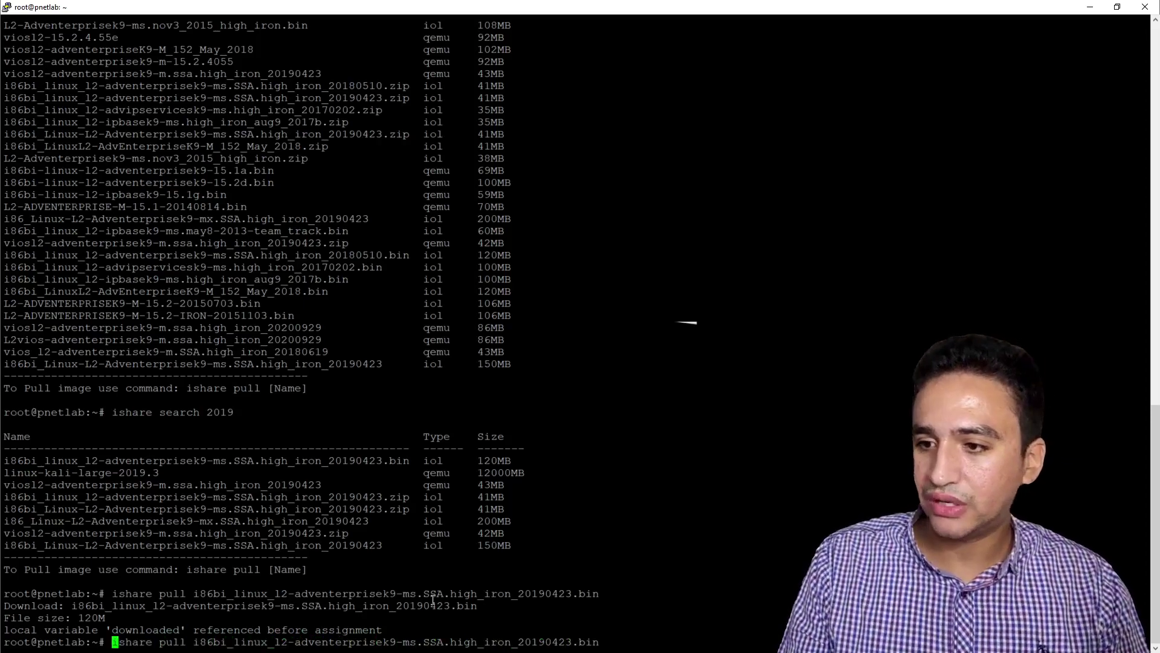
pyautogui.press('Return')
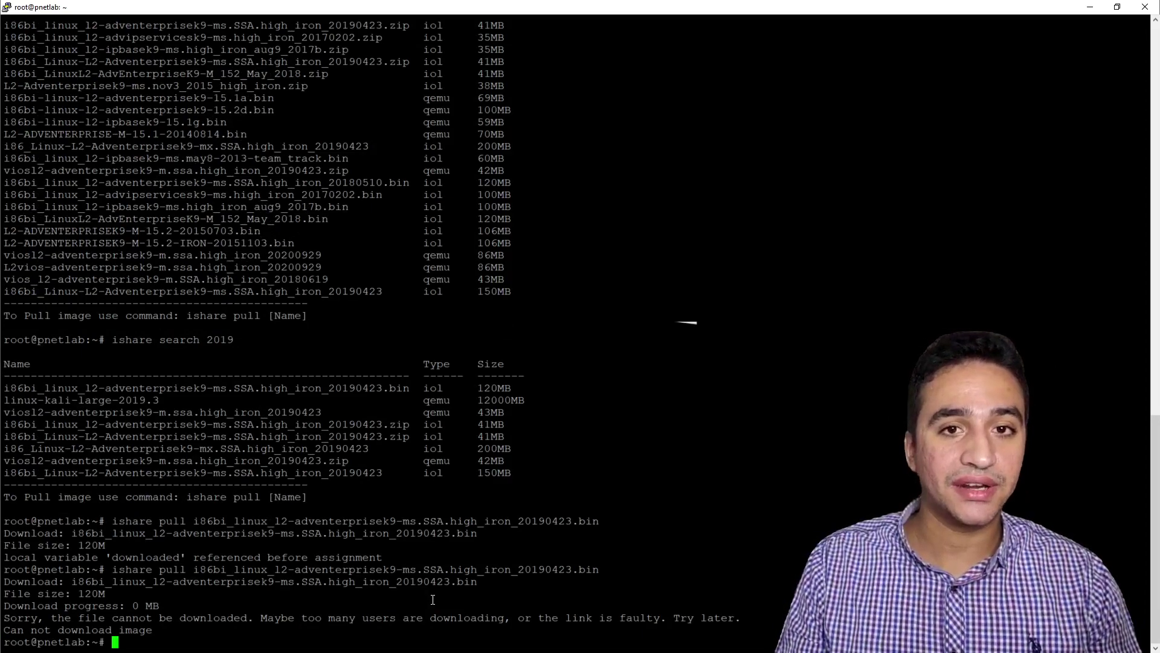
# - Recall the failed pull command and erase the image name, leaving 'ishare pull '
pyautogui.press('Up')
pyautogui.press('BackSpace')
pyautogui.press('BackSpace')
pyautogui.press('BackSpace')
pyautogui.press('BackSpace')
pyautogui.press('BackSpace')
pyautogui.press('BackSpace')
pyautogui.press('BackSpace')
pyautogui.press('BackSpace')
pyautogui.press('BackSpace')
pyautogui.press('BackSpace')
pyautogui.press('BackSpace')
pyautogui.press('BackSpace')
pyautogui.press('BackSpace')
pyautogui.press('BackSpace')
pyautogui.press('BackSpace')
pyautogui.press('BackSpace')
pyautogui.press('BackSpace')
pyautogui.press('BackSpace')
pyautogui.press('BackSpace')
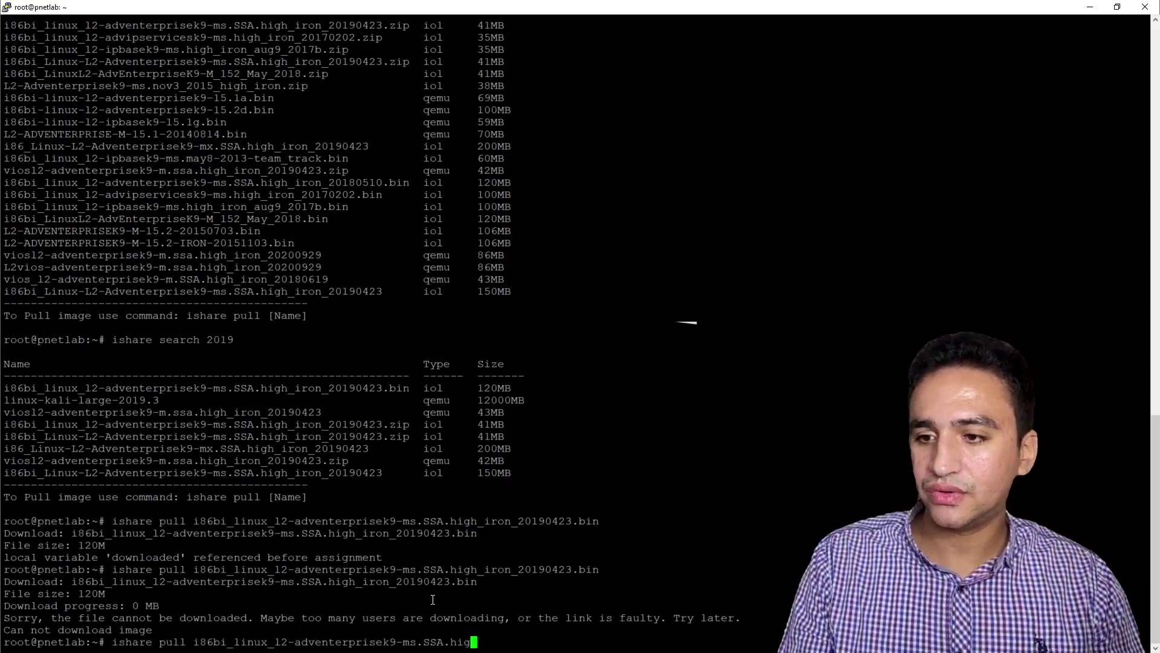
pyautogui.press('BackSpace')
pyautogui.press('BackSpace')
pyautogui.press('BackSpace')
pyautogui.press('BackSpace')
pyautogui.press('BackSpace')
pyautogui.press('BackSpace')
pyautogui.press('BackSpace')
pyautogui.press('BackSpace')
pyautogui.press('BackSpace')
pyautogui.press('BackSpace')
pyautogui.press('BackSpace')
pyautogui.press('BackSpace')
pyautogui.press('BackSpace')
pyautogui.press('BackSpace')
pyautogui.press('BackSpace')
pyautogui.press('BackSpace')
pyautogui.press('BackSpace')
pyautogui.press('BackSpace')
pyautogui.press('BackSpace')
pyautogui.press('BackSpace')
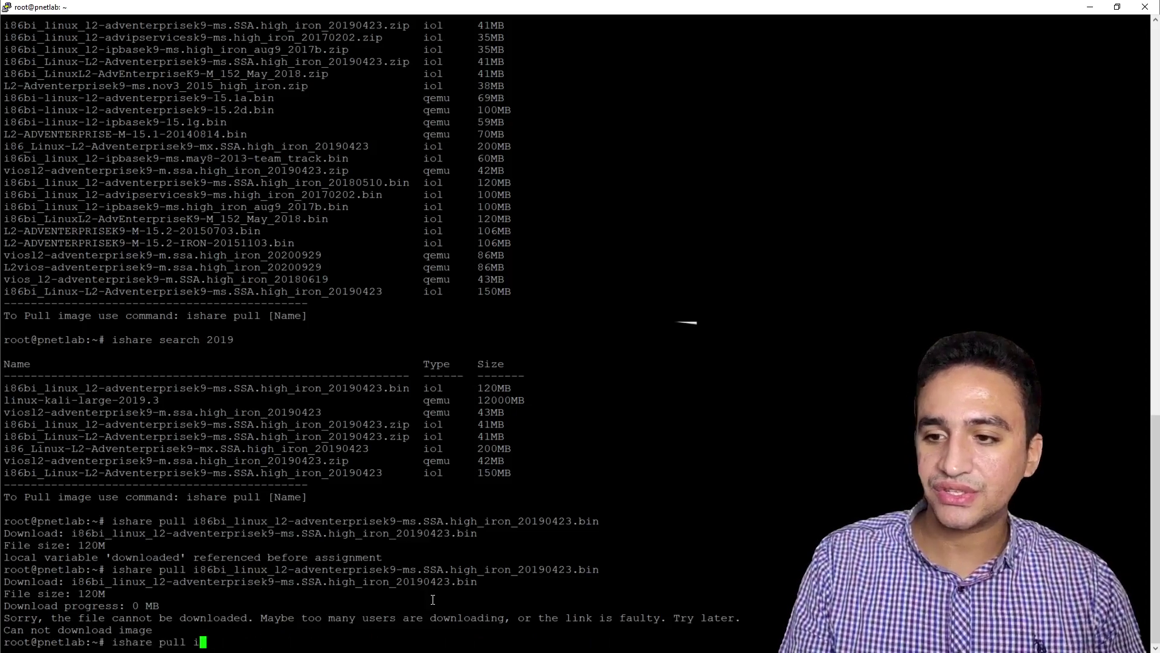
pyautogui.press('BackSpace')
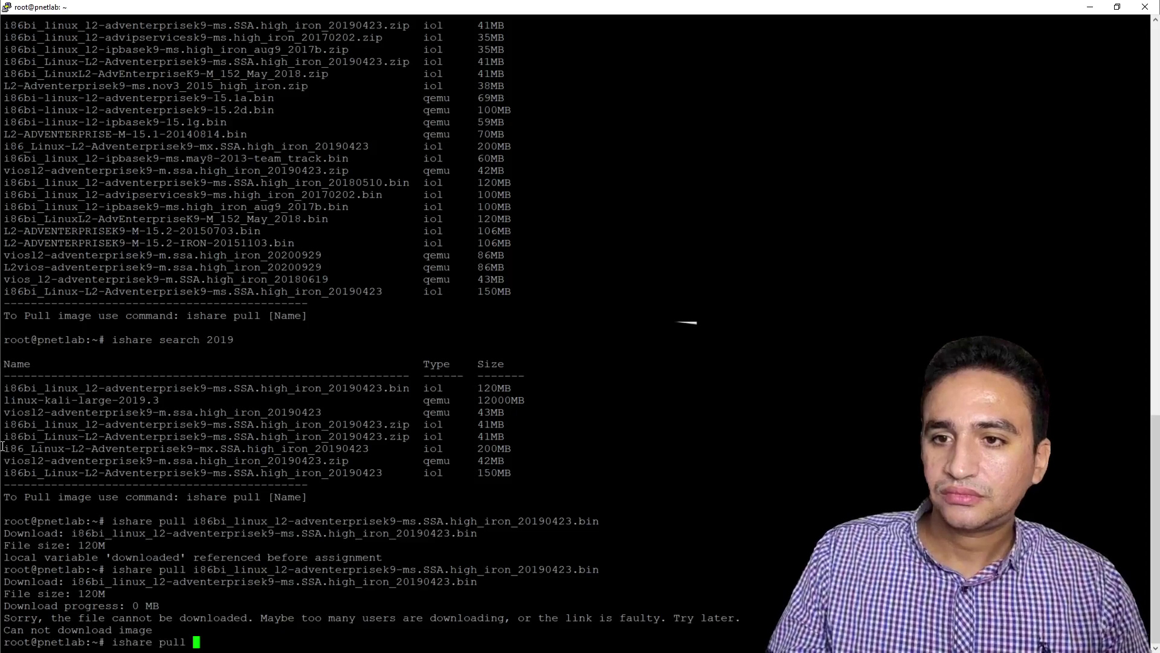
pyautogui.moveTo(3, 448); pyautogui.dragTo(367, 448)
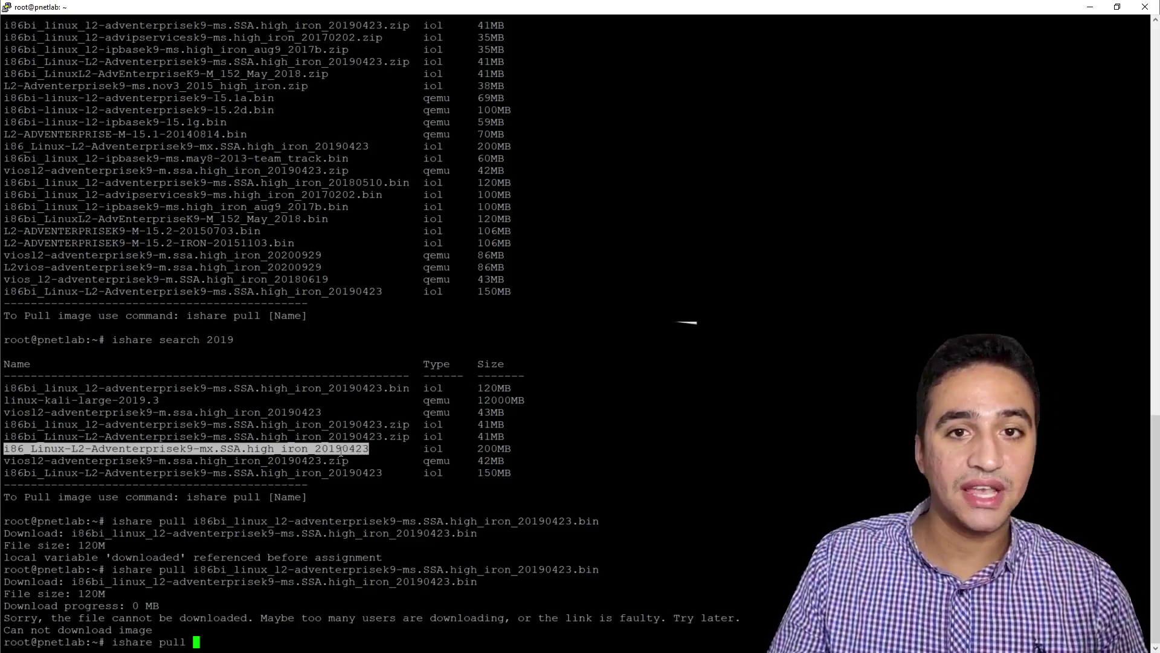
pyautogui.rightClick(330, 452)
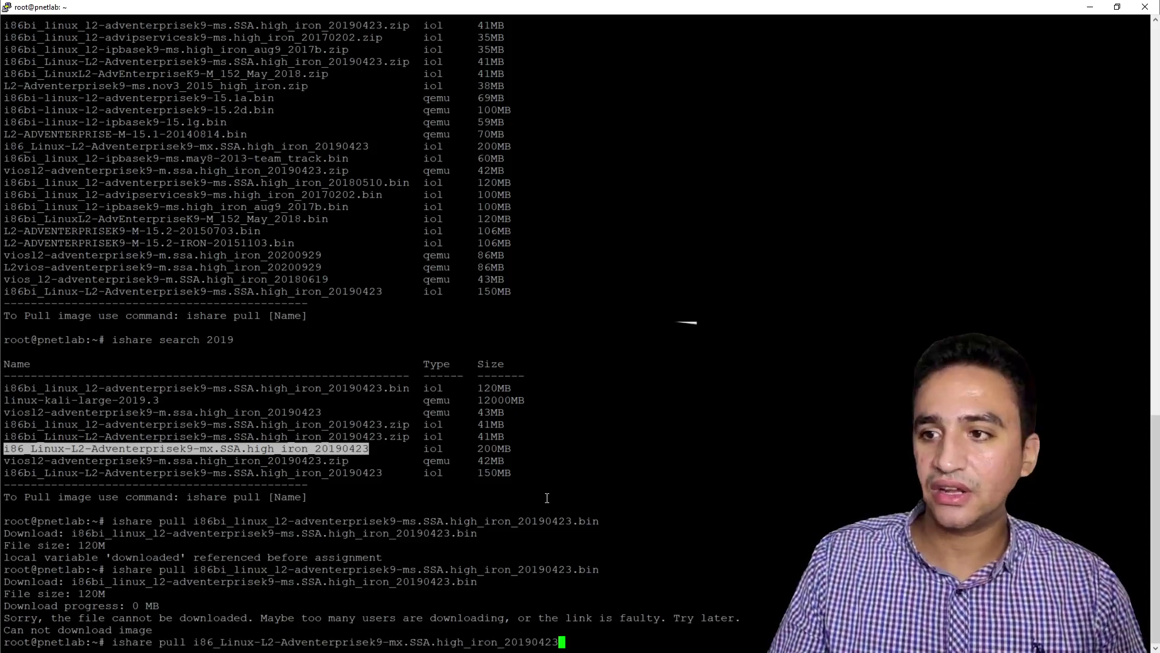
pyautogui.press('Return')
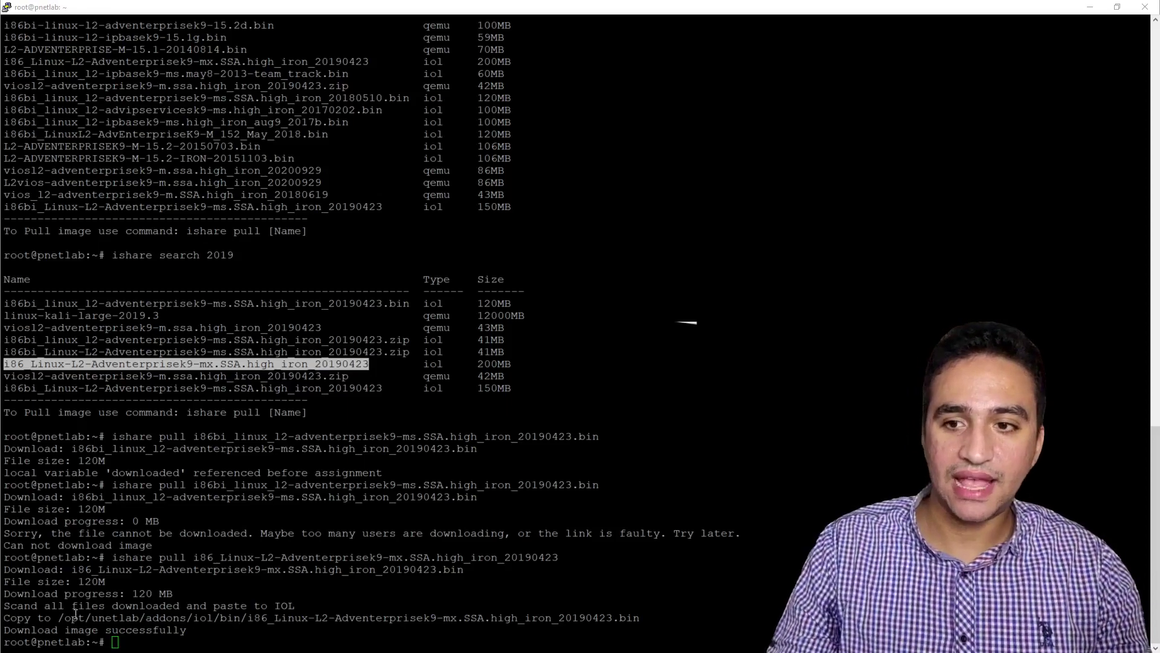
pyautogui.moveTo(5, 595); pyautogui.dragTo(163, 594)
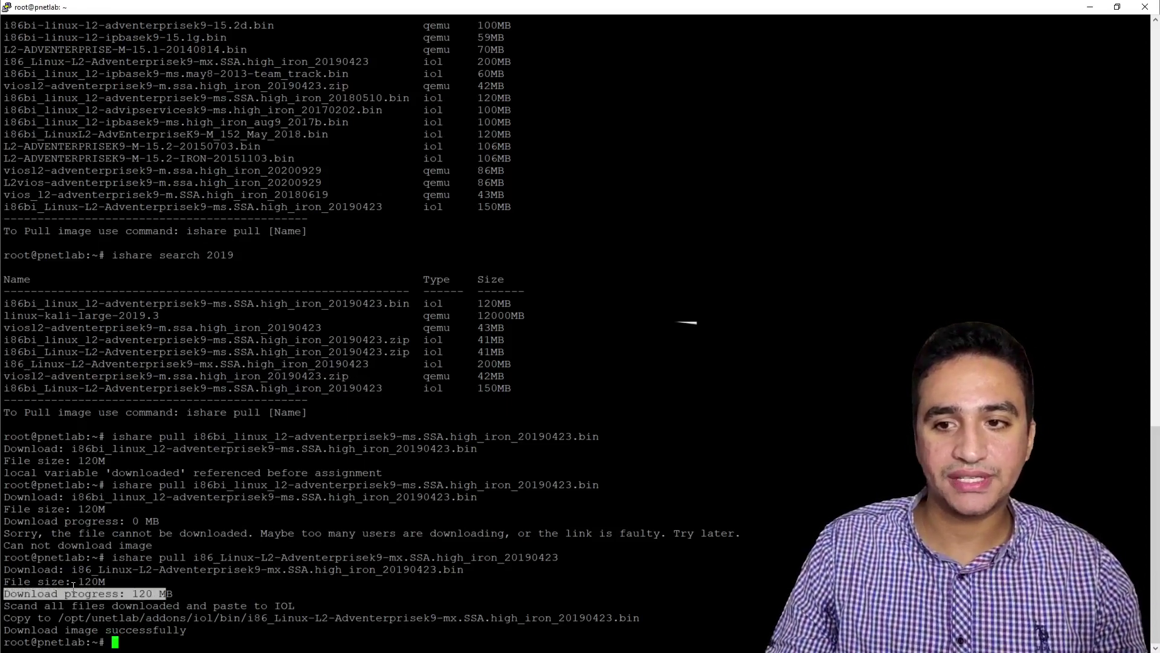
pyautogui.moveTo(72, 582); pyautogui.dragTo(101, 583)
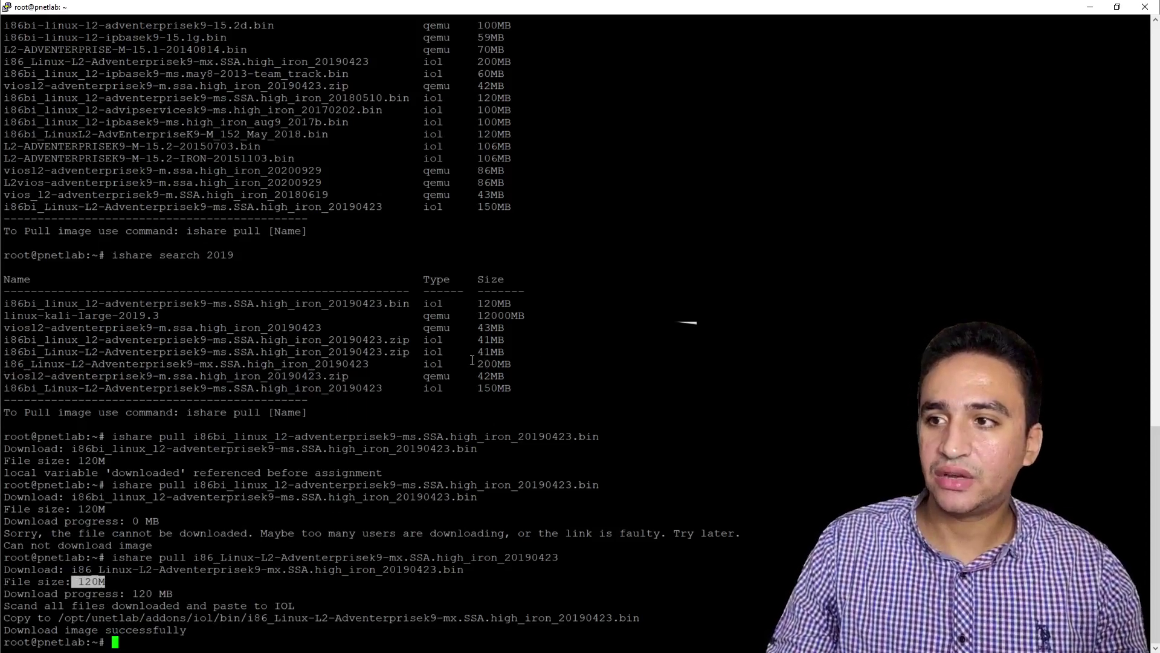
pyautogui.moveTo(476, 364); pyautogui.dragTo(511, 365)
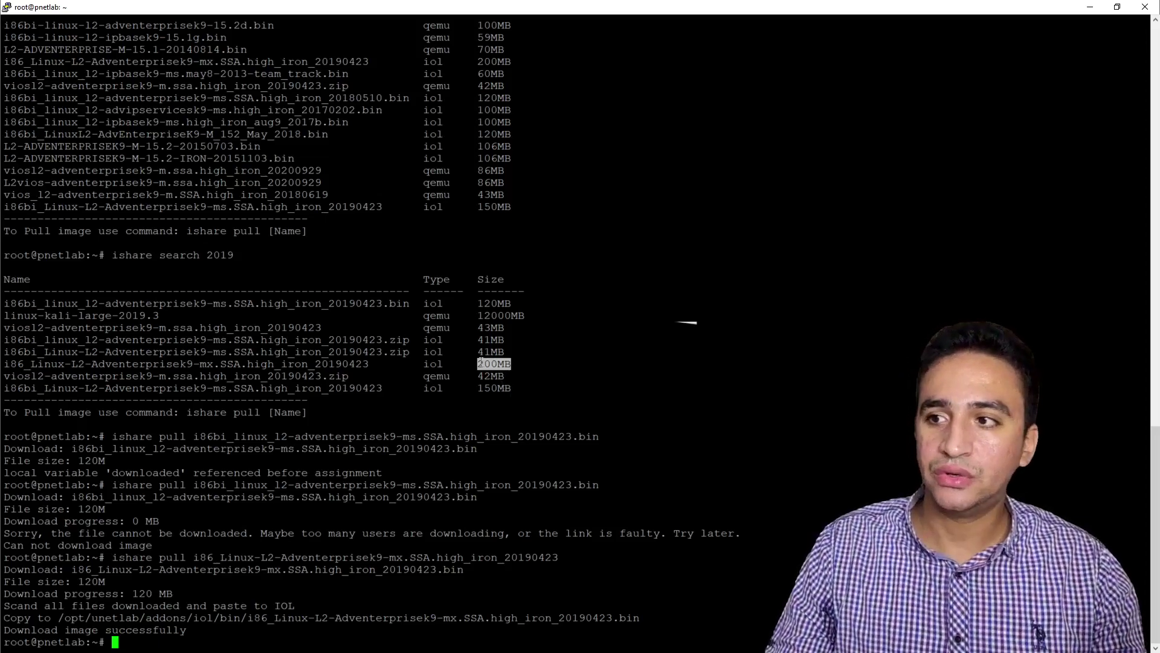
pyautogui.moveTo(478, 364); pyautogui.dragTo(515, 361)
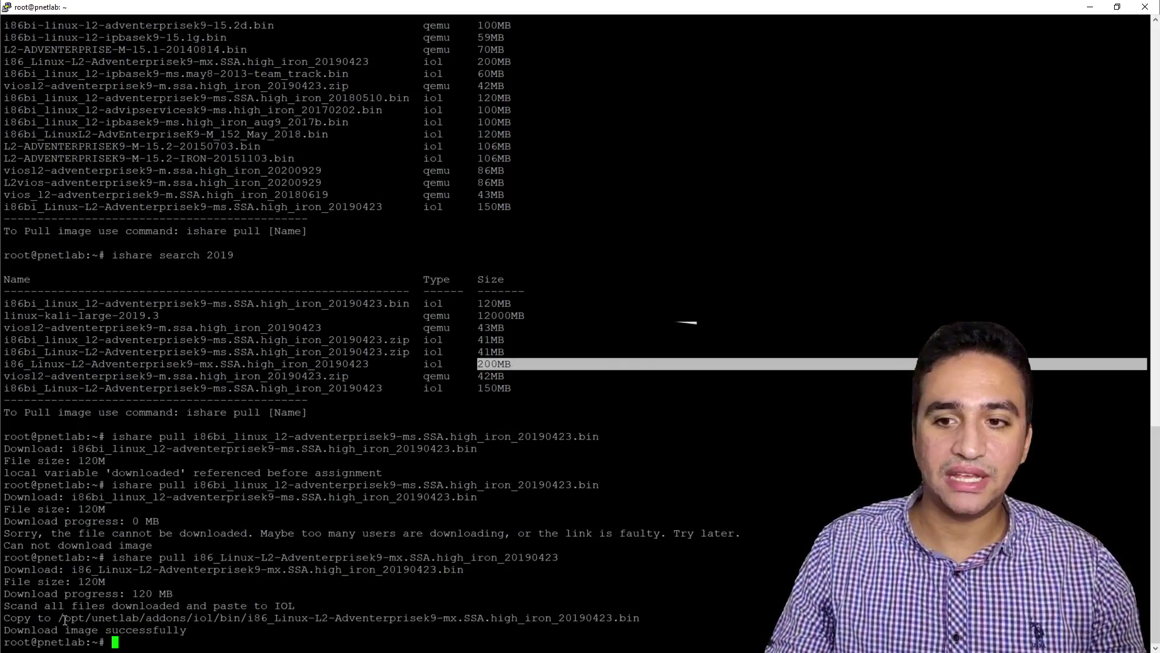
pyautogui.moveTo(59, 617); pyautogui.dragTo(334, 613)
pyautogui.moveTo(613, 609); pyautogui.dragTo(637, 618)
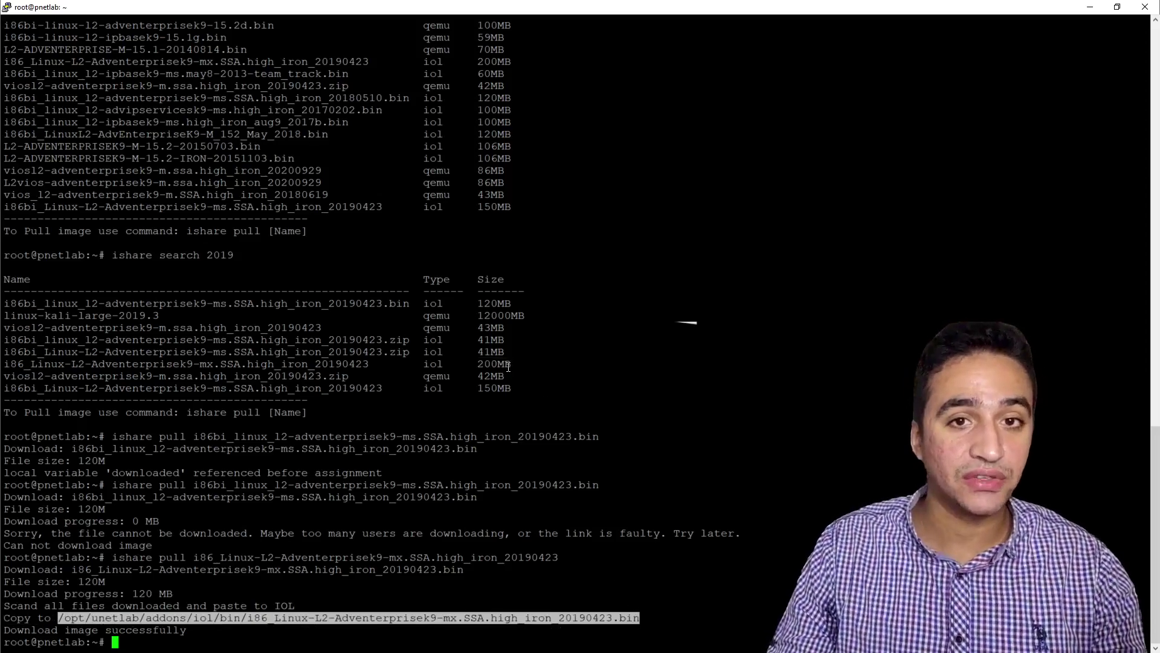
pyautogui.click(582, 478)
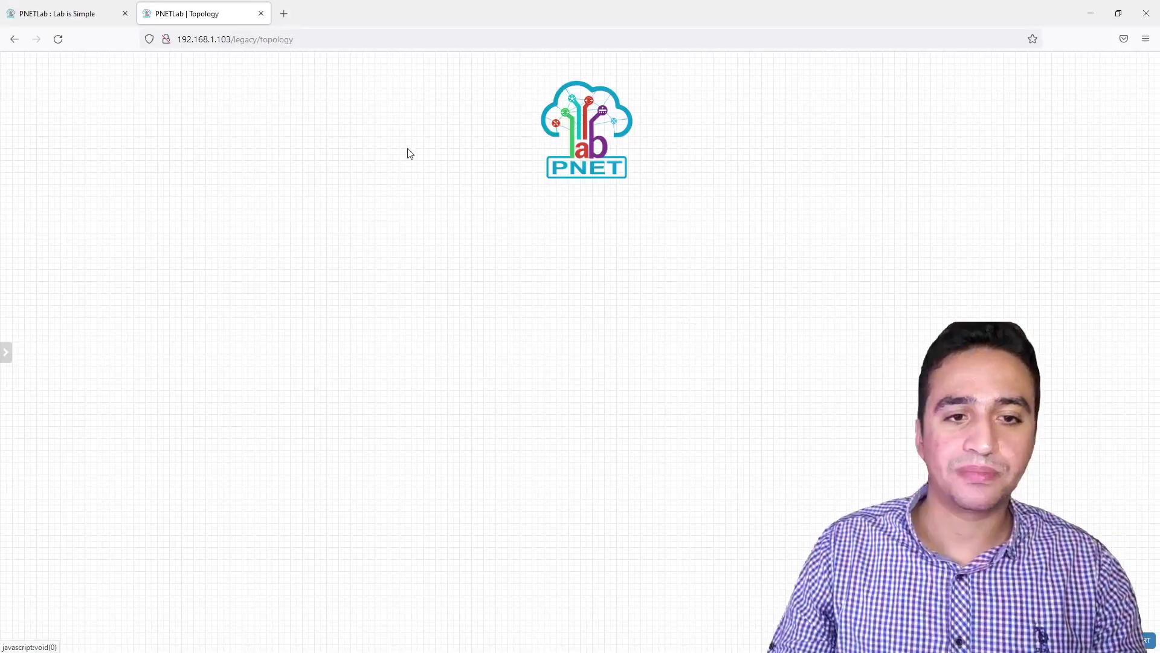
# - Reload the lab topology with F5 so the Add a New Node templates list Cisco IOL L2
pyautogui.click(9, 79)
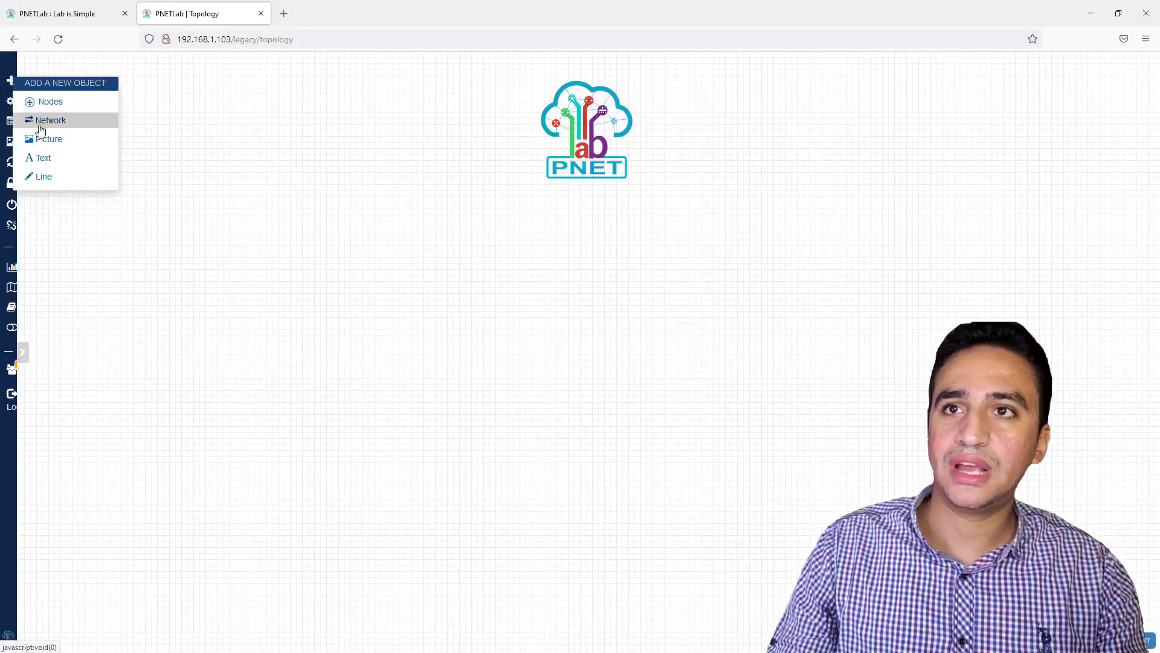
pyautogui.click(72, 104)
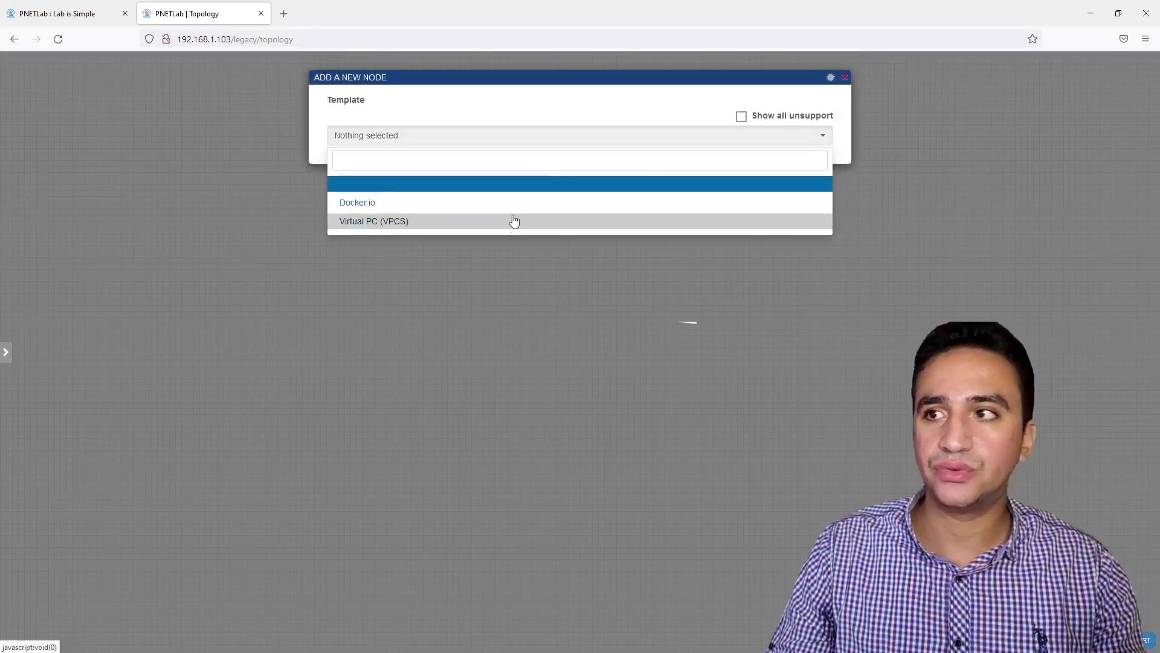
pyautogui.click(458, 314)
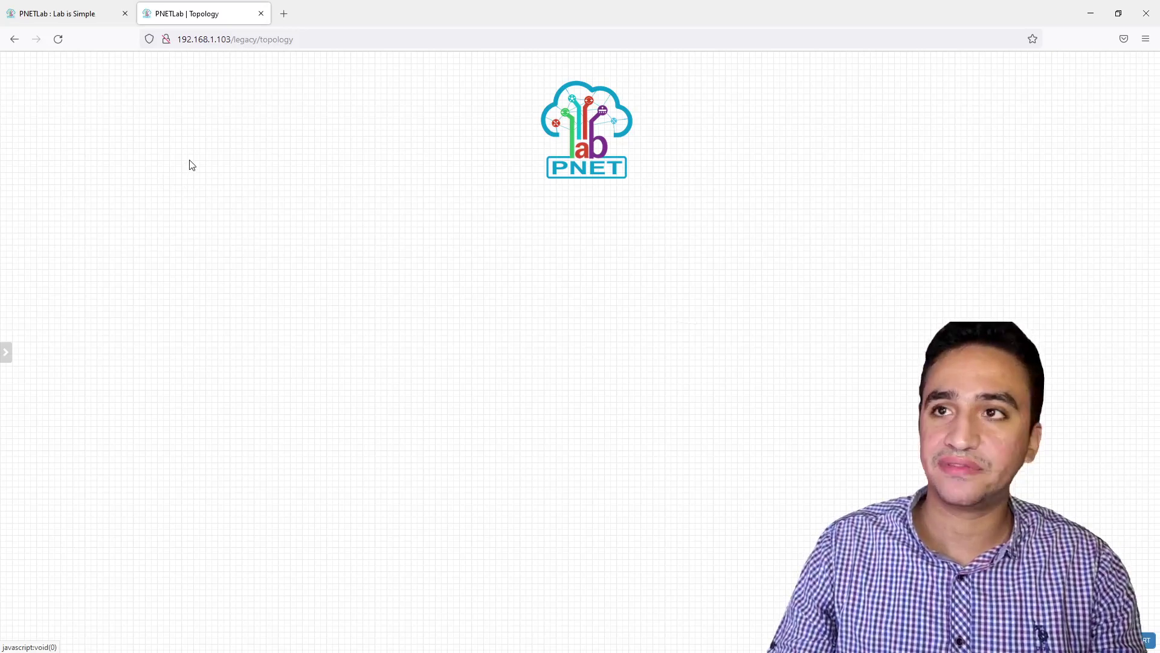
pyautogui.press('F5')
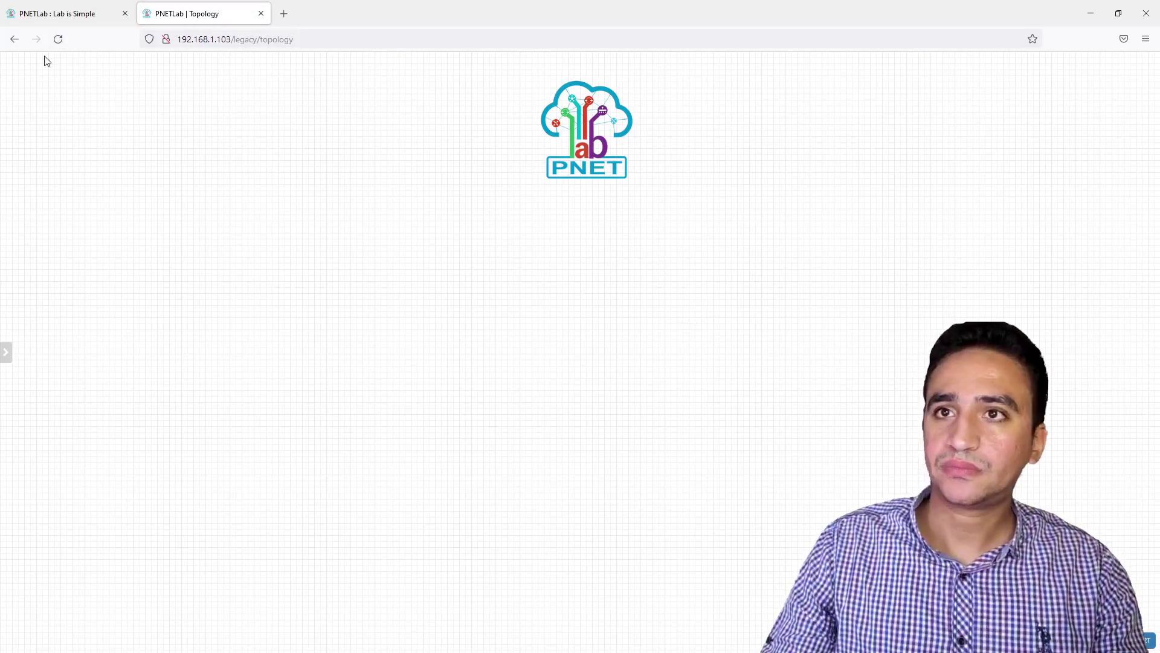
pyautogui.rightClick(484, 184)
pyautogui.click(493, 204)
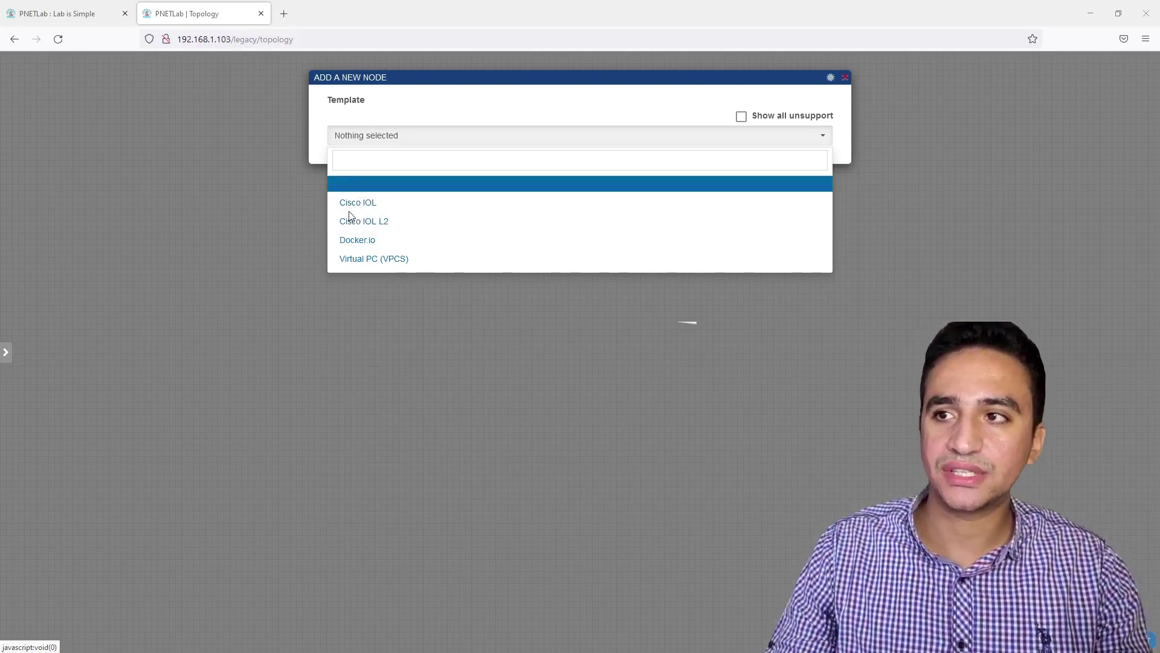
# - Add node R1 from the Cisco IOL template with the i86_Linux-L2 image and place it mid-canvas
pyautogui.click(381, 226)
pyautogui.click(674, 183)
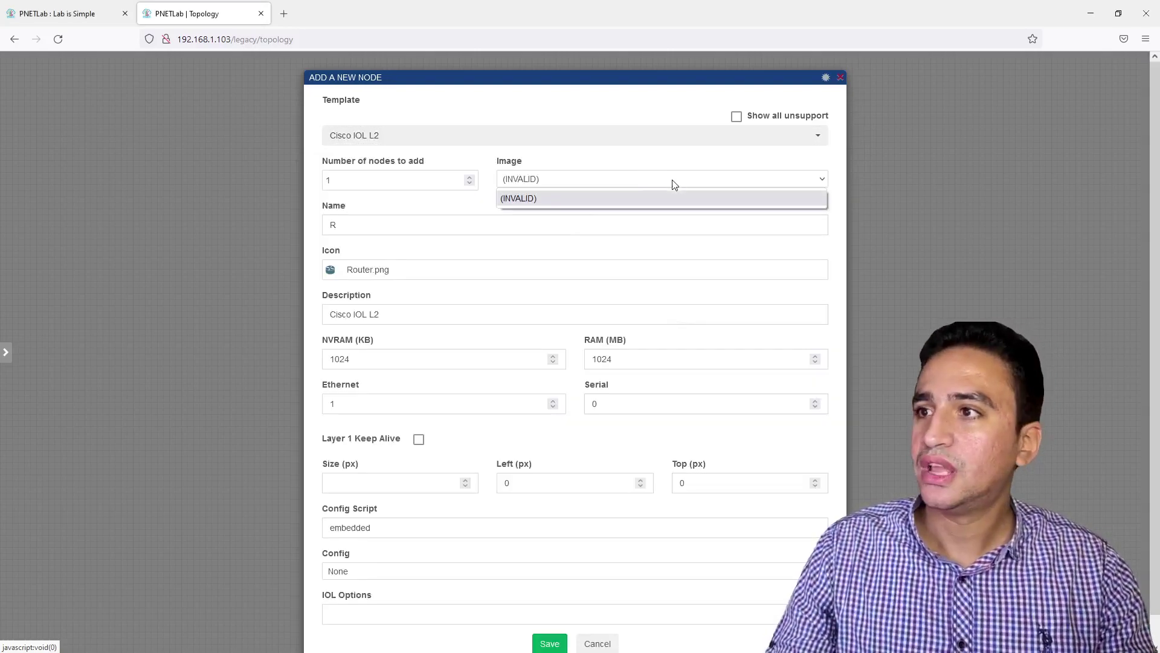
pyautogui.click(515, 163)
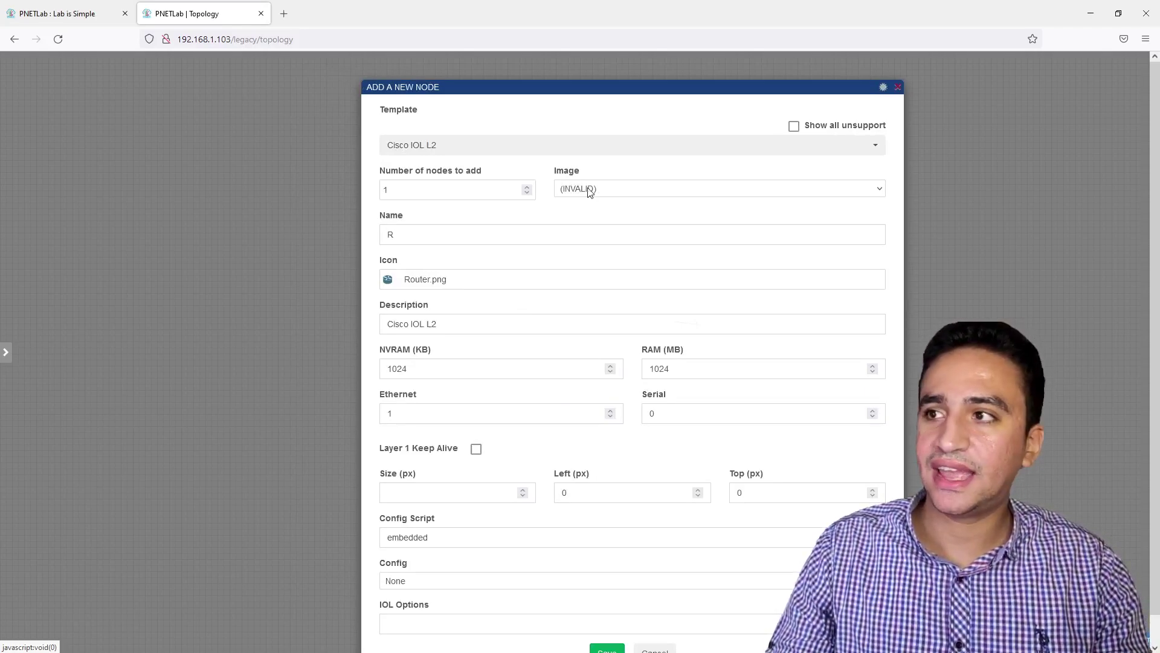
pyautogui.click(463, 148)
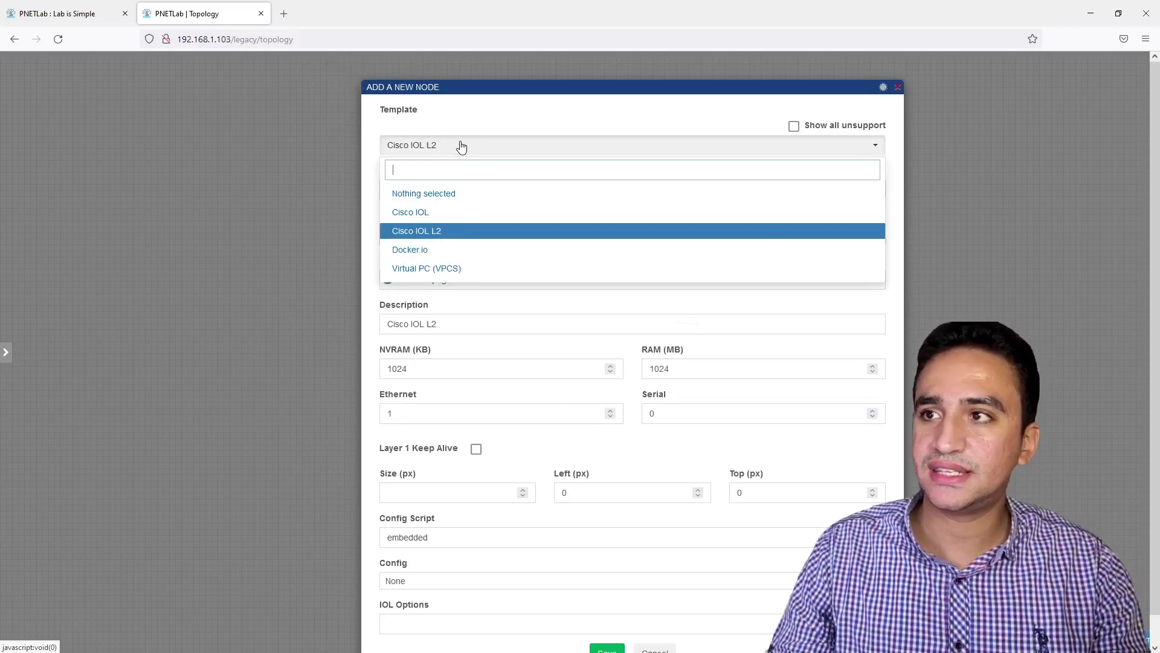
pyautogui.click(424, 216)
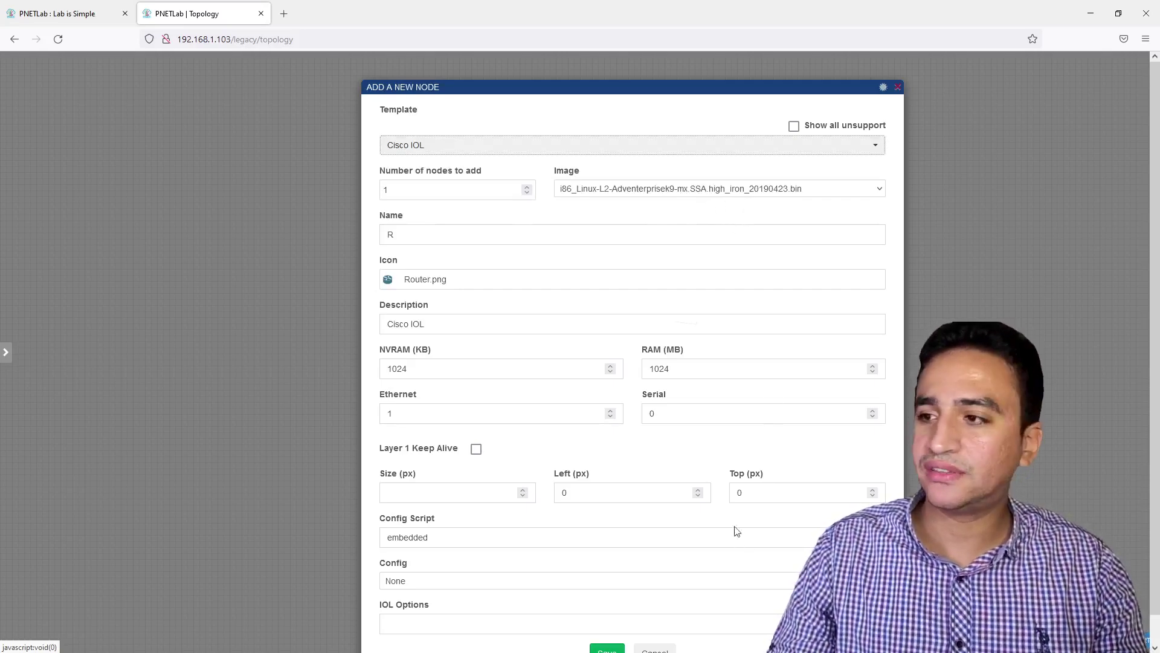
pyautogui.moveTo(681, 348); pyautogui.dragTo(623, 345)
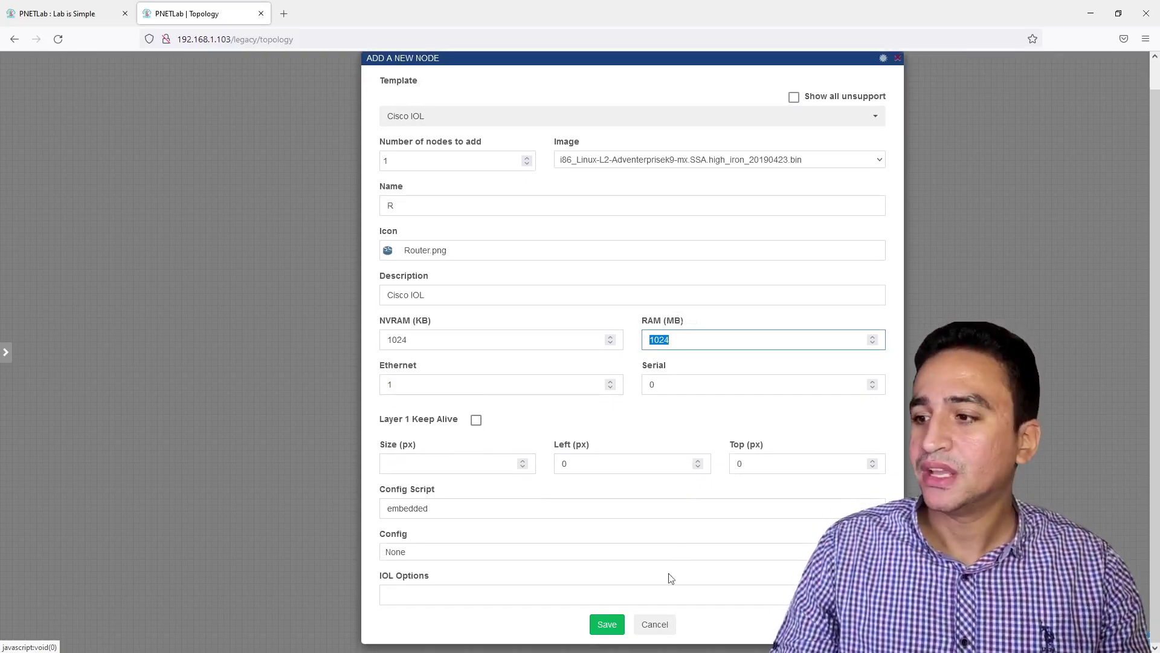
pyautogui.click(608, 626)
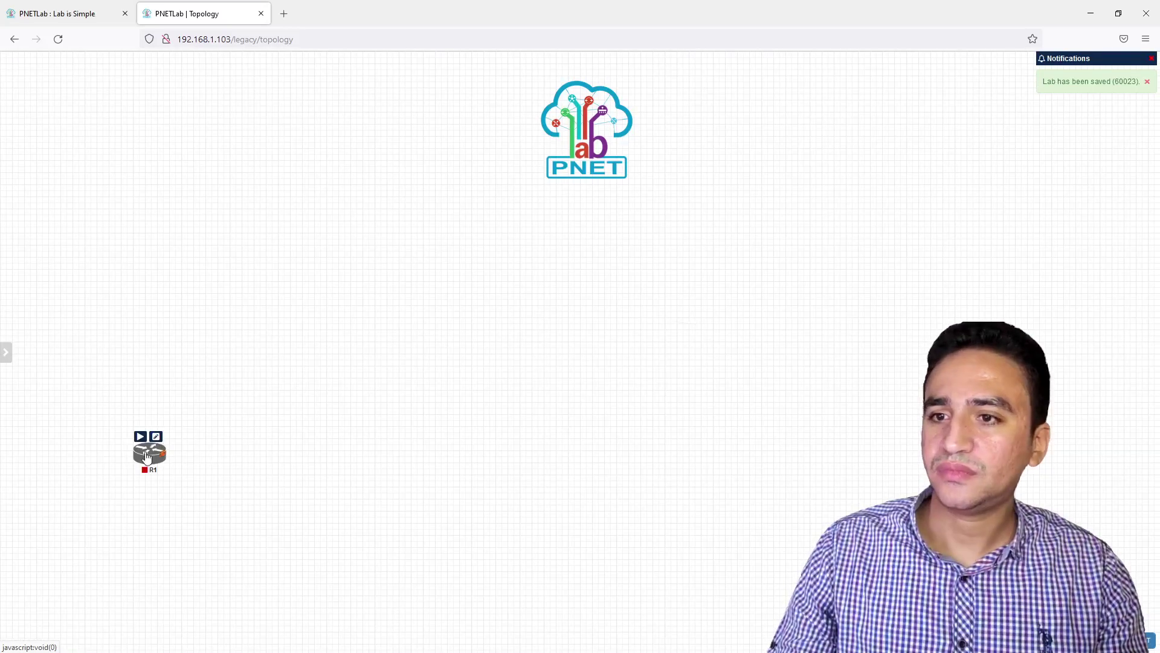
pyautogui.moveTo(147, 457); pyautogui.dragTo(526, 337)
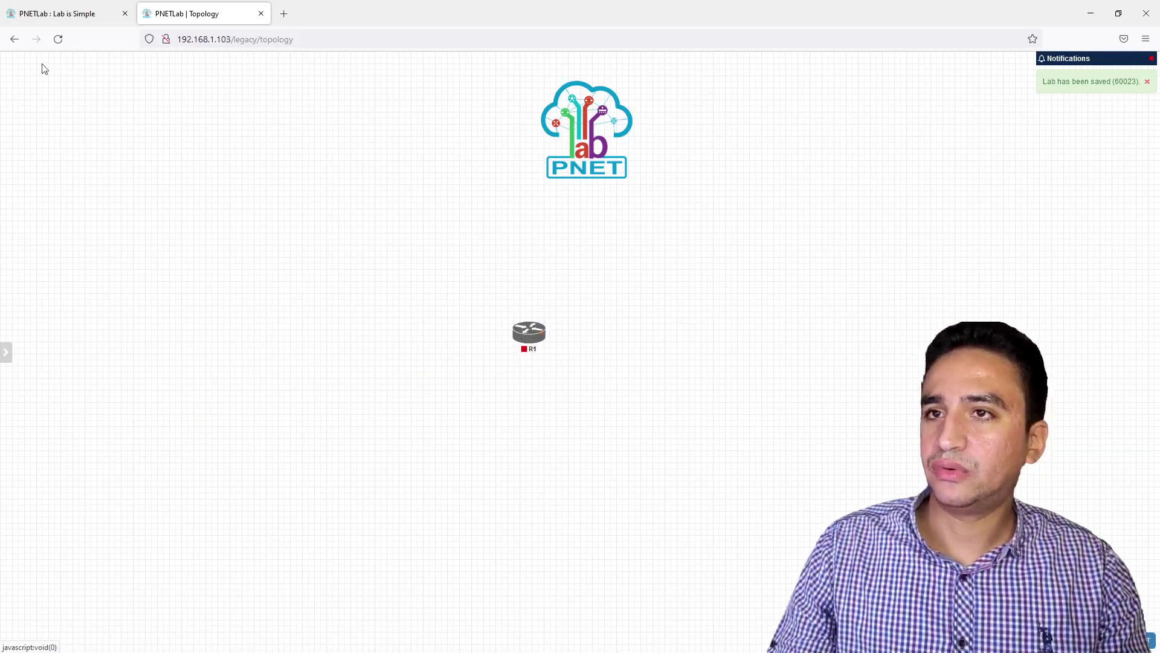
pyautogui.click(16, 82)
pyautogui.click(64, 110)
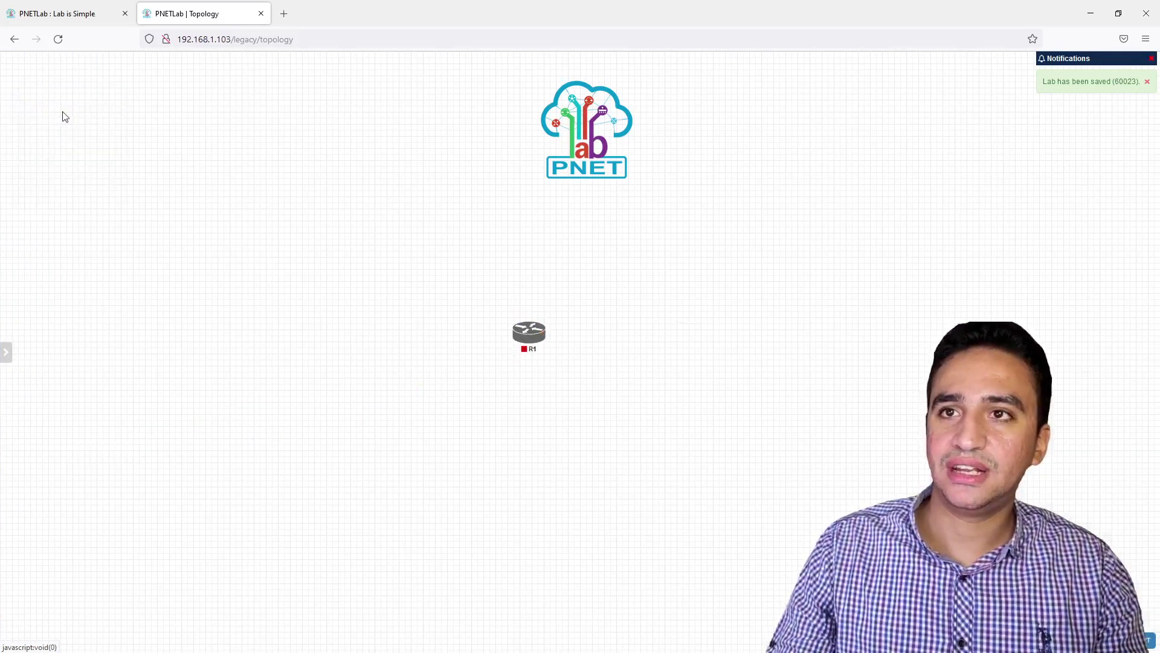
# - Choose the Cisco IOL template and set the node icon to Switch Blue.png
pyautogui.click(400, 202)
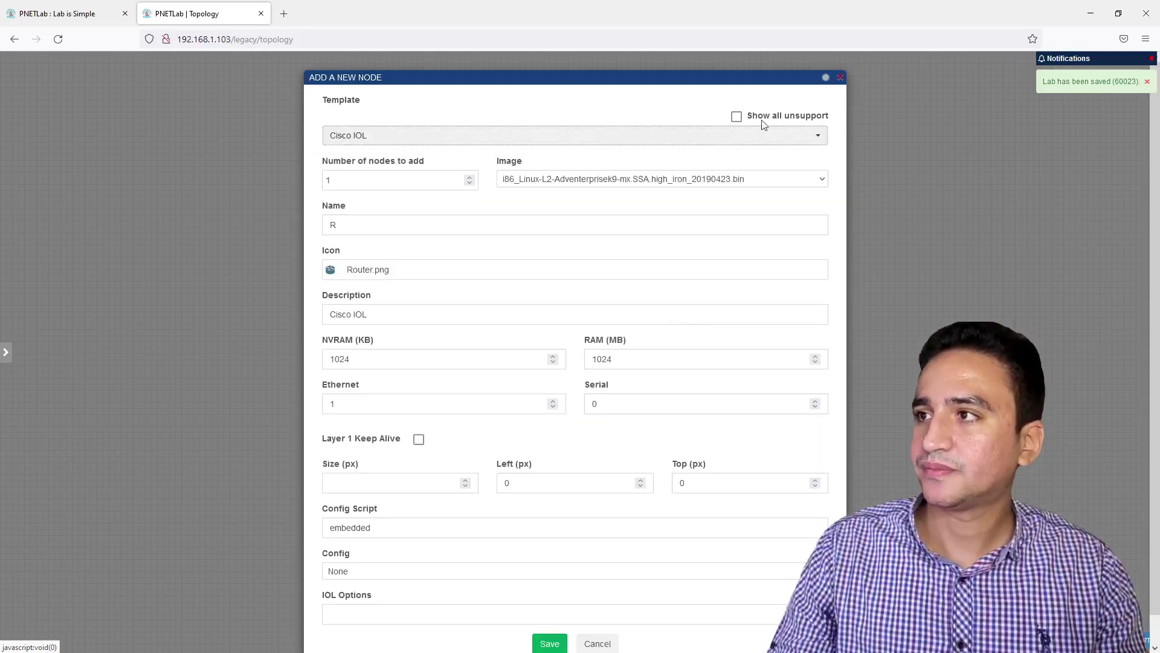
pyautogui.click(720, 180)
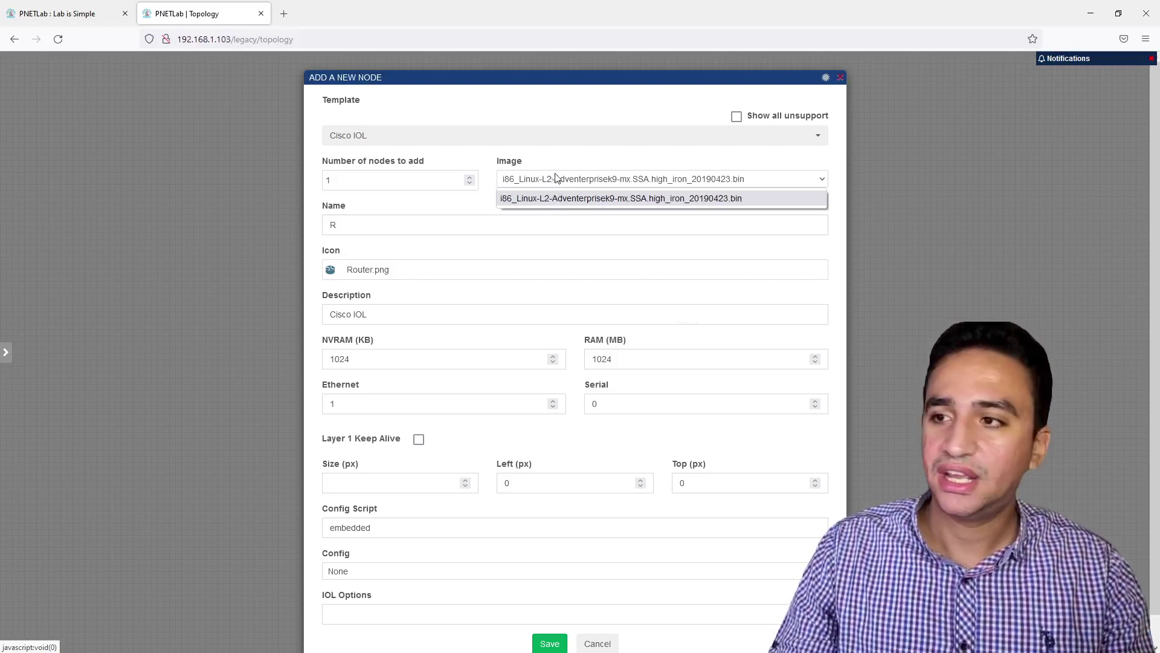
pyautogui.click(434, 276)
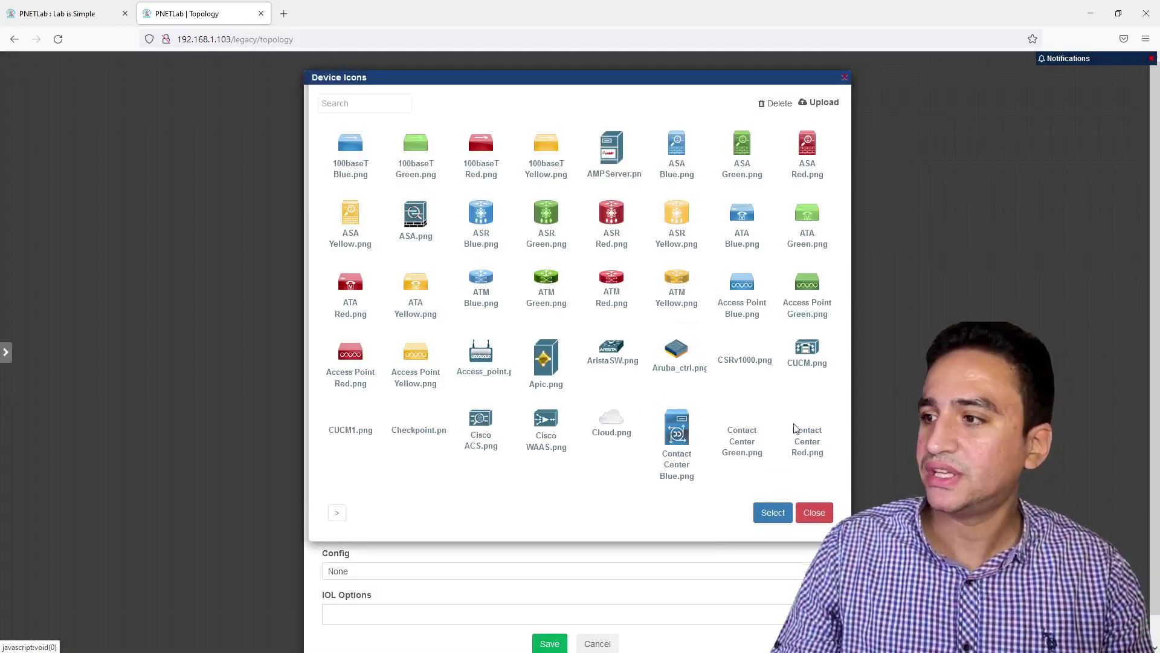
pyautogui.click(338, 514)
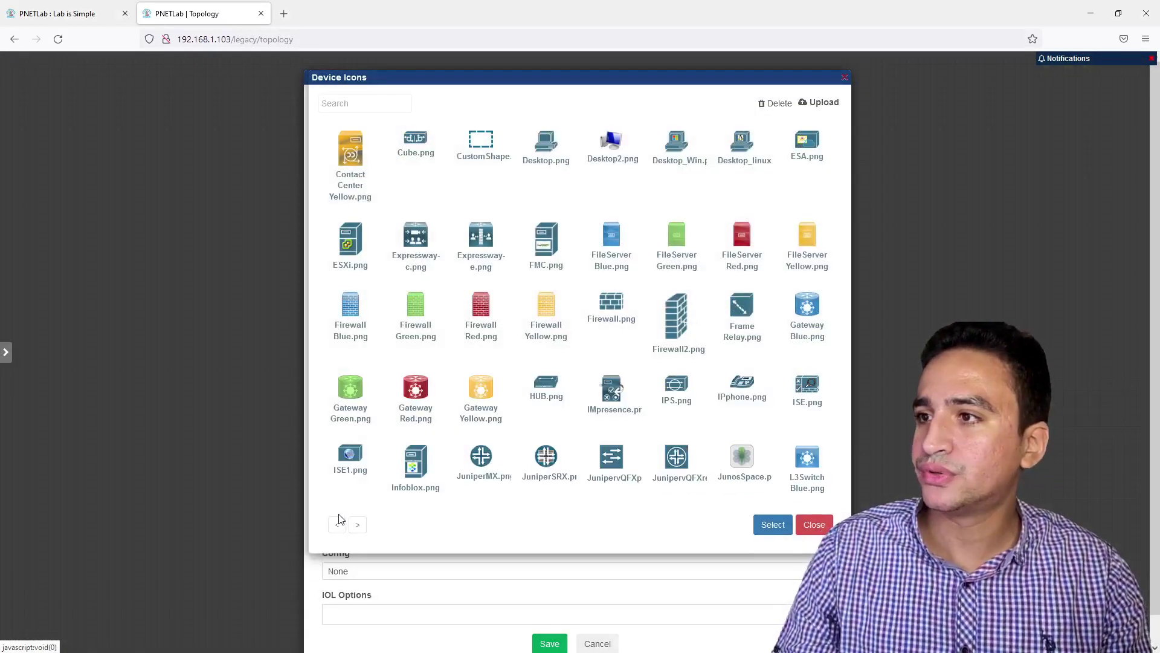
pyautogui.click(356, 524)
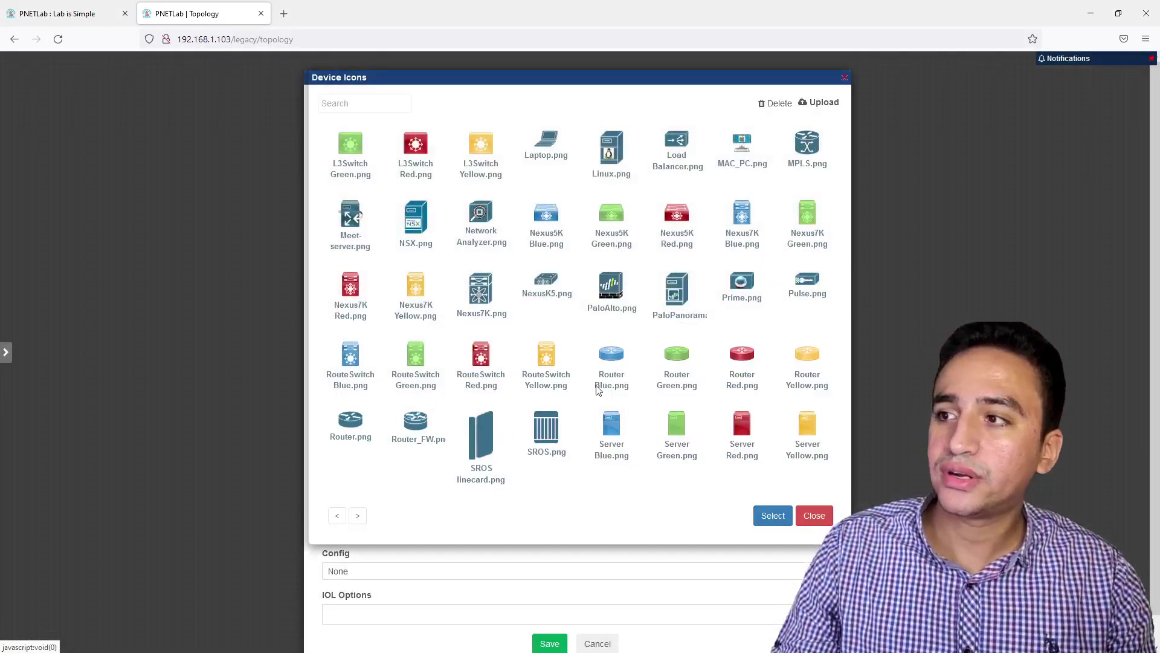
pyautogui.click(357, 516)
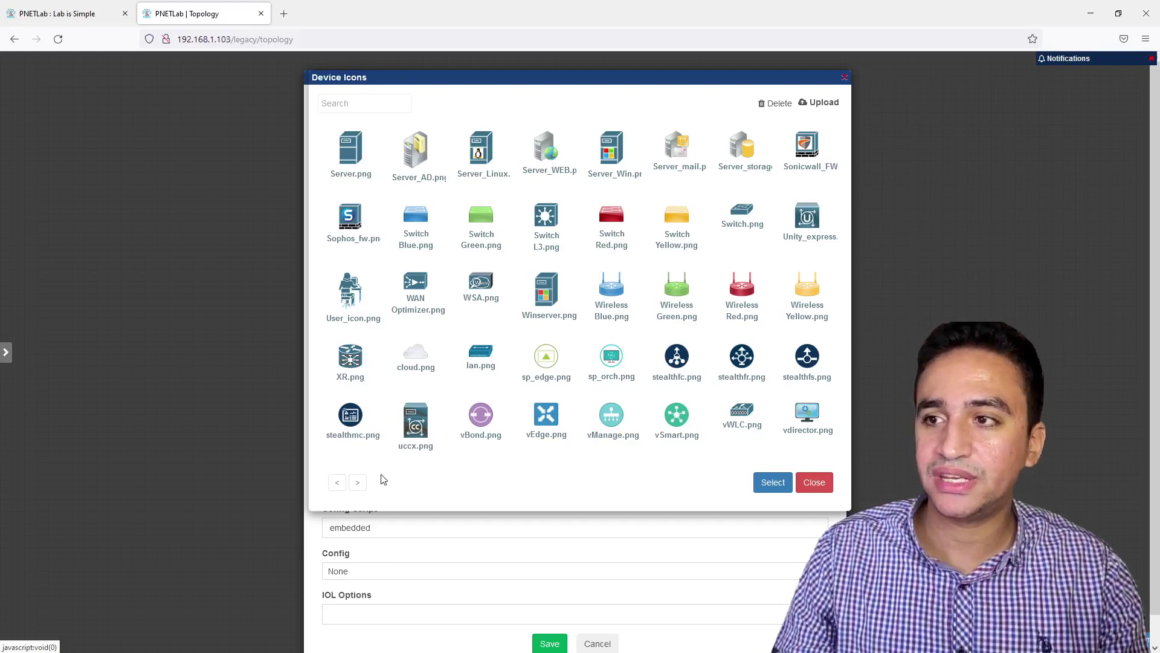
pyautogui.click(337, 483)
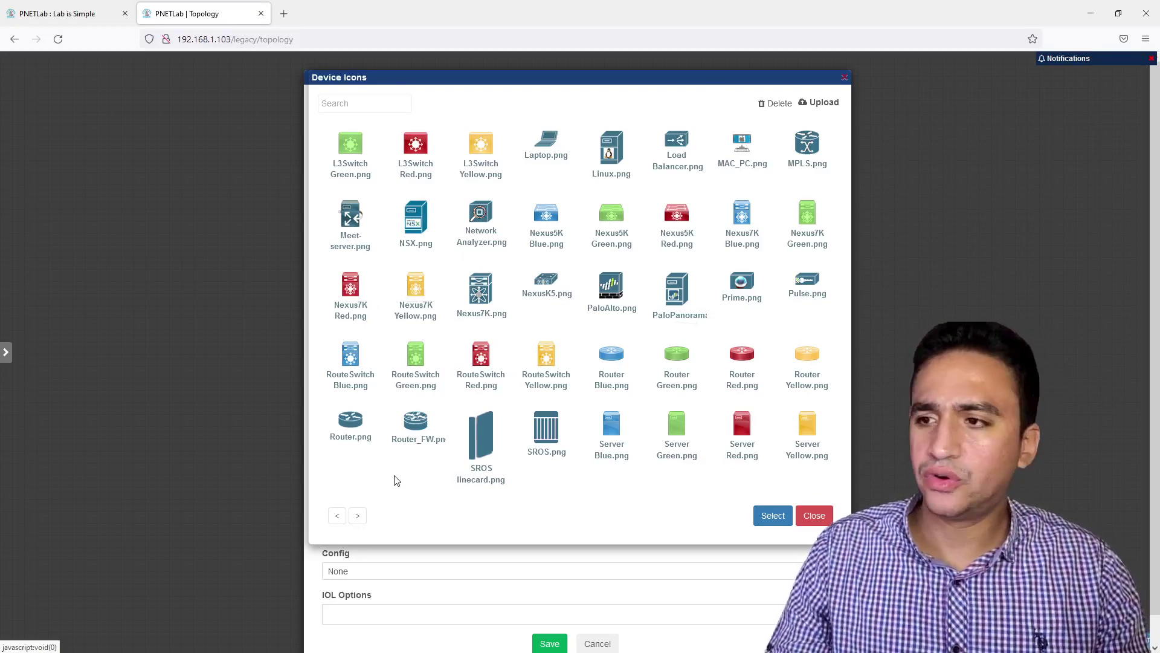
pyautogui.click(359, 515)
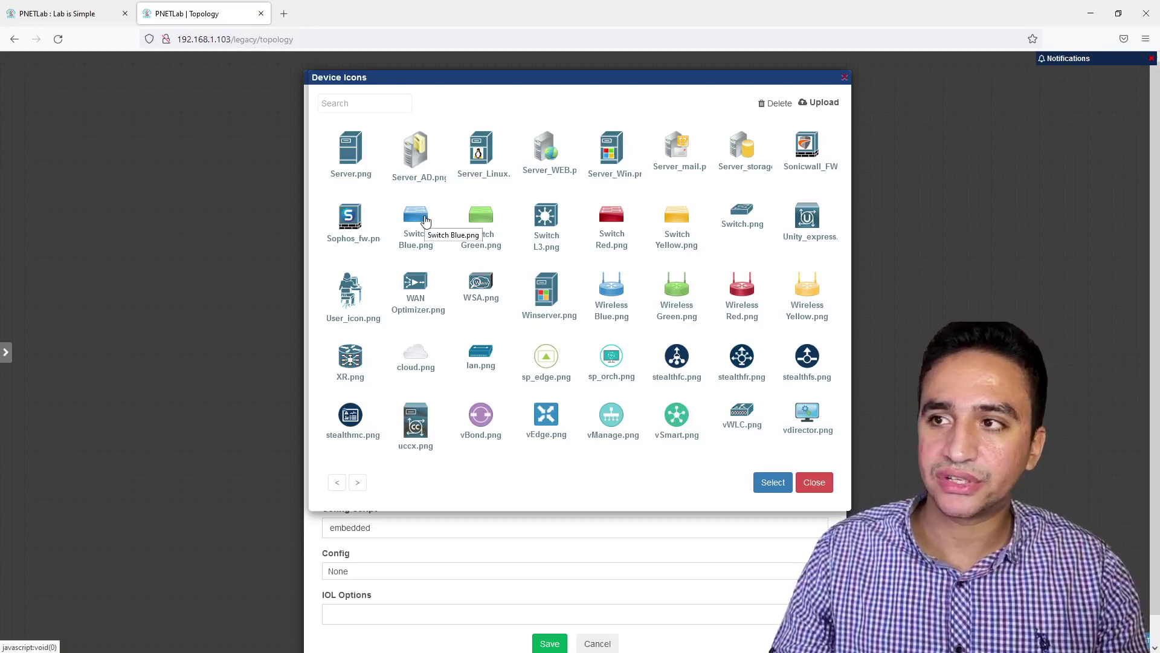
pyautogui.click(423, 222)
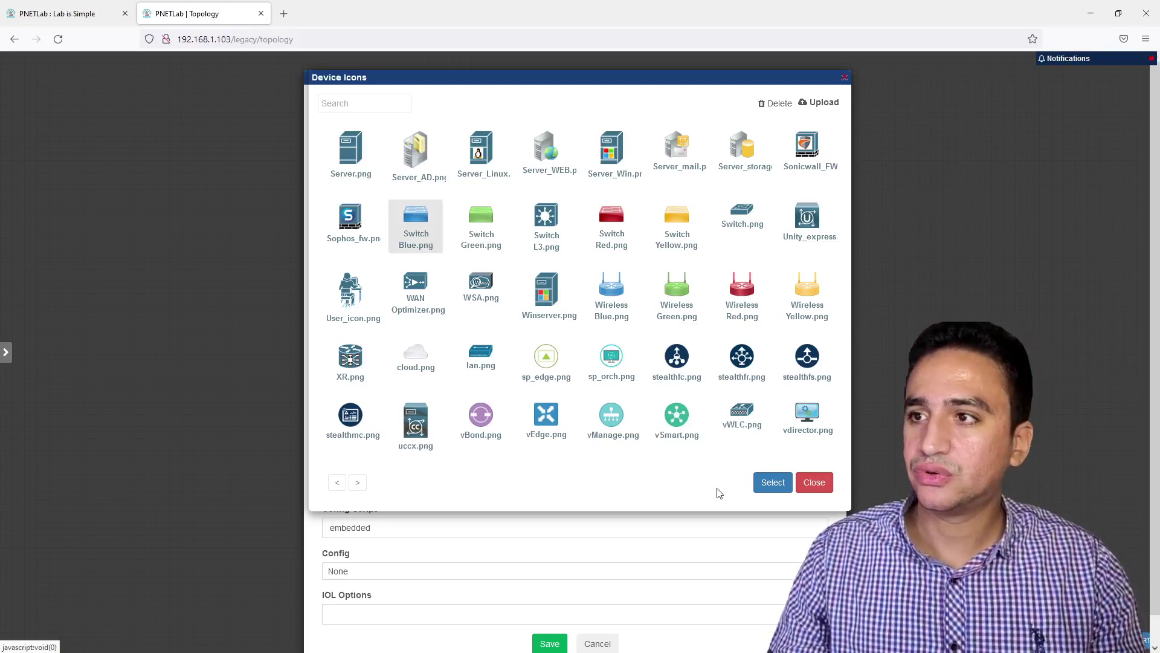
pyautogui.click(771, 483)
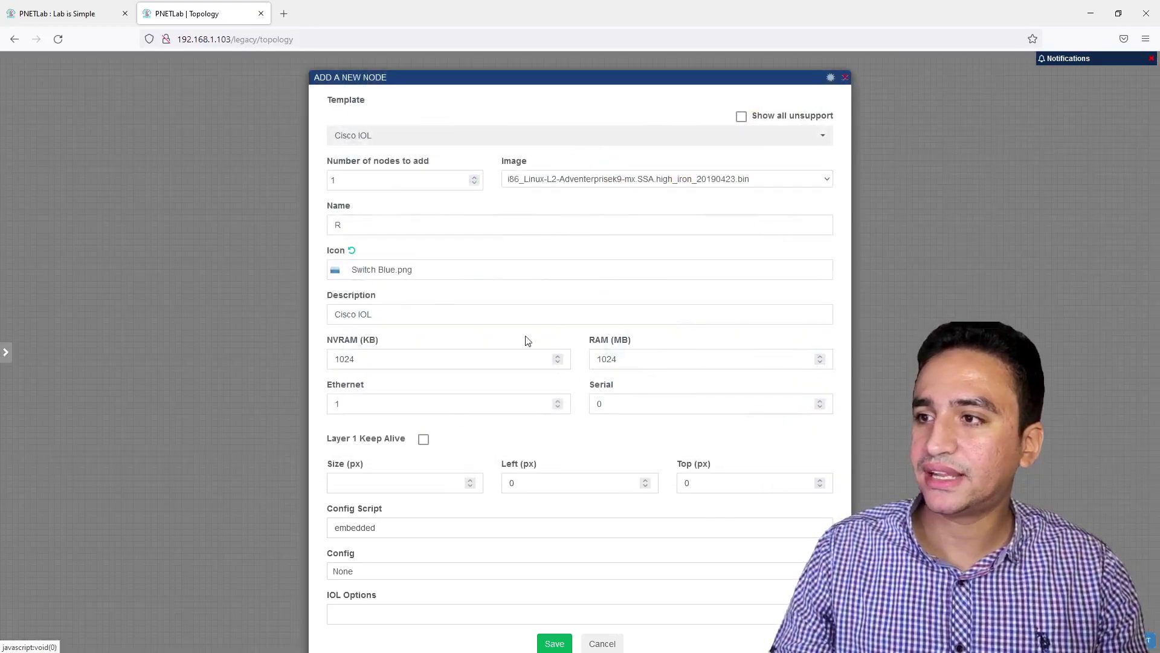
# - Name the node 'Switch', save it, and place it beside R1
pyautogui.doubleClick(375, 222)
pyautogui.write('Swi')
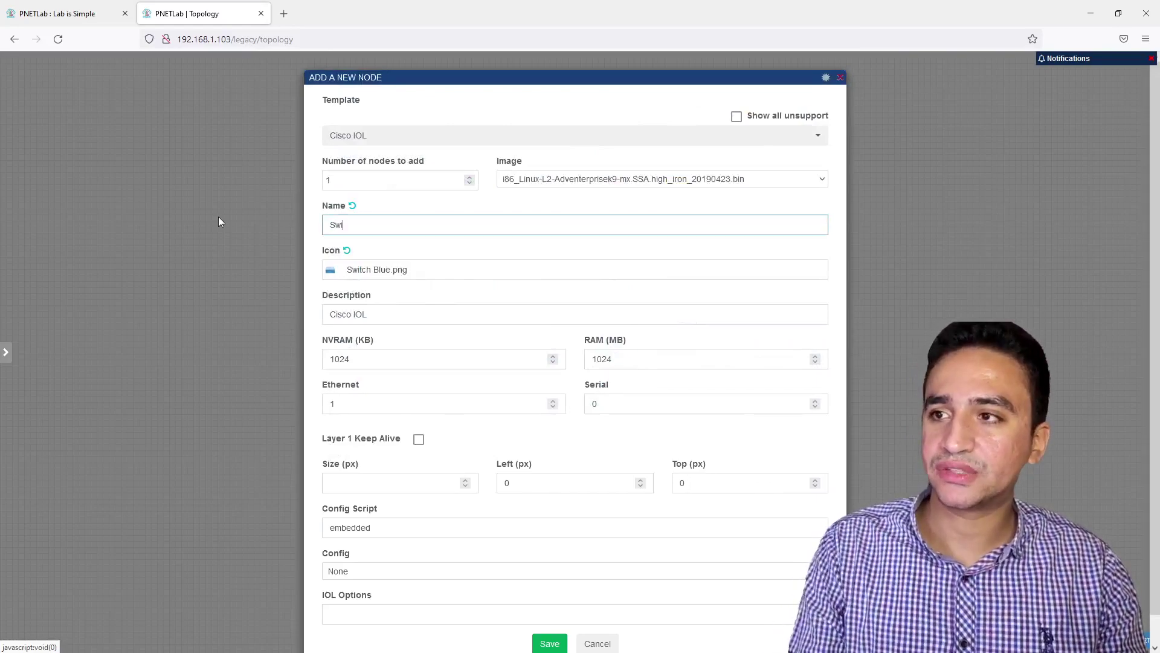
pyautogui.write('tch')
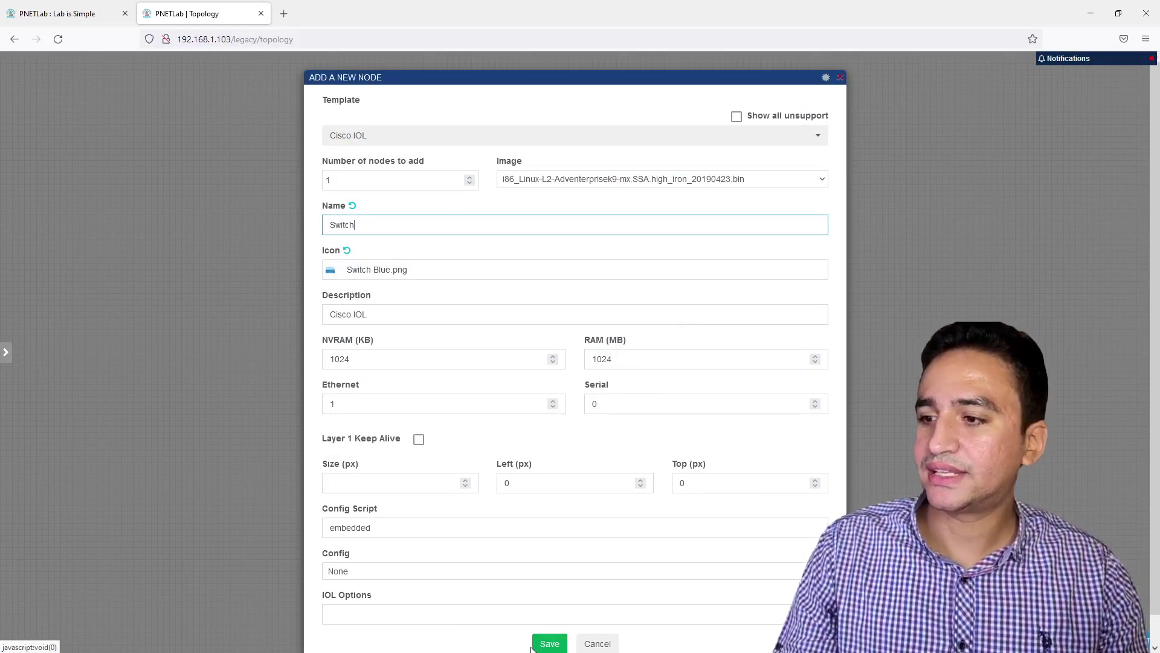
pyautogui.click(547, 643)
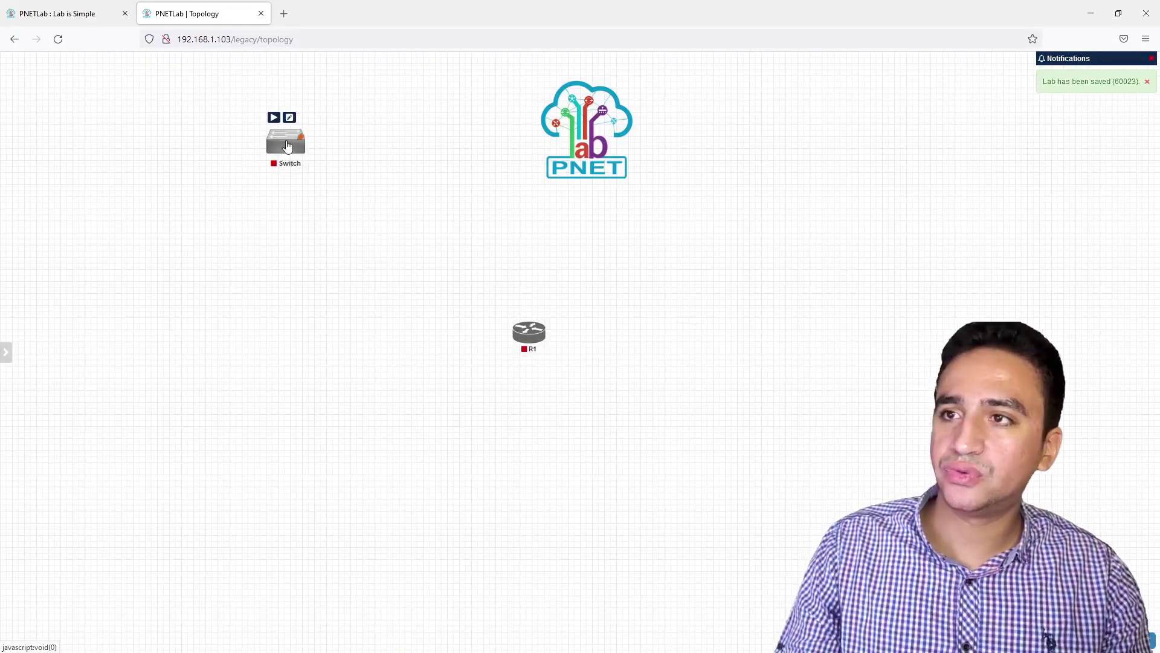
pyautogui.moveTo(288, 147); pyautogui.dragTo(412, 341)
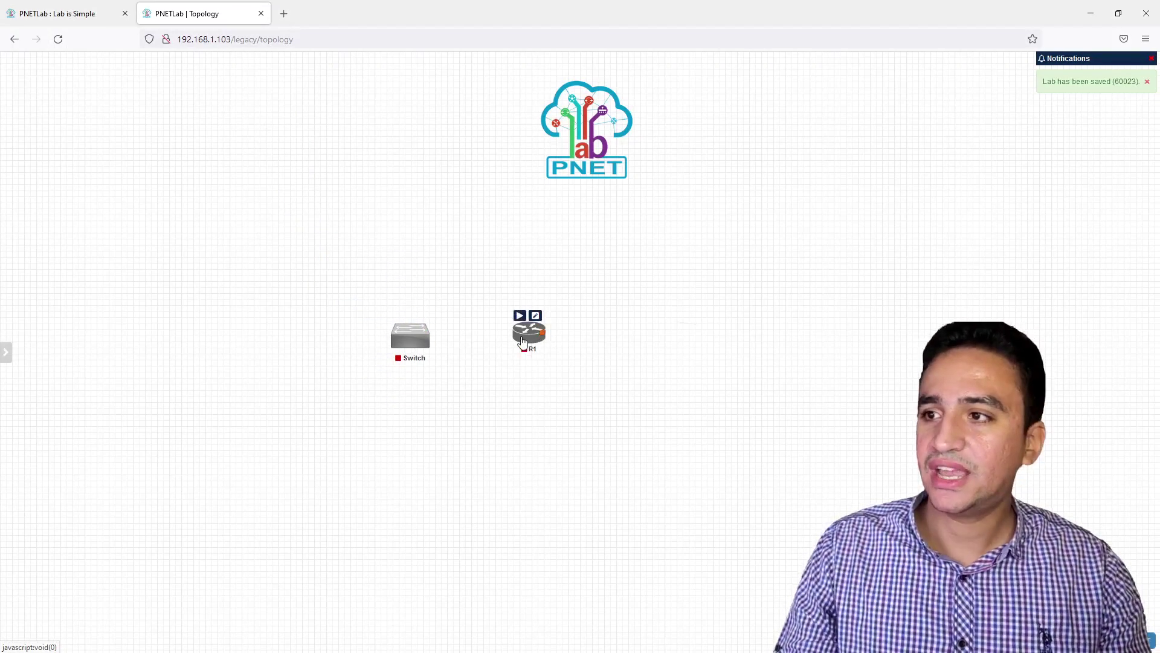
# - Give node R1 the Switch Blue.png icon in its settings
pyautogui.click(535, 316)
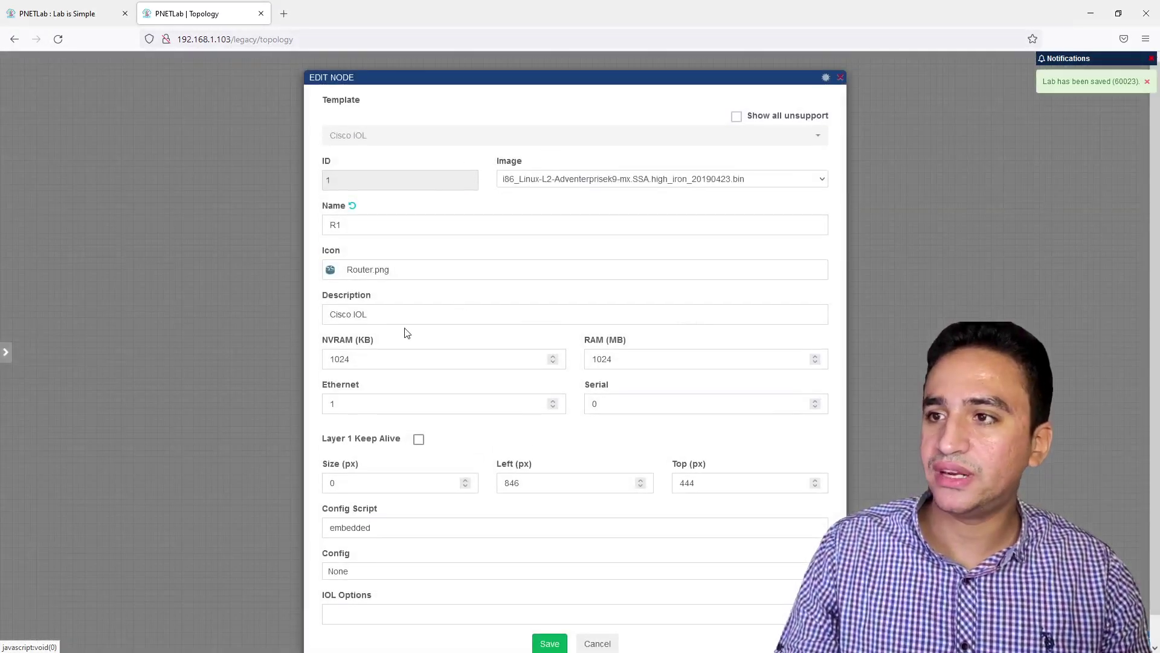
pyautogui.tripleClick(401, 317)
pyautogui.click(423, 269)
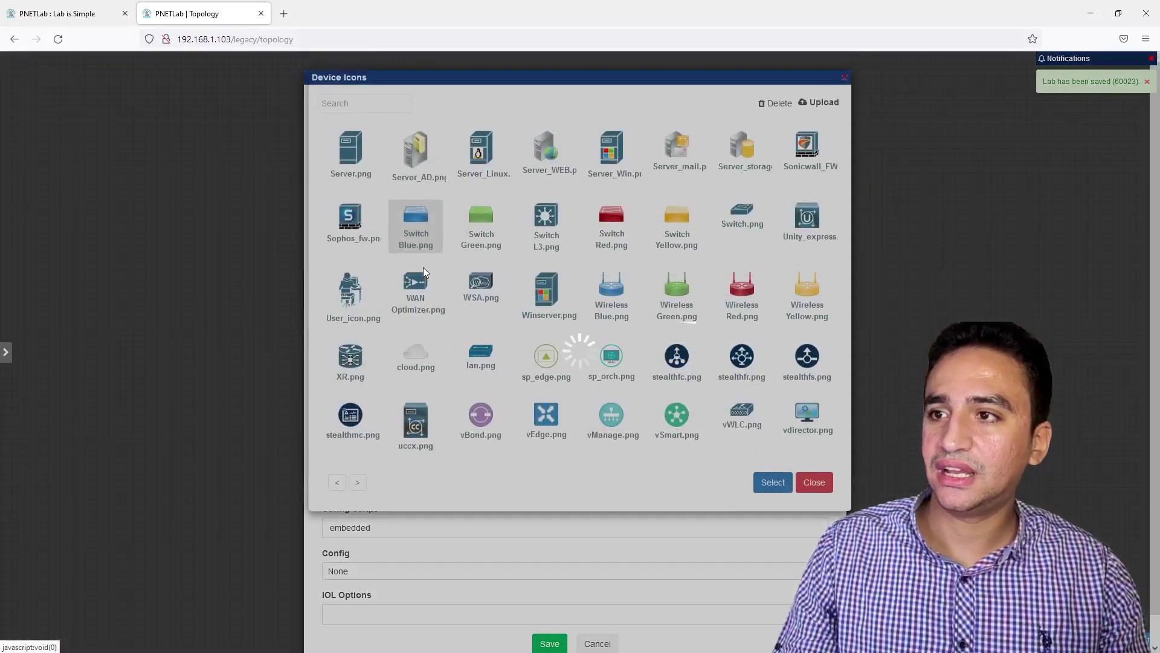
pyautogui.click(361, 483)
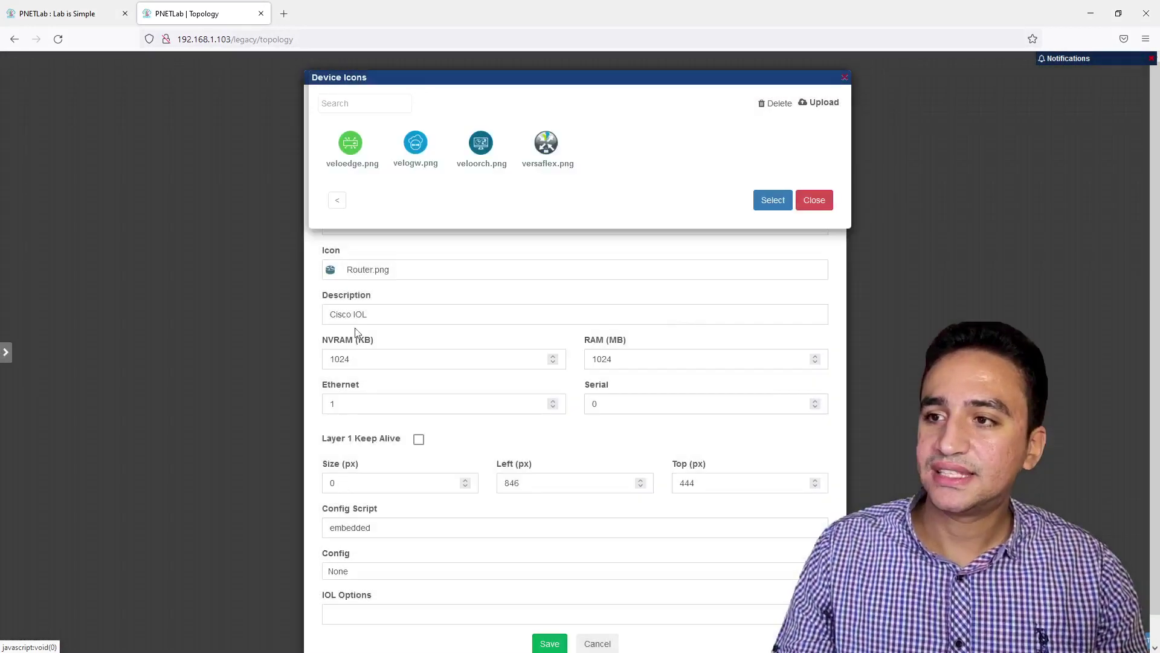
pyautogui.click(331, 201)
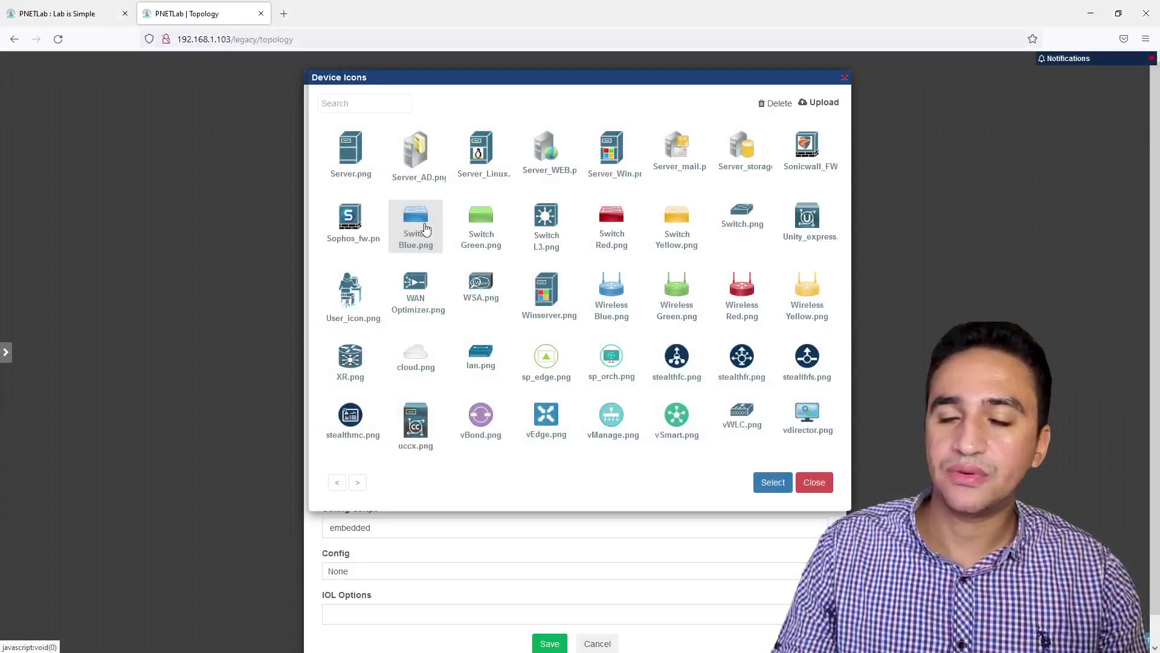
pyautogui.click(777, 484)
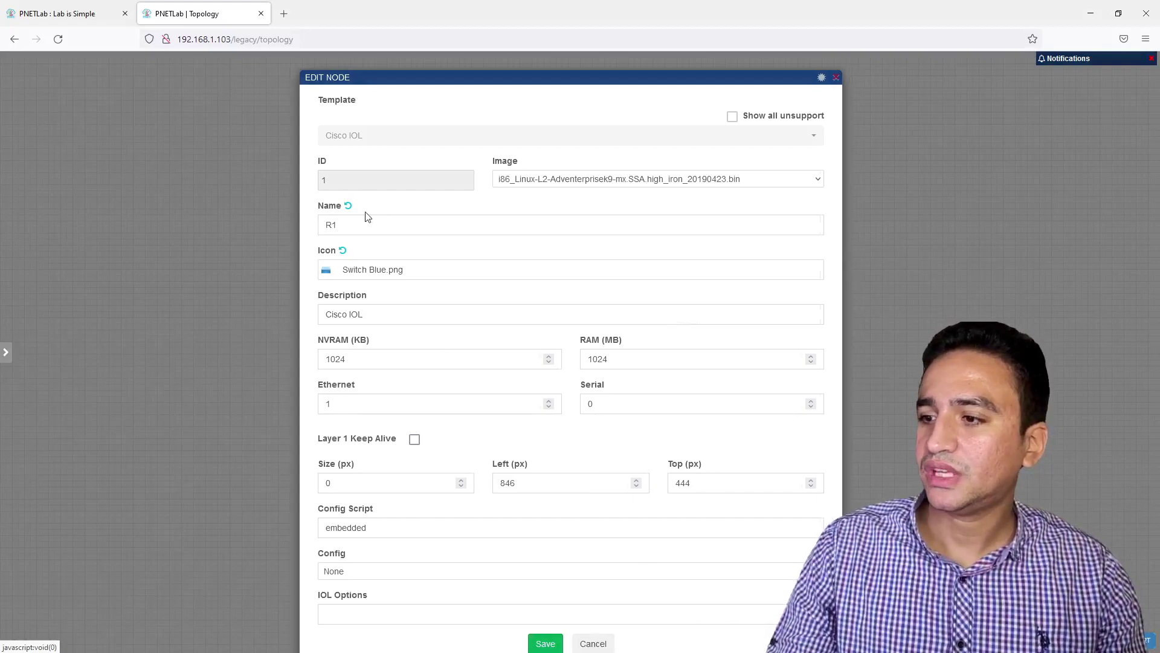
# - Rename the node to 'Switch', save it, and move it further right
pyautogui.doubleClick(342, 225)
pyautogui.write('Switch')
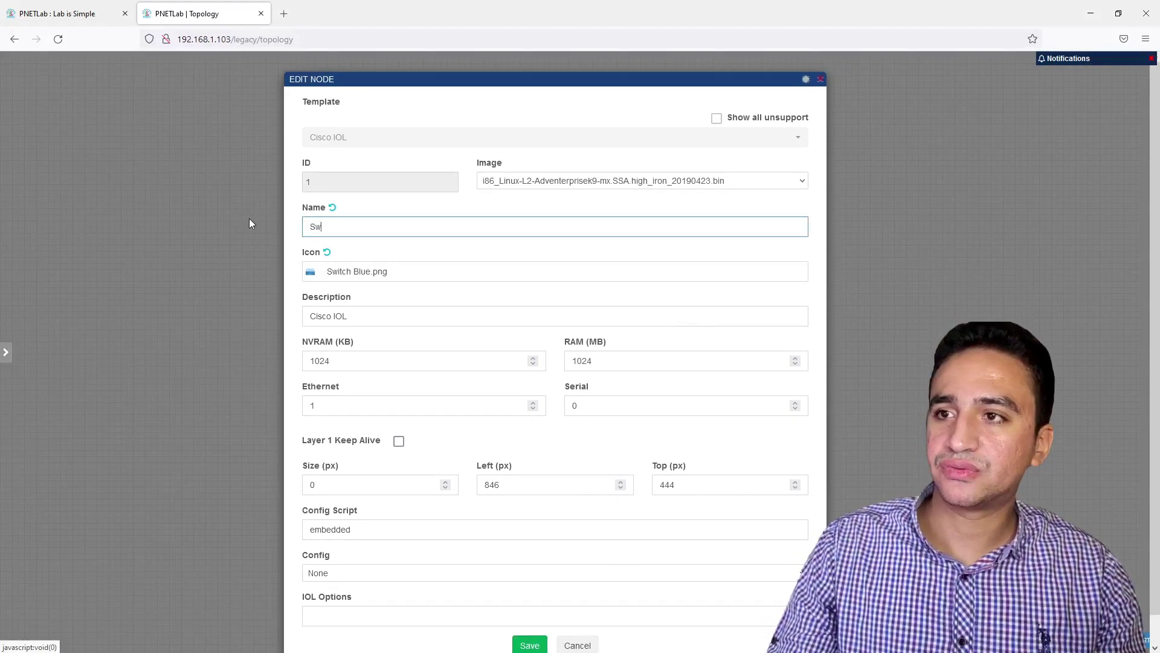
pyautogui.click(528, 644)
pyautogui.moveTo(535, 332); pyautogui.dragTo(608, 331)
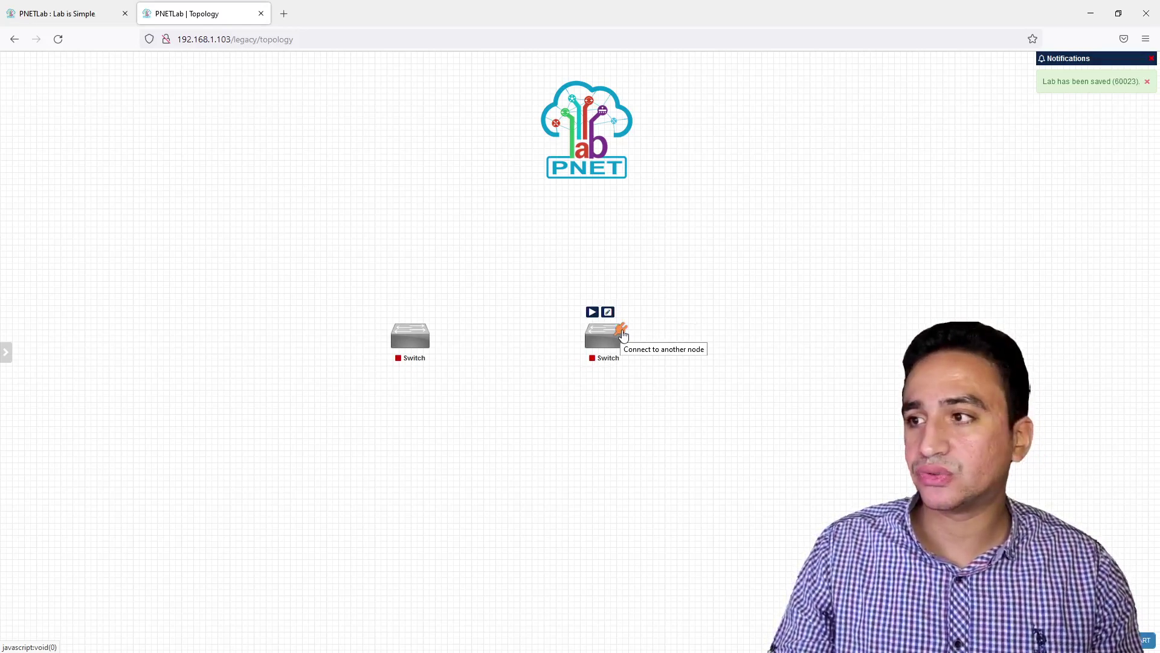
# - Drag a link from the right Switch onto the left Switch to open Add connection
pyautogui.moveTo(622, 335); pyautogui.dragTo(424, 337)
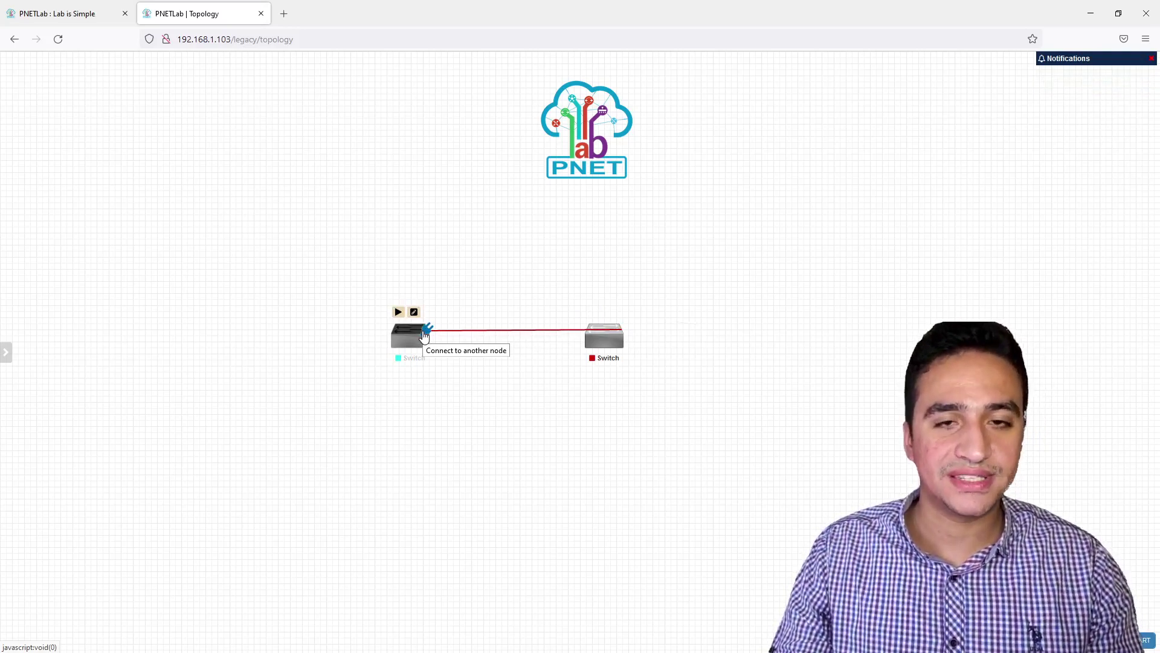
pyautogui.moveTo(424, 337); pyautogui.dragTo(424, 337)
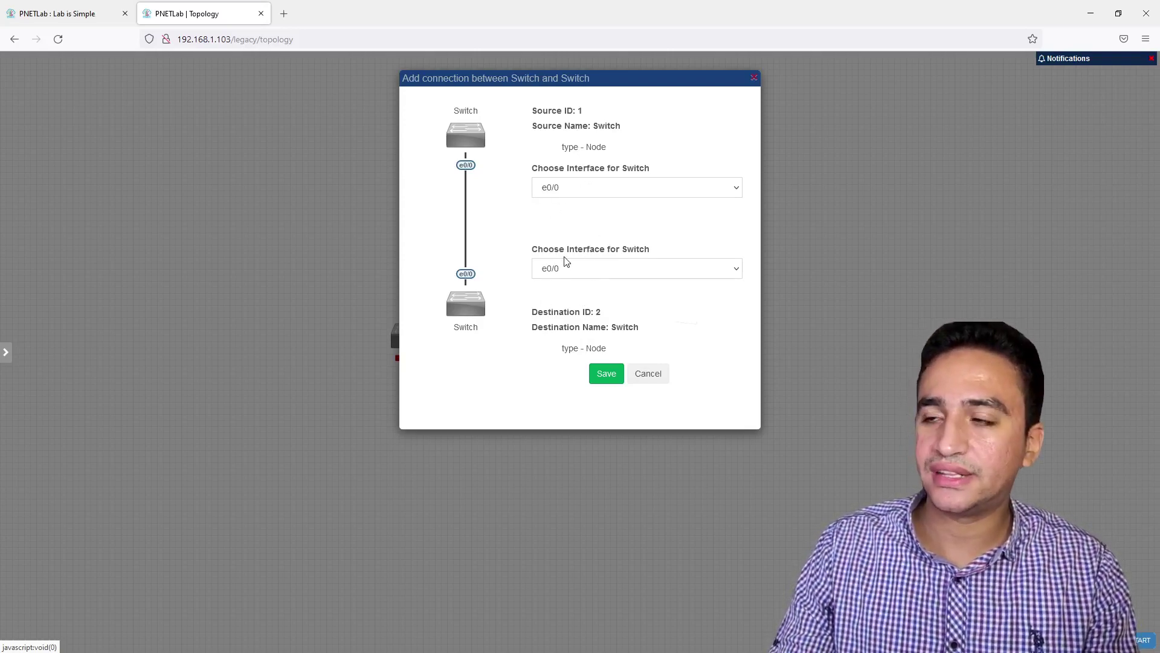
# - Save the link with e0/0 on both switches
pyautogui.click(602, 380)
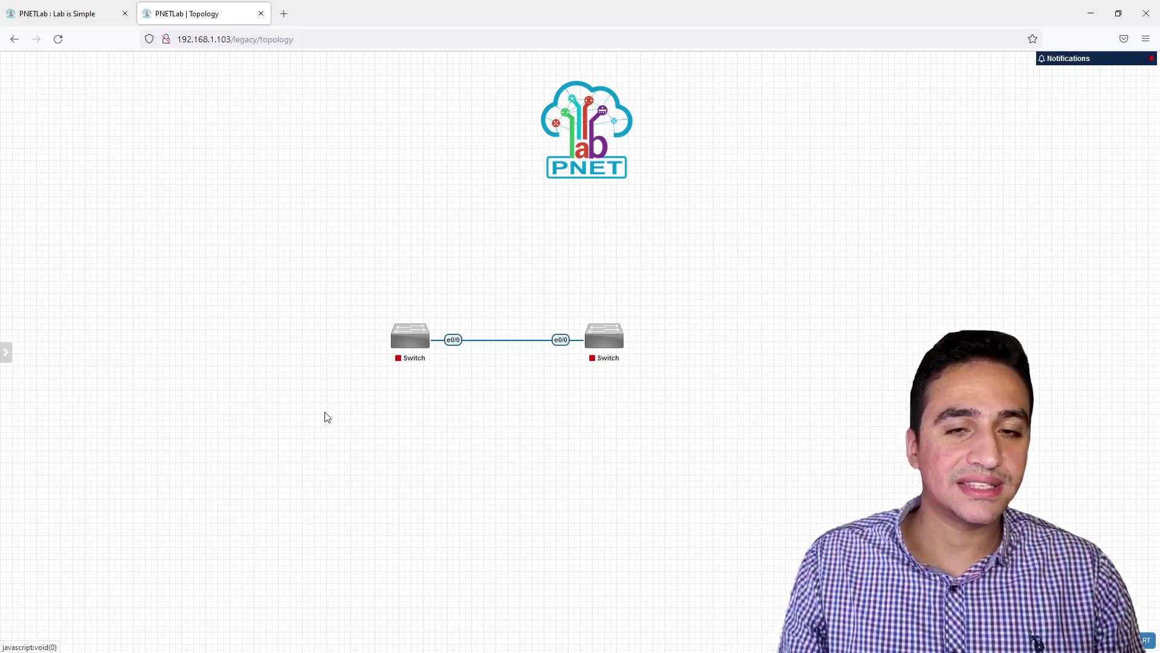
# - Select both switches and start the right and the left switch nodes
pyautogui.moveTo(330, 452); pyautogui.dragTo(718, 269)
pyautogui.moveTo(325, 410); pyautogui.dragTo(837, 269)
pyautogui.moveTo(603, 354)
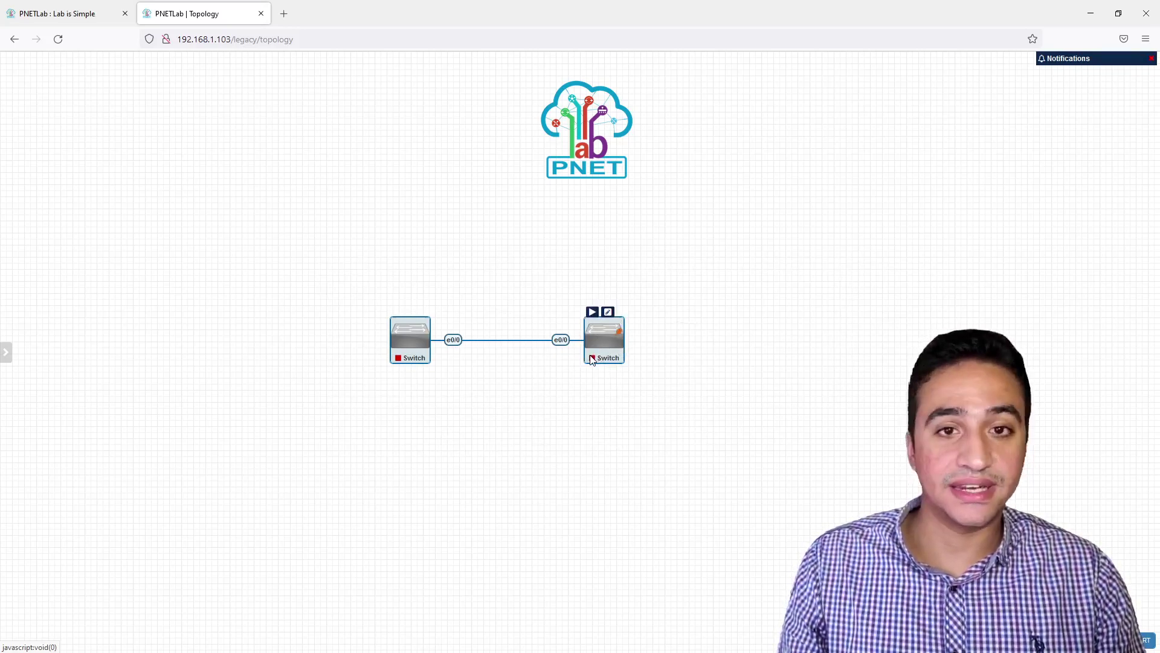
pyautogui.rightClick(604, 336)
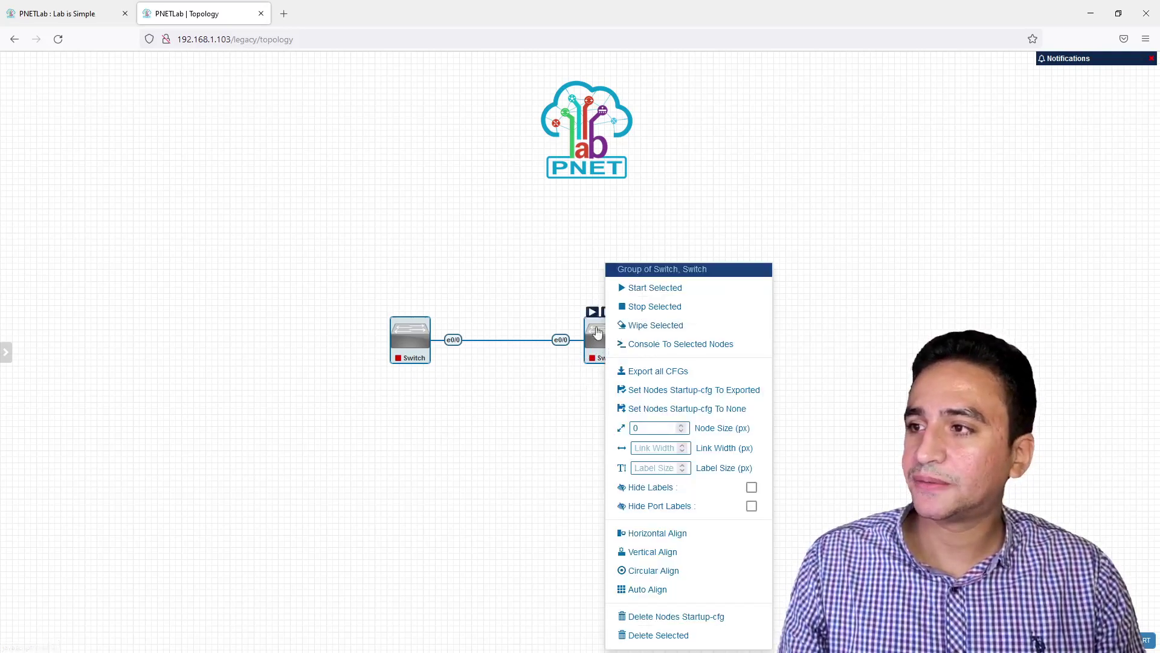
pyautogui.click(396, 443)
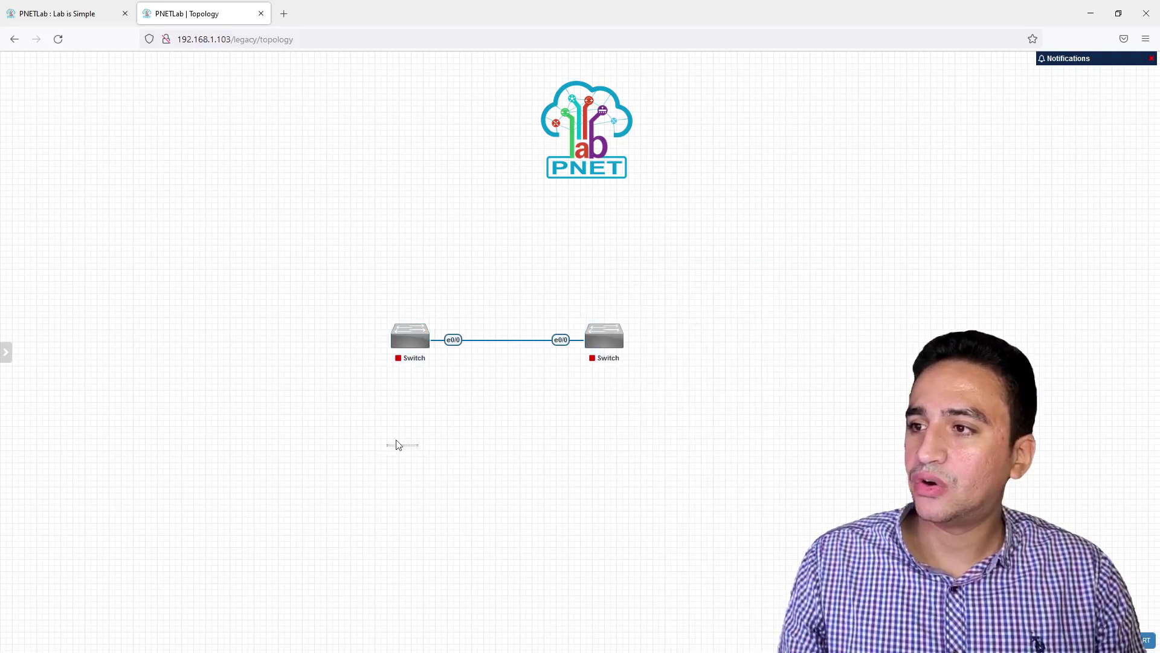
pyautogui.rightClick(590, 324)
pyautogui.click(640, 289)
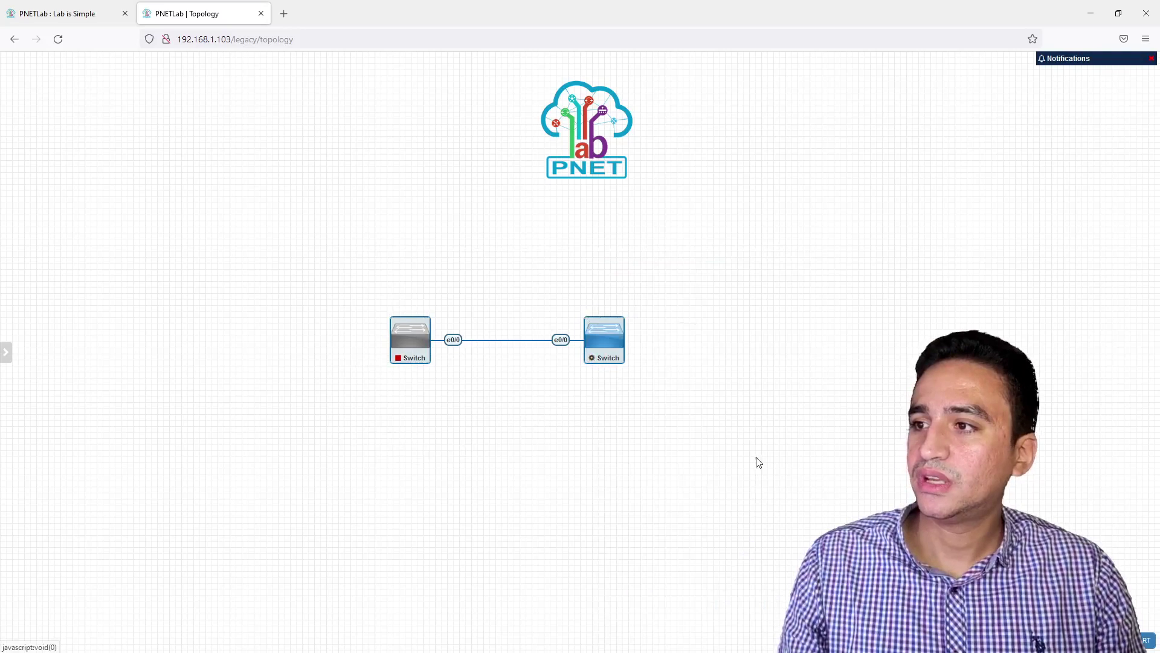
pyautogui.click(438, 476)
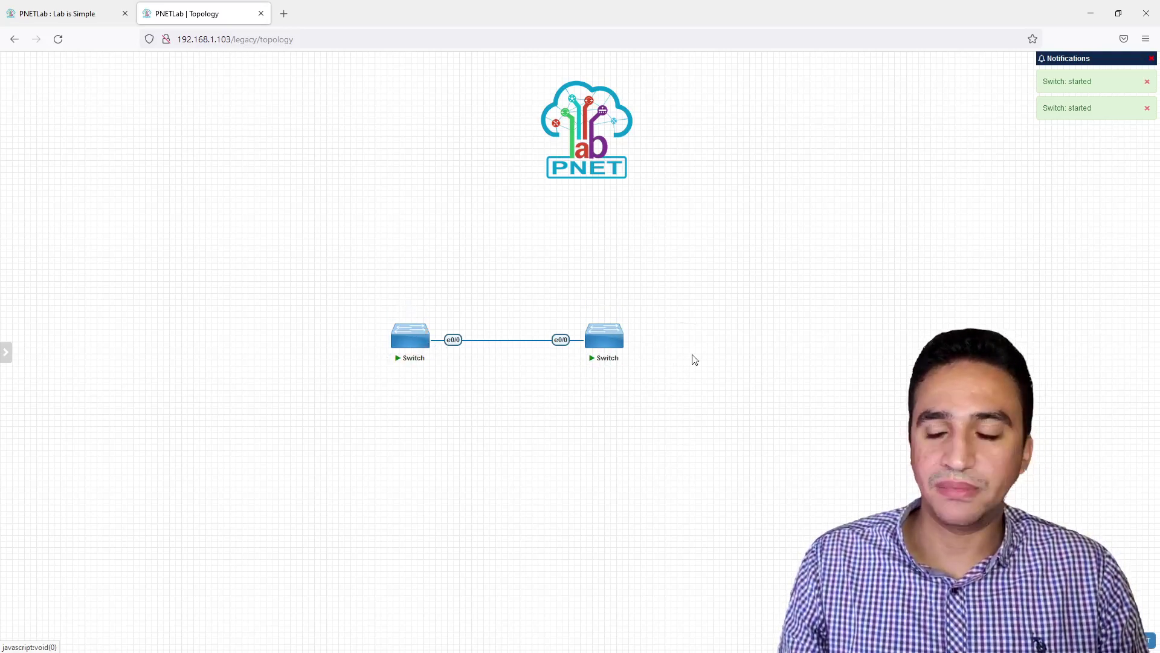
# - Request the right switch's telnet console and choose to pick another telnet application
pyautogui.click(604, 336)
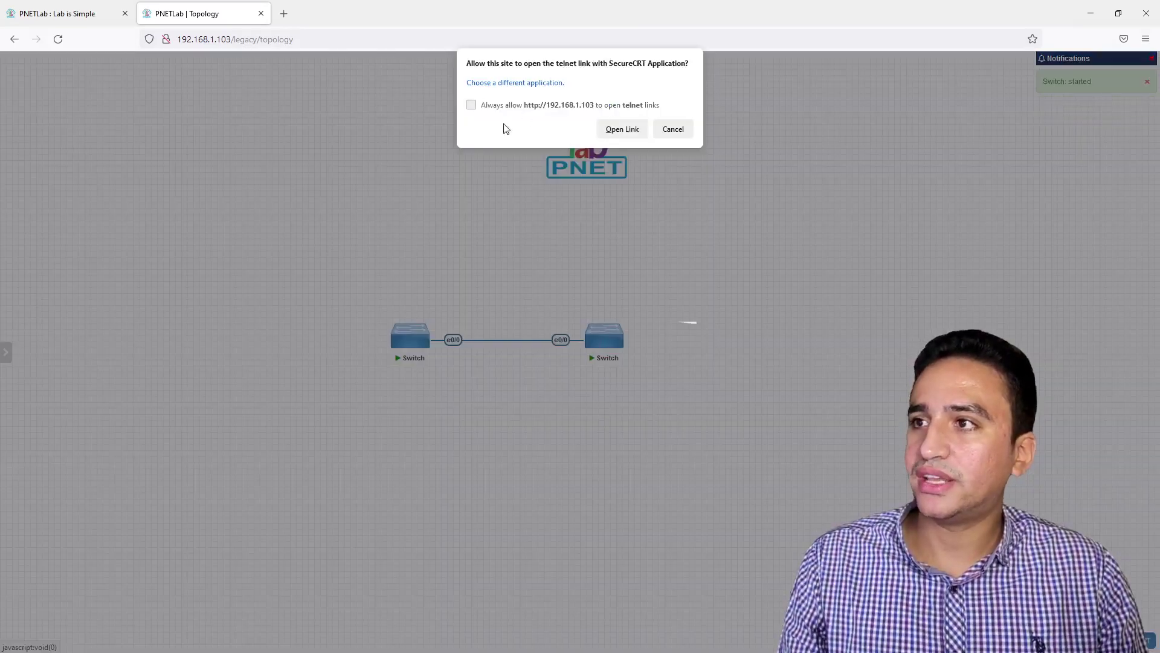
pyautogui.press('Escape')
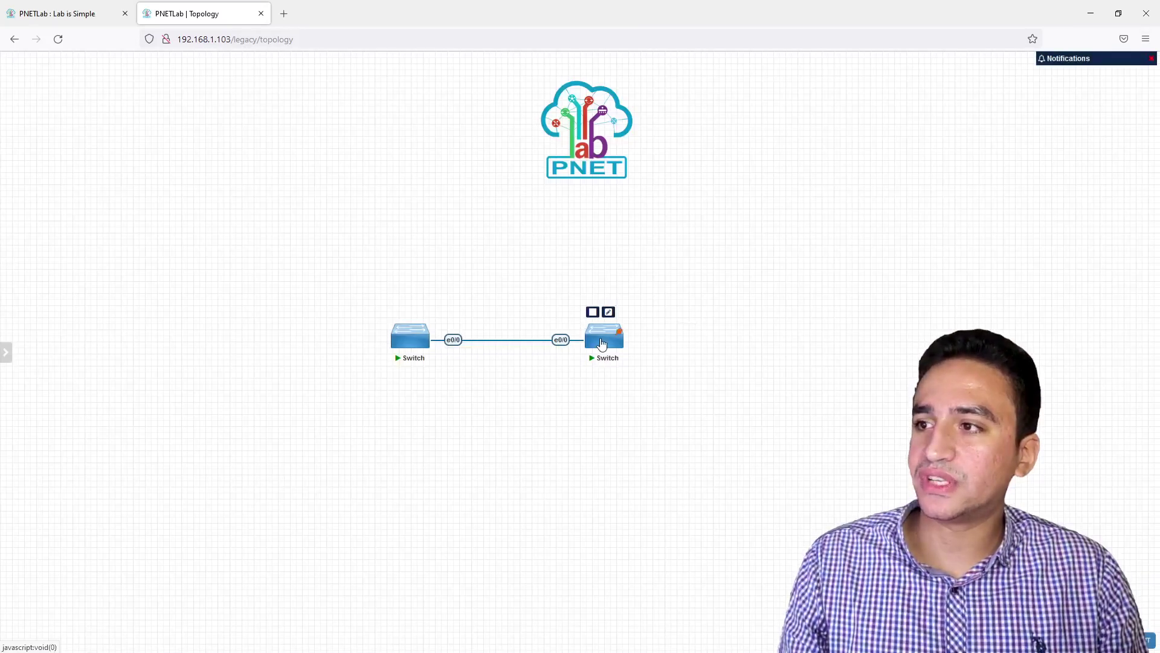
pyautogui.click(605, 337)
pyautogui.click(520, 106)
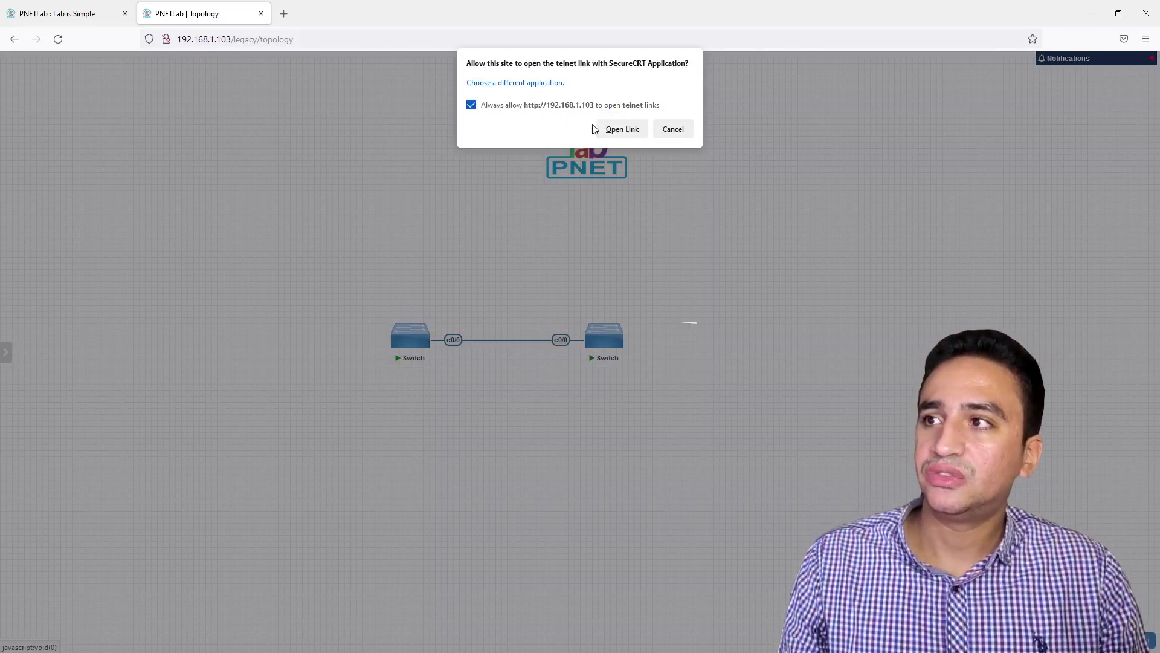
pyautogui.click(527, 83)
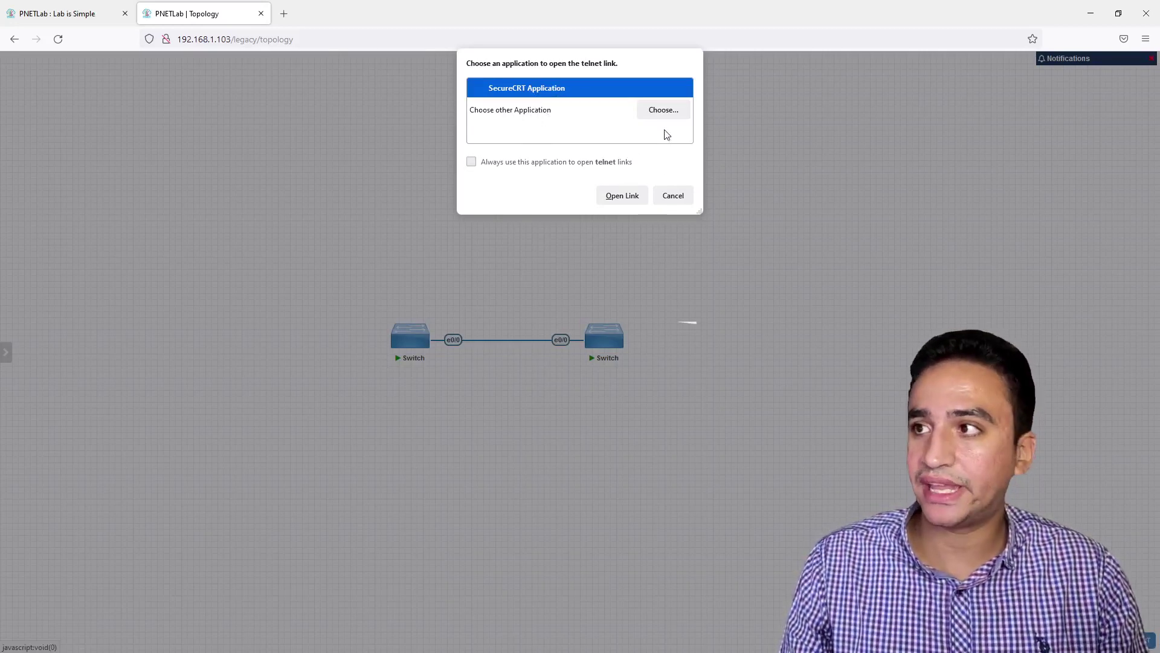
pyautogui.click(663, 110)
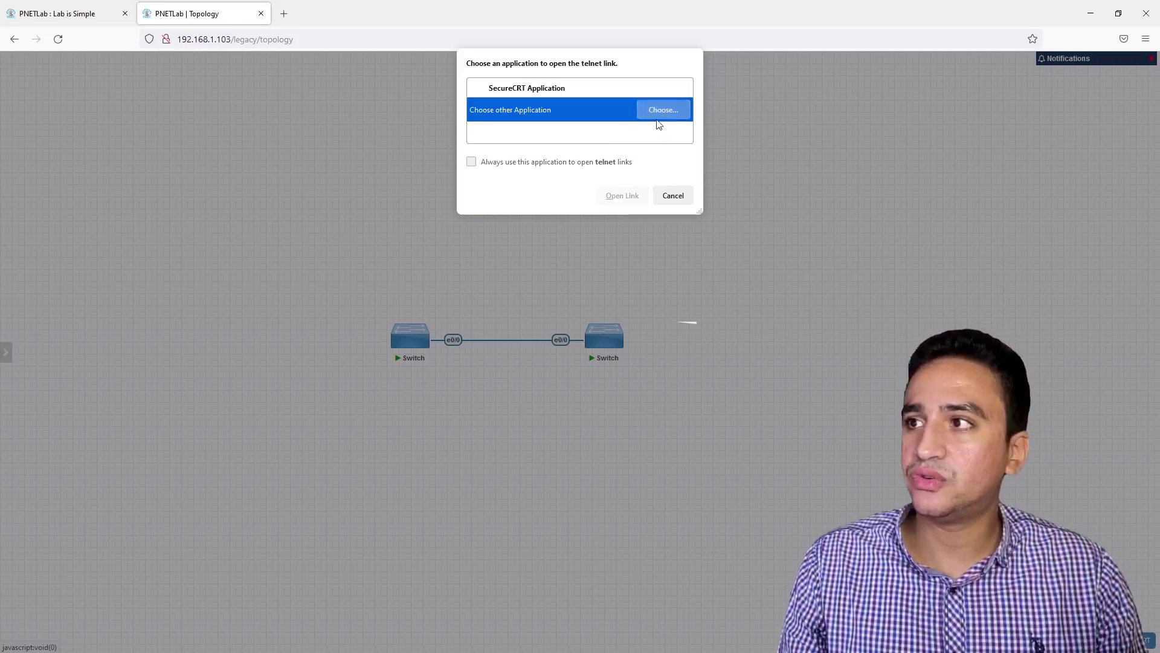
# - Select PuTTY from the PuTTY (64-bit) Start Menu folder and open the console link
pyautogui.moveTo(180, 16); pyautogui.dragTo(0, 339)
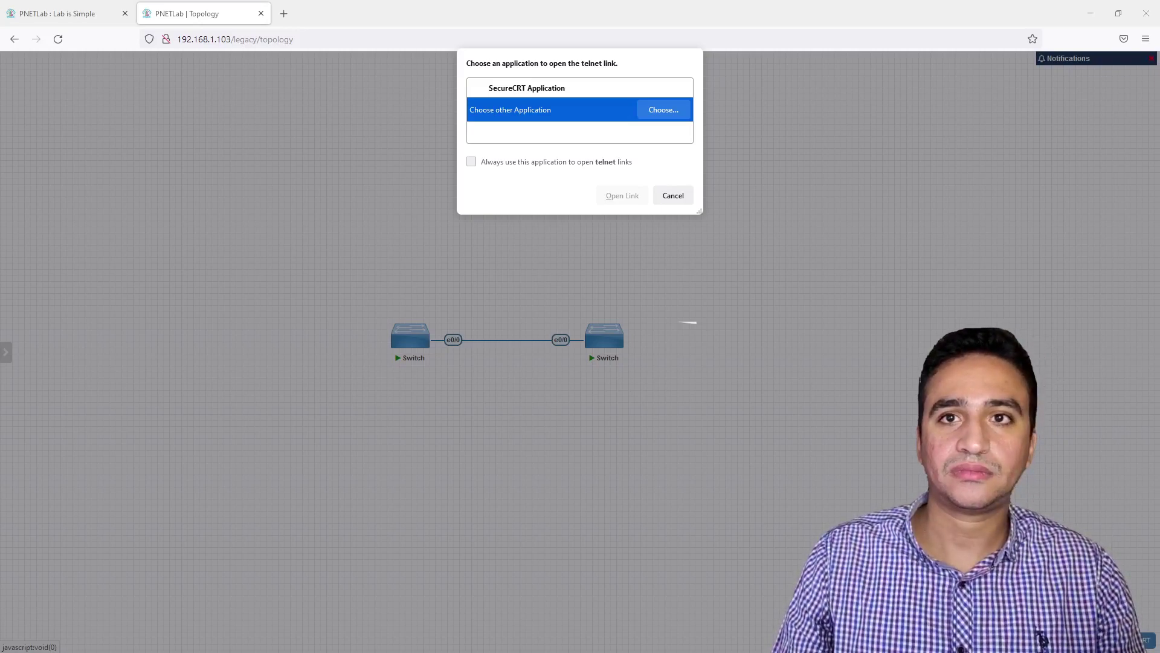
pyautogui.moveTo(0, 339); pyautogui.dragTo(754, 132)
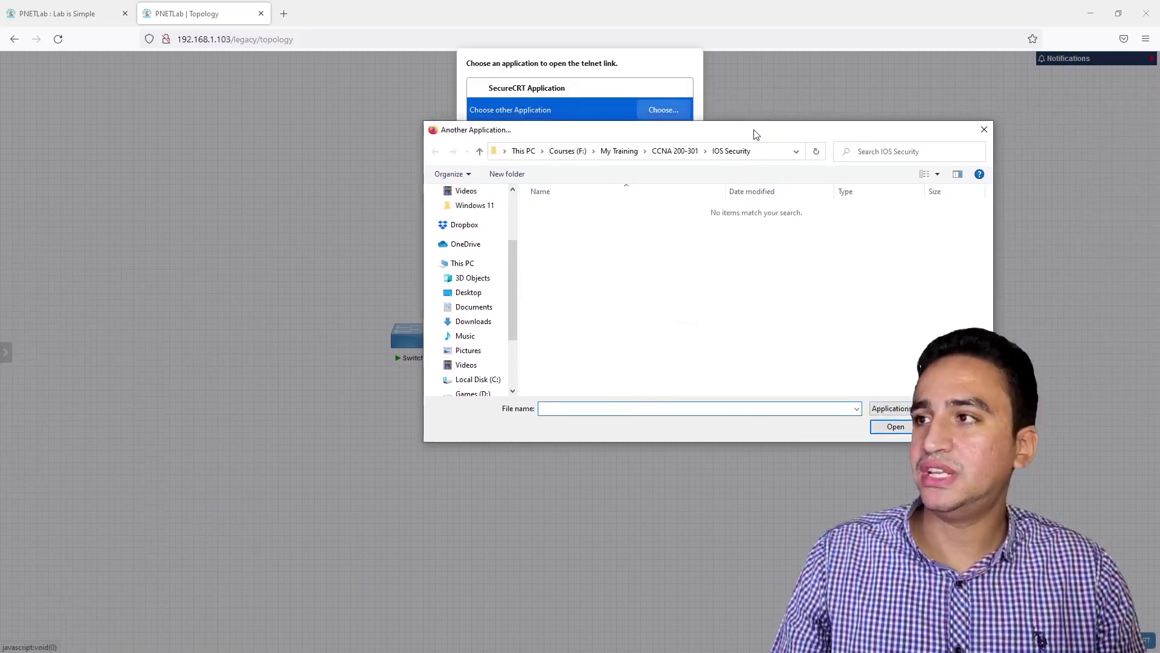
pyautogui.click(790, 153)
pyautogui.write('C:\\ProgramData\\Microsoft\\Windows\\Start Menu\\Programs\\PuTTY (64-bit)')
pyautogui.press('Return')
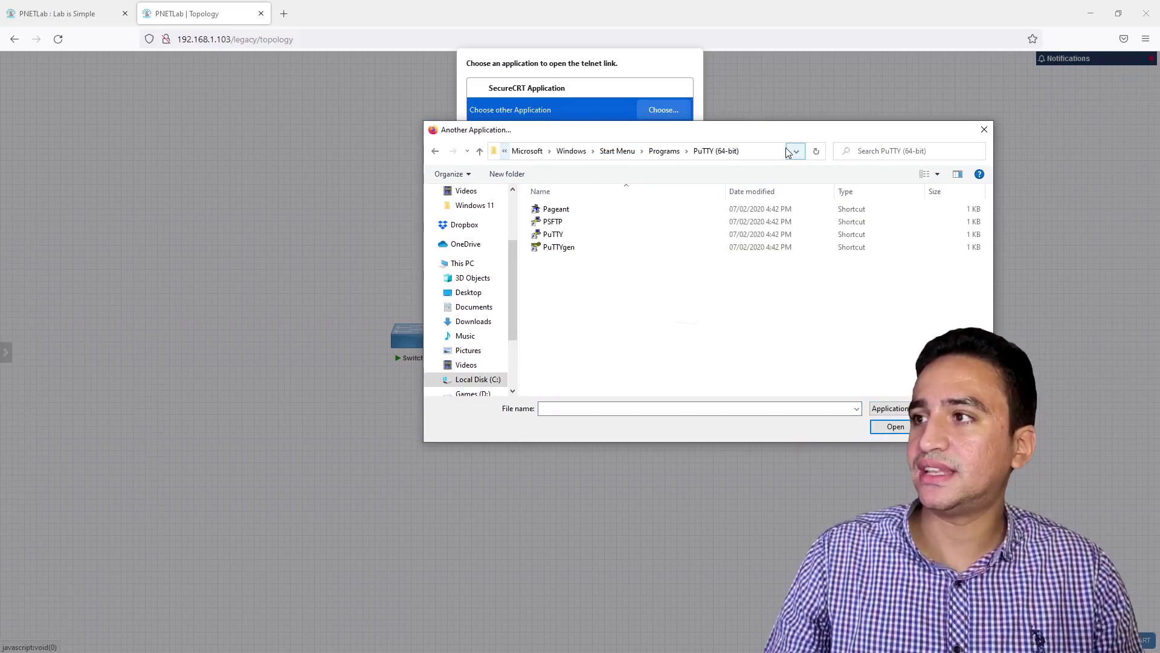
pyautogui.doubleClick(553, 234)
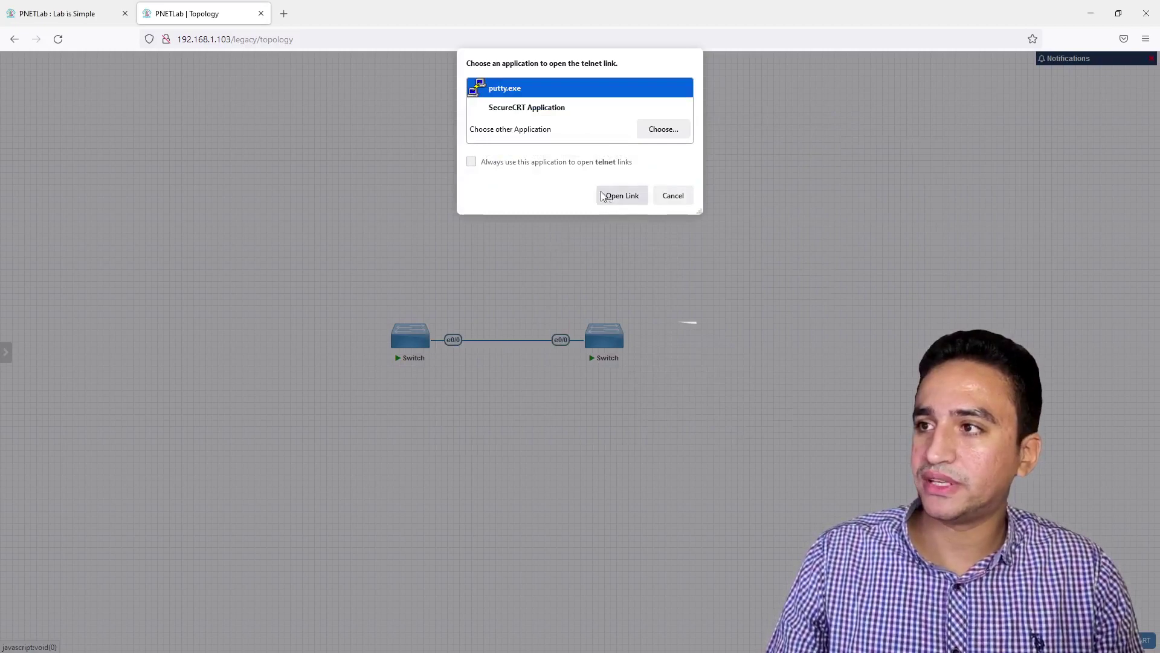
pyautogui.click(501, 162)
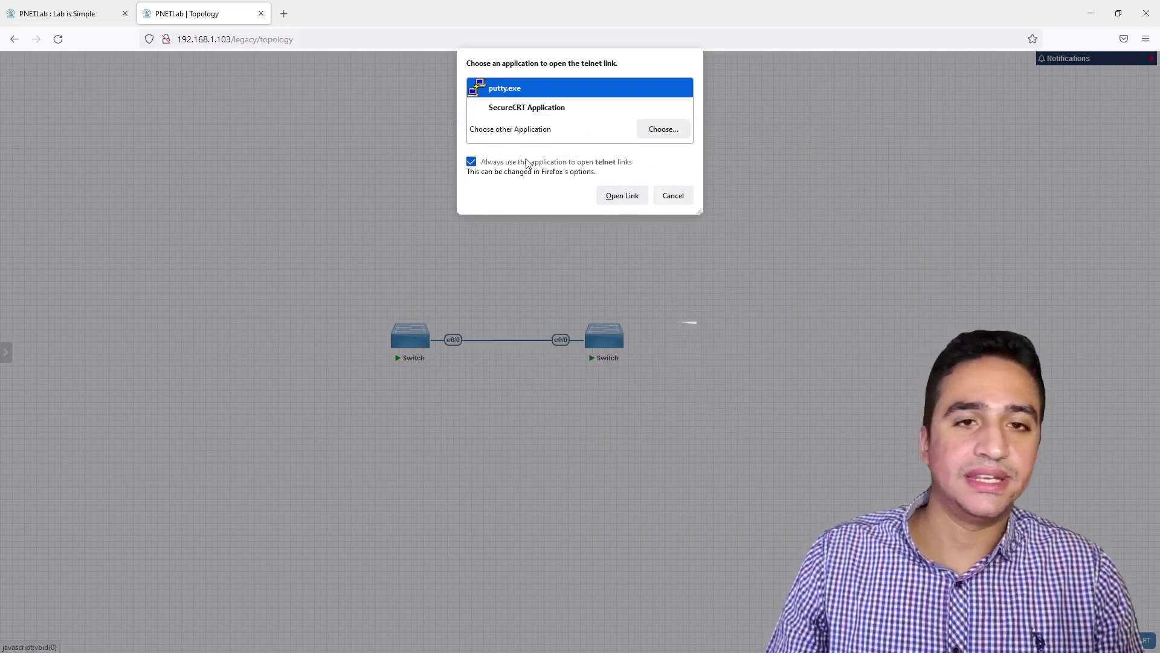
pyautogui.click(509, 163)
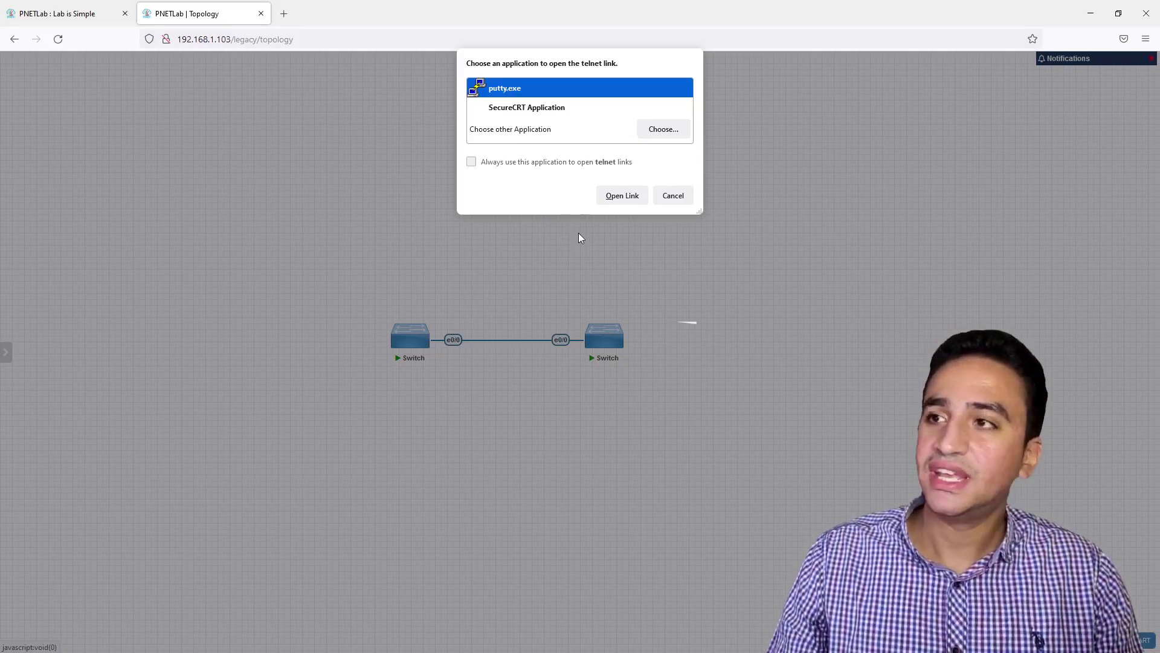
pyautogui.click(623, 196)
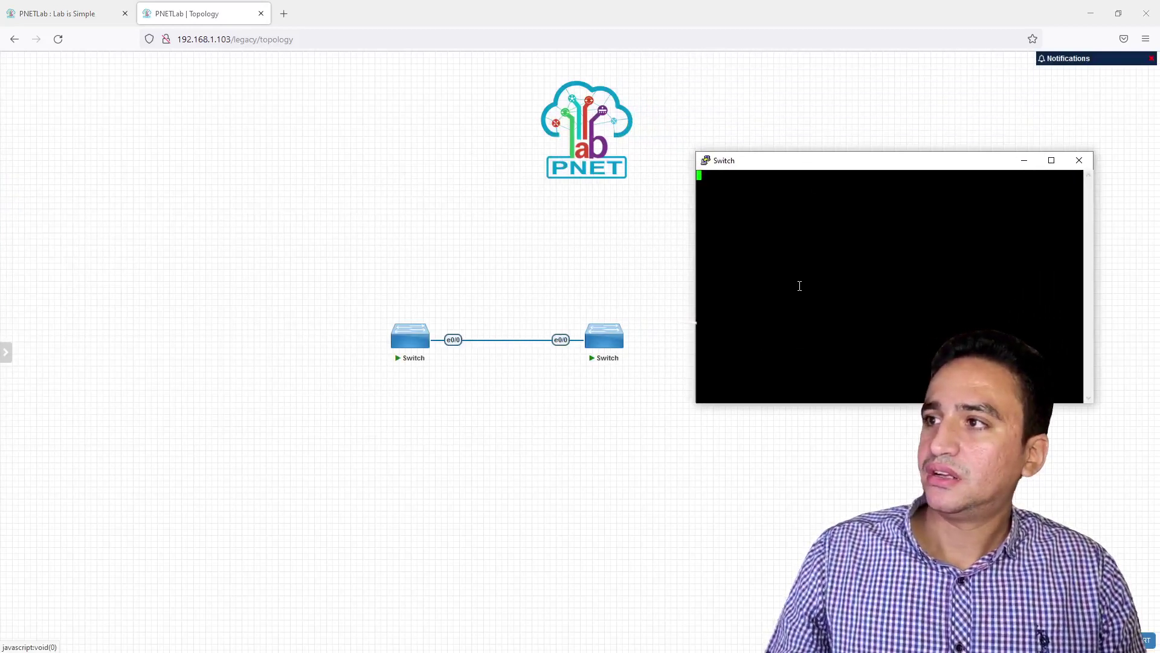
# - On the switch console, enter en and conf t, then exit with Ctrl+Z
pyautogui.press('Return')
pyautogui.press('Return')
pyautogui.press('Return')
pyautogui.press('Return')
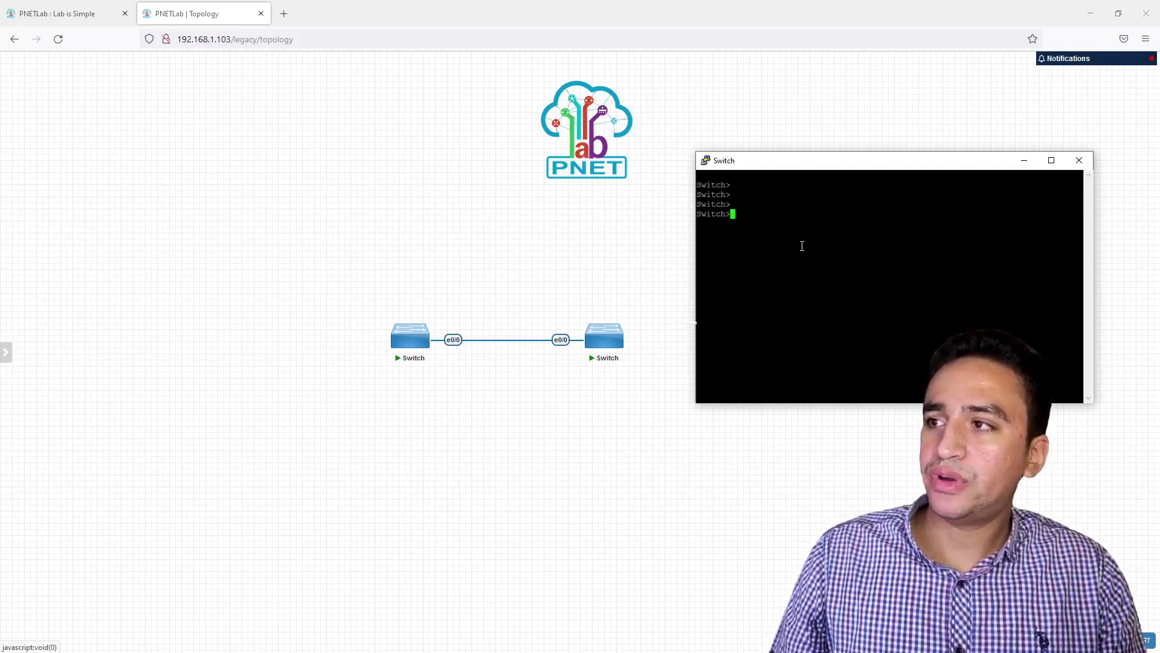
pyautogui.press('Return')
pyautogui.press('Return')
pyautogui.write('en')
pyautogui.press('Return')
pyautogui.write('conf')
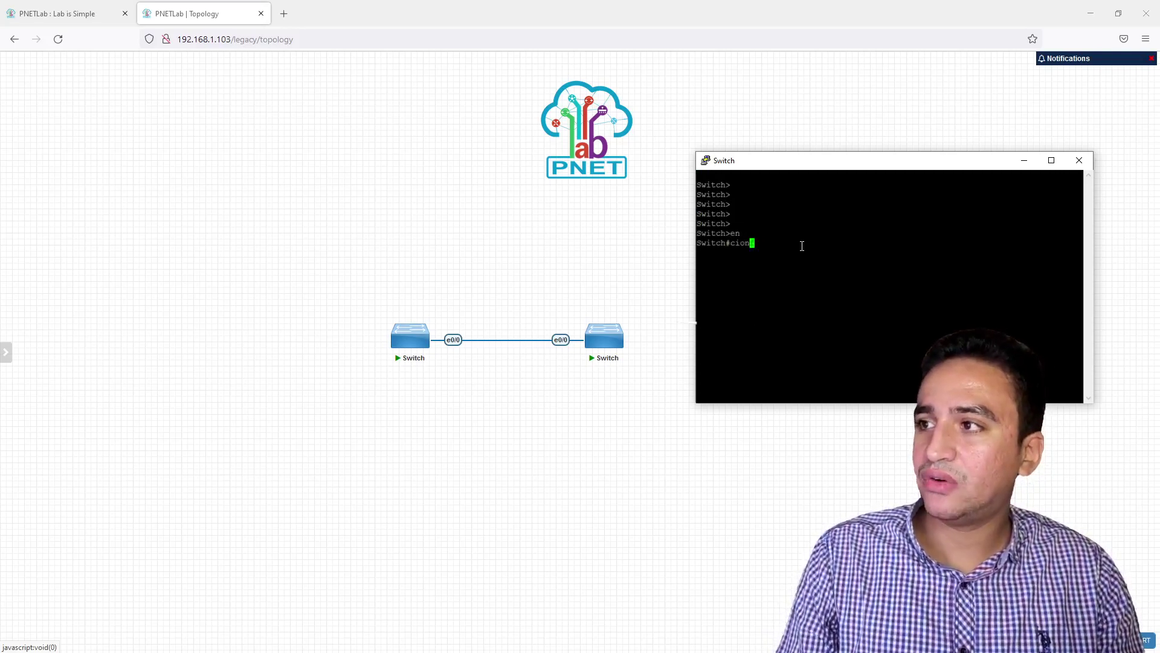
pyautogui.press('BackSpace')
pyautogui.press('BackSpace')
pyautogui.press('BackSpace')
pyautogui.press('BackSpace')
pyautogui.write('conf t')
pyautogui.press('Return')
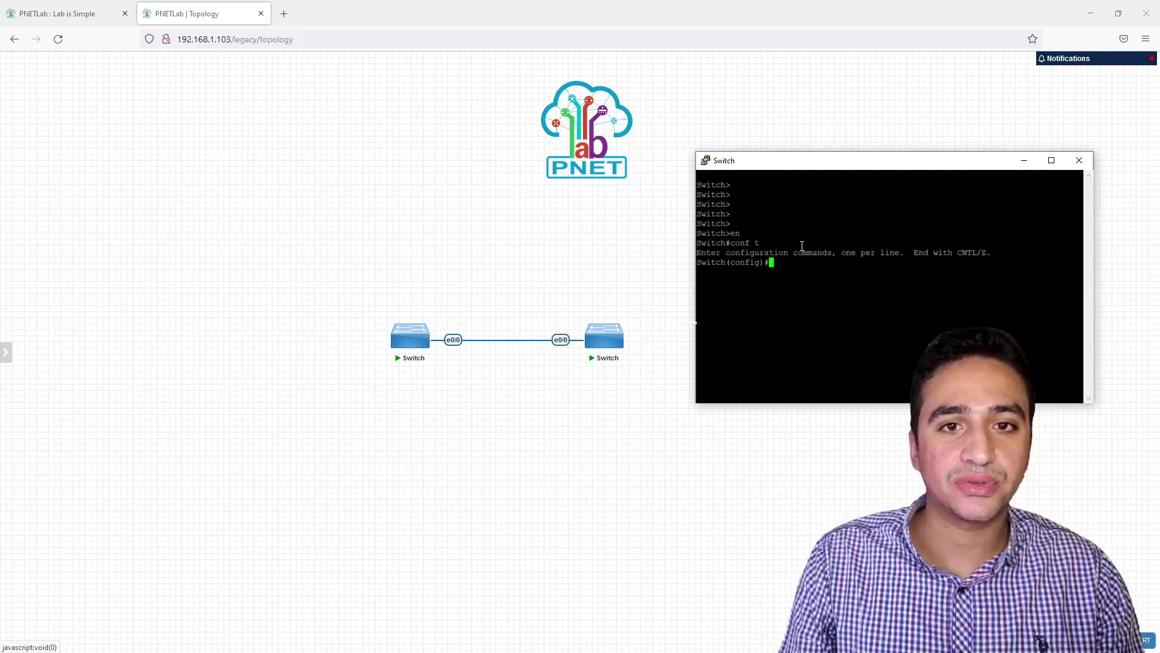
pyautogui.moveTo(837, 173); pyautogui.dragTo(793, 117)
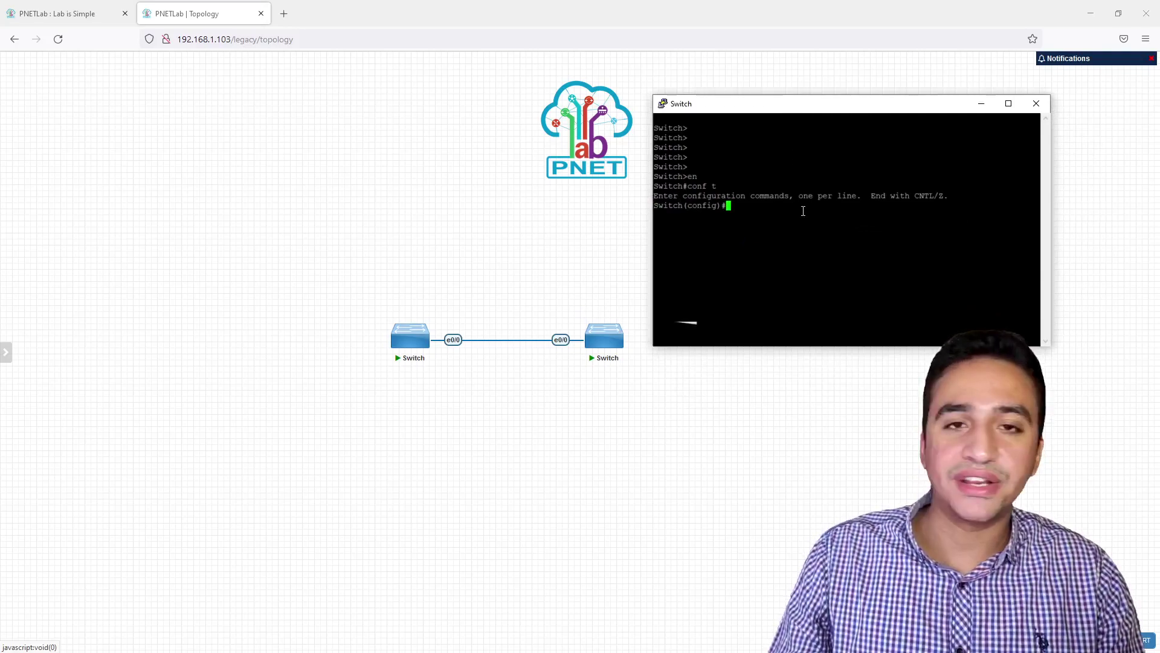
pyautogui.hotkey('ctrl', 'z')
pyautogui.press('Return')
# - Run show cdp neighbors to see the linked Switch on Eth 0/0, then minimize PuTTY
pyautogui.write('show c')
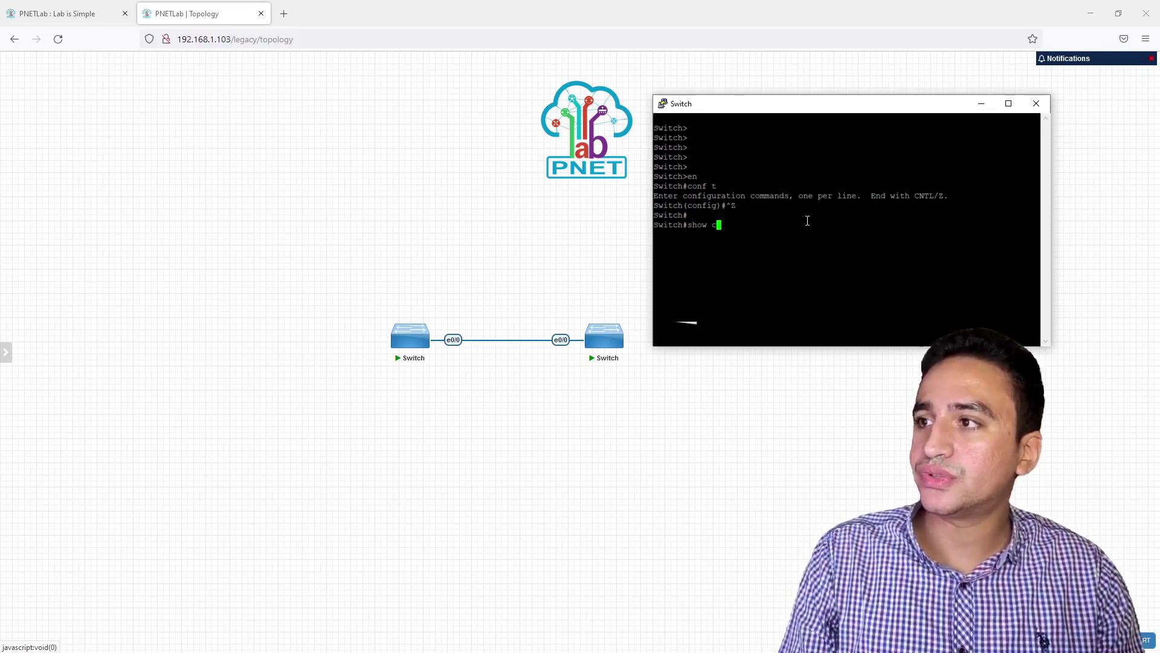
pyautogui.write('dp nei')
pyautogui.press('Tab')
pyautogui.press('Return')
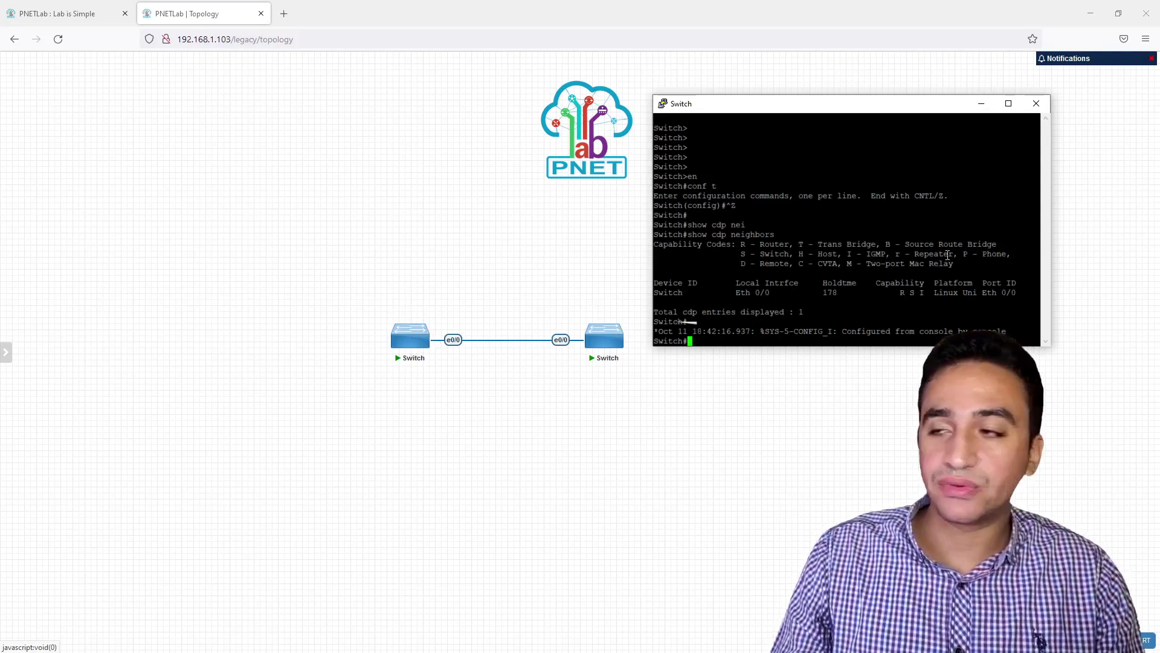
pyautogui.press('Return')
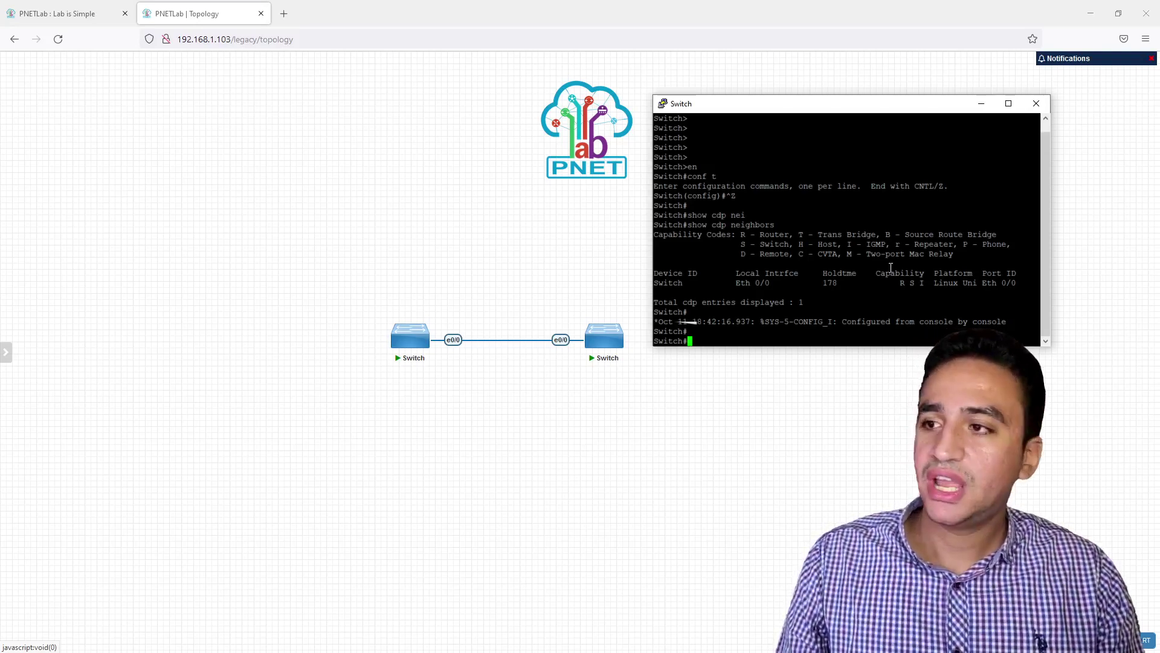
pyautogui.click(981, 103)
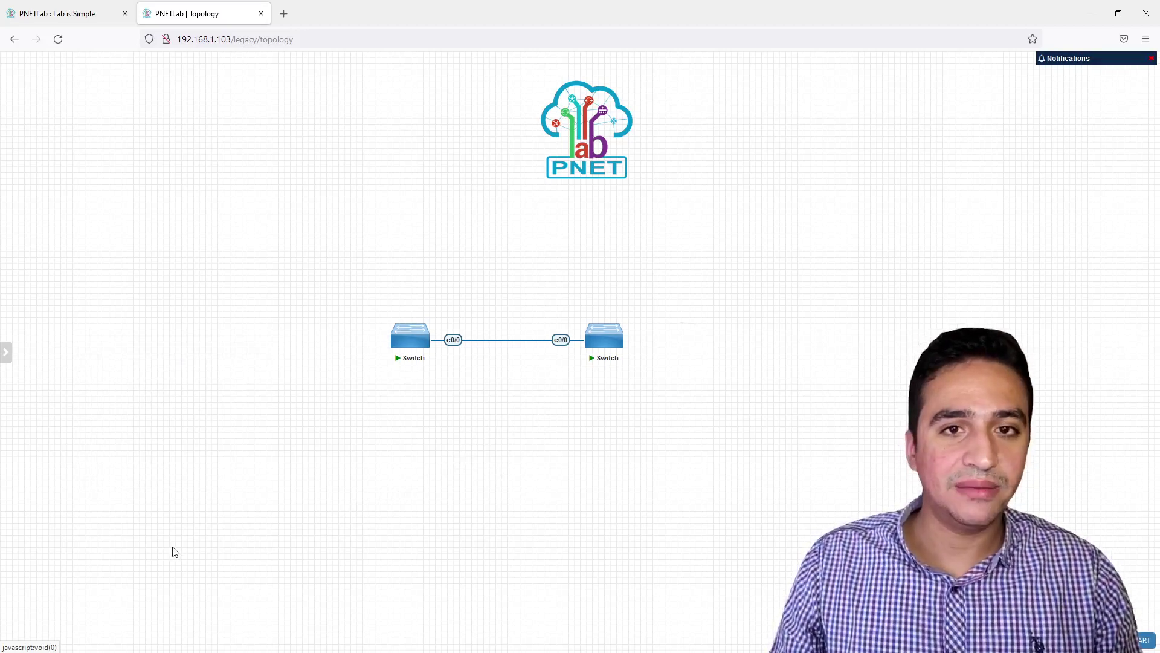
# - Open pnet-lab-video's Settings in VirtualBox Manager and view the System Processor tab
pyautogui.hotkey('alt', 'Tab')
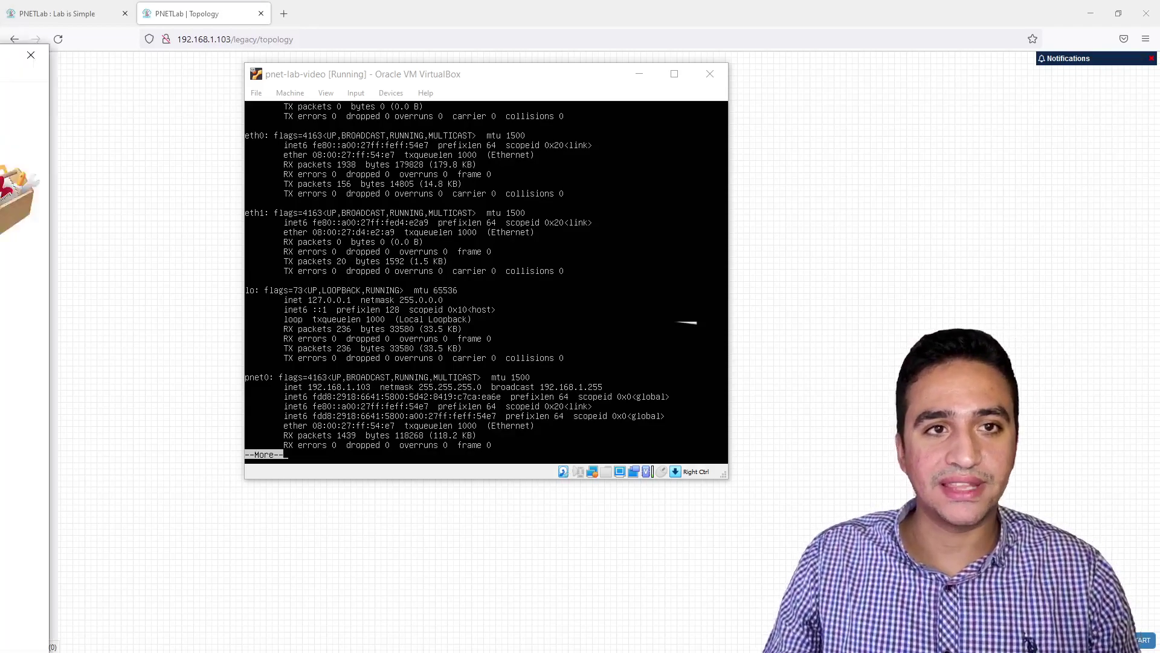
pyautogui.hotkey('alt', 'Tab')
pyautogui.click(209, 275)
pyautogui.rightClick(213, 275)
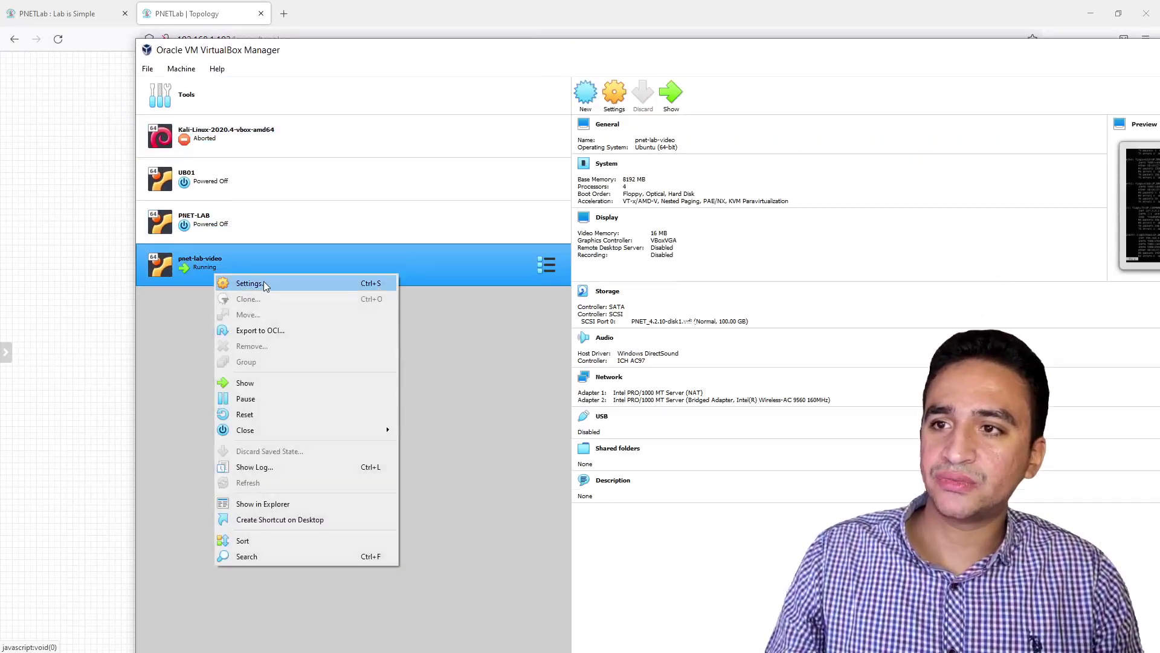
pyautogui.click(263, 283)
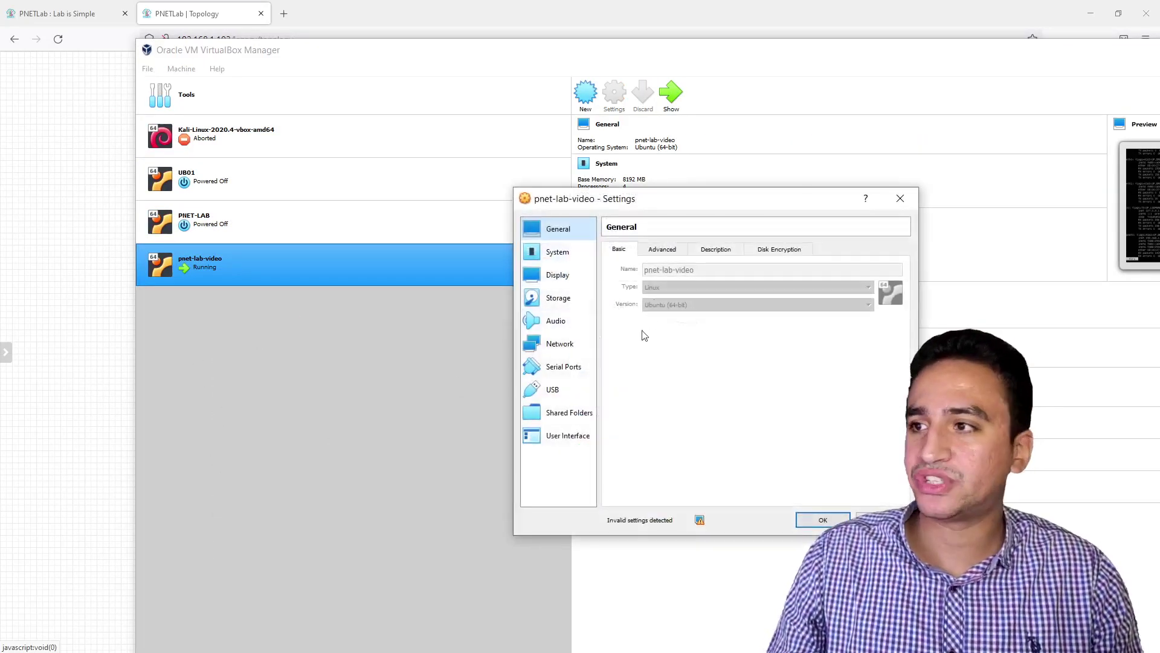
pyautogui.click(548, 254)
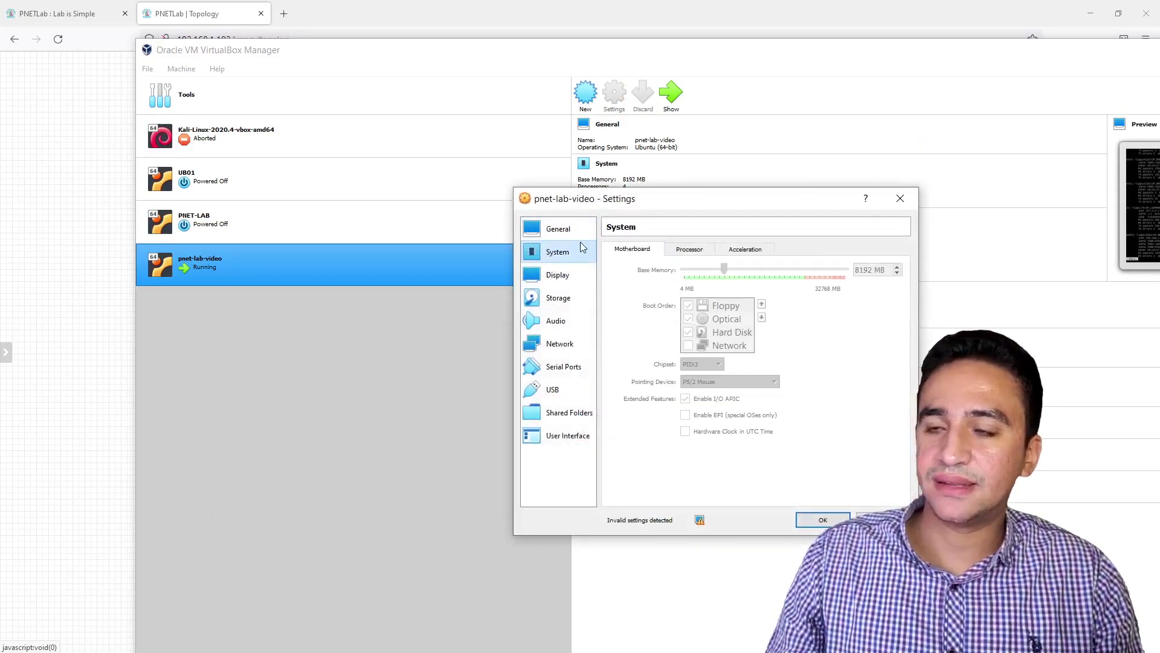
pyautogui.click(694, 251)
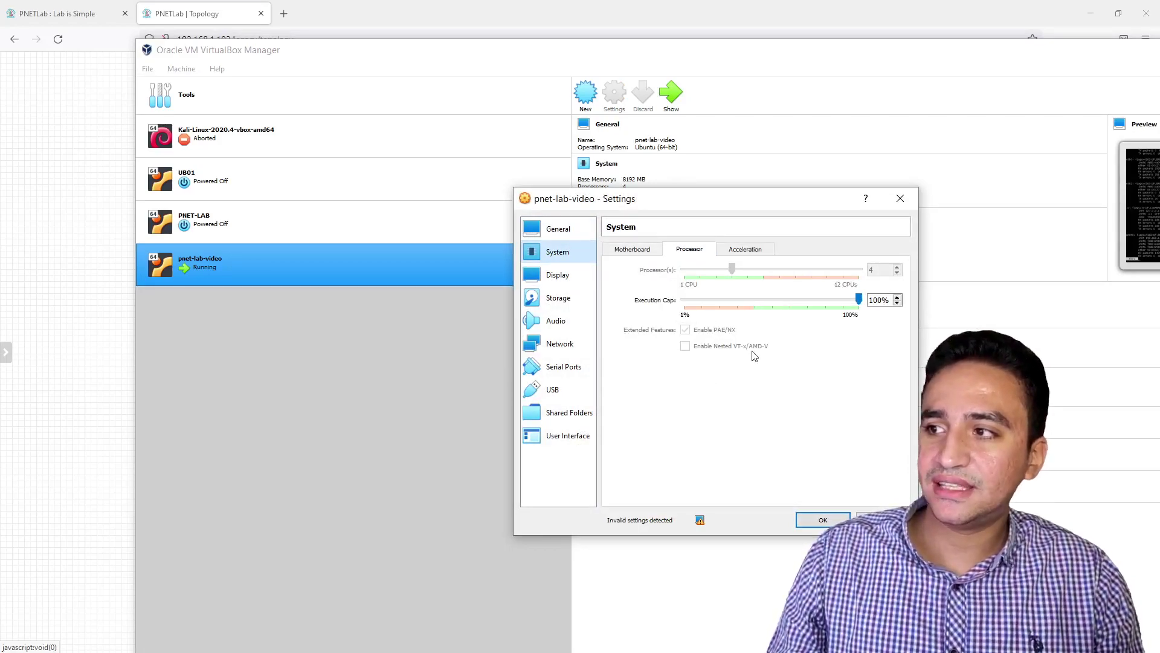
pyautogui.moveTo(755, 356)
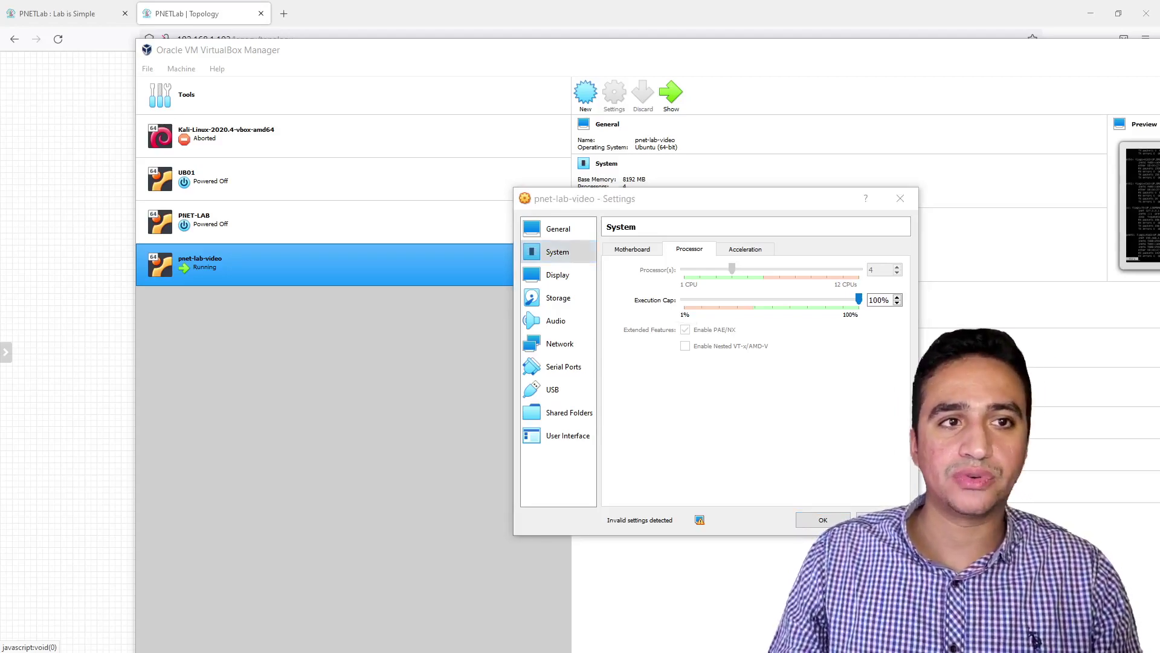
# - Change into c:\Program Files in Command Prompt
pyautogui.write('cd')
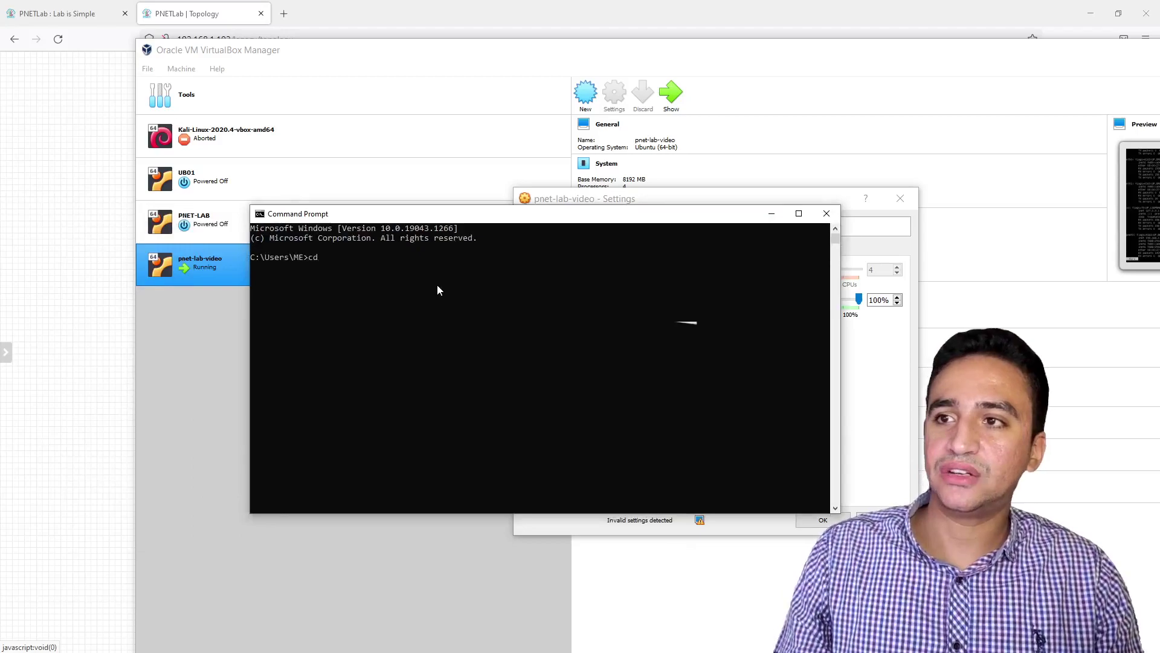
pyautogui.write(' /')
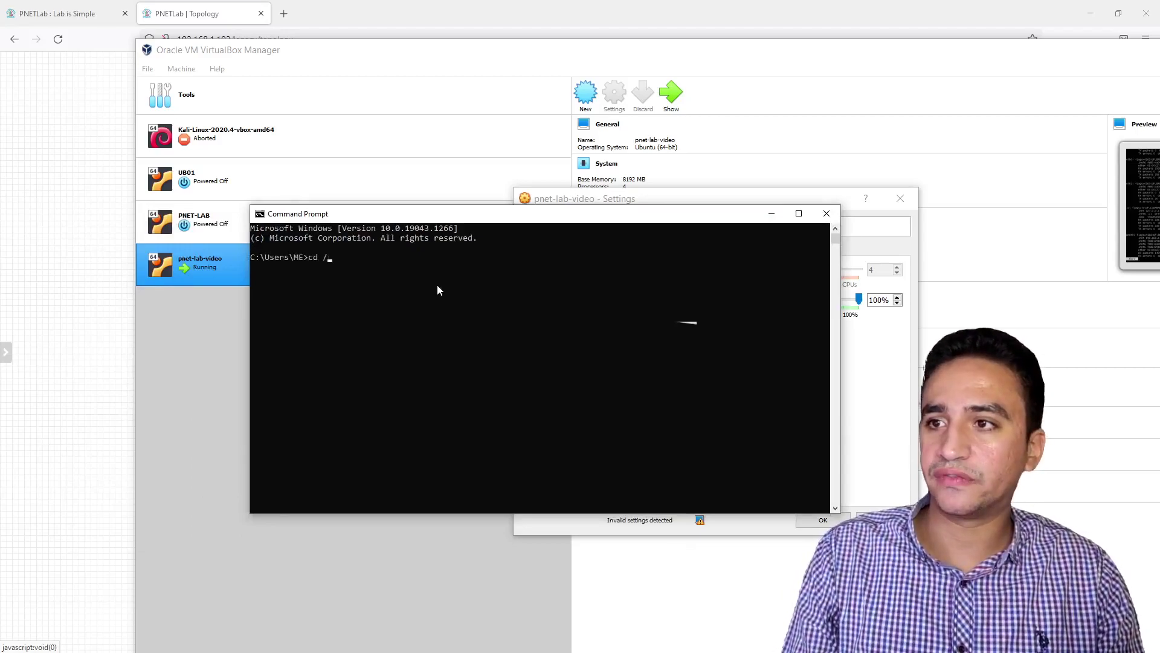
pyautogui.press('BackSpace')
pyautogui.write('c:')
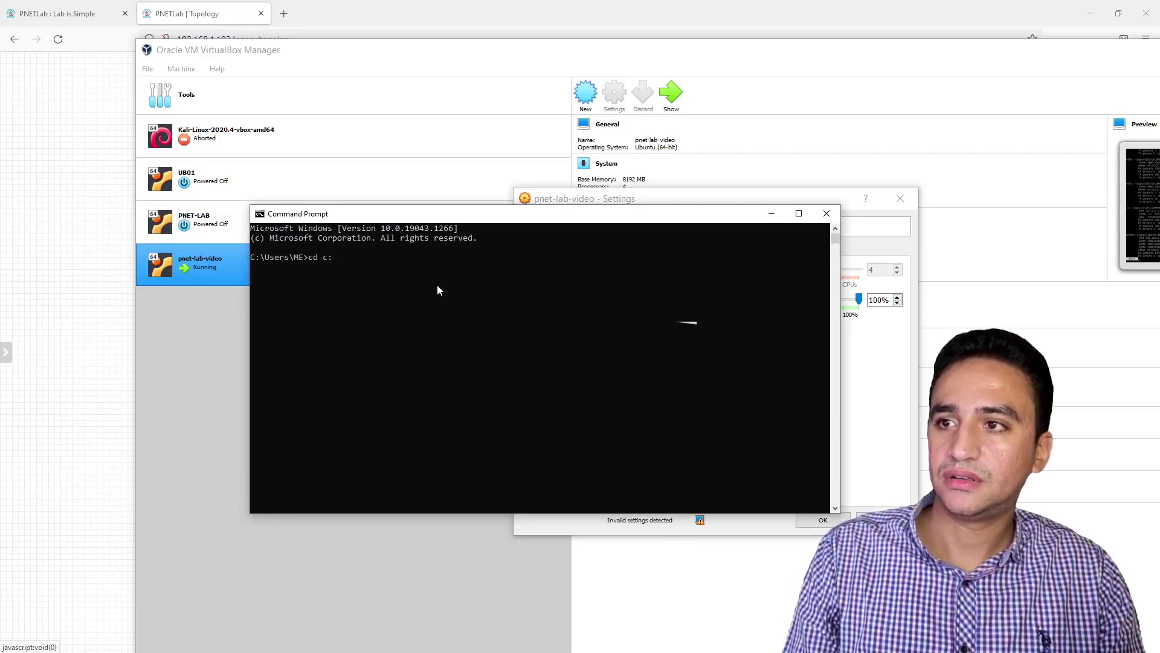
pyautogui.write('\\Pro')
pyautogui.press('Tab')
pyautogui.press('Return')
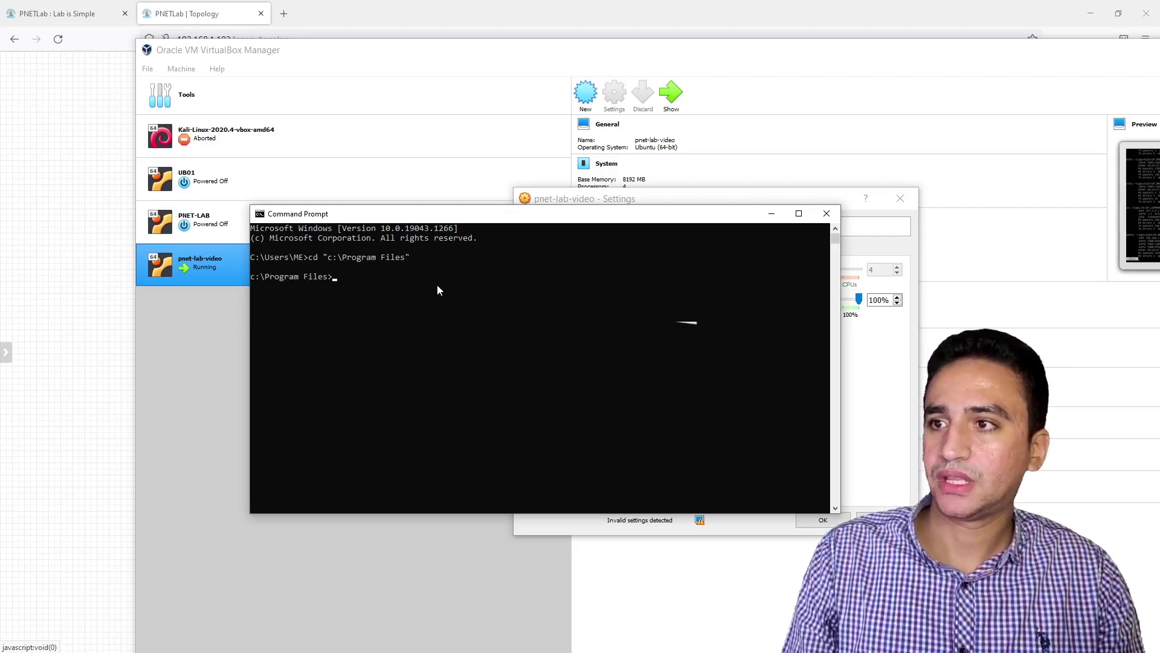
# - Change further into the Oracle folder and then the VirtualBox folder
pyautogui.write('cd \\')
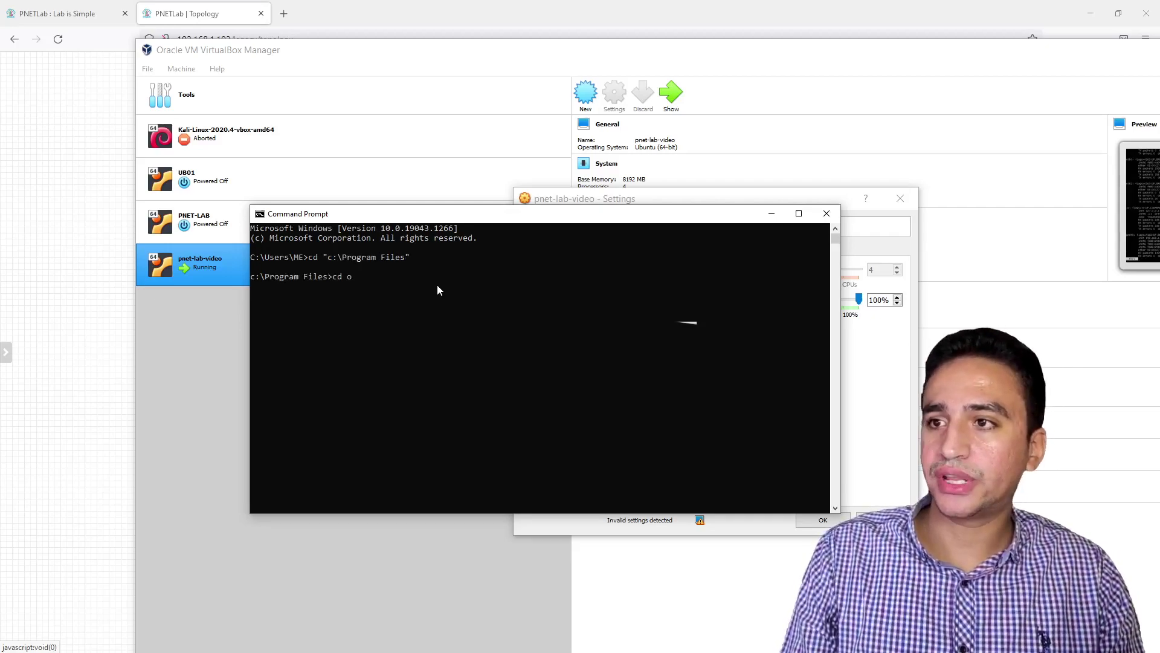
pyautogui.press('BackSpace')
pyautogui.write('Or')
pyautogui.press('Tab')
pyautogui.press('Return')
pyautogui.write('cd')
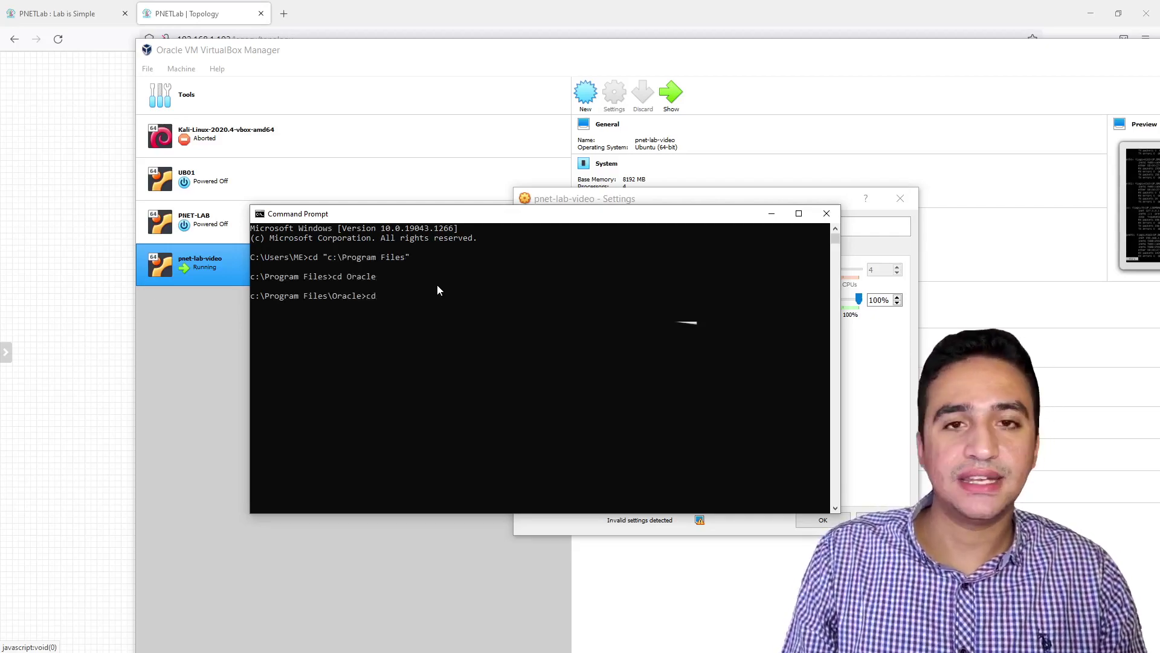
pyautogui.write(' Vi')
pyautogui.press('Tab')
pyautogui.press('Return')
pyautogui.press('Return')
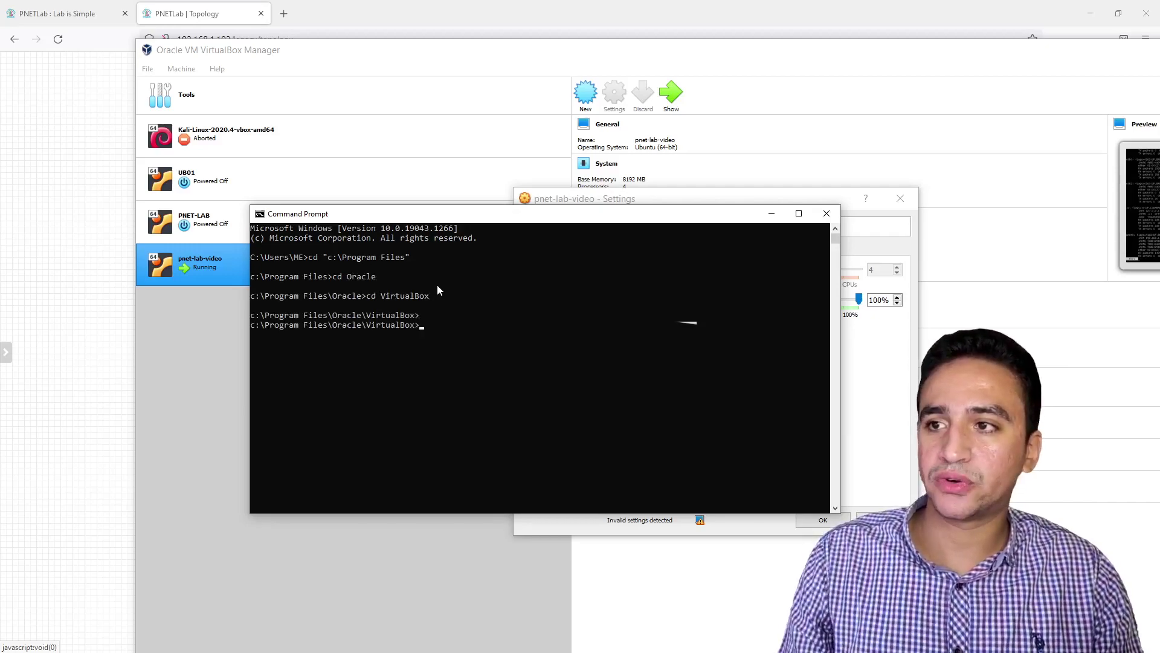
pyautogui.press('Return')
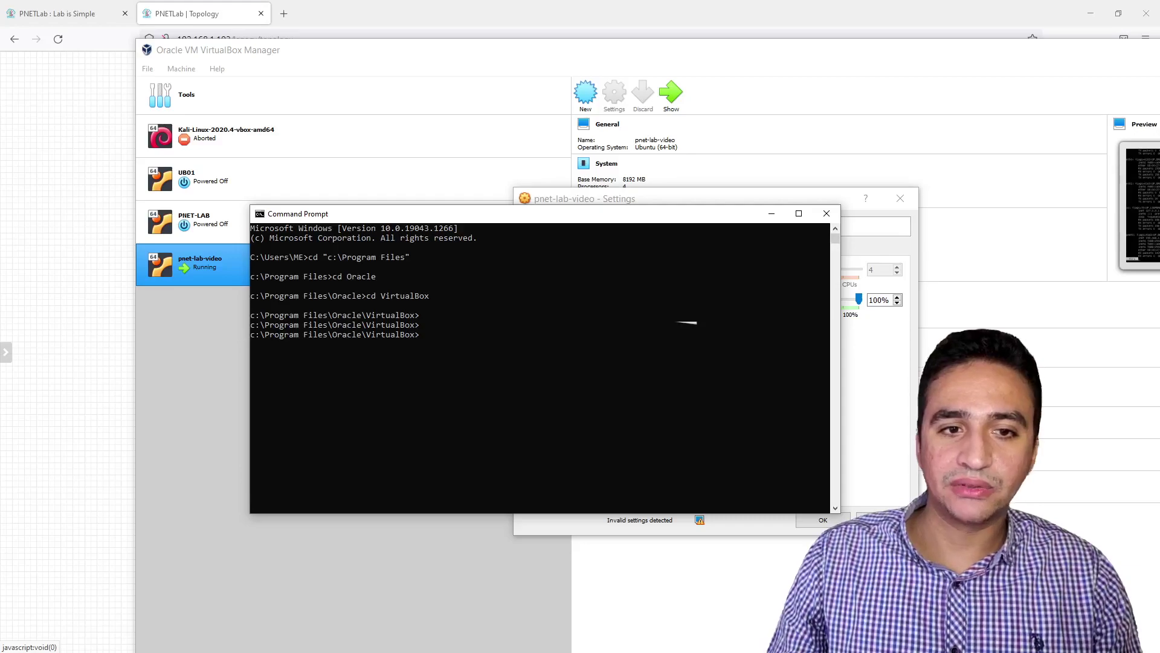
pyautogui.click(232, 410)
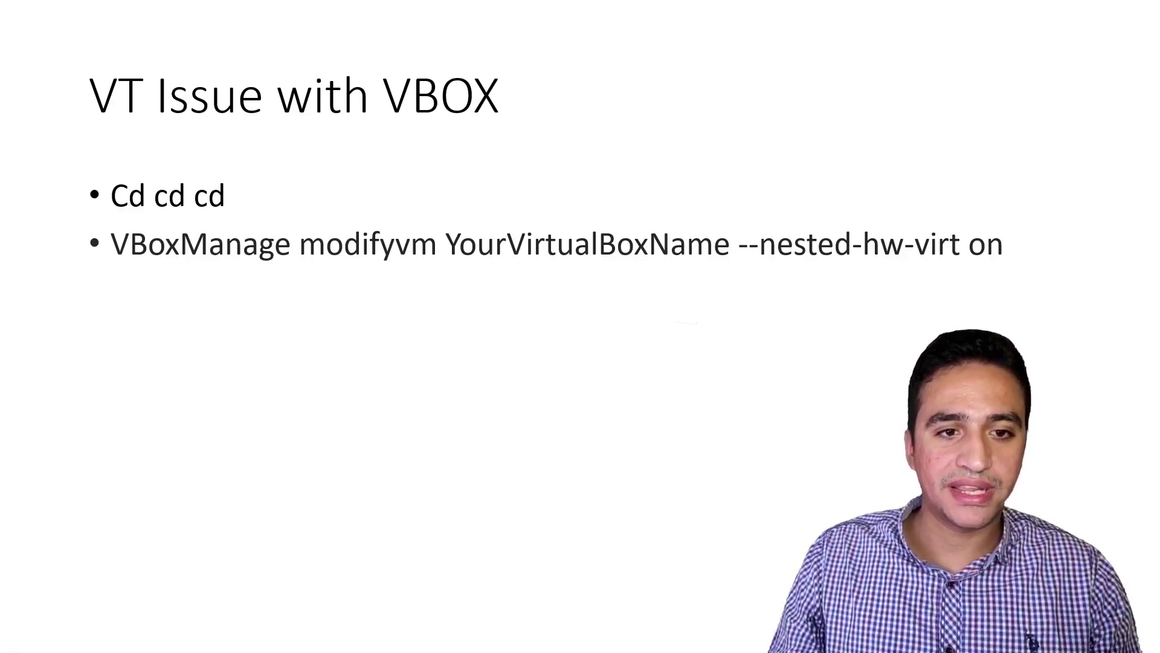
# - Switch back to the pnet-lab-video VM window over the 'VT Issue with VBOX' slide
pyautogui.hotkey('alt', 'Tab')
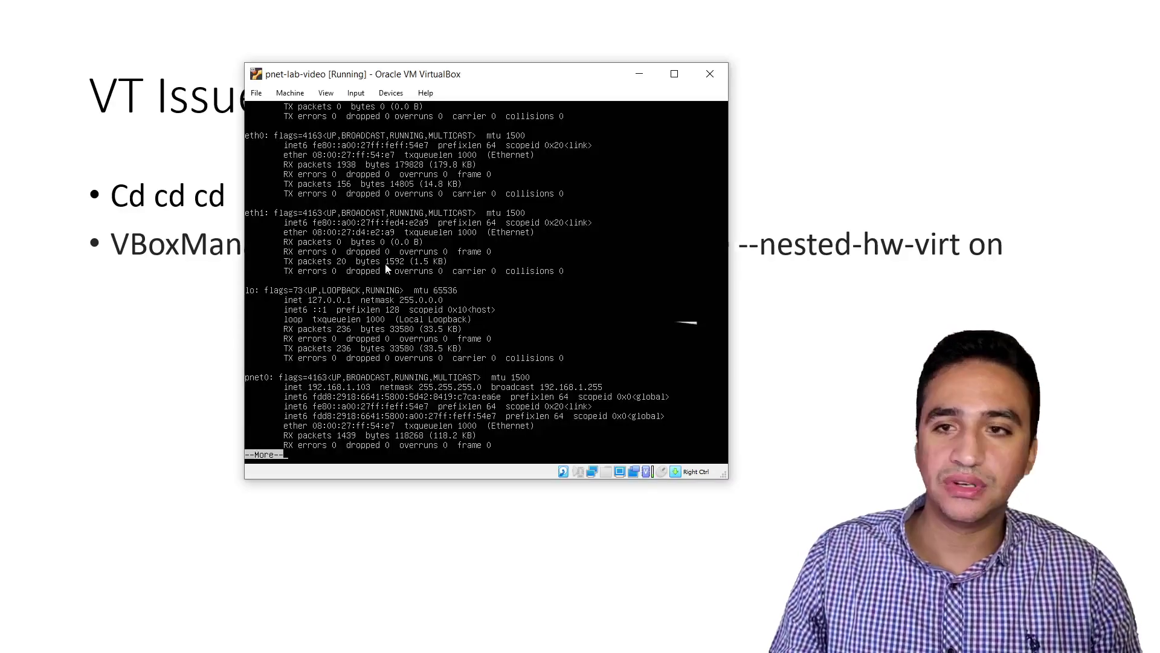
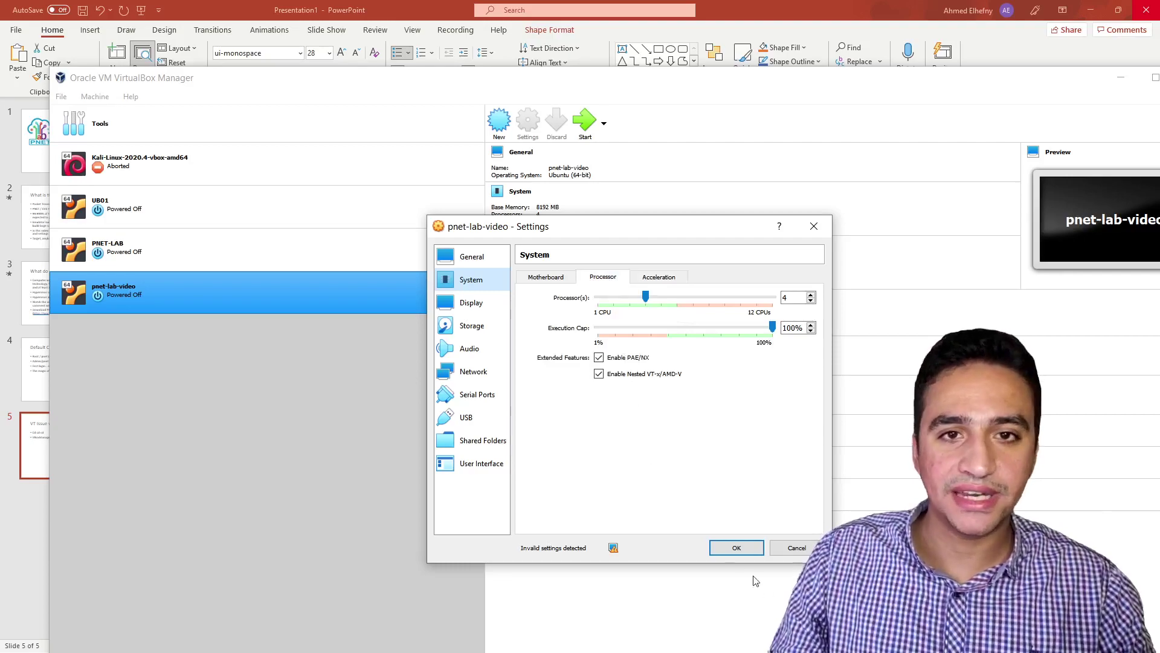
# - Launch the pnet-lab-video virtual machine and maximize the VirtualBox Manager window
pyautogui.click(589, 132)
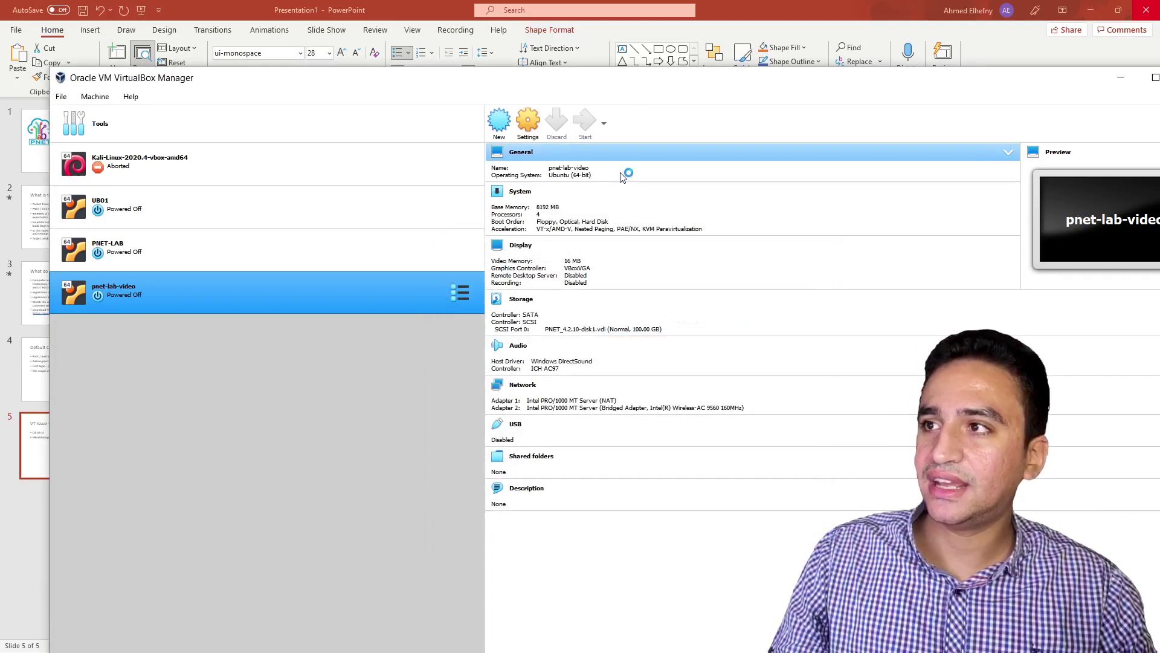
pyautogui.moveTo(694, 83); pyautogui.dragTo(681, 46)
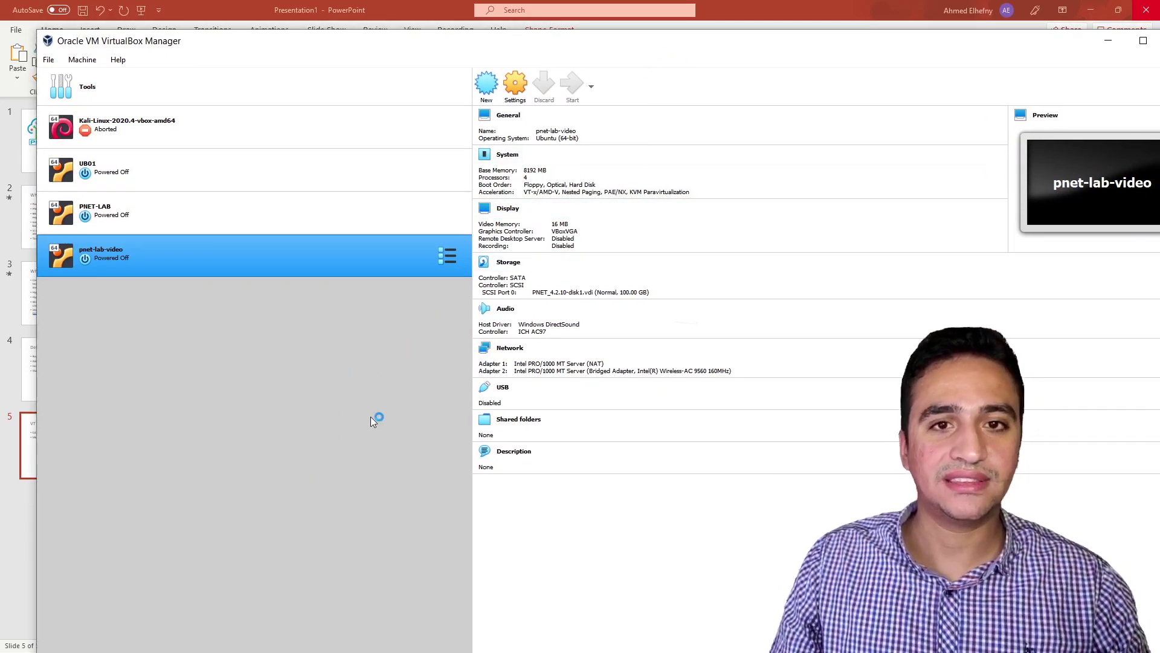
pyautogui.doubleClick(451, 46)
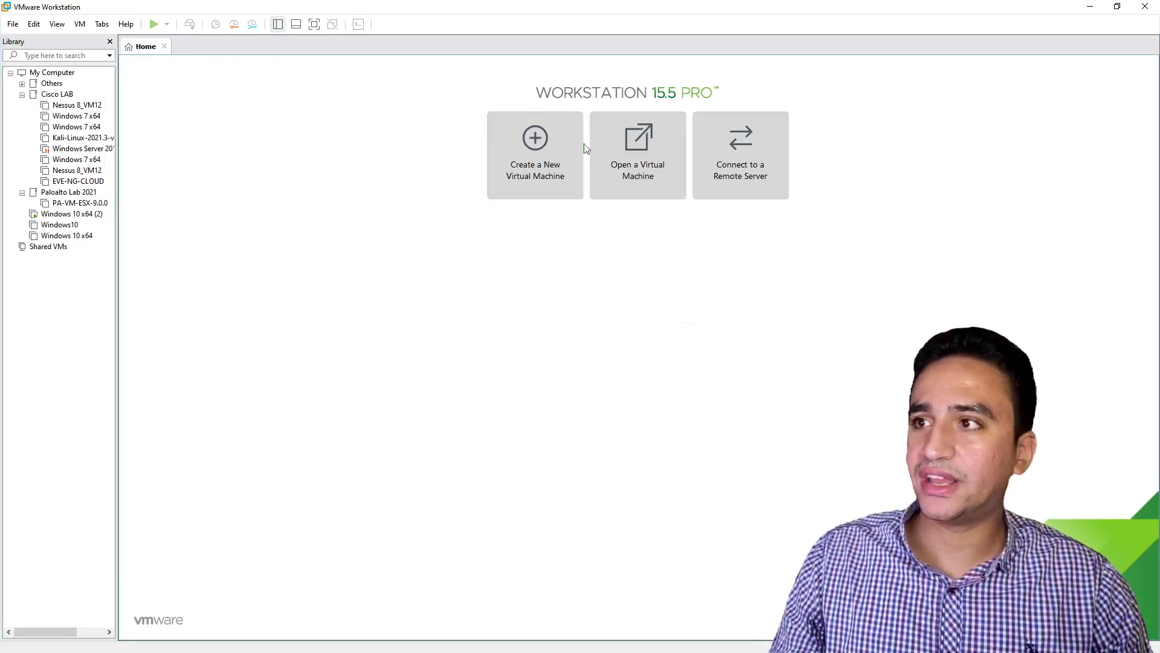
# - Browse the Downloads folder in the Open Virtual Machine dialog, then cancel it without choosing a file
pyautogui.click(13, 25)
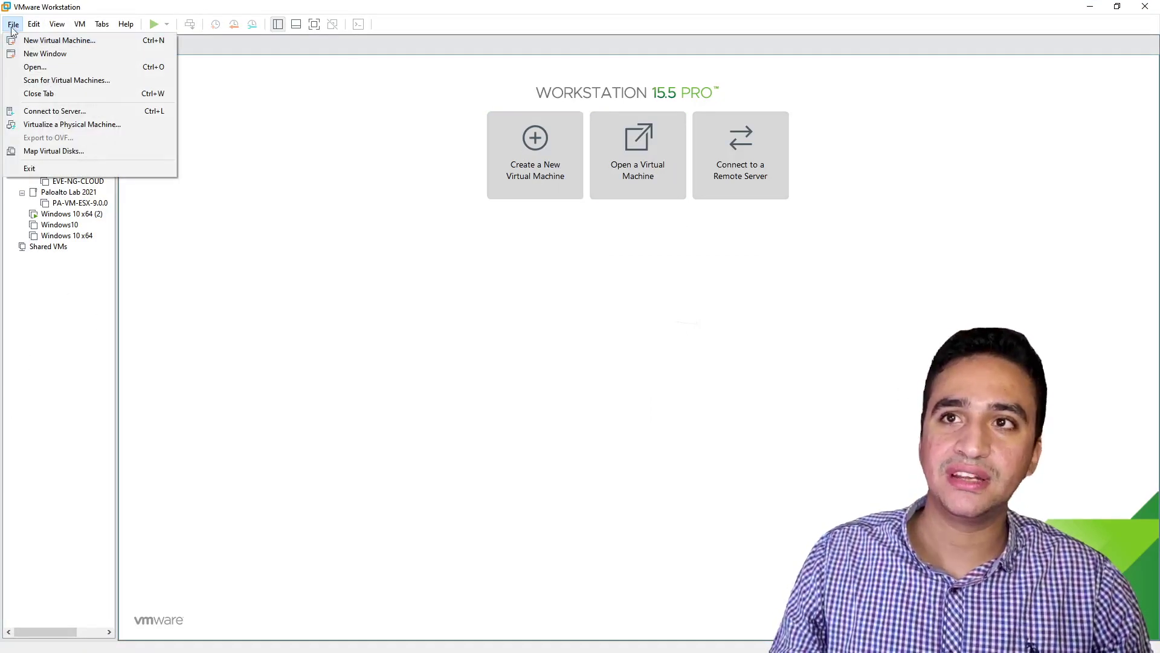
pyautogui.click(36, 66)
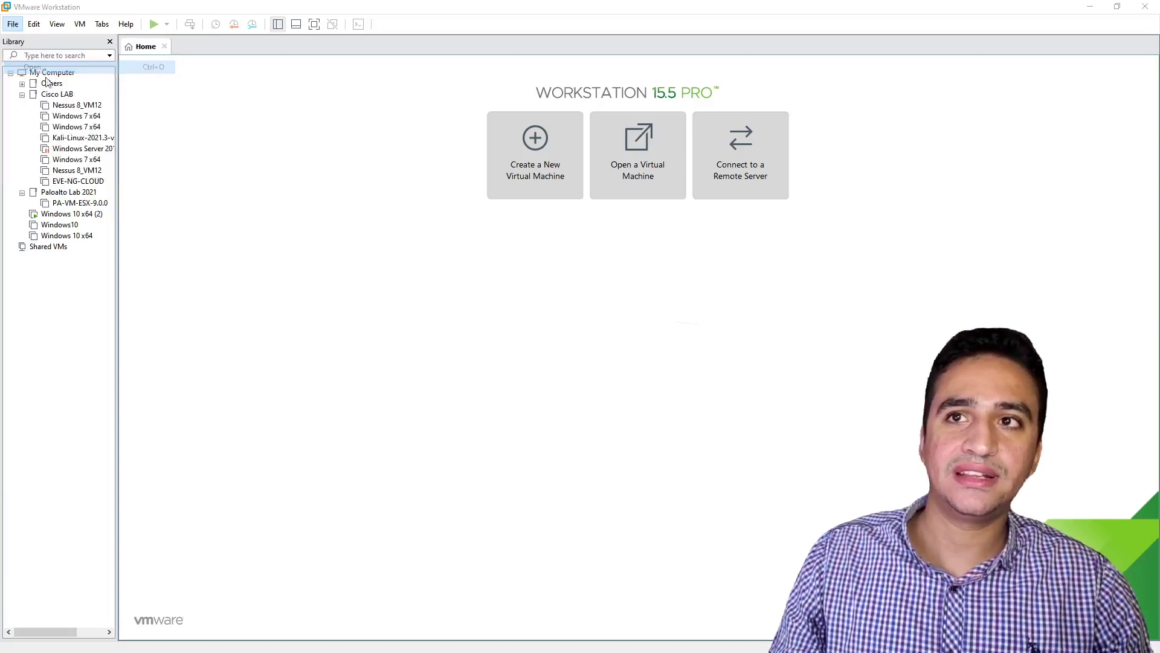
pyautogui.click(43, 228)
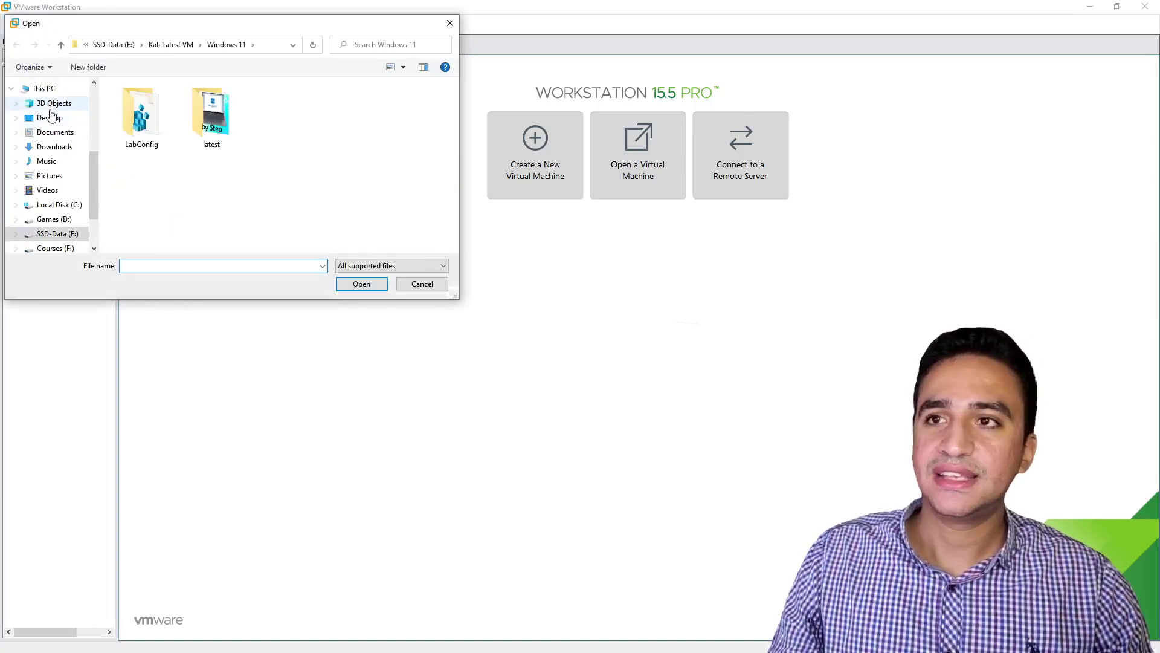
pyautogui.click(53, 147)
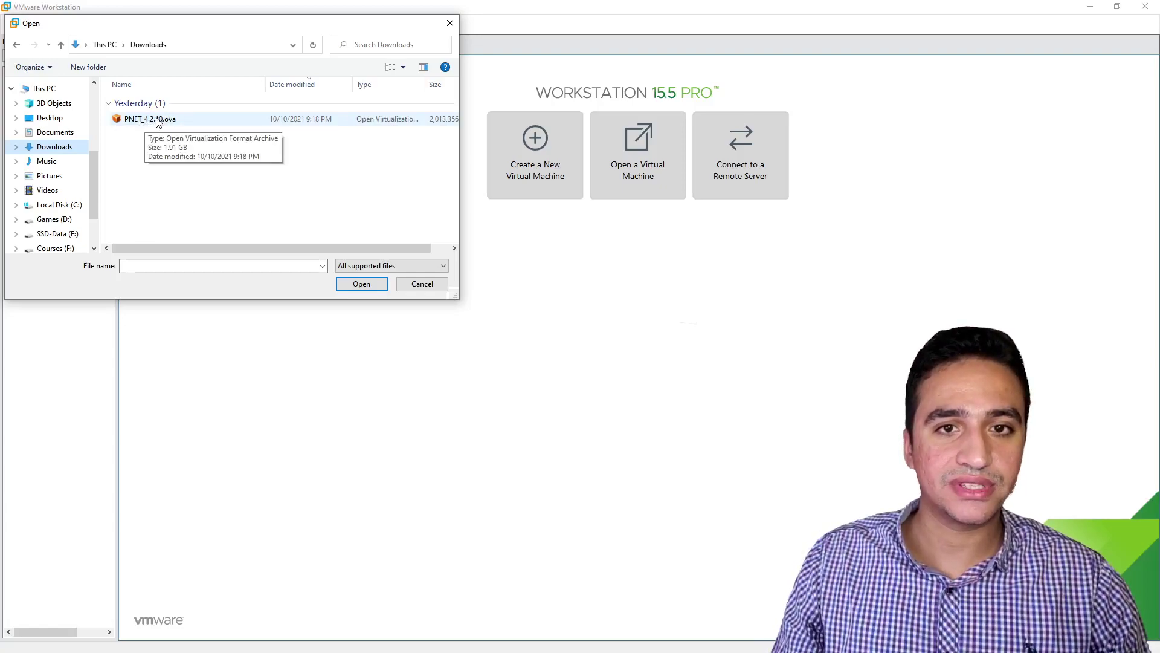
pyautogui.click(422, 285)
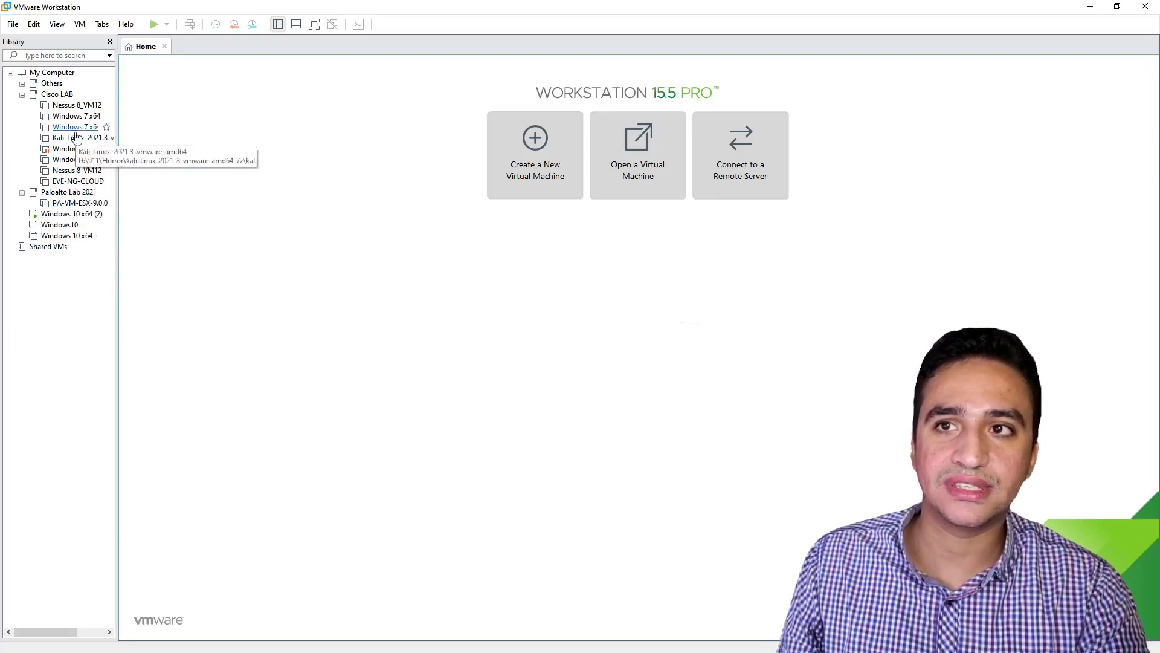
# - Expand the Others group in the Library and open PNET_4.2.3 in its own tab
pyautogui.click(21, 84)
pyautogui.rightClick(71, 95)
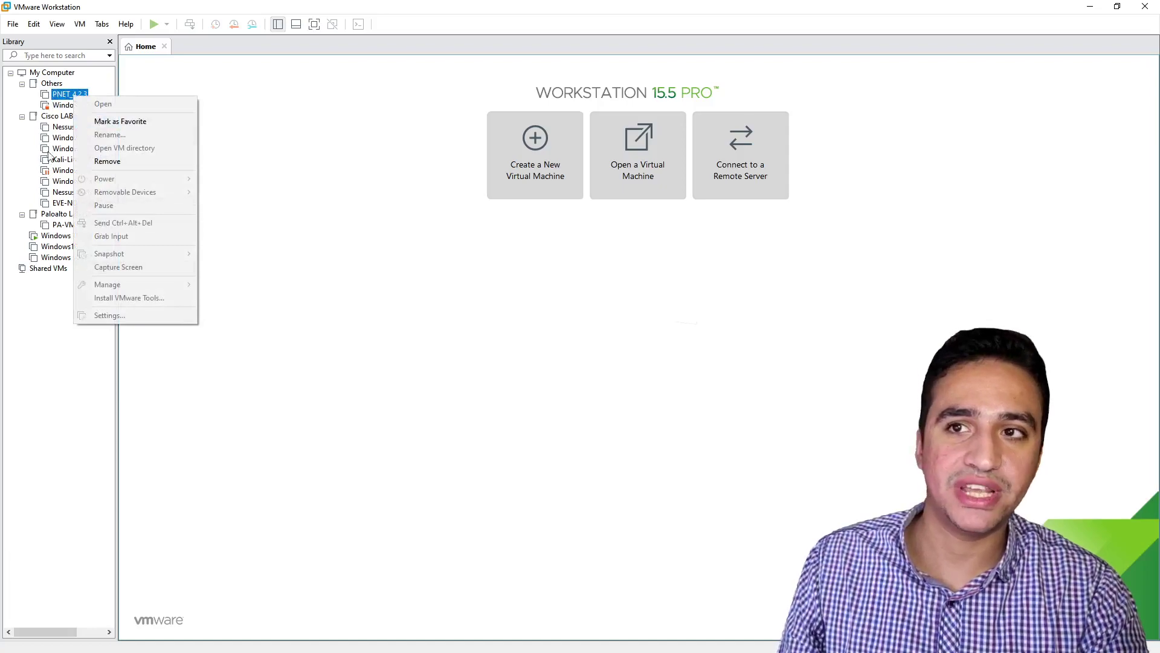
pyautogui.click(42, 92)
pyautogui.click(52, 73)
pyautogui.click(52, 84)
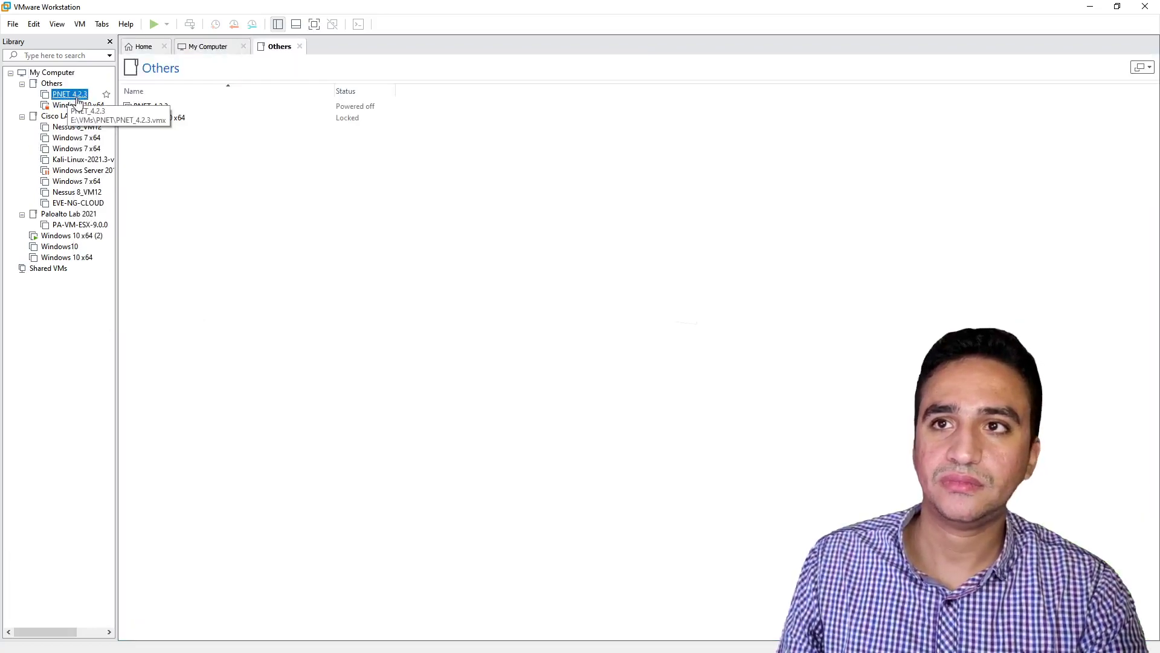
pyautogui.click(72, 95)
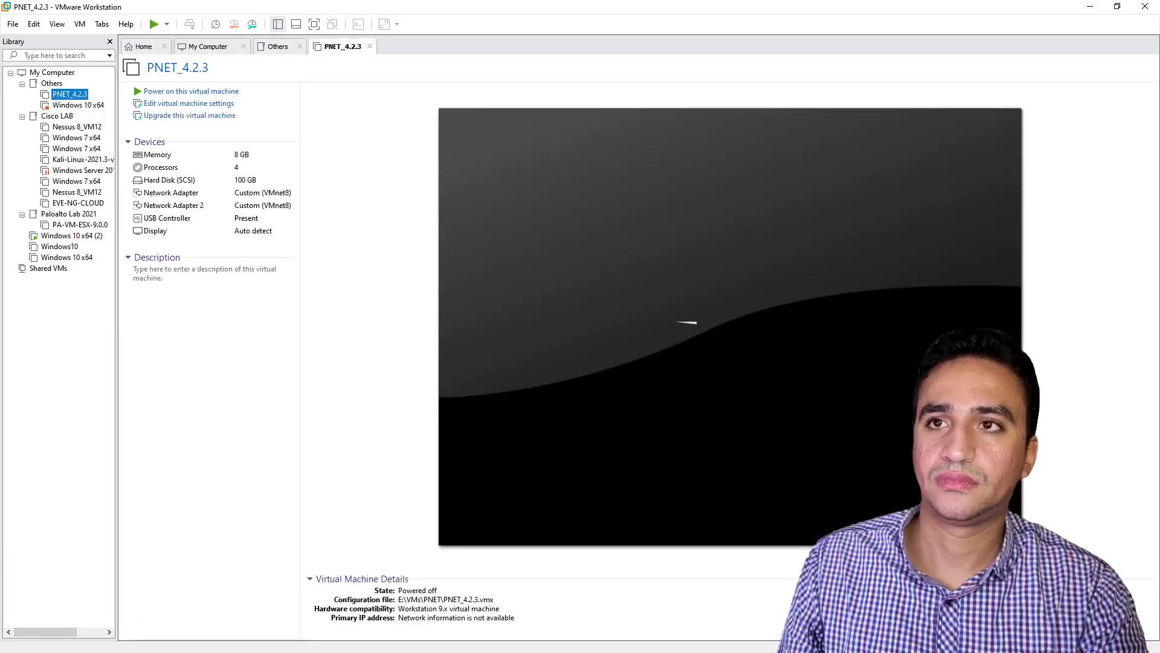
# - In PNET_4.2.3's Processors settings, tick VT-x/EPT and CPU performance counters, then apply
pyautogui.click(189, 108)
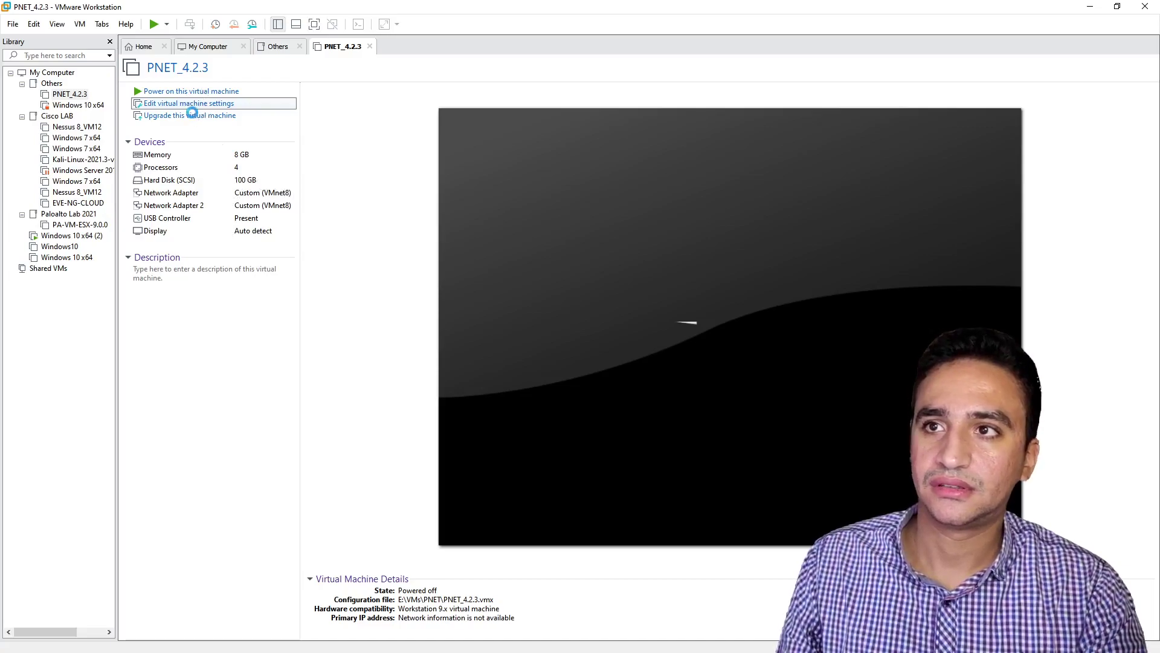
pyautogui.click(192, 108)
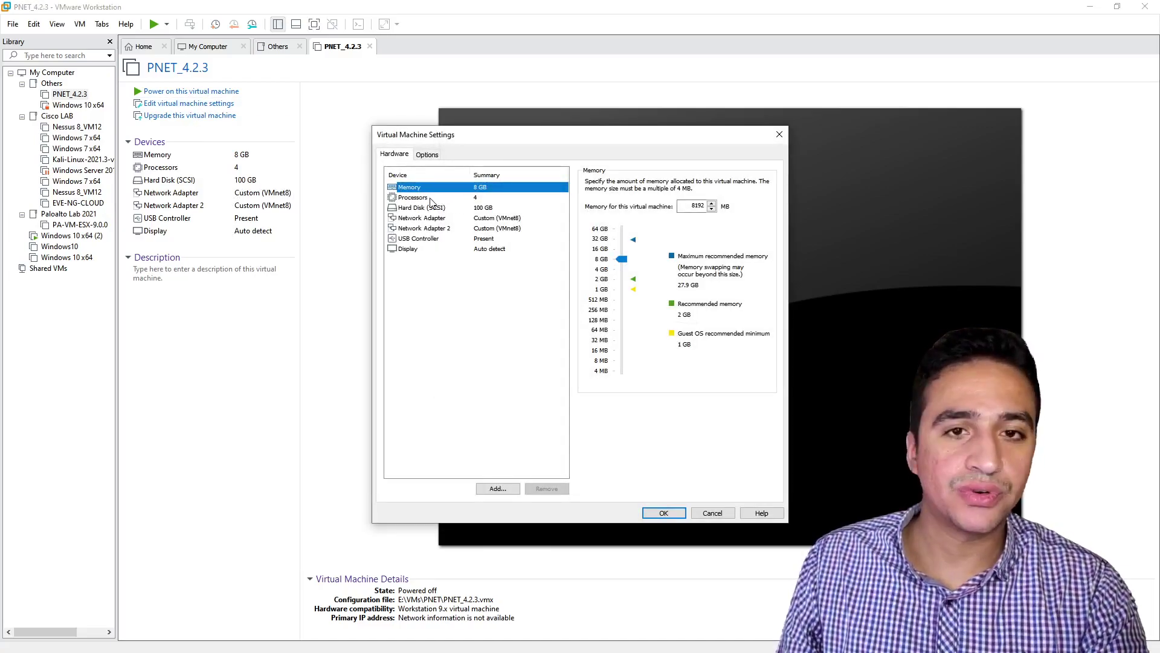
pyautogui.click(416, 198)
pyautogui.click(607, 240)
pyautogui.click(603, 251)
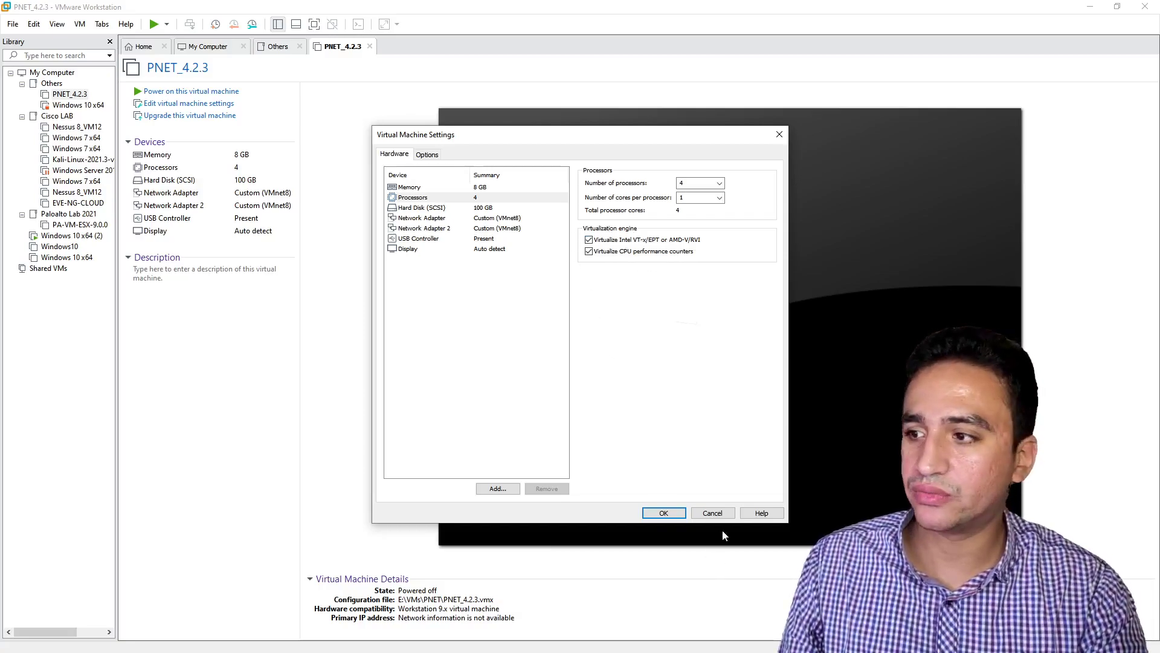
pyautogui.click(664, 512)
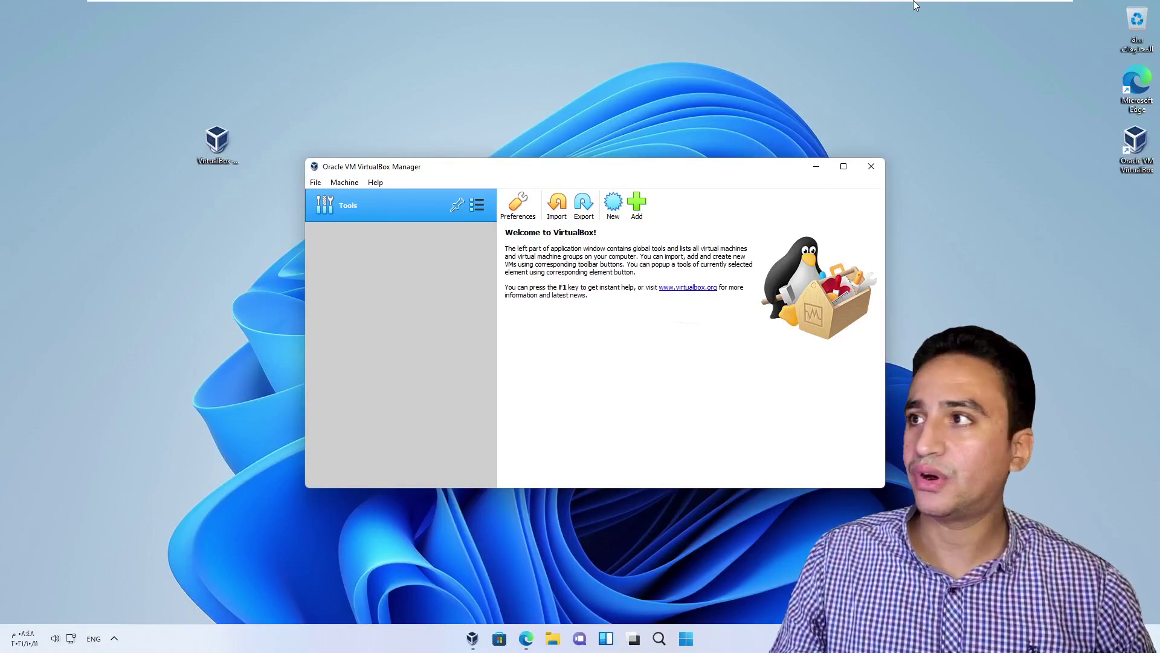
# - Leave VMware full screen and remove legacy/topology from the PNETLab address to load the workspace
pyautogui.moveTo(762, 3)
pyautogui.click(1025, 18)
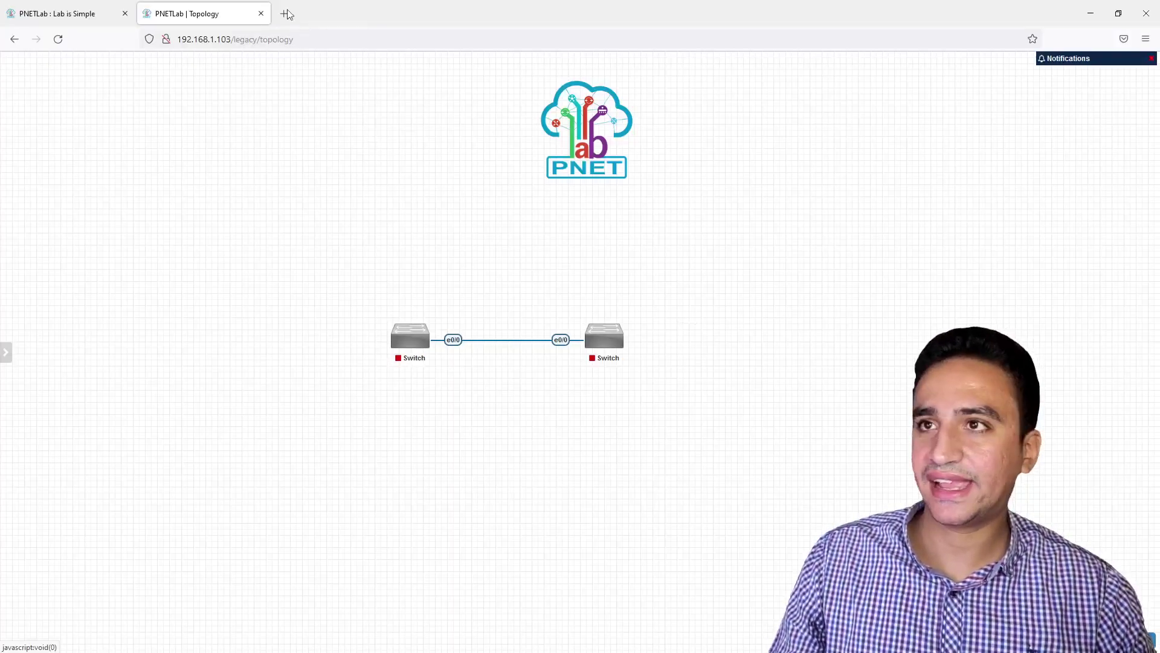
pyautogui.click(285, 38)
pyautogui.moveTo(354, 39); pyautogui.dragTo(238, 40)
pyautogui.press('BackSpace')
pyautogui.press('Return')
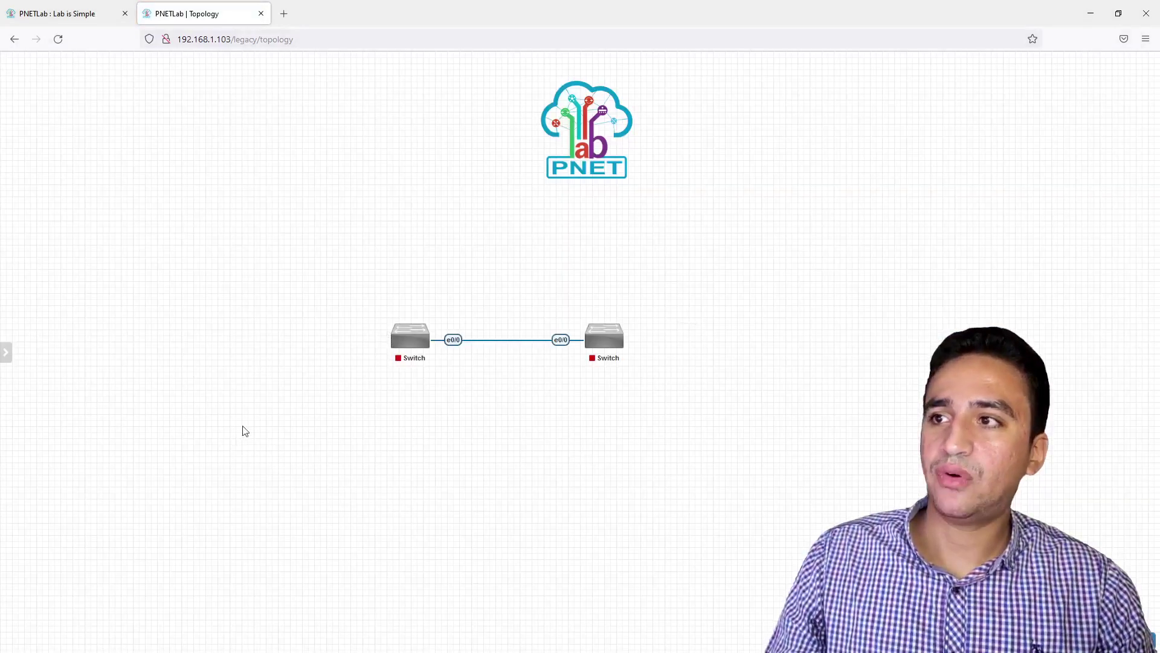
# - Start the right-hand and left-hand switches in the TEST.unl topology
pyautogui.moveTo(250, 417); pyautogui.dragTo(780, 260)
pyautogui.click(356, 374)
pyautogui.moveTo(359, 374); pyautogui.dragTo(736, 282)
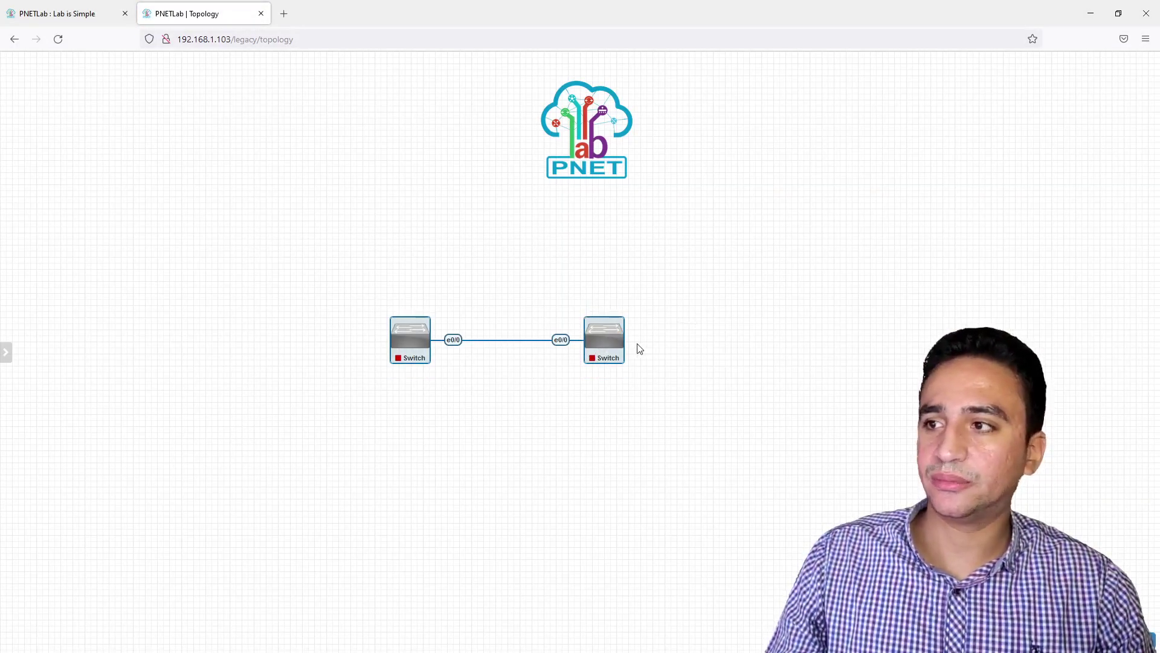
pyautogui.click(592, 313)
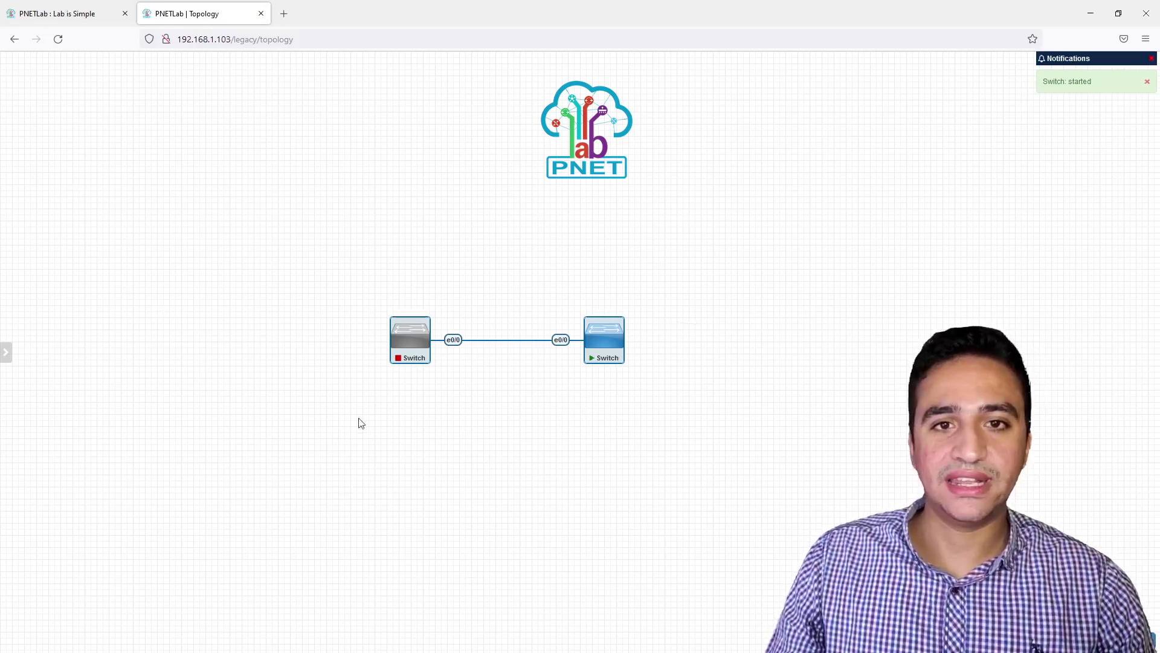
pyautogui.rightClick(408, 333)
pyautogui.click(329, 383)
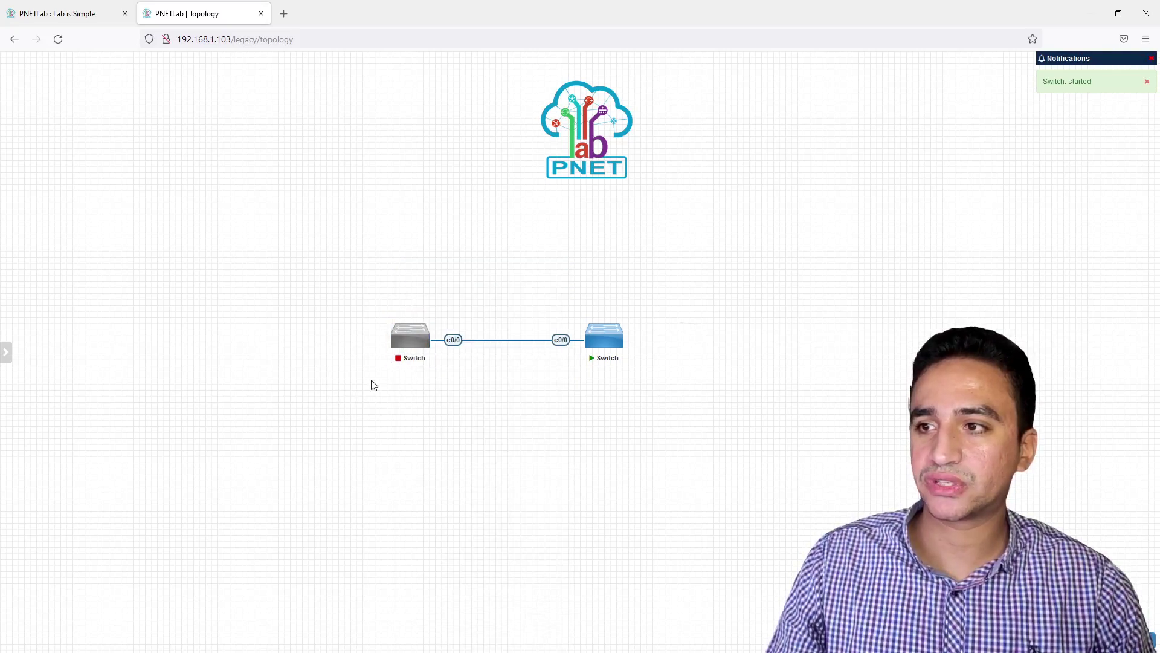
pyautogui.click(399, 312)
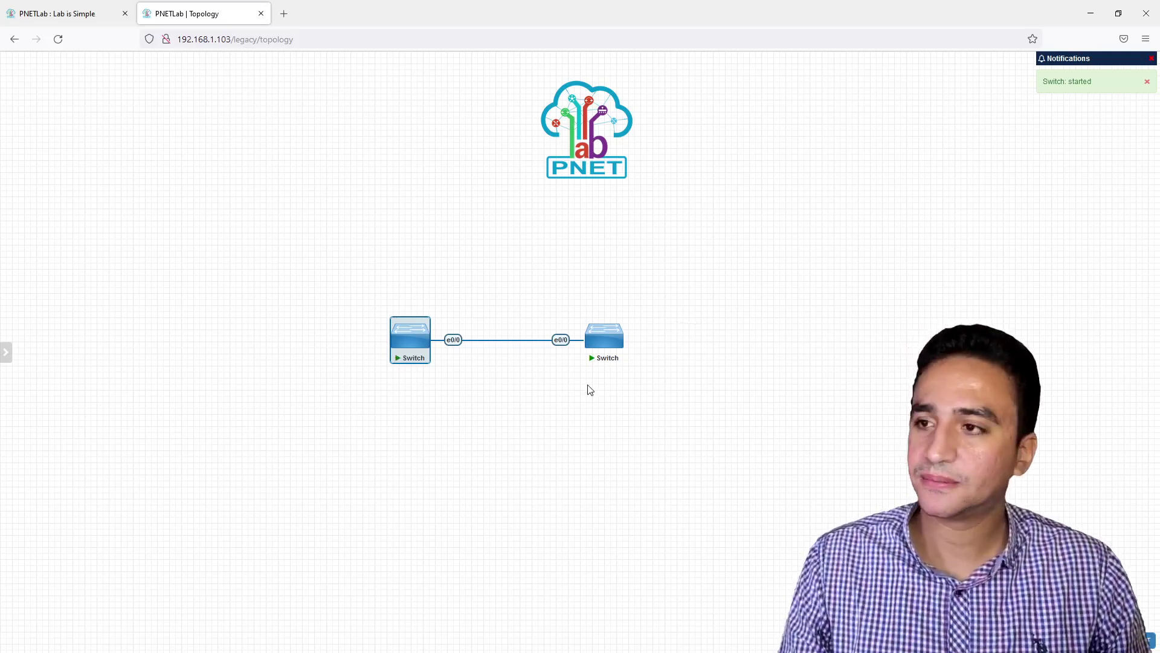
# - Shift both linked switches slightly right on the canvas and open a new browser tab
pyautogui.moveTo(409, 404); pyautogui.dragTo(673, 305)
pyautogui.moveTo(604, 336); pyautogui.dragTo(657, 335)
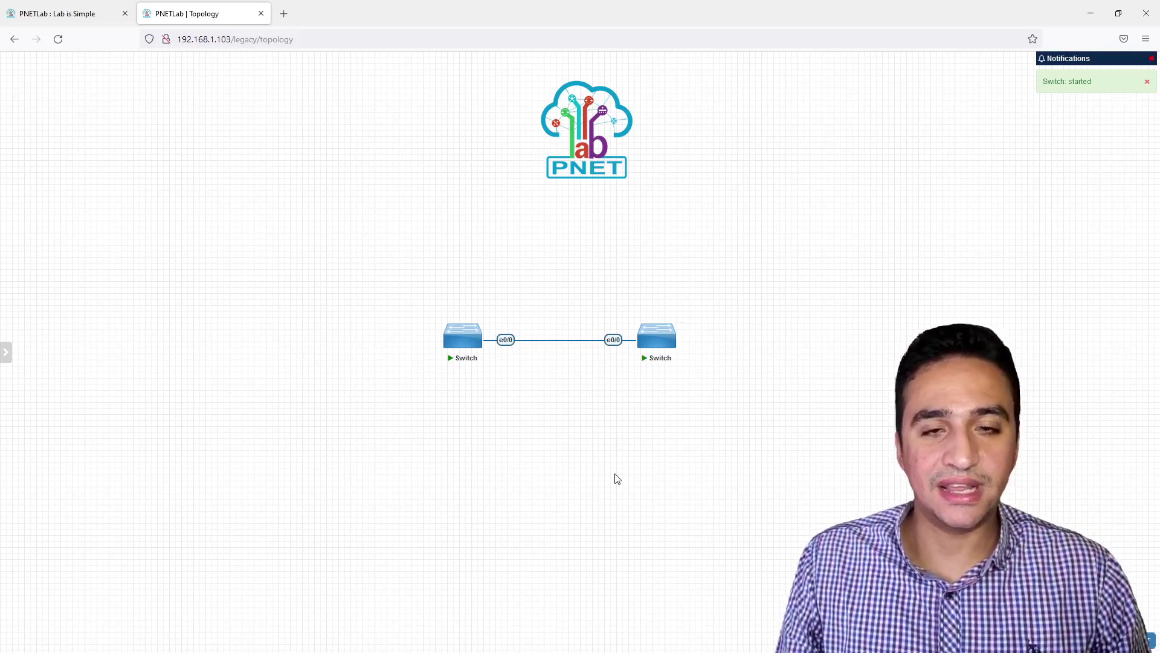
pyautogui.moveTo(672, 334)
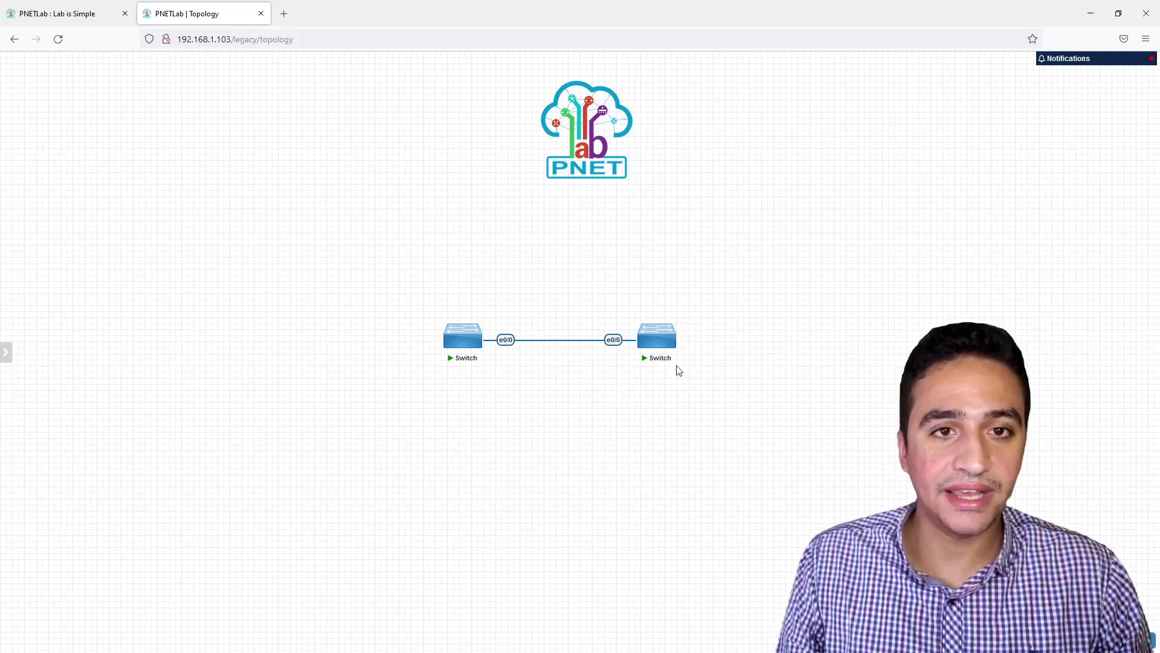
pyautogui.click(284, 14)
pyautogui.click(244, 15)
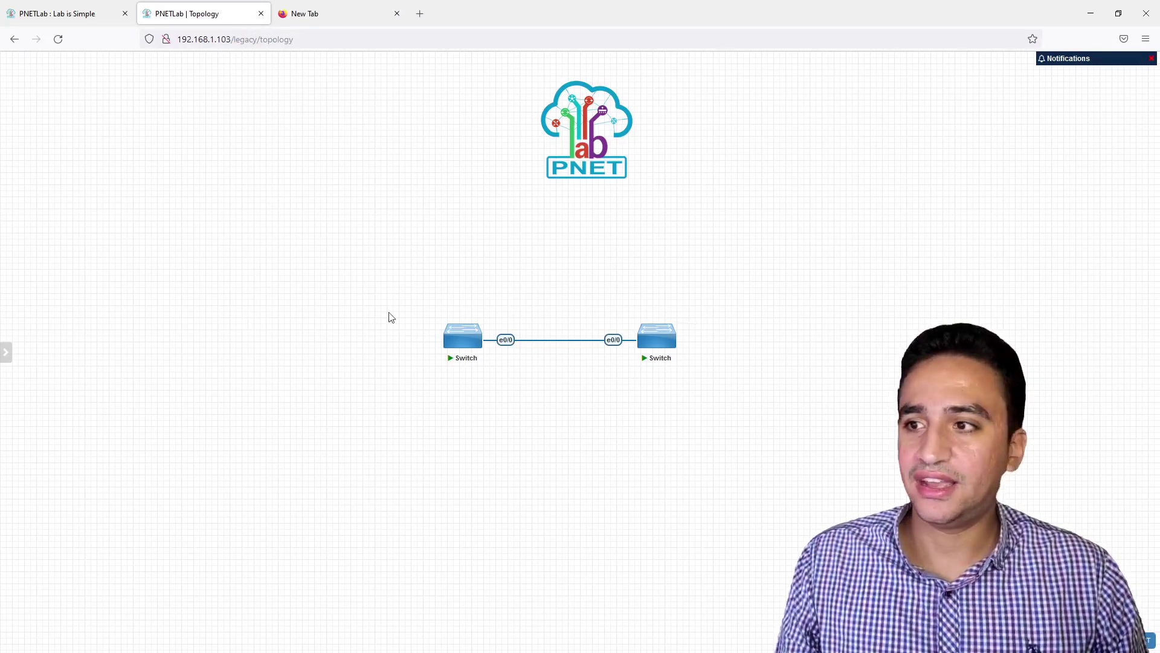
# - Search Google for '6800 switch icon png' in the new tab
pyautogui.click(346, 9)
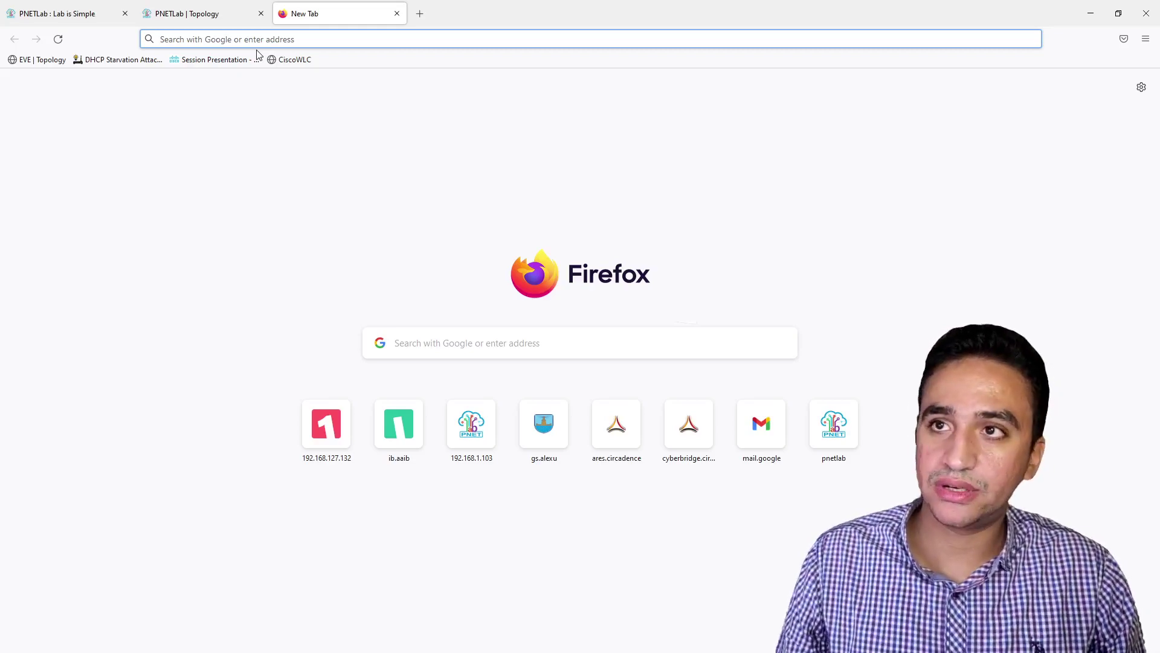
pyautogui.click(275, 36)
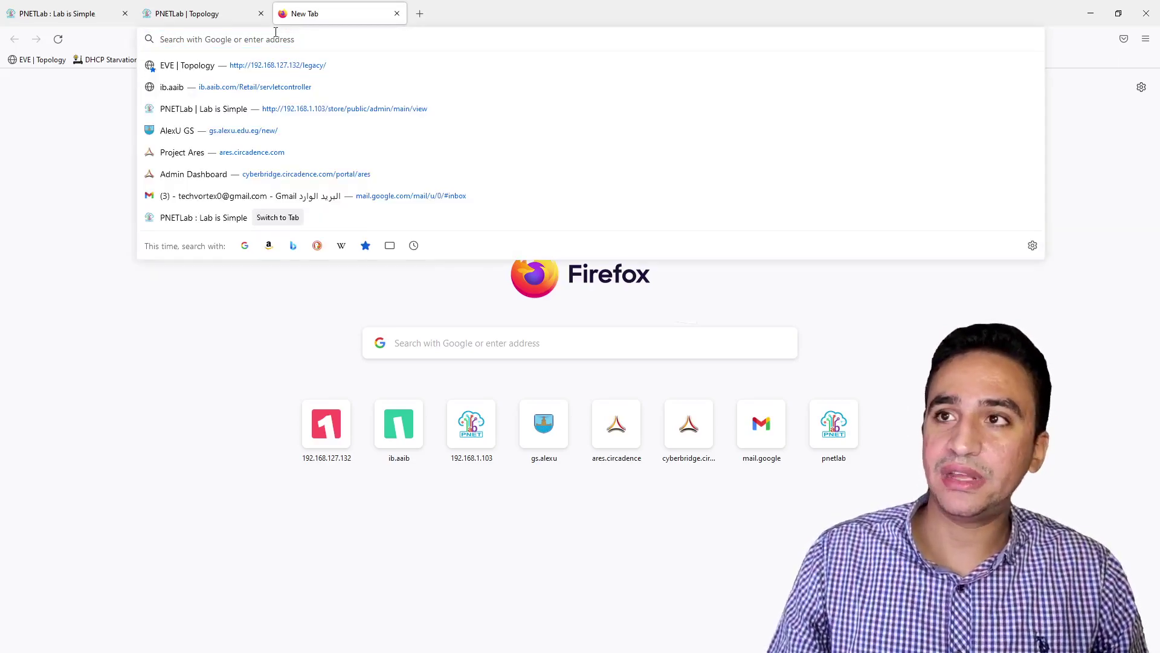
pyautogui.write('6800')
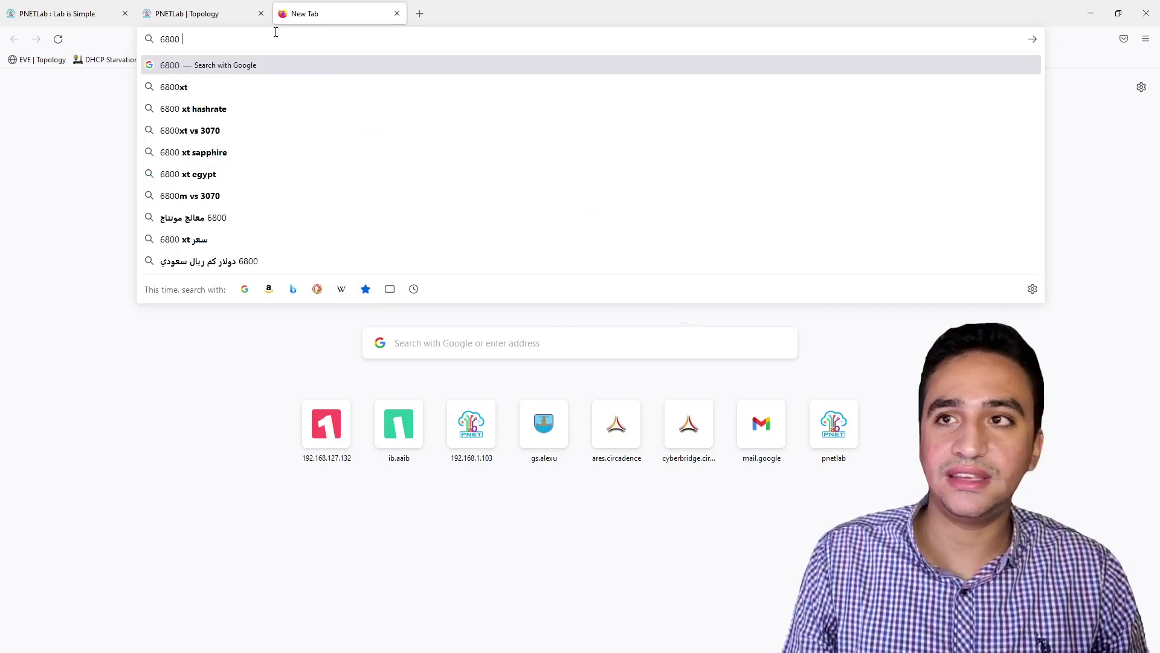
pyautogui.write(' switch icon png')
pyautogui.press('Return')
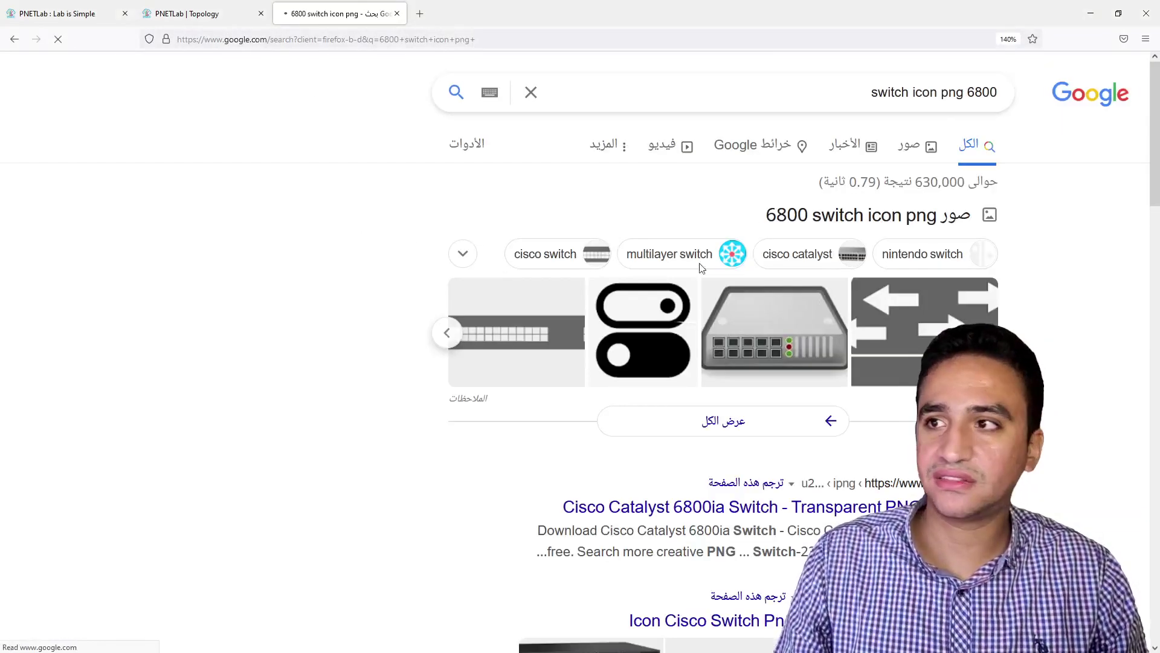
# - Browse the image results and open a large preview of the modular Cisco chassis image
pyautogui.click(902, 150)
pyautogui.scroll(-2, 732, 349)
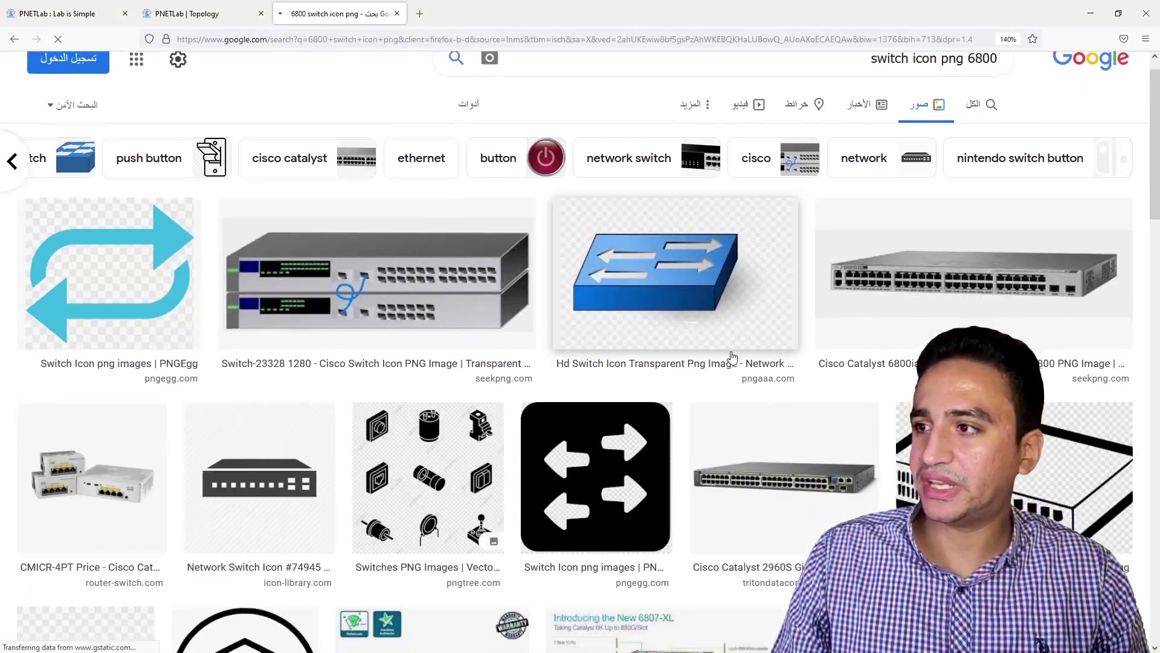
pyautogui.scroll(-6, 732, 350)
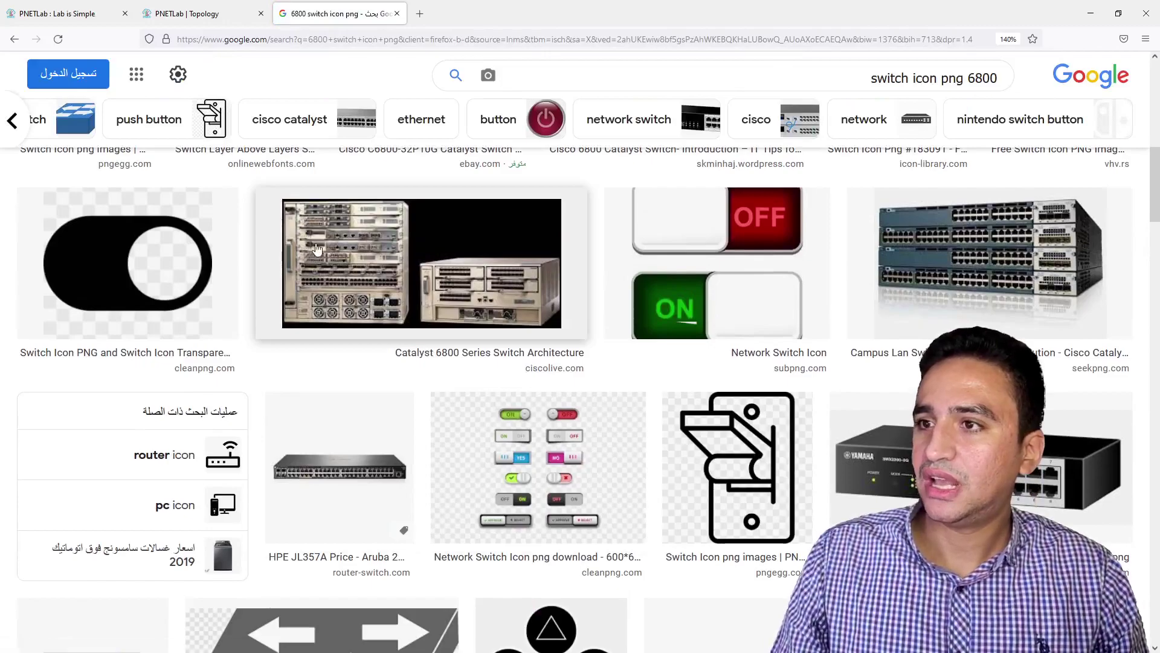
pyautogui.scroll(-2, 317, 250)
pyautogui.scroll(-3, 348, 163)
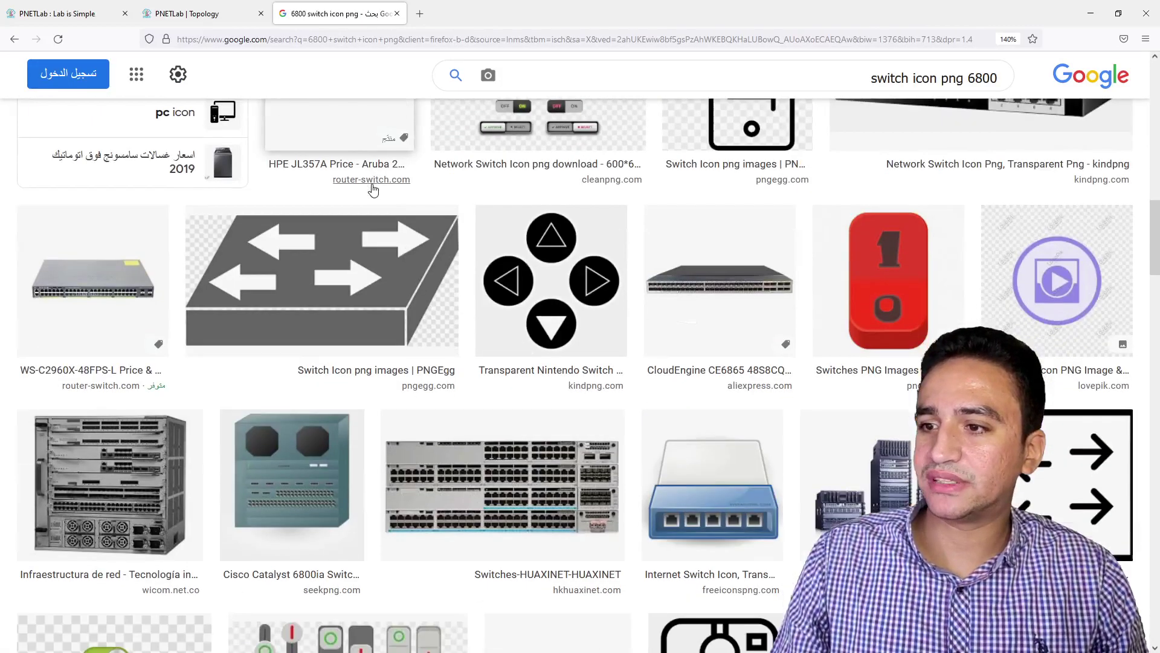
pyautogui.scroll(-2, 372, 190)
pyautogui.scroll(4, 427, 295)
pyautogui.scroll(4, 428, 295)
pyautogui.scroll(-6, 102, 472)
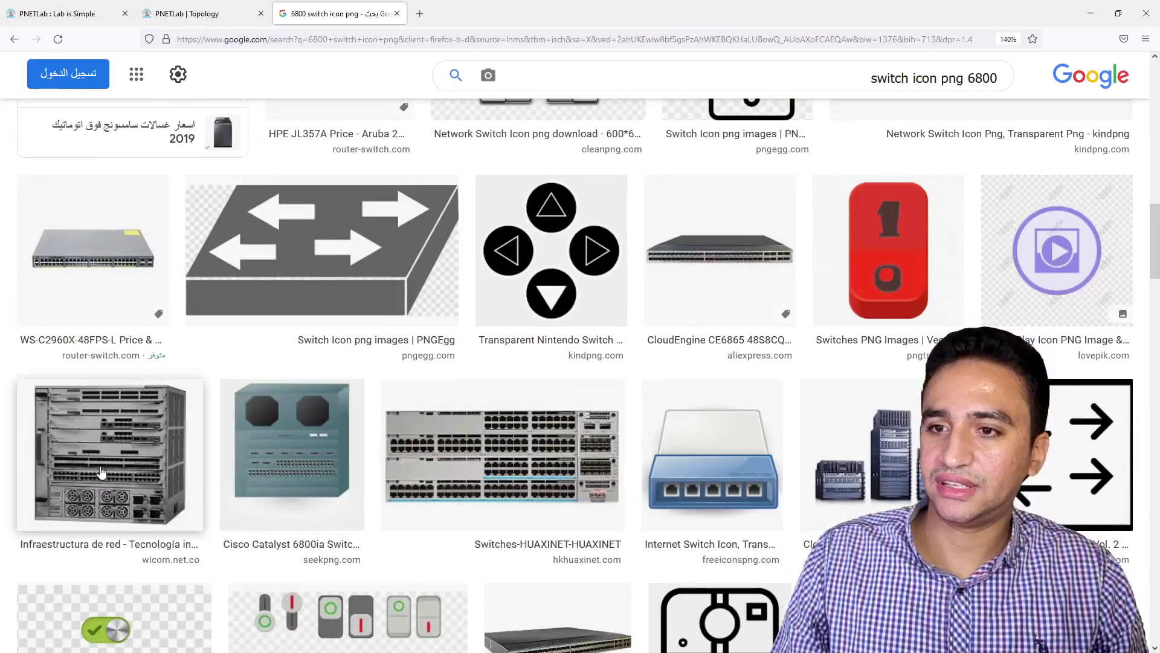
pyautogui.click(101, 472)
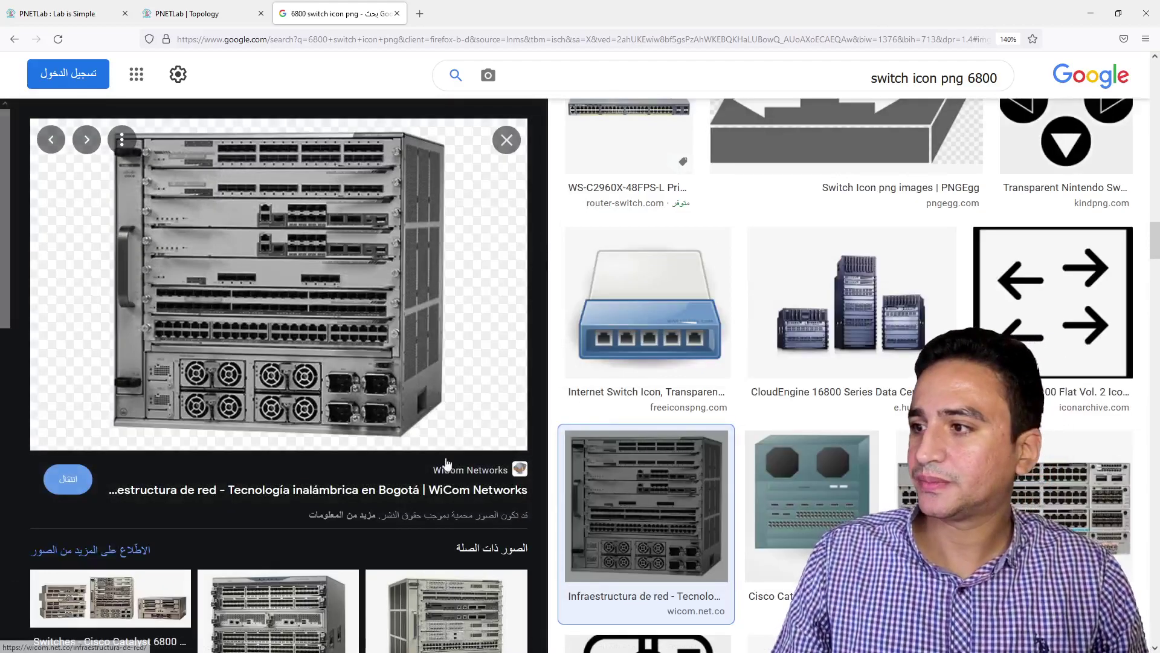
pyautogui.scroll(-6, 452, 473)
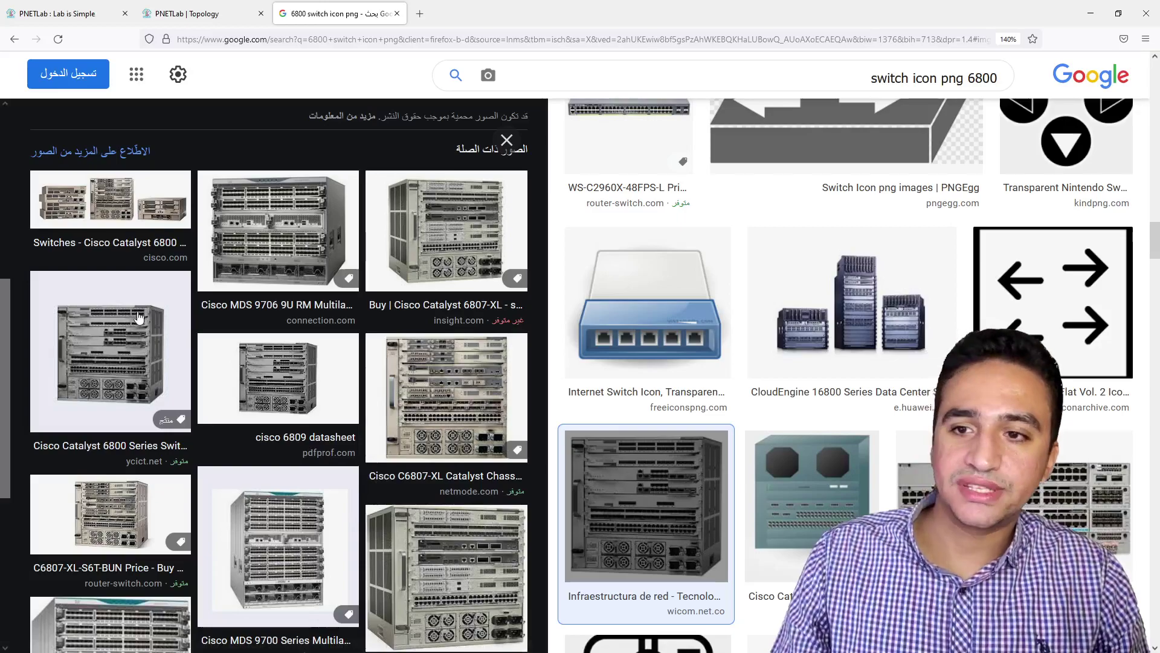
pyautogui.scroll(-5, 137, 315)
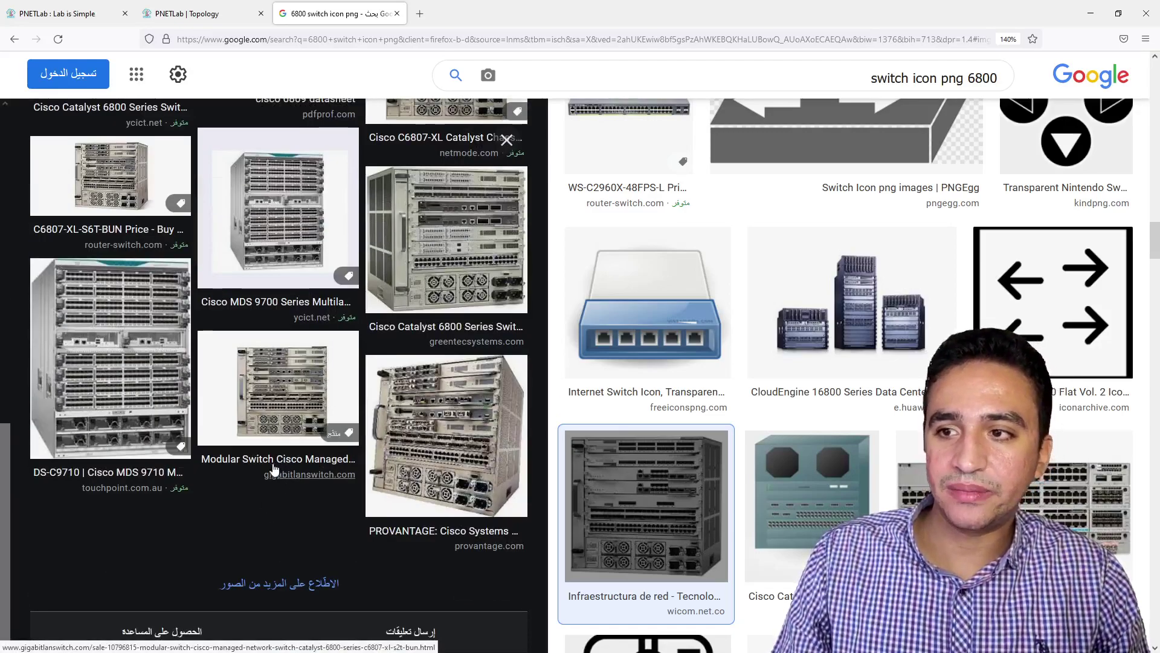
pyautogui.click(296, 423)
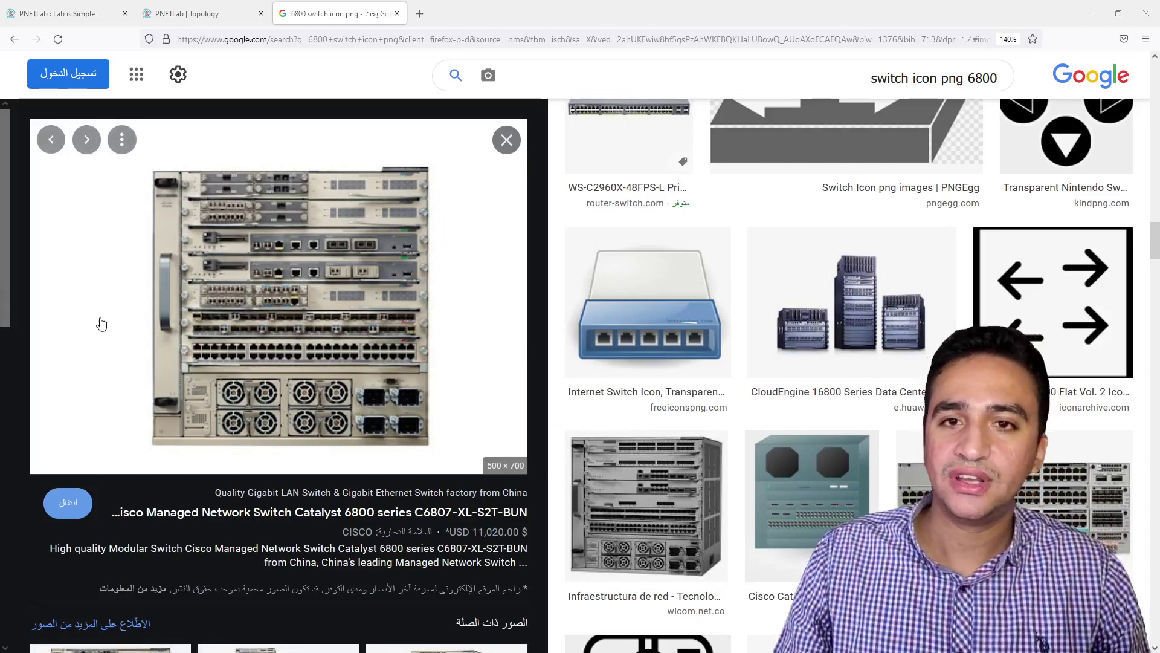
# - Snip the large chassis image with Snipping Tool and copy it to the clipboard
pyautogui.click(599, 314)
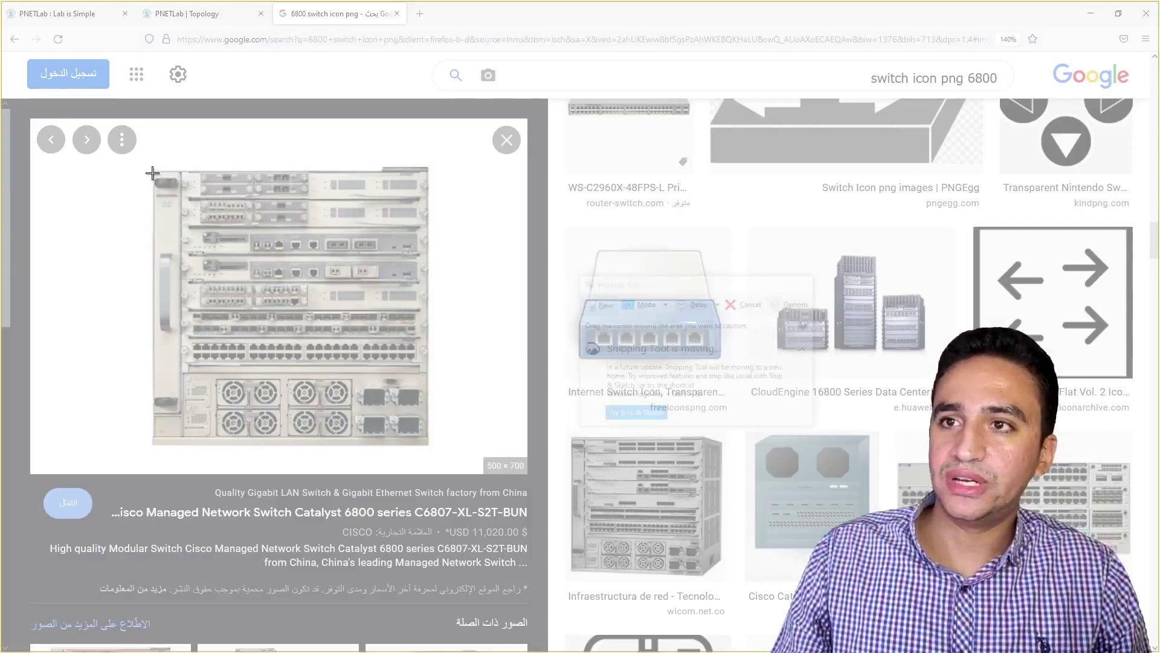
pyautogui.moveTo(152, 174); pyautogui.dragTo(431, 445)
pyautogui.click(110, 65)
pyautogui.click(121, 78)
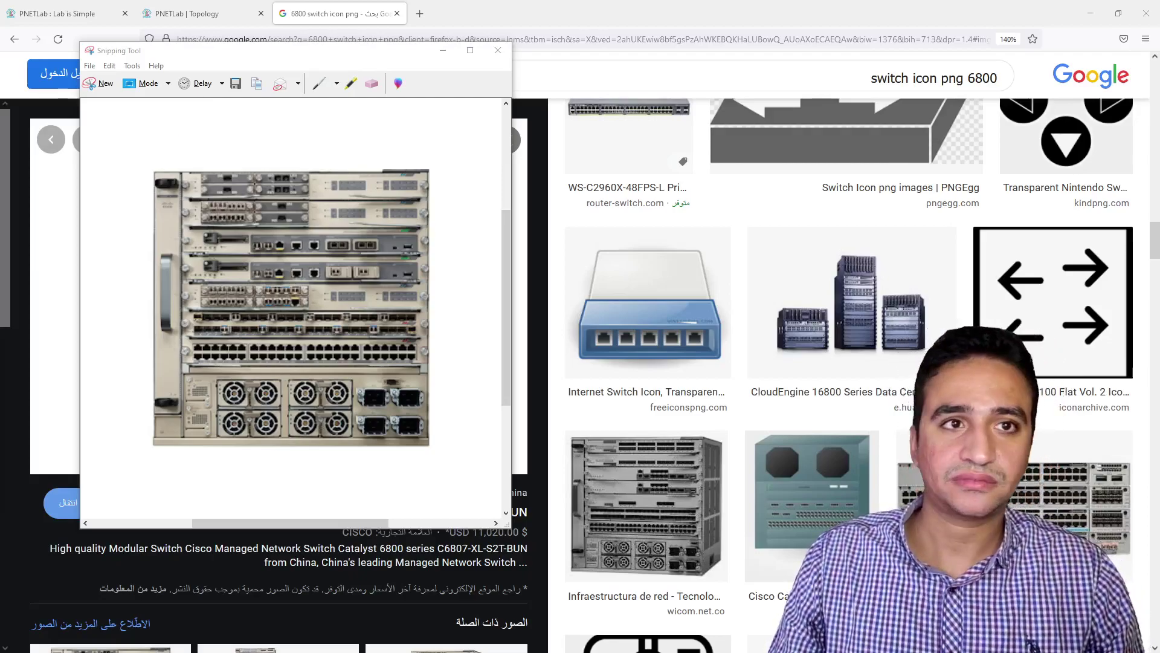
# - Bring paint.net to the front maximized and paste the captured rack photo
pyautogui.press('super+Right')
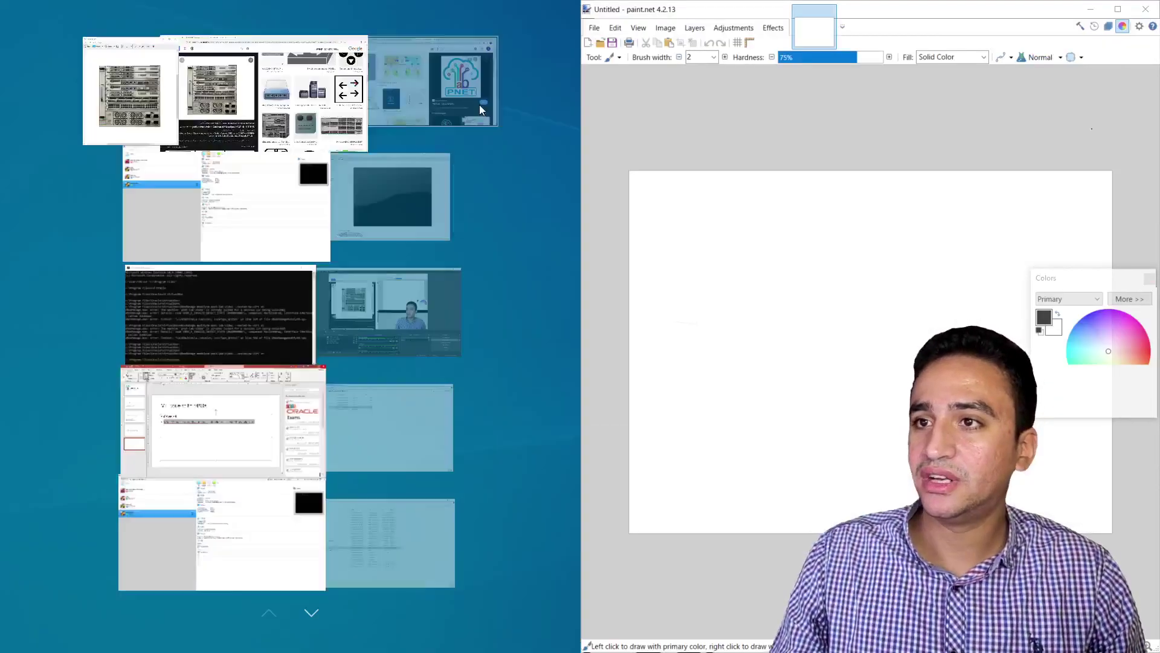
pyautogui.press('Escape')
pyautogui.press('super+Down')
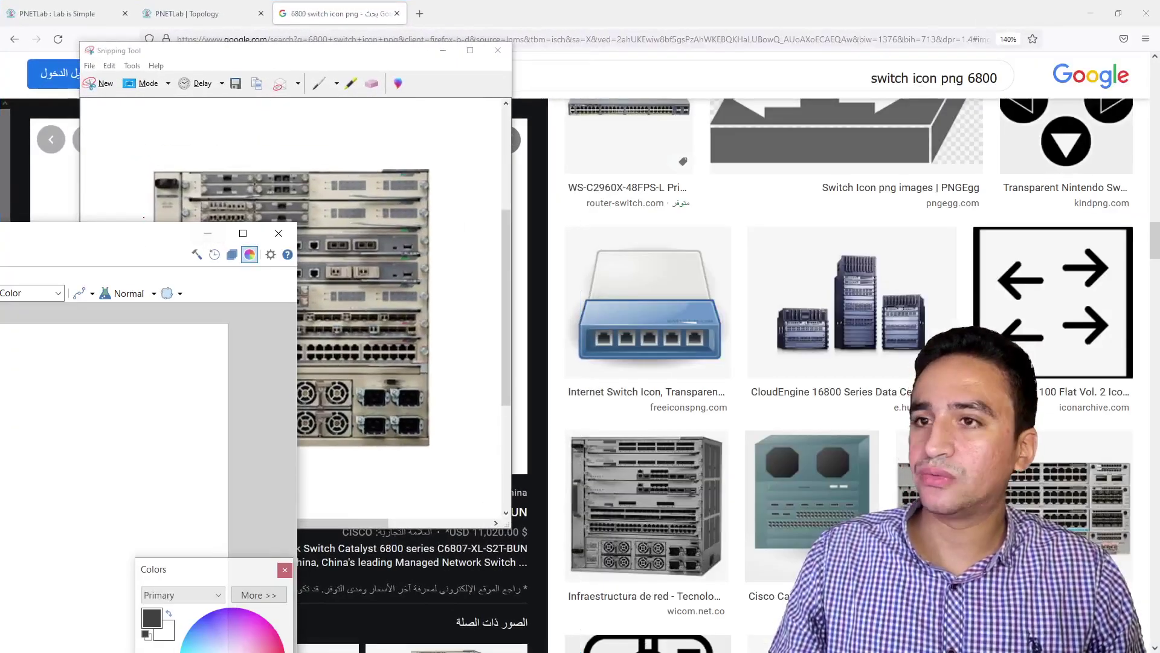
pyautogui.press('super+Down')
pyautogui.hotkey('alt', 'Tab')
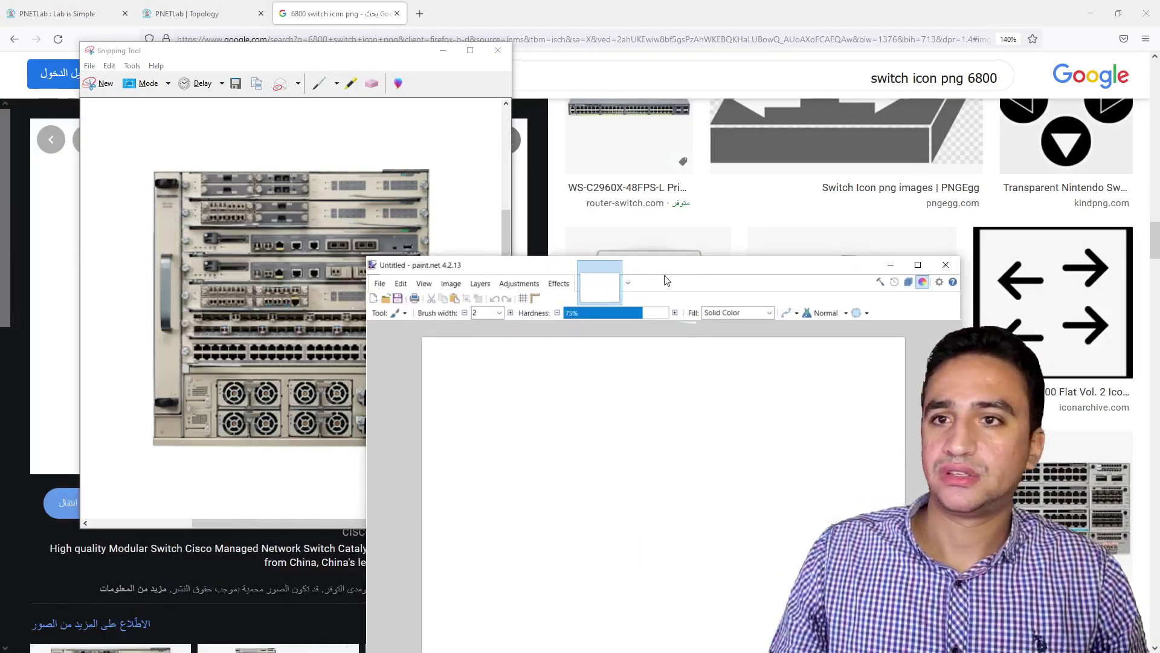
pyautogui.press('super+Up')
pyautogui.hotkey('ctrl', 'v')
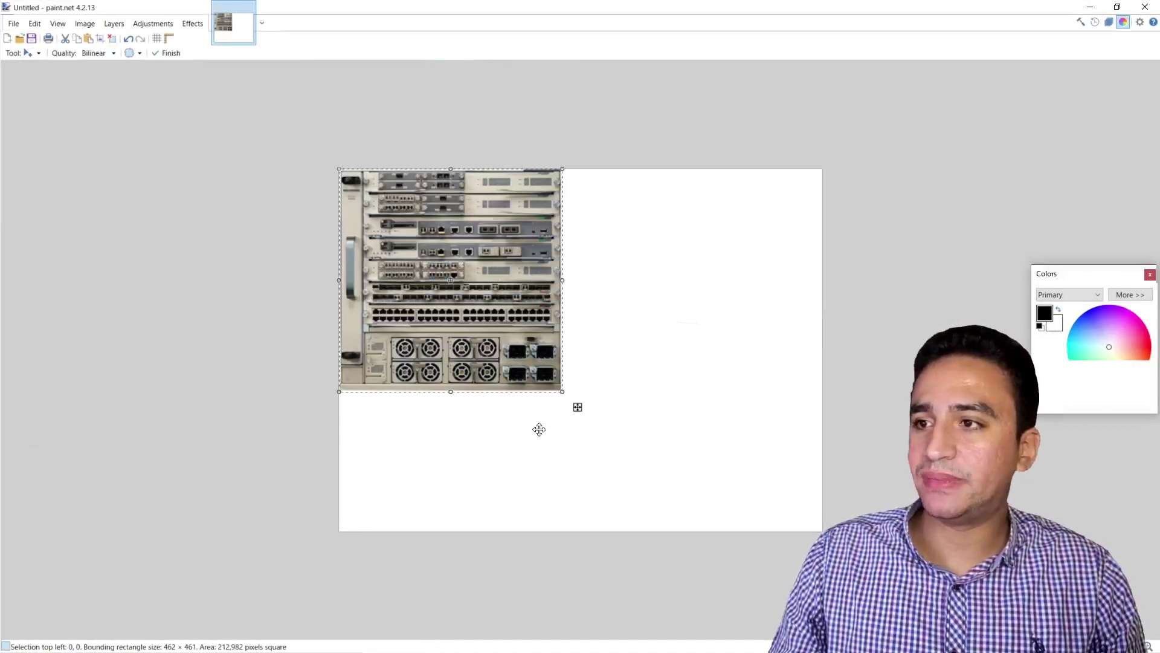
# - Create a new 462 × 461 image and paste the rack photo into it
pyautogui.click(13, 23)
pyautogui.click(43, 41)
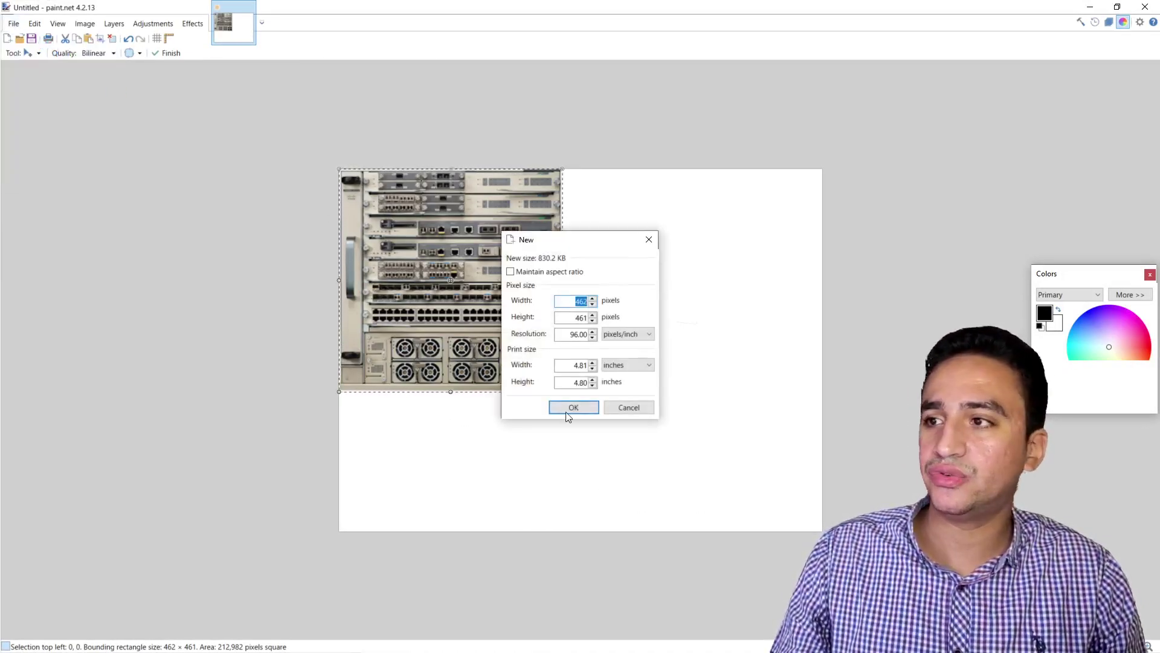
pyautogui.click(566, 411)
pyautogui.hotkey('ctrl', 'v')
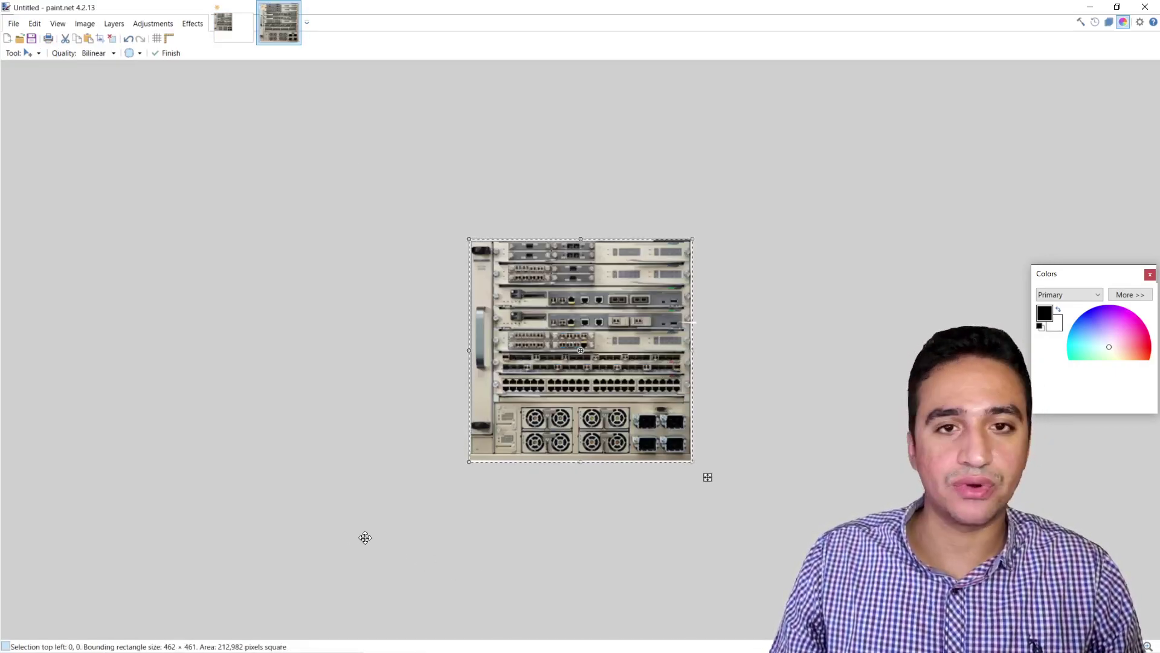
# - Resize the image to 60 pixels wide
pyautogui.click(85, 23)
pyautogui.click(98, 54)
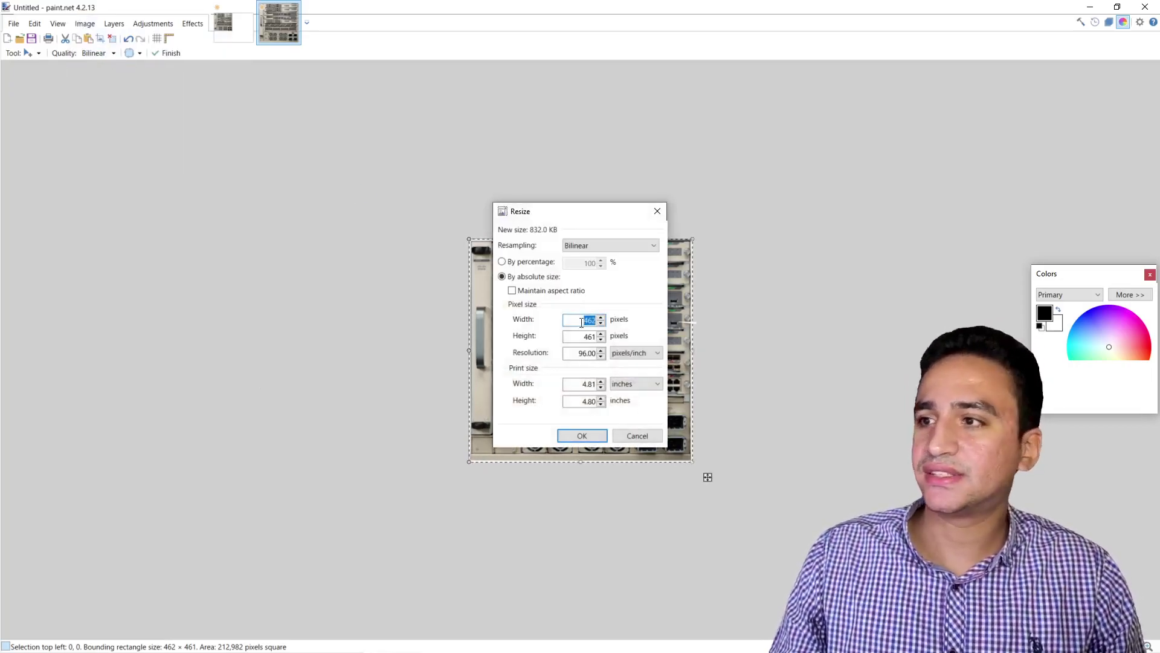
pyautogui.write('60')
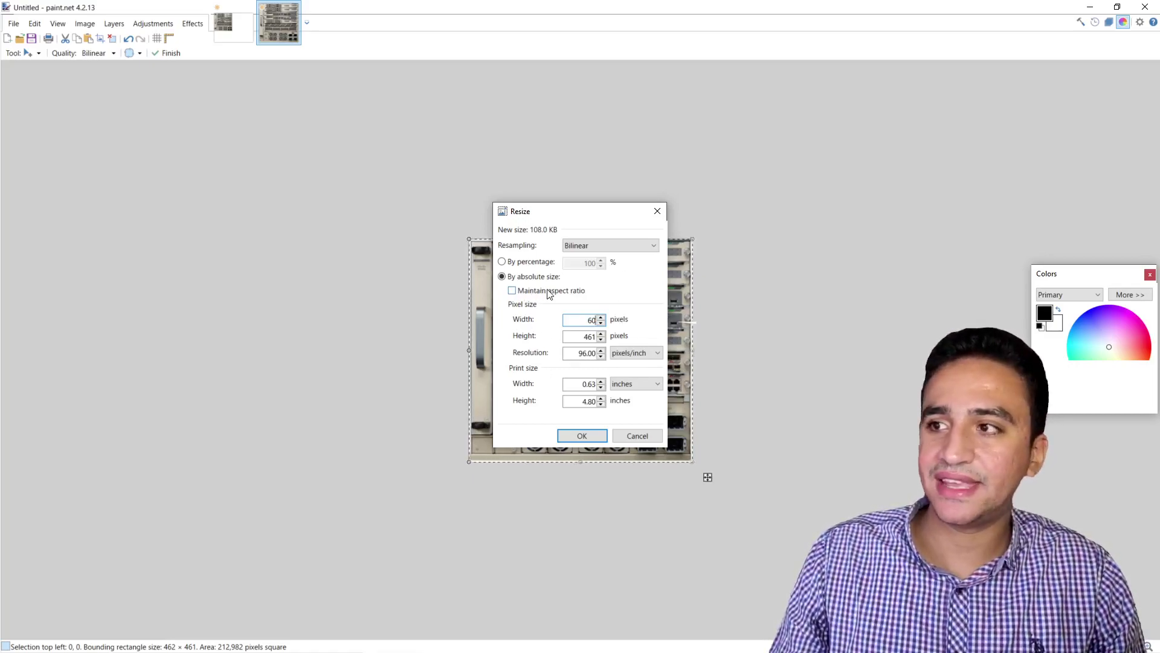
pyautogui.click(584, 434)
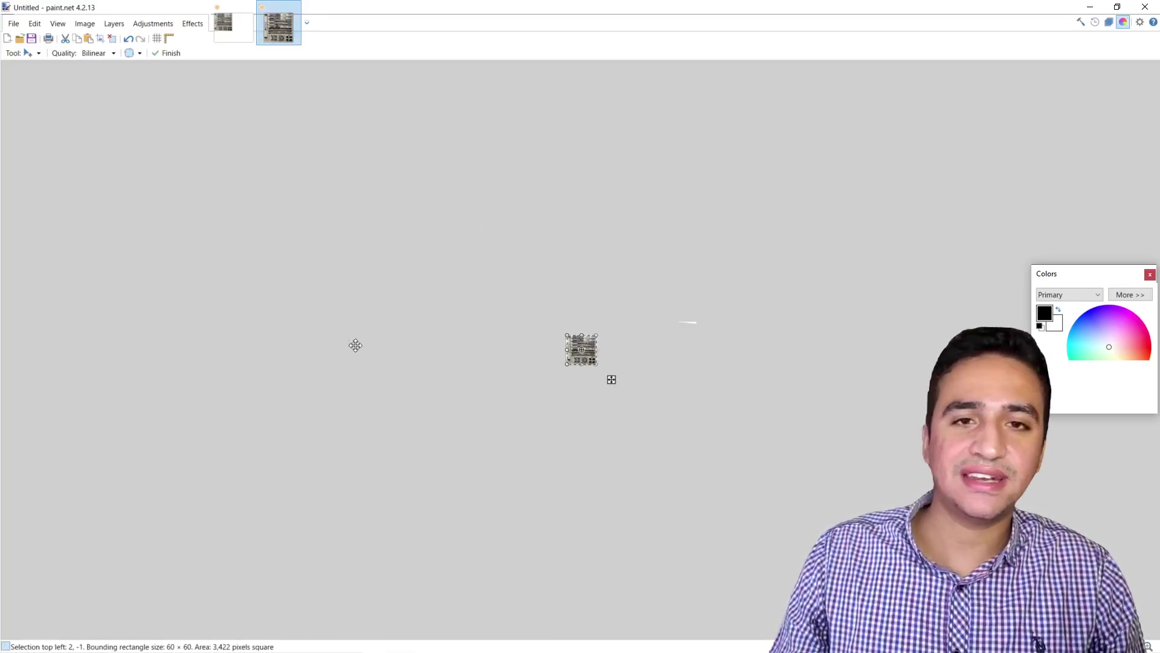
# - Resize the image again to 100 × 100 pixels
pyautogui.click(84, 23)
pyautogui.moveTo(112, 25)
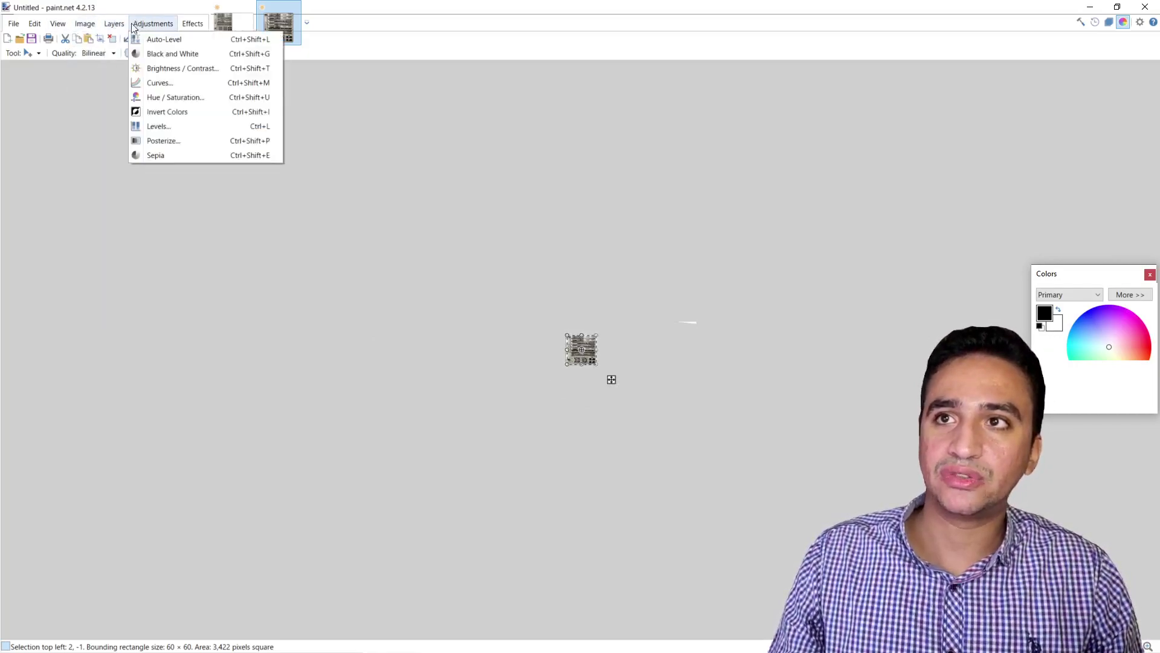
pyautogui.click(100, 54)
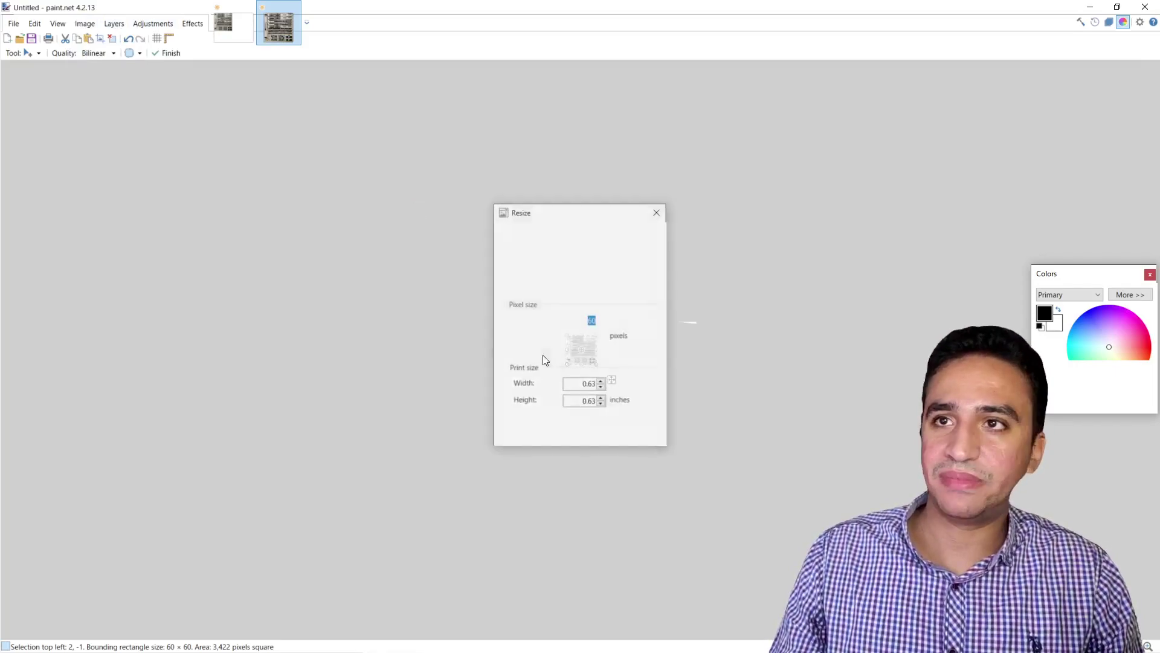
pyautogui.press('Return')
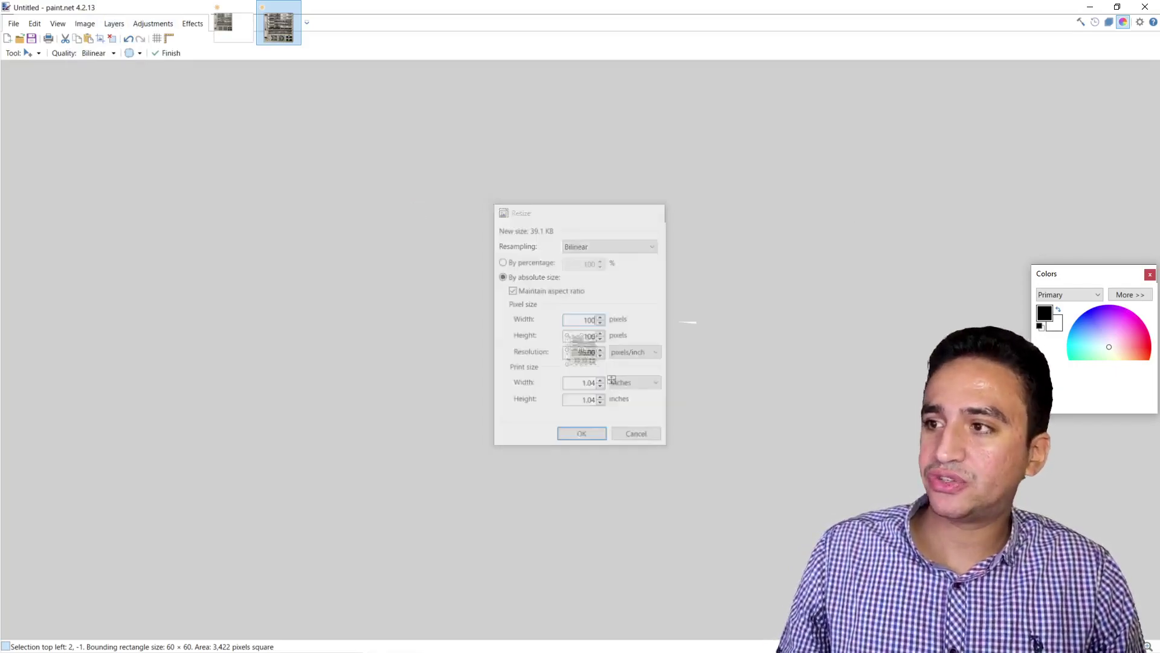
pyautogui.scroll(3, 652, 387)
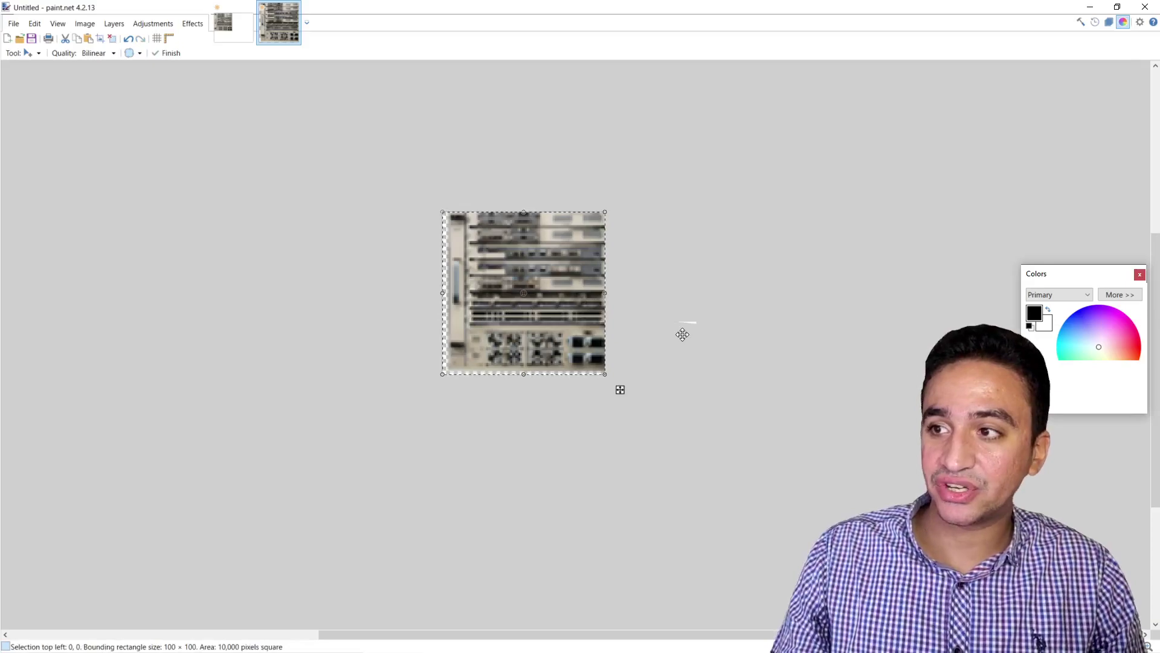
# - Erase the canvas, paste the picture back, and switch to the first image
pyautogui.press('Delete')
pyautogui.click(26, 15)
pyautogui.click(55, 95)
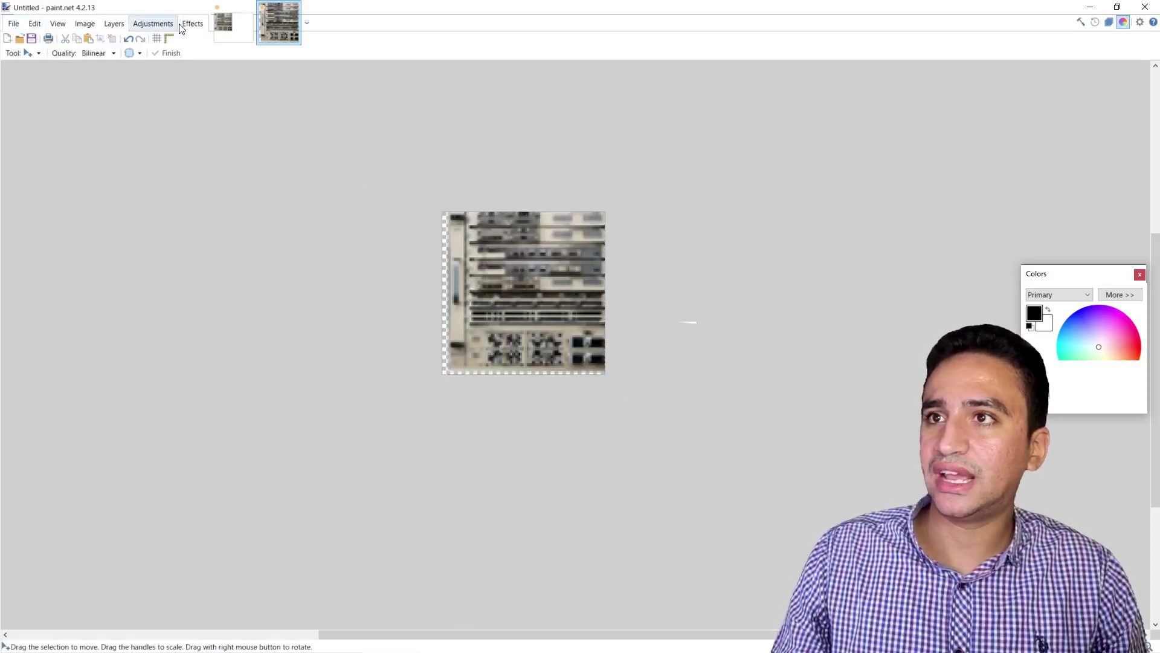
pyautogui.click(233, 22)
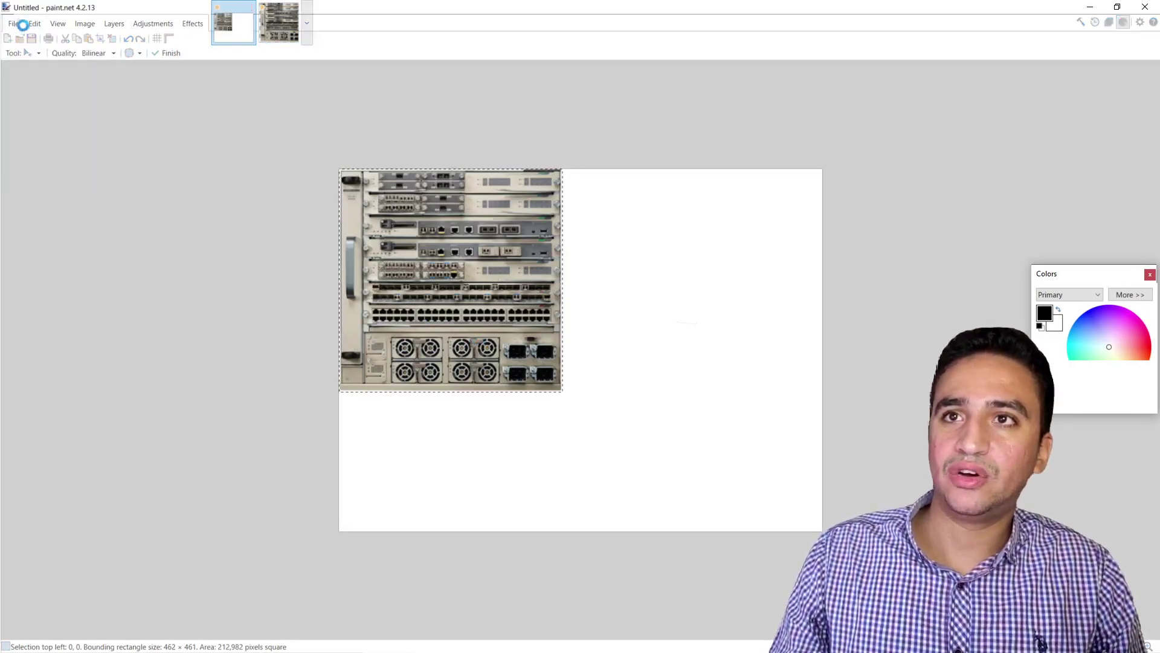
# - Close the unresponsive paint.net window, choosing 'Close the program' in the Not Responding dialog
pyautogui.hotkey('alt', 'Tab')
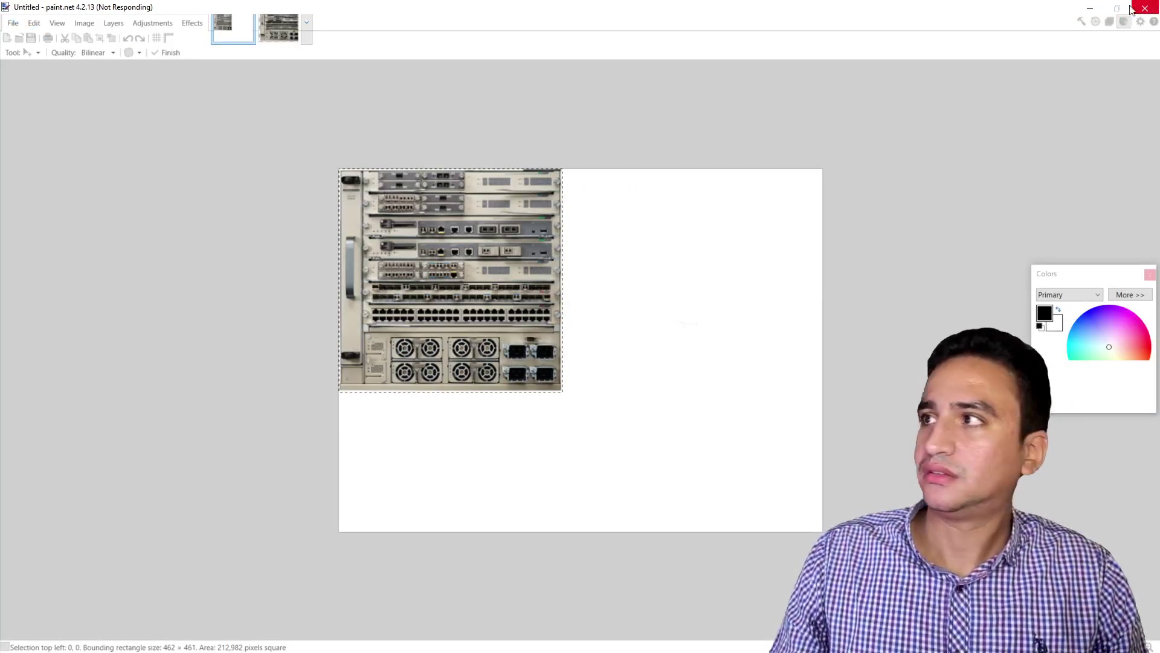
pyautogui.click(390, 309)
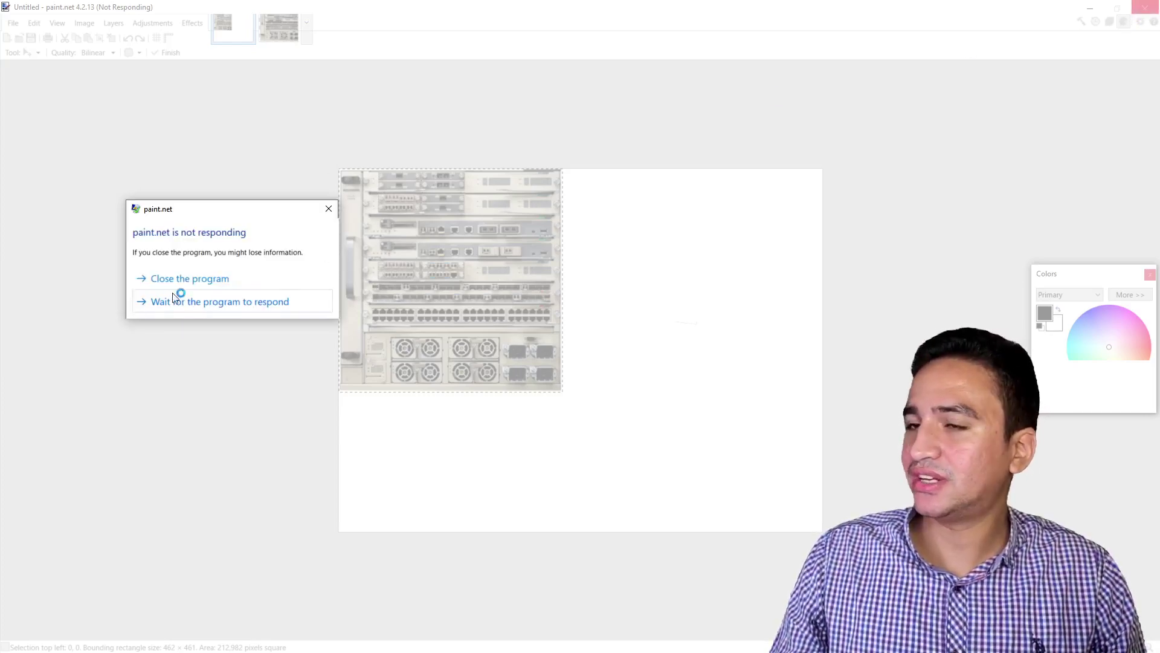
pyautogui.click(181, 276)
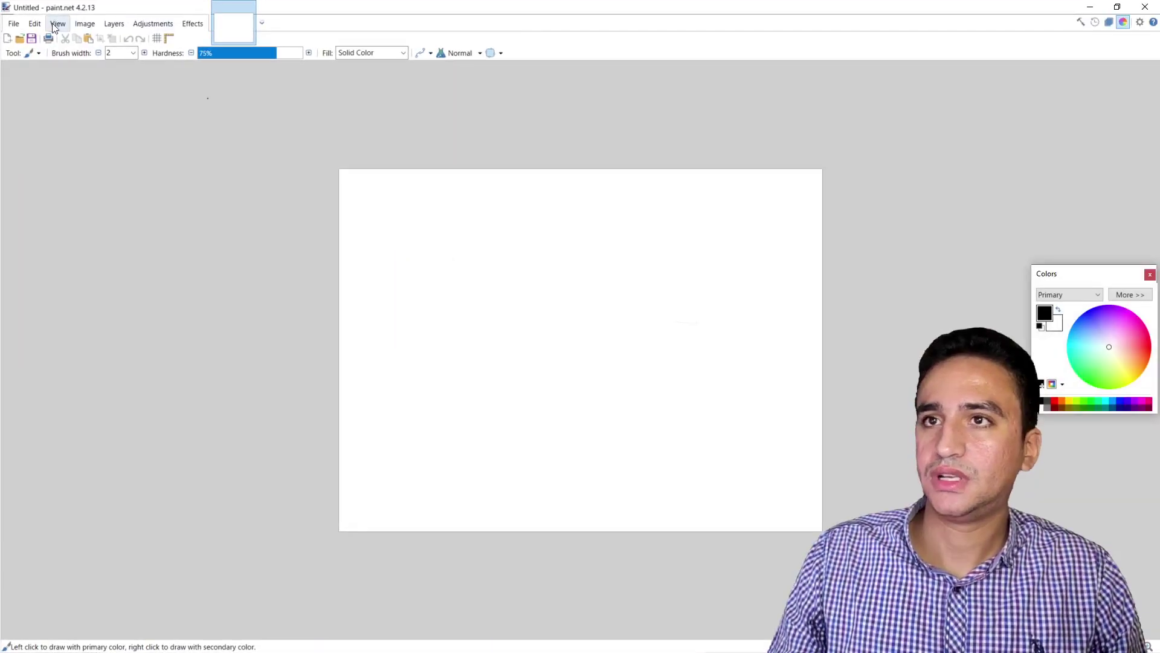
# - Create a new 462 × 461 image in the fresh paint.net and paste the rack photo
pyautogui.click(13, 25)
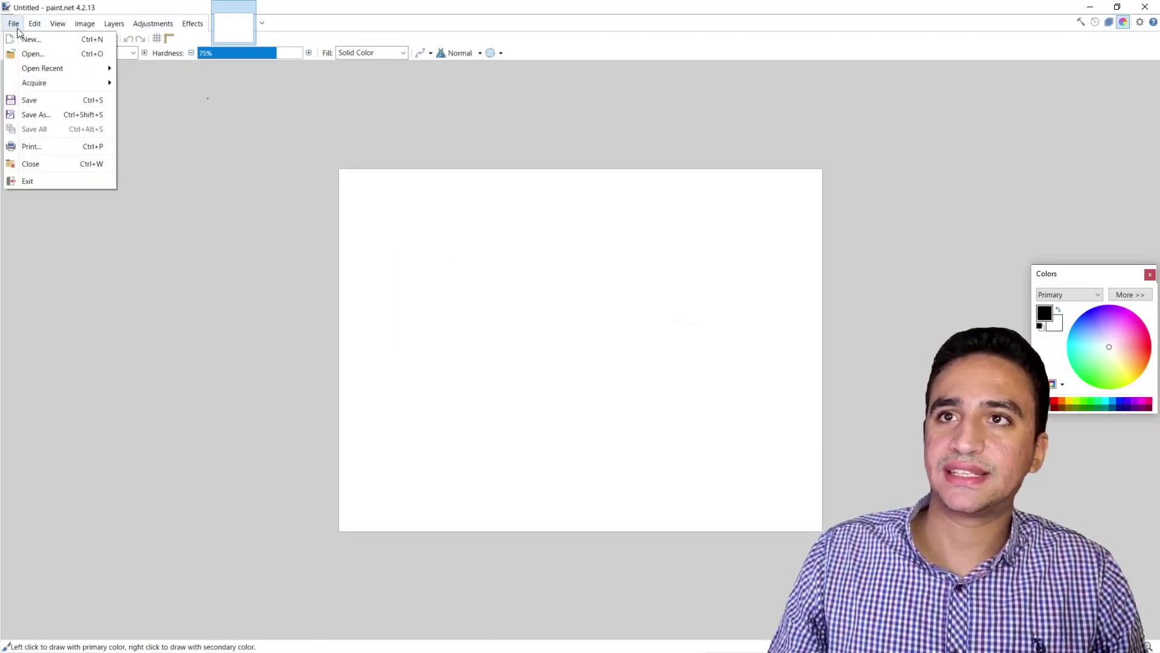
pyautogui.click(27, 38)
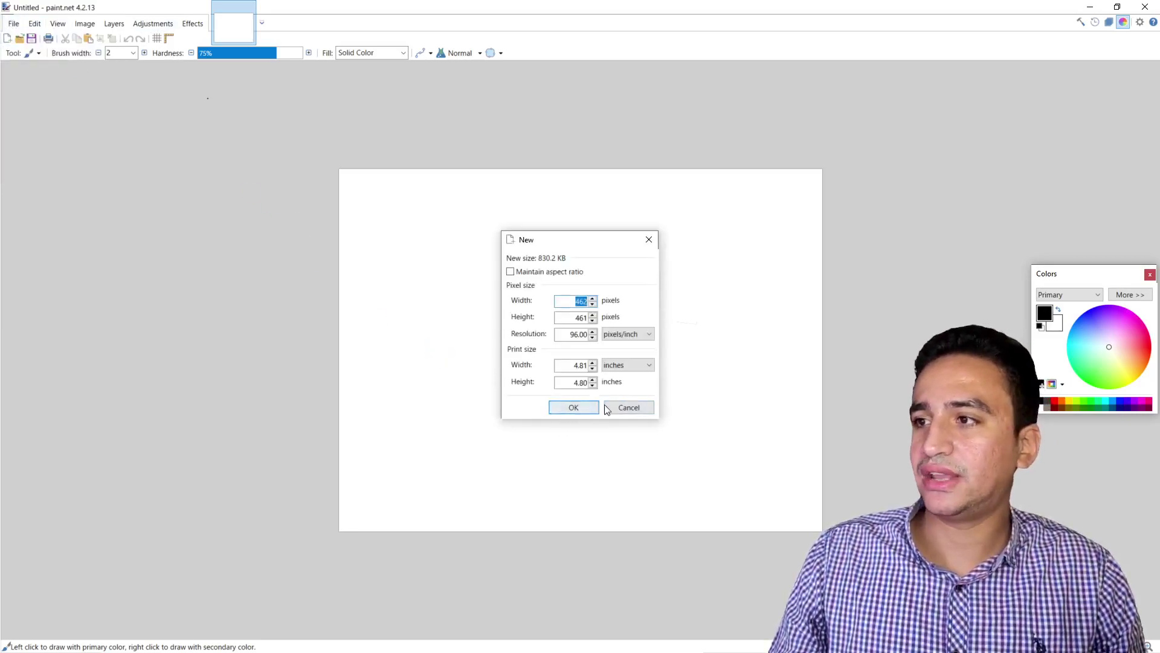
pyautogui.click(575, 408)
pyautogui.hotkey('ctrl', 'v')
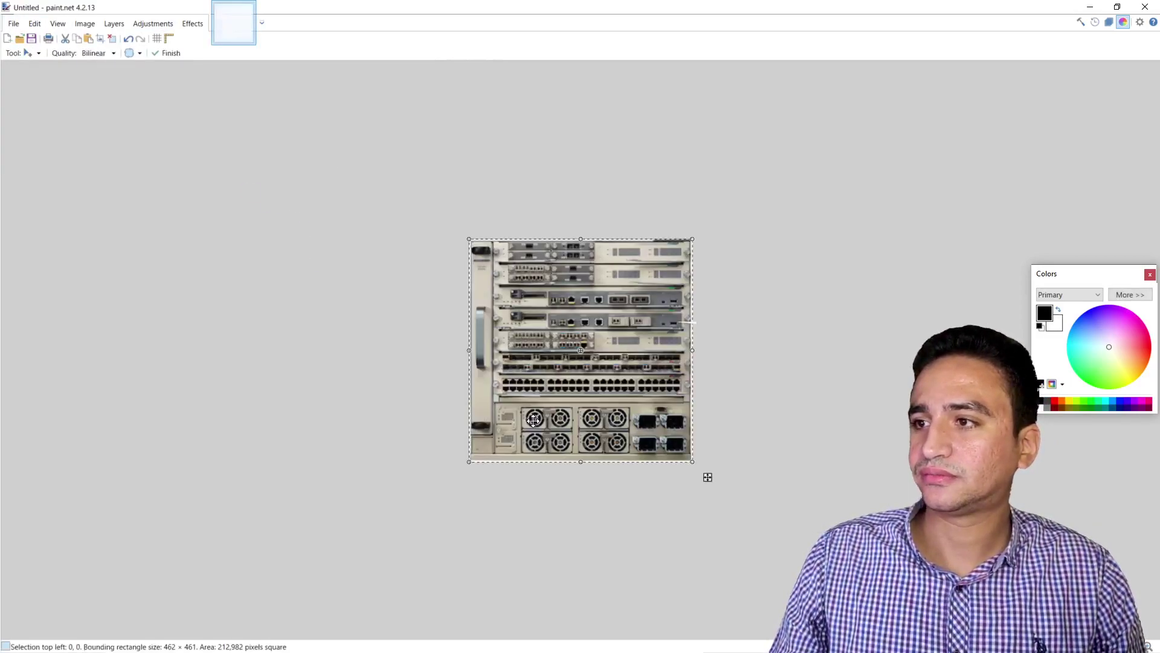
# - Resize the image to 200 × 200 pixels
pyautogui.click(85, 23)
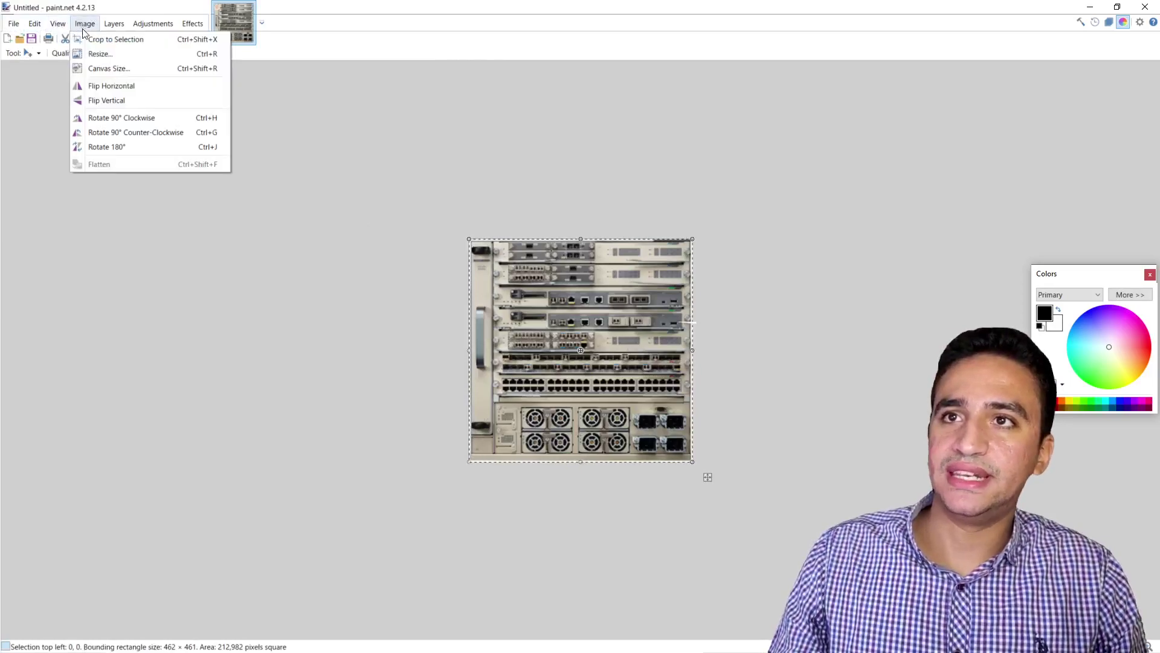
pyautogui.click(100, 54)
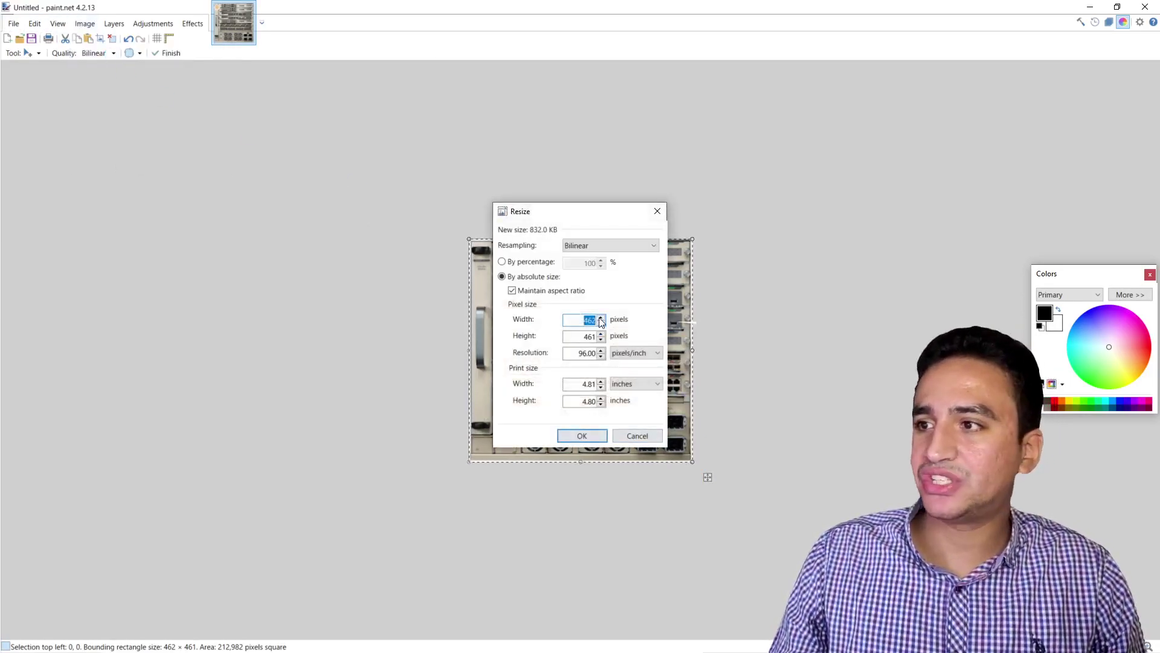
pyautogui.write('200')
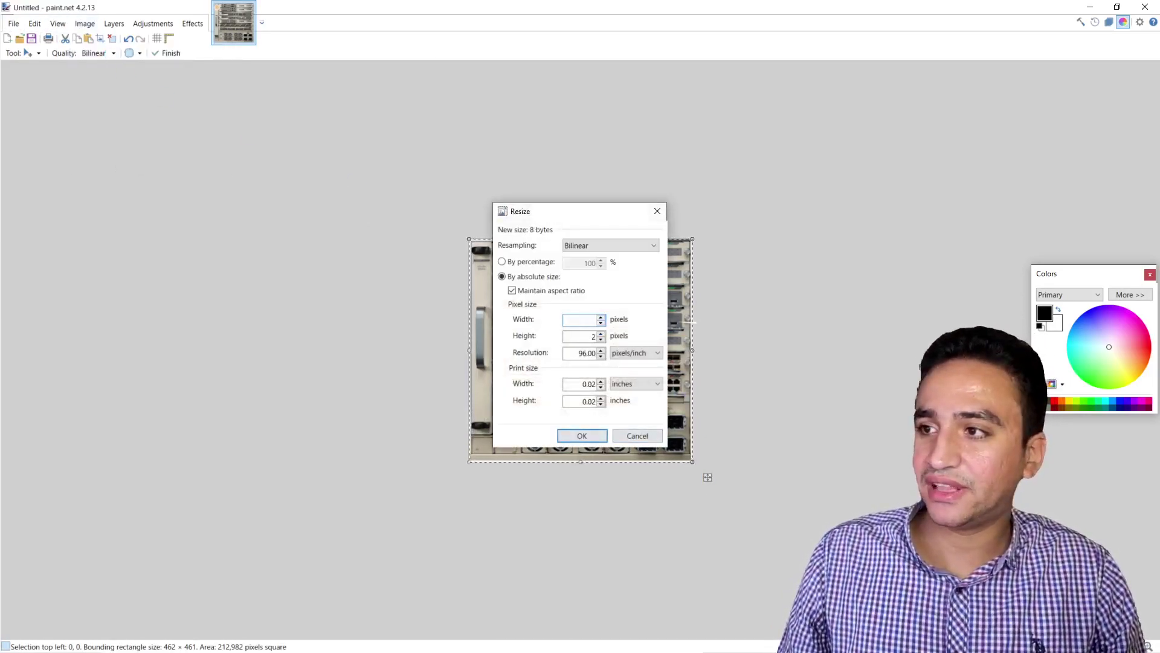
pyautogui.click(586, 435)
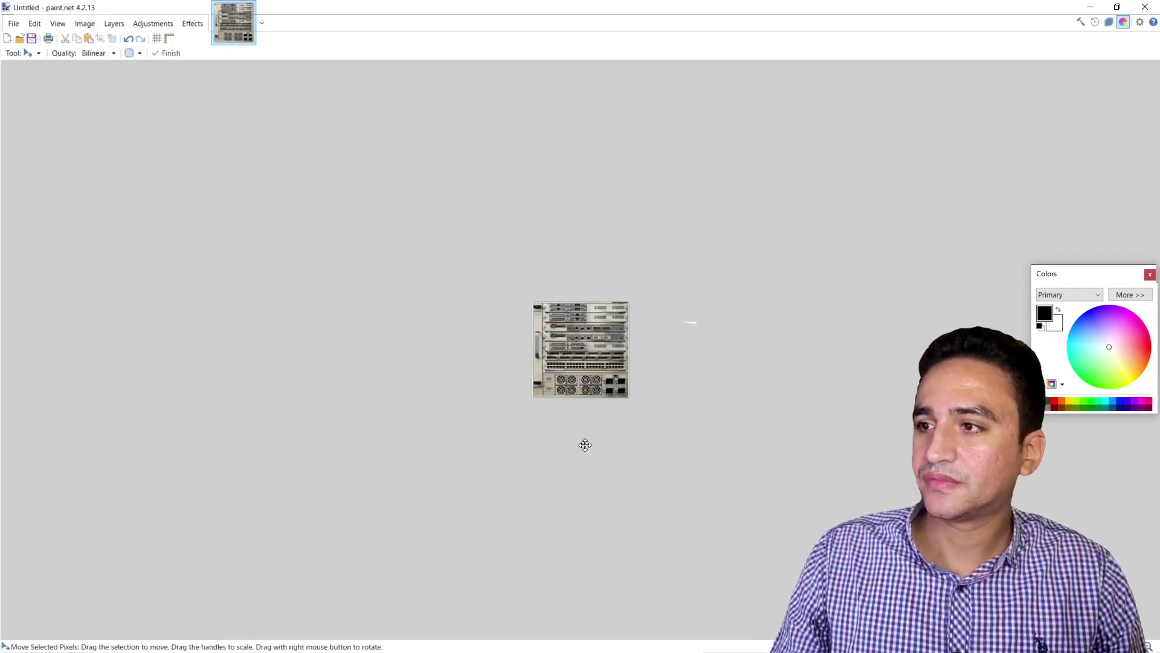
# - Save the image as VSS.png, accept the PNG settings, and minimize paint.net
pyautogui.click(13, 23)
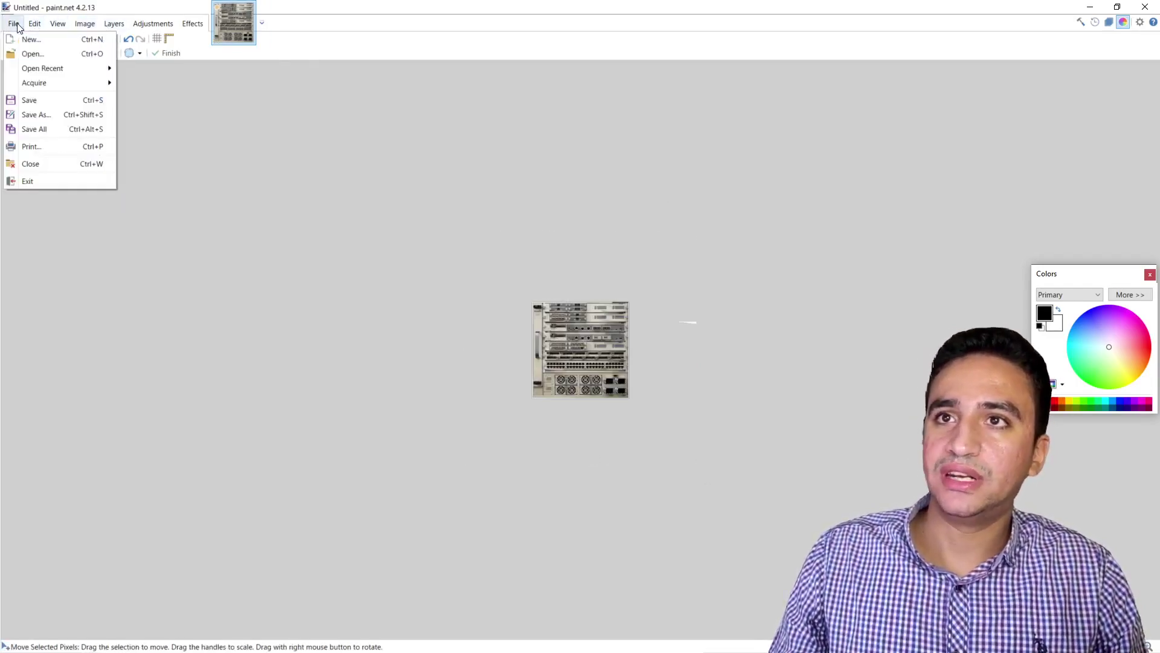
pyautogui.click(30, 113)
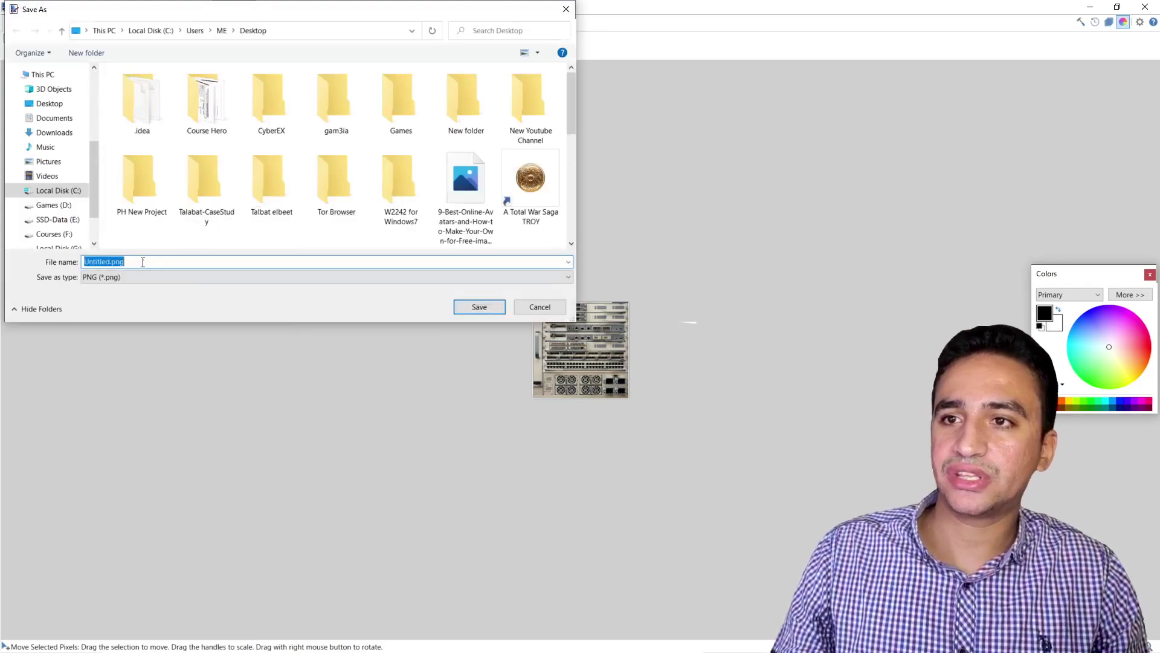
pyautogui.write('VS')
pyautogui.press('Return')
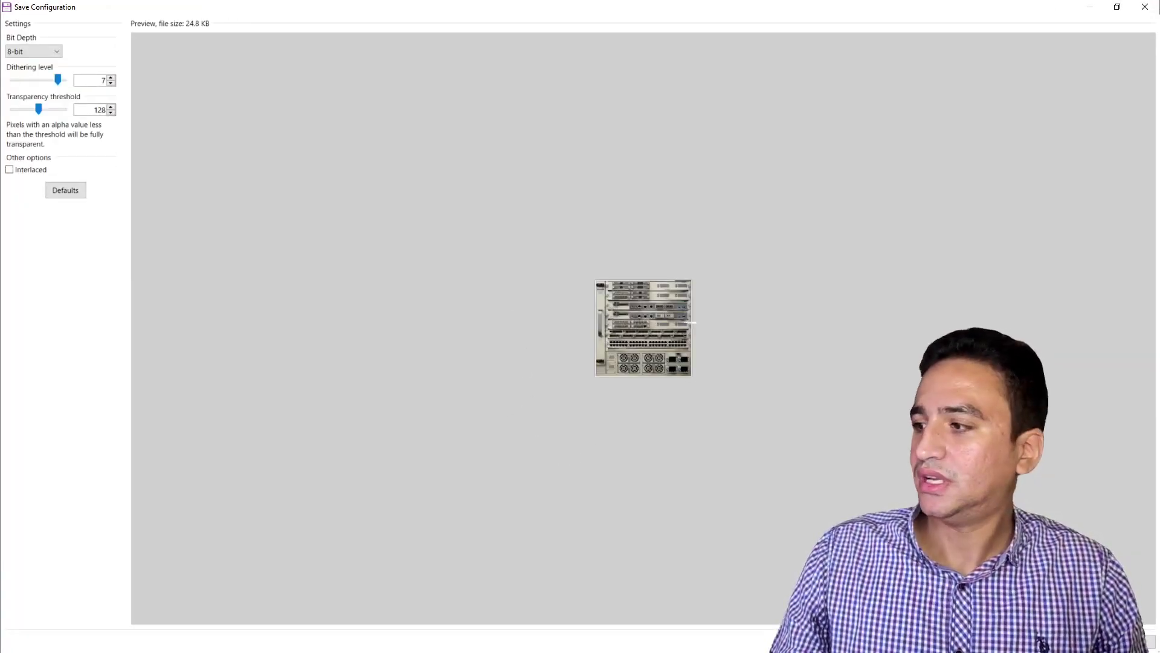
pyautogui.press('Return')
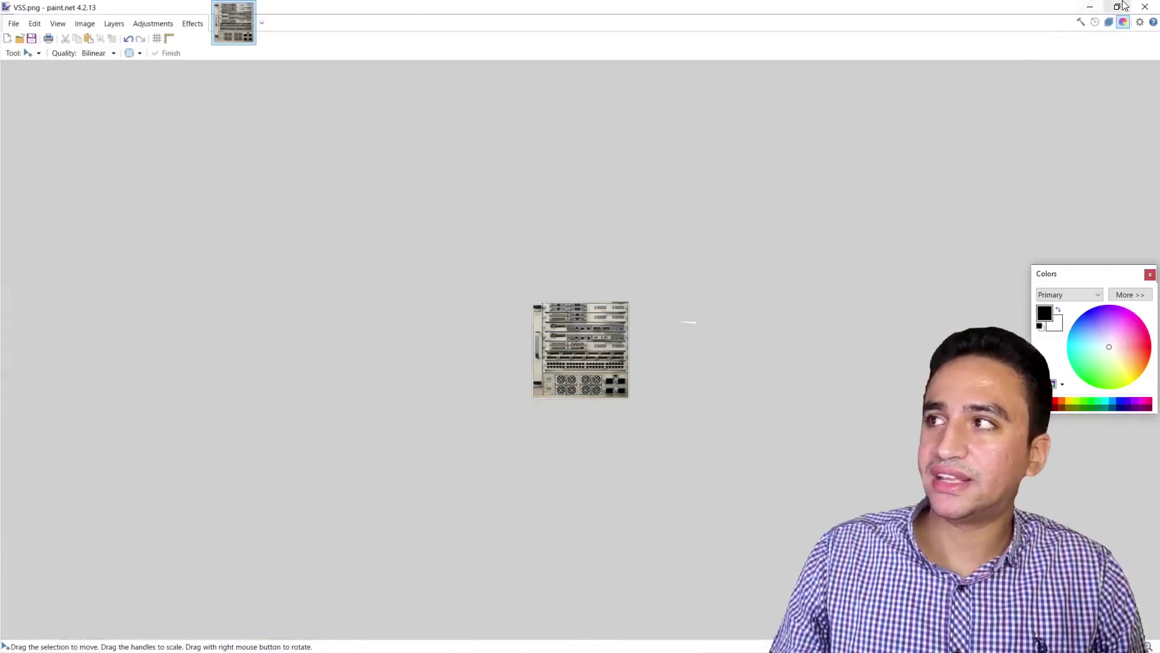
pyautogui.click(1089, 7)
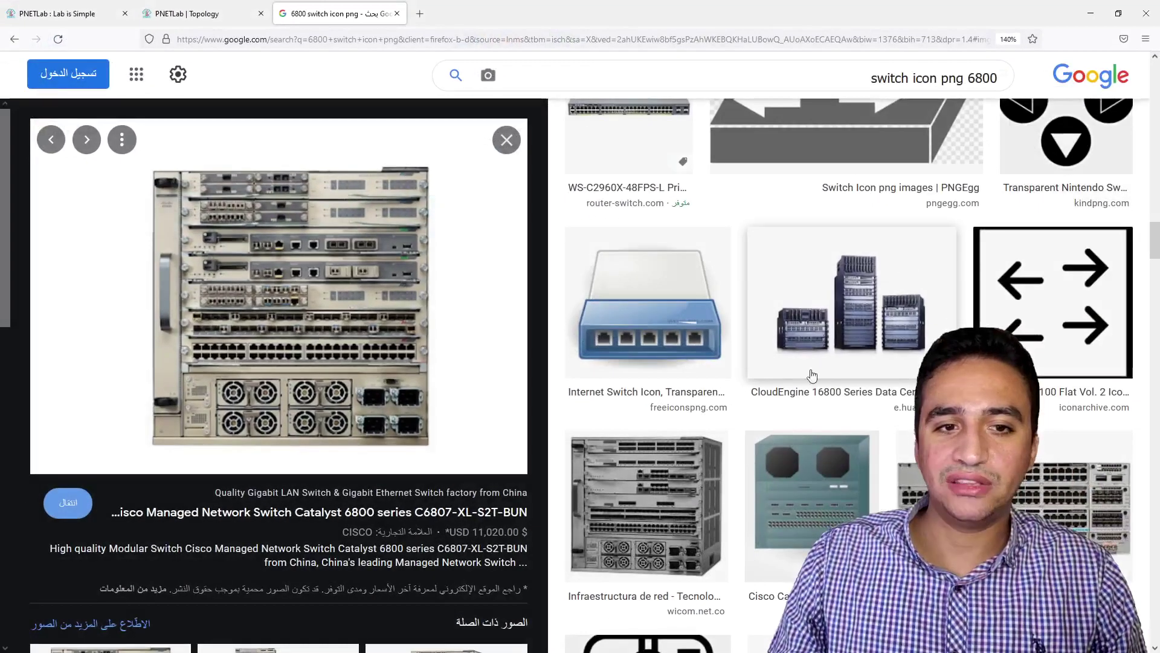
# - Return to the lab topology and open Edit for the right-hand Switch node
pyautogui.click(186, 15)
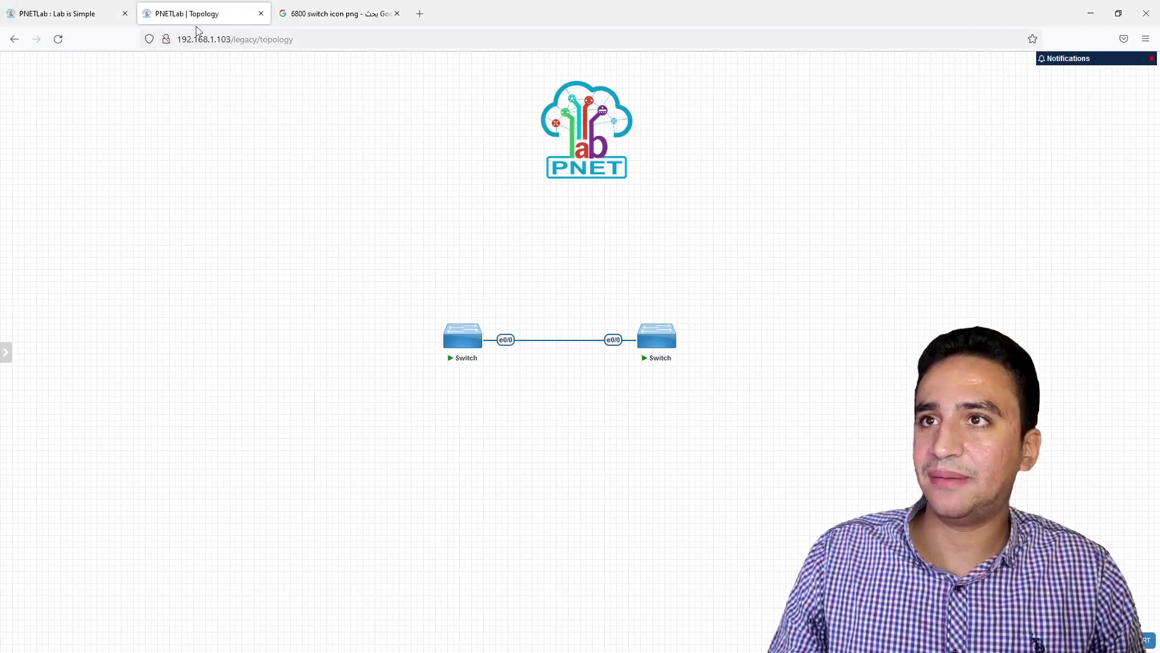
pyautogui.keyDown('ctrl'); pyautogui.scroll(3, 701, 411); pyautogui.keyUp('ctrl')
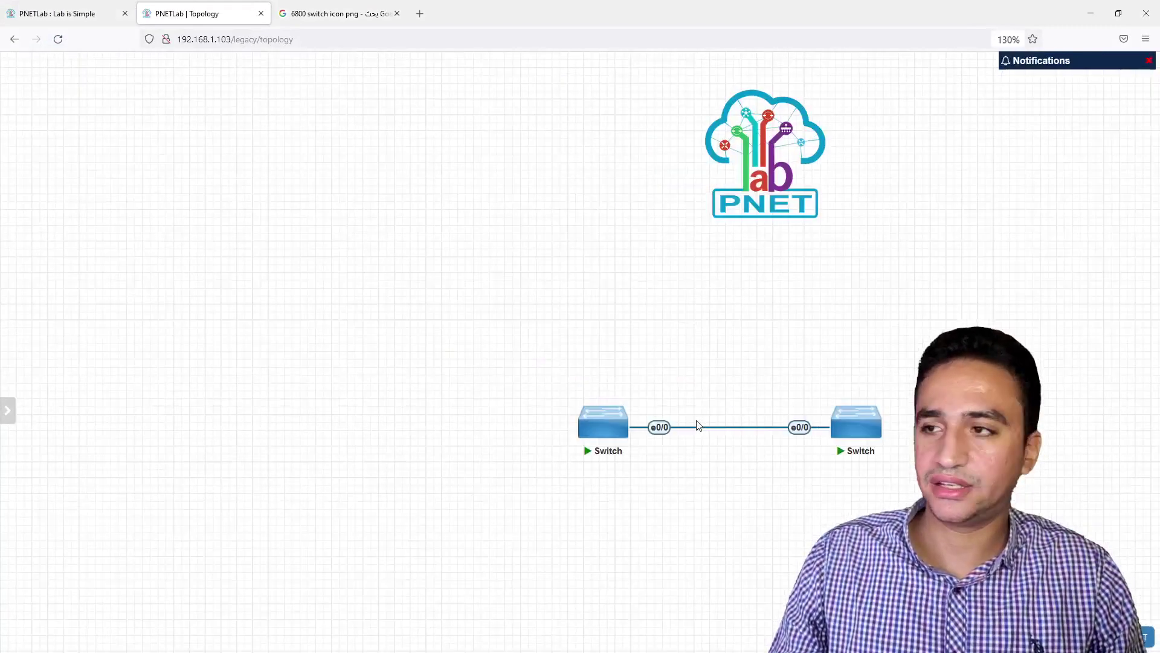
pyautogui.keyDown('ctrl'); pyautogui.scroll(-2, 786, 460); pyautogui.keyUp('ctrl')
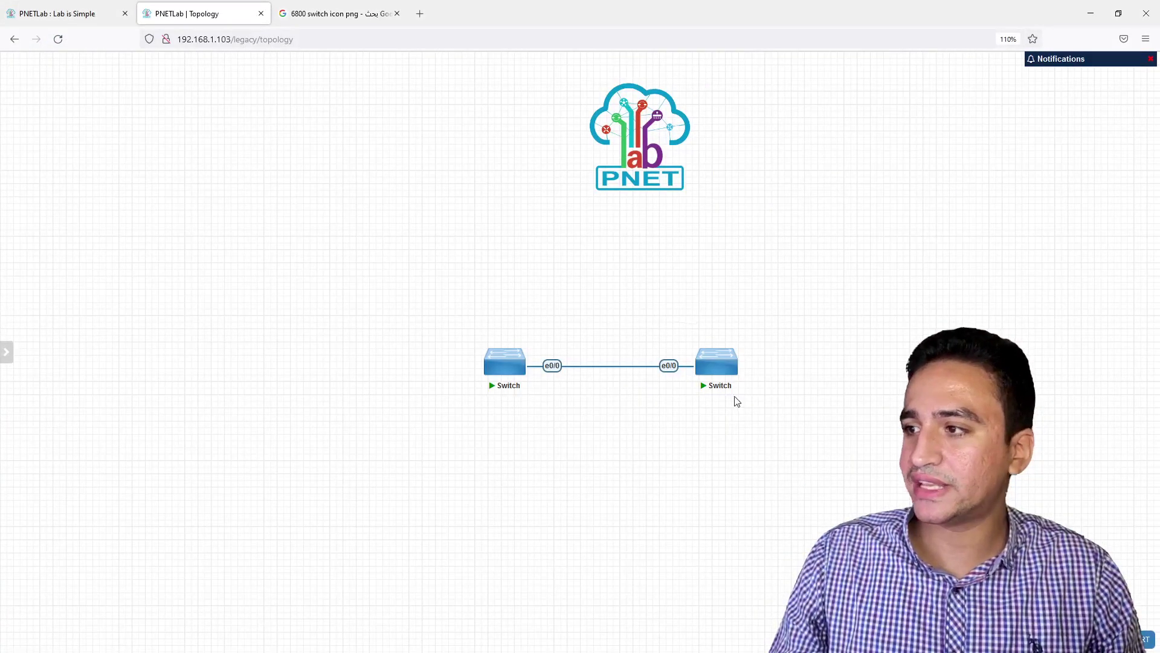
pyautogui.rightClick(716, 364)
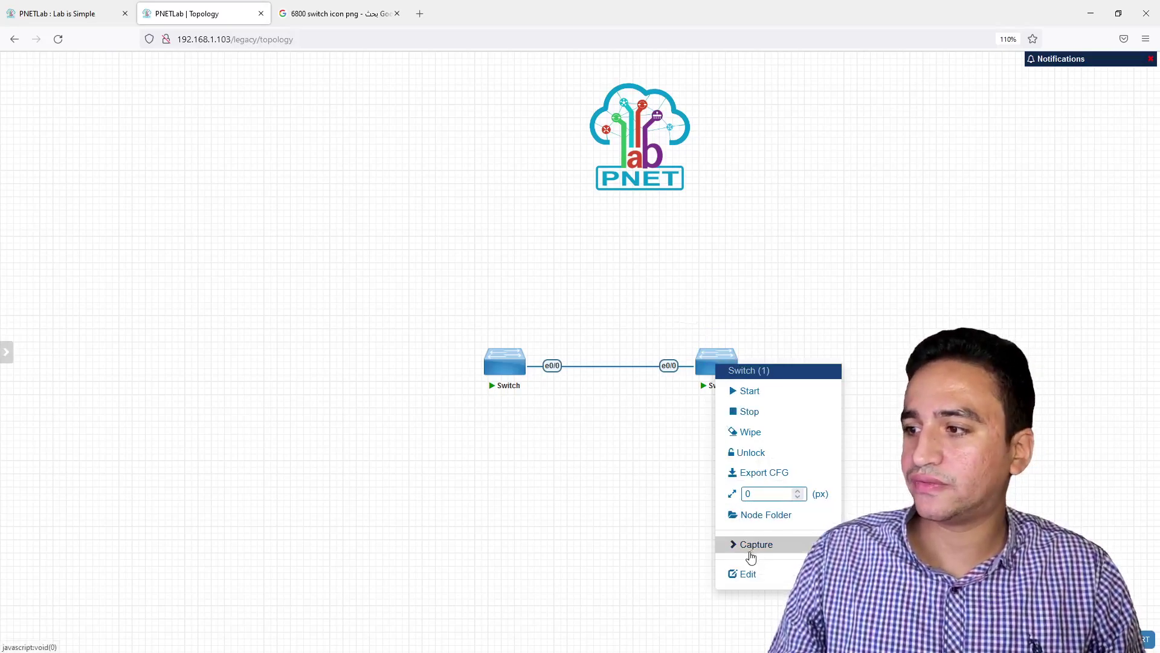
pyautogui.click(747, 574)
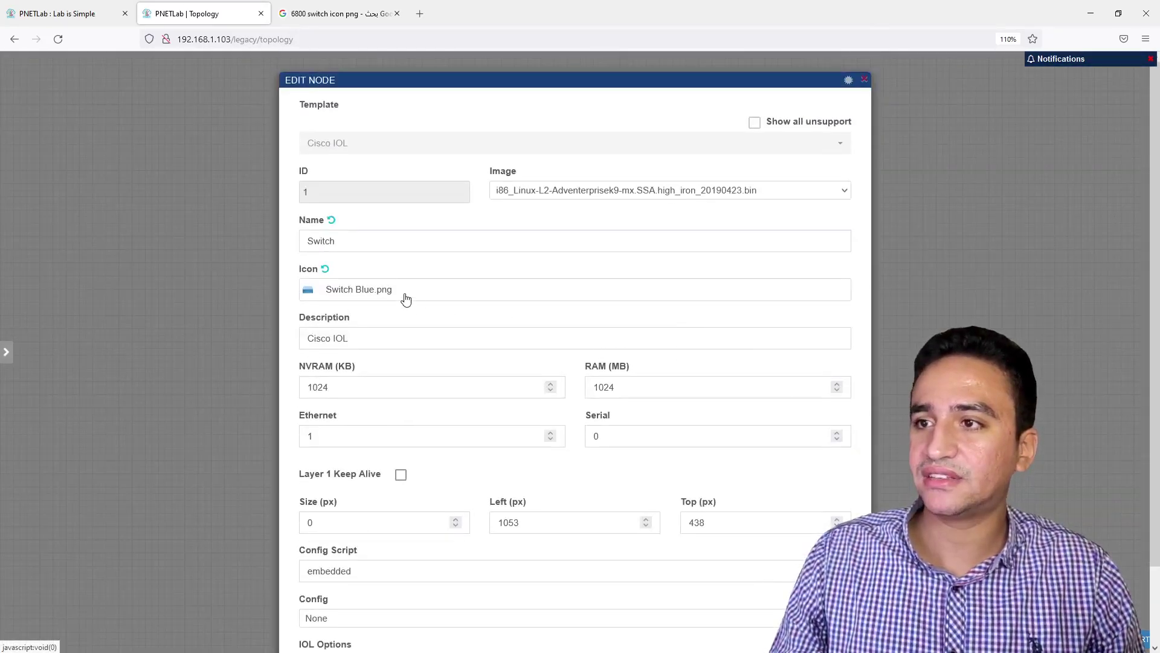
# - Upload VSS.png from the computer into the Device Icons library
pyautogui.click(404, 301)
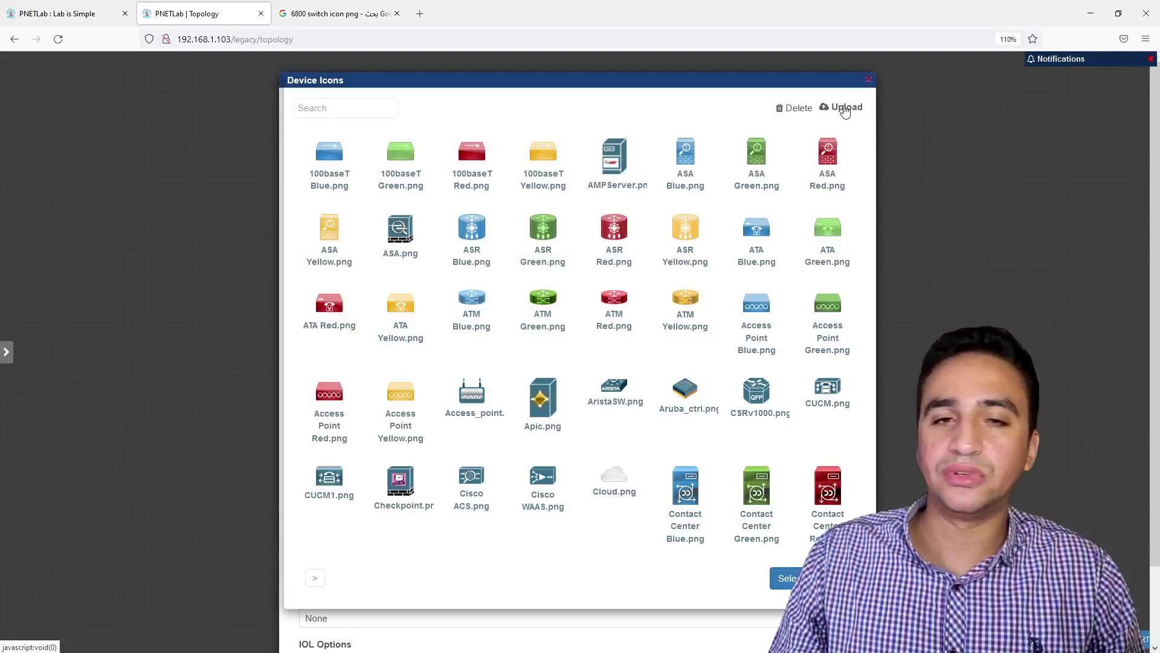
pyautogui.click(846, 107)
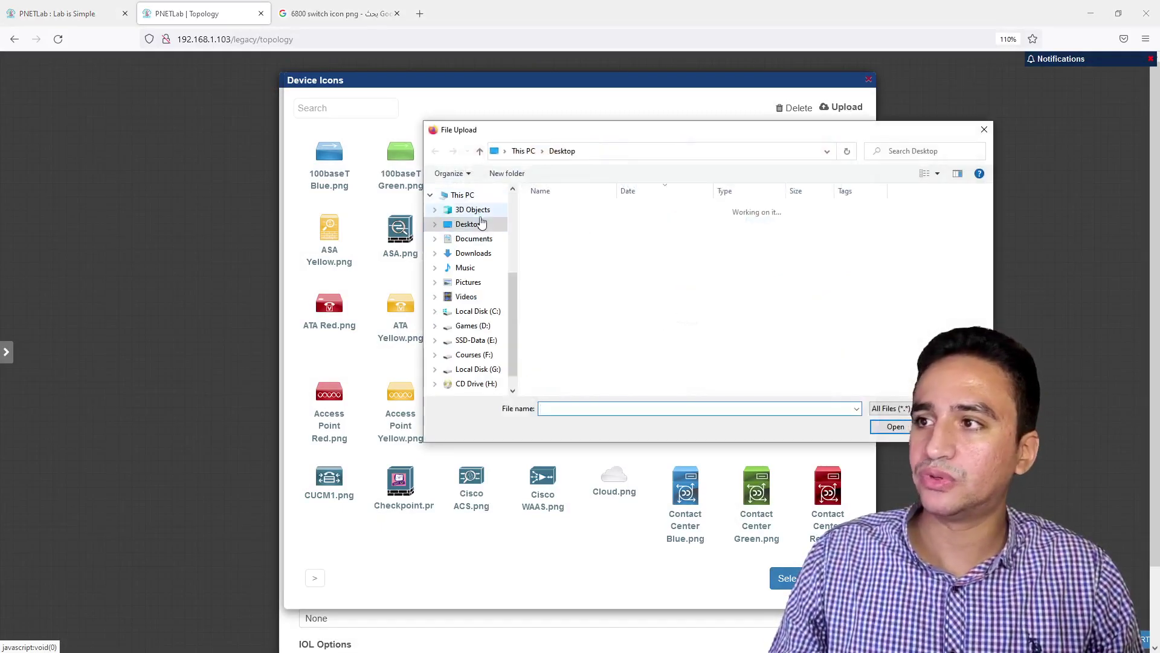
pyautogui.scroll(5, 514, 305)
pyautogui.click(471, 200)
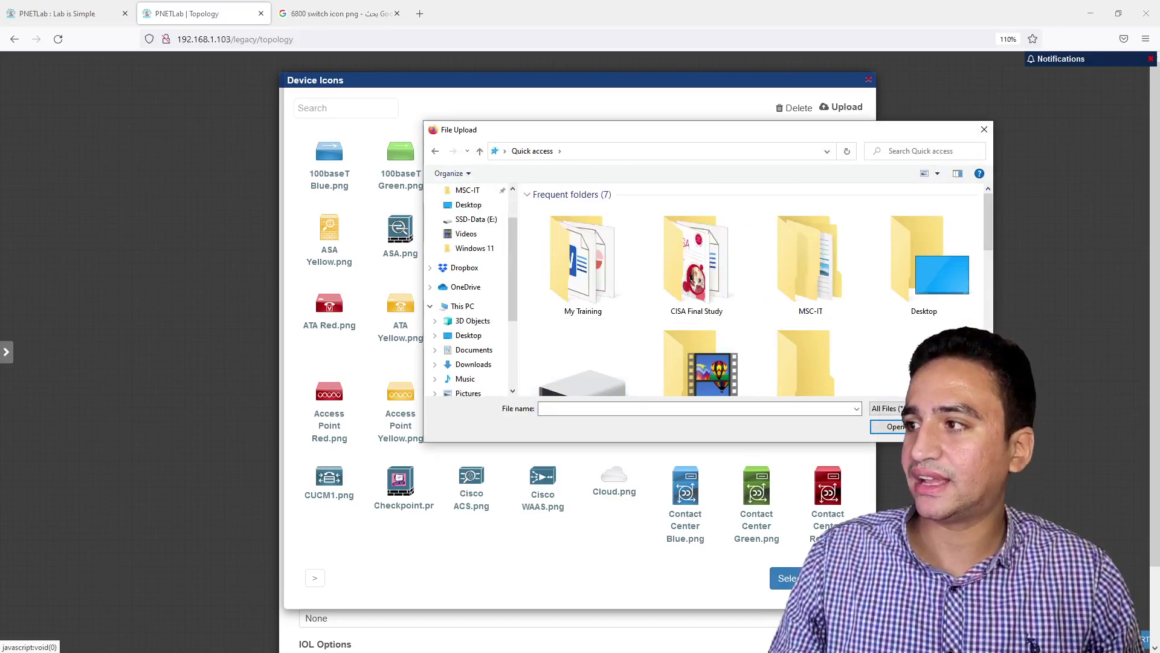
pyautogui.scroll(-3, 679, 330)
pyautogui.doubleClick(579, 257)
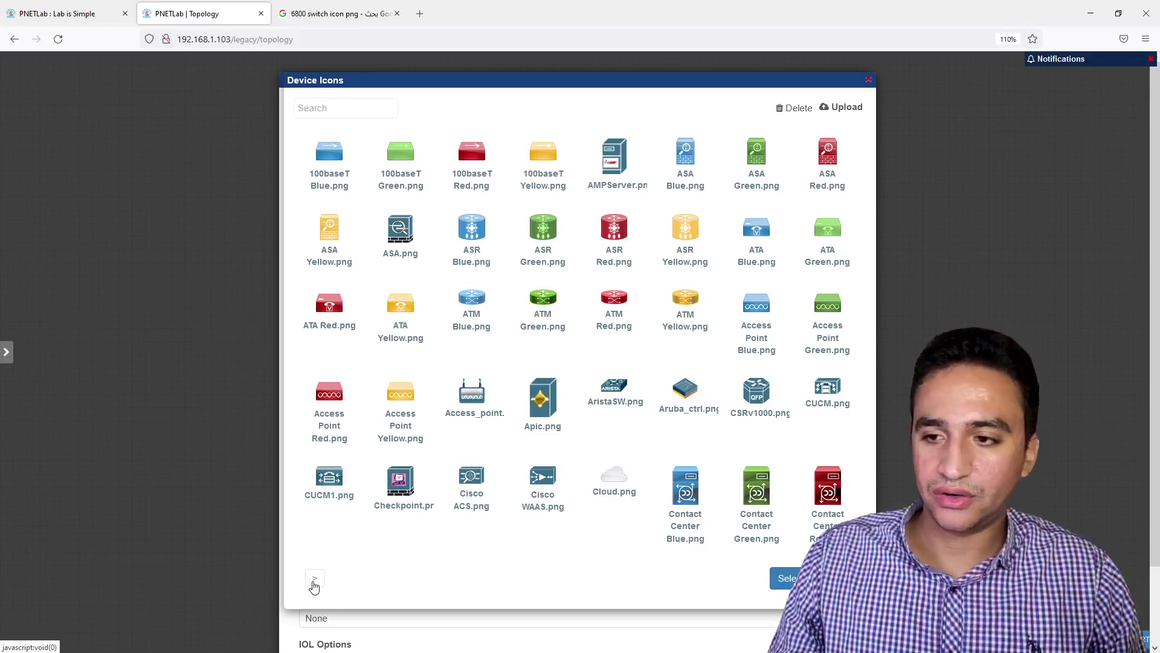
# - Page through the device icons to VSS.png, select it and apply
pyautogui.click(315, 582)
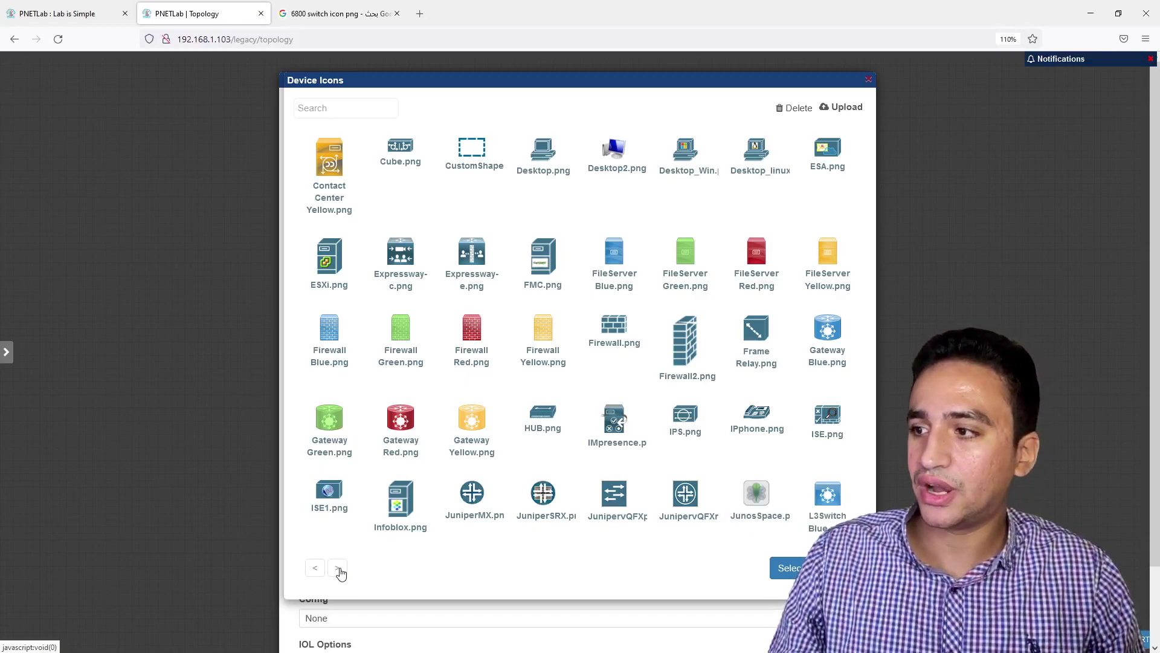
pyautogui.click(339, 570)
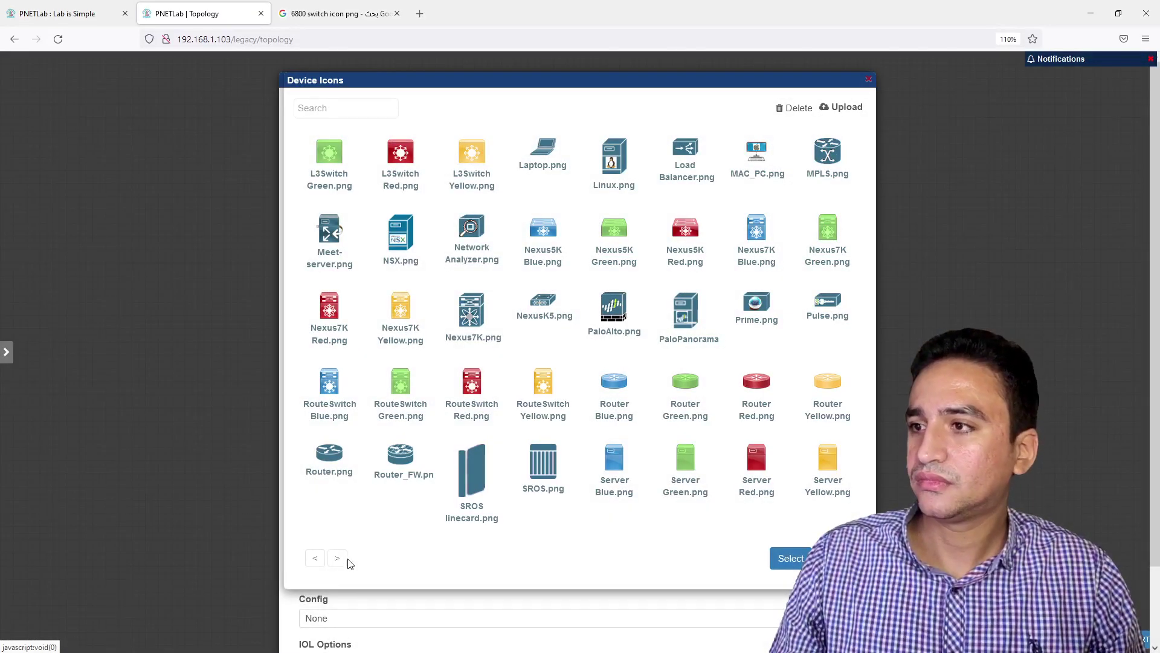
pyautogui.click(346, 559)
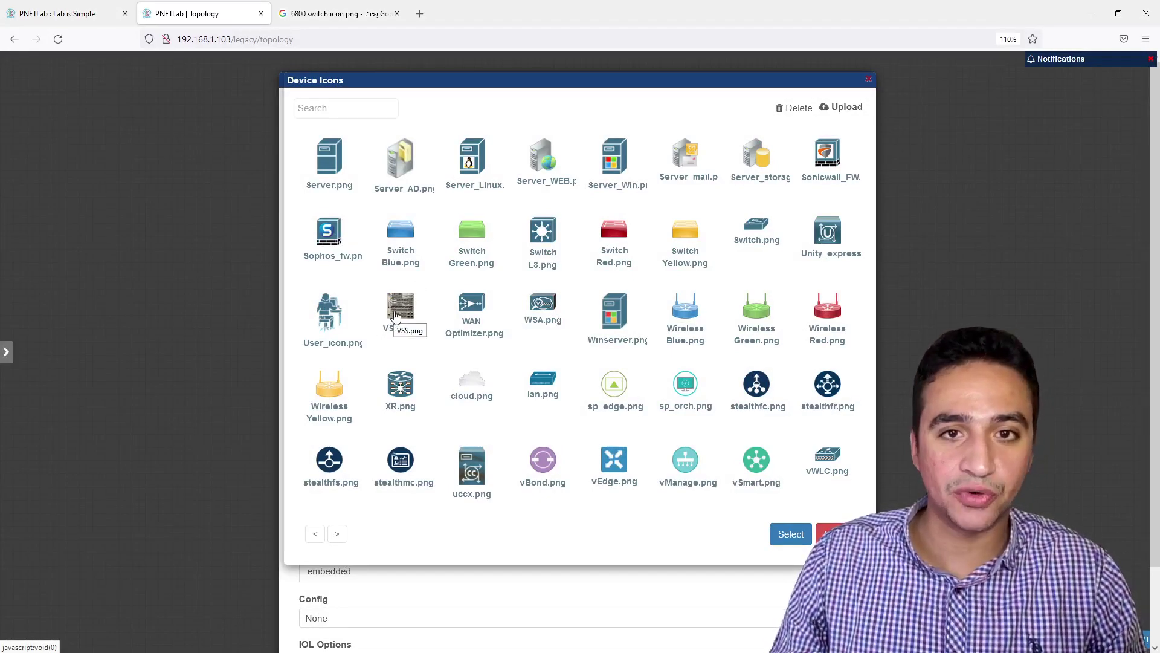
pyautogui.click(397, 311)
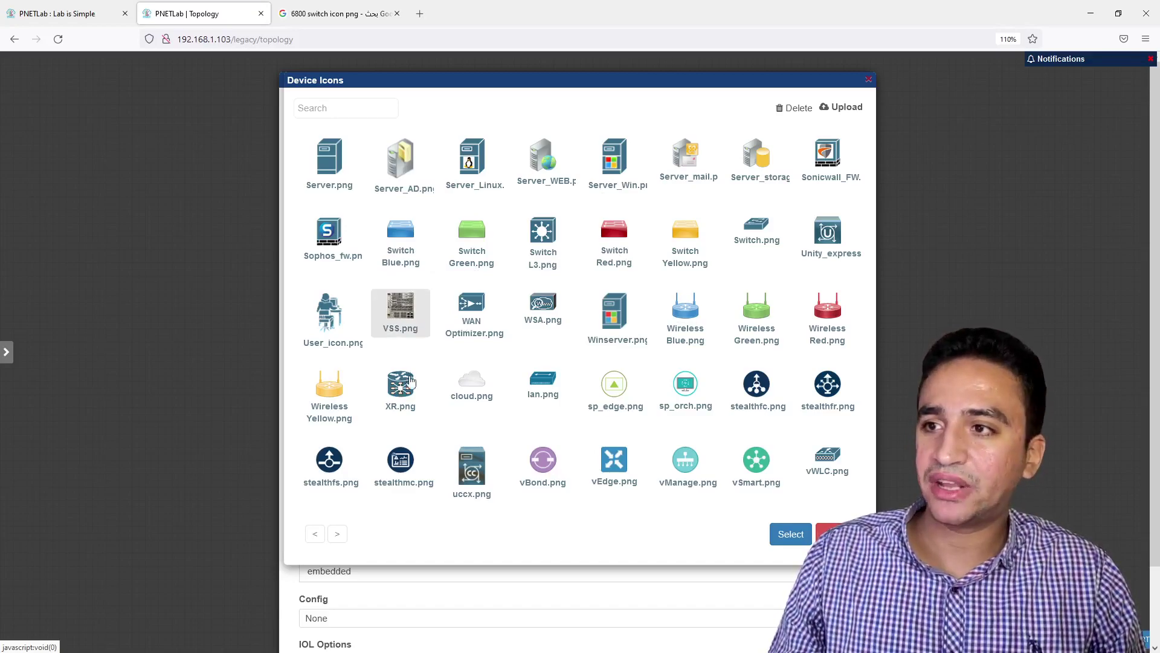
pyautogui.click(791, 534)
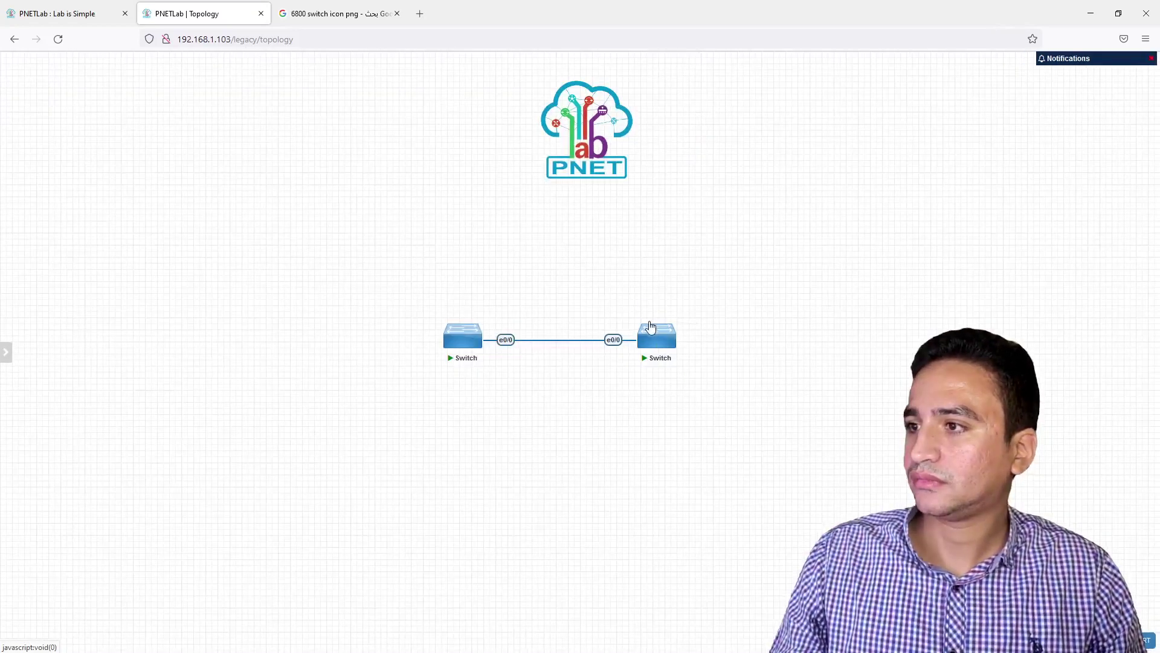
# - Set the right-hand Switch's icon to VSS.png and save the node
pyautogui.rightClick(654, 339)
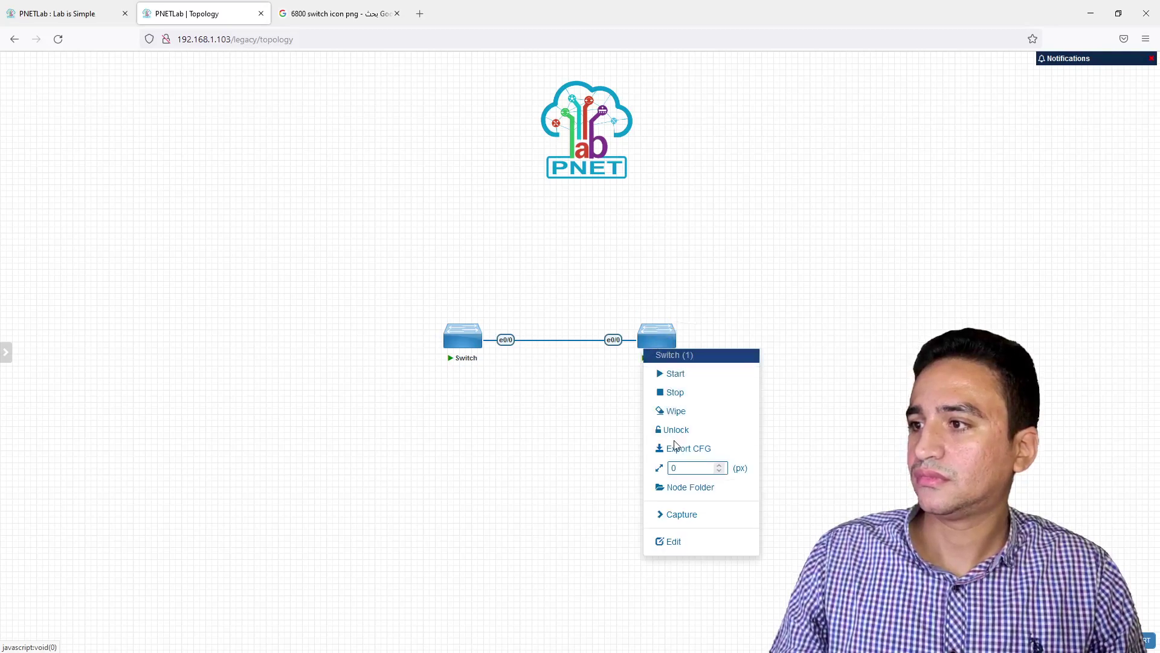
pyautogui.click(674, 542)
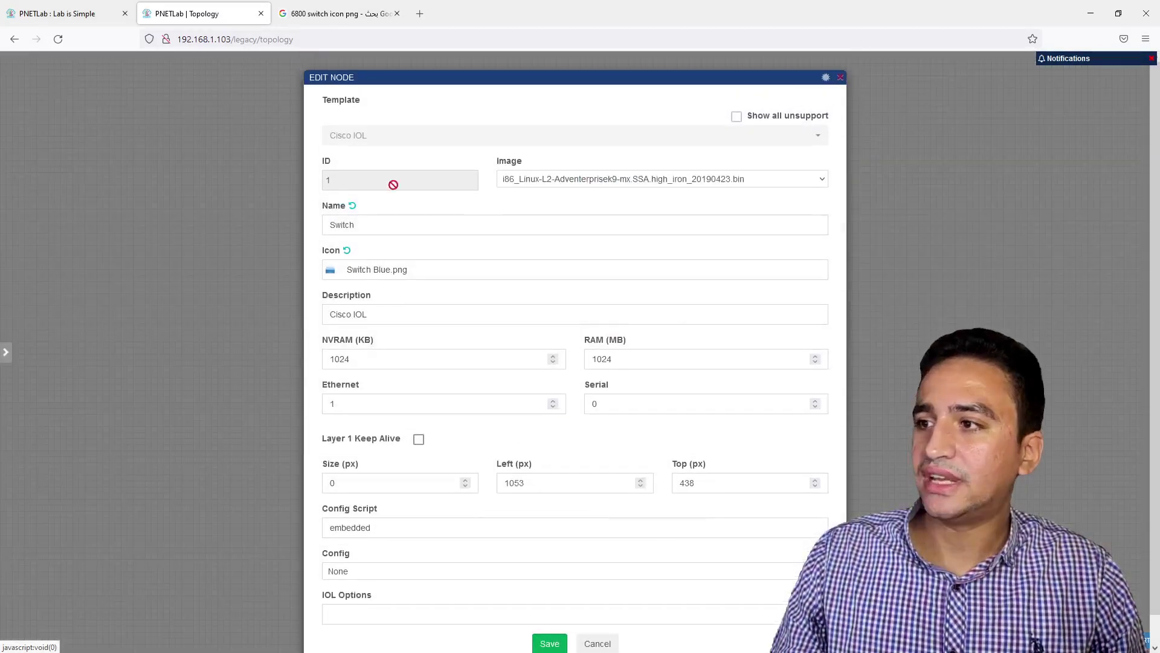
pyautogui.click(415, 279)
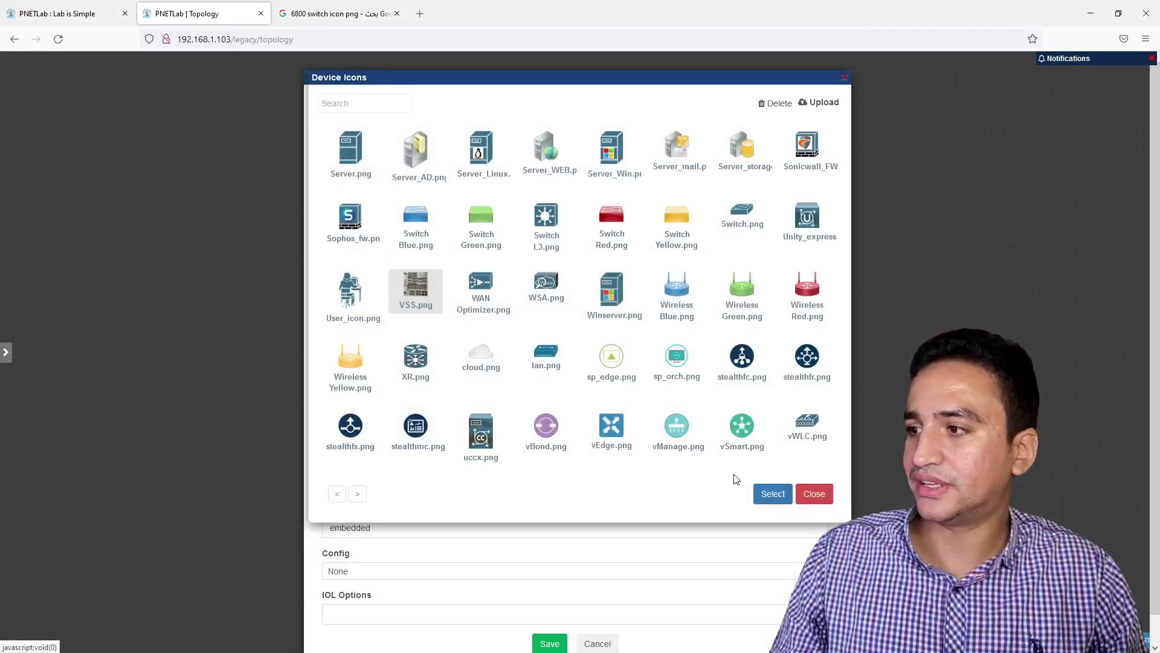
pyautogui.click(774, 495)
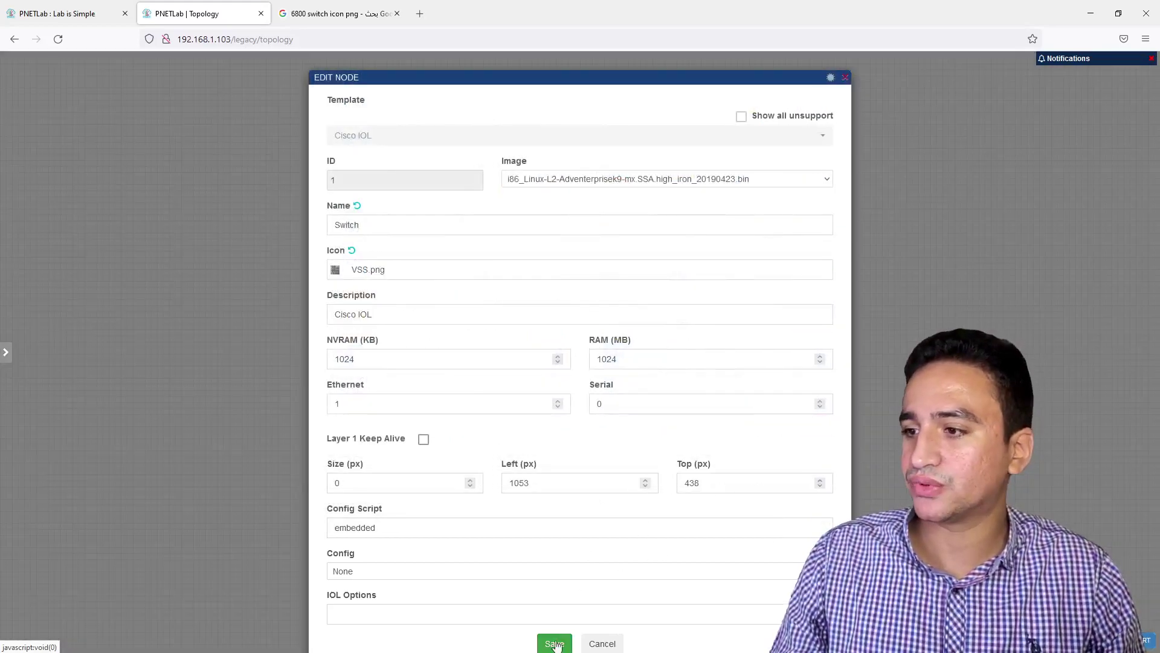
pyautogui.click(555, 643)
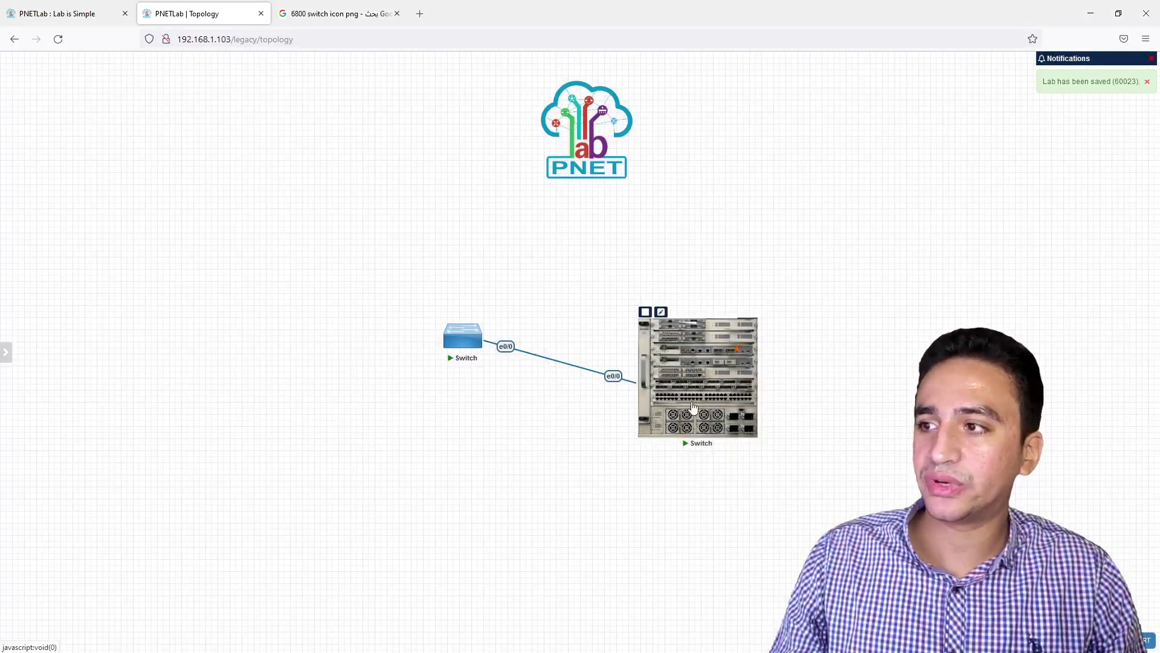
# - Reposition the chassis switch and move the small switch further left
pyautogui.moveTo(702, 344); pyautogui.dragTo(692, 372)
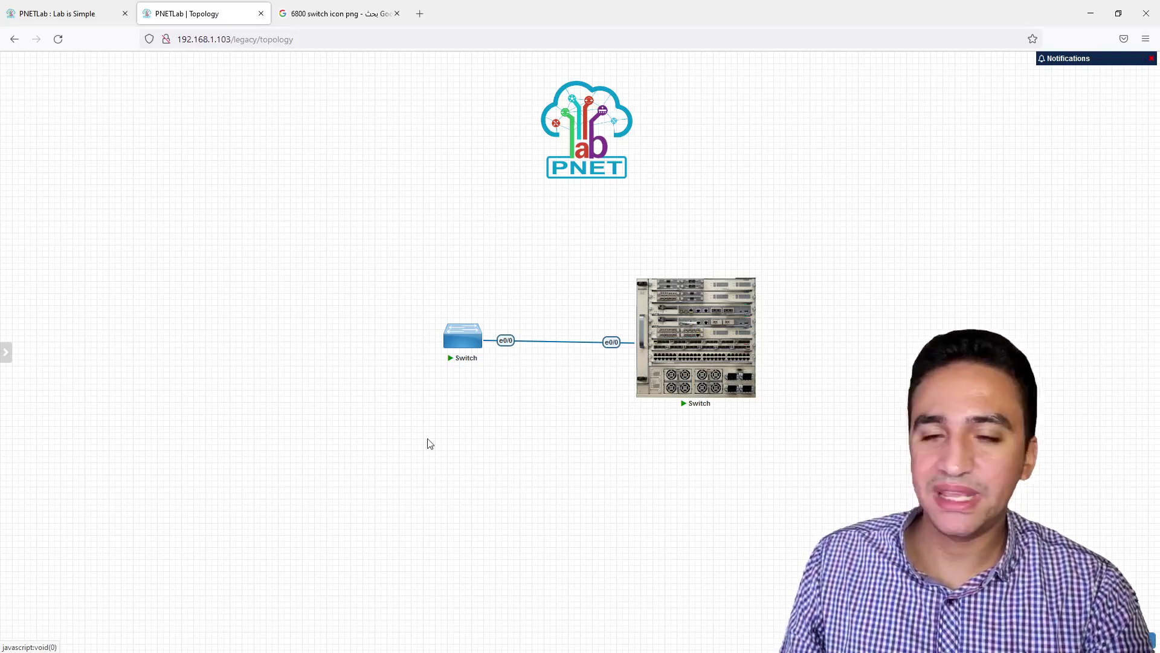
pyautogui.moveTo(681, 372)
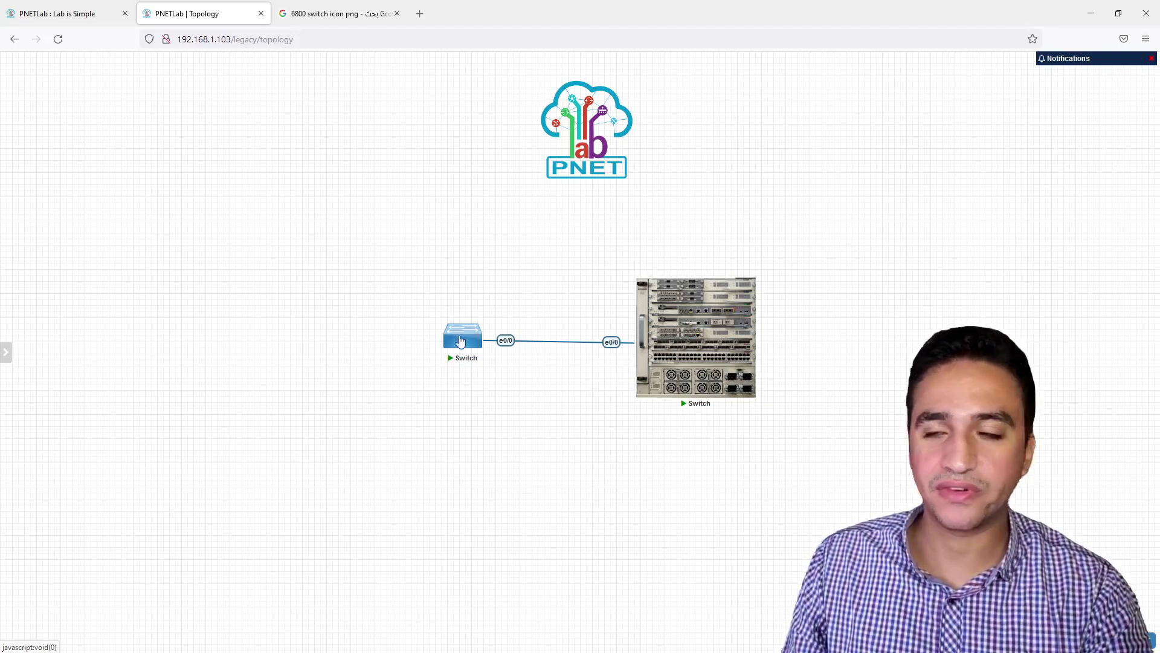
pyautogui.moveTo(467, 336); pyautogui.dragTo(381, 337)
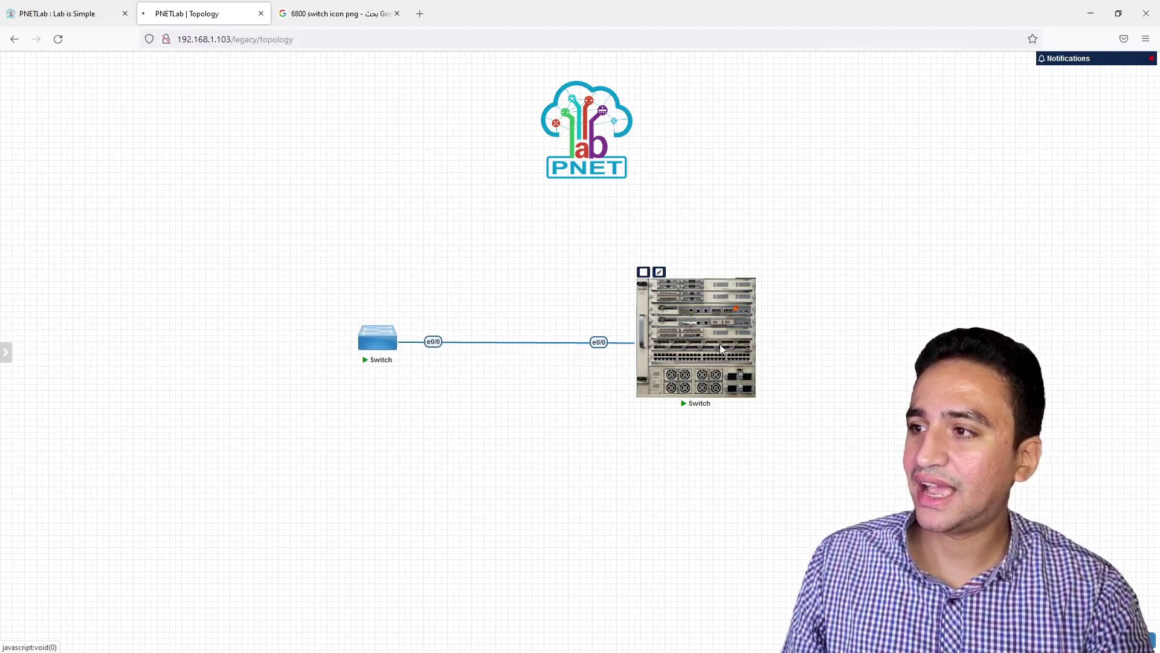
# - Open the chassis switch's telnet console in PuTTY, always allowing telnet links
pyautogui.click(720, 343)
pyautogui.click(493, 112)
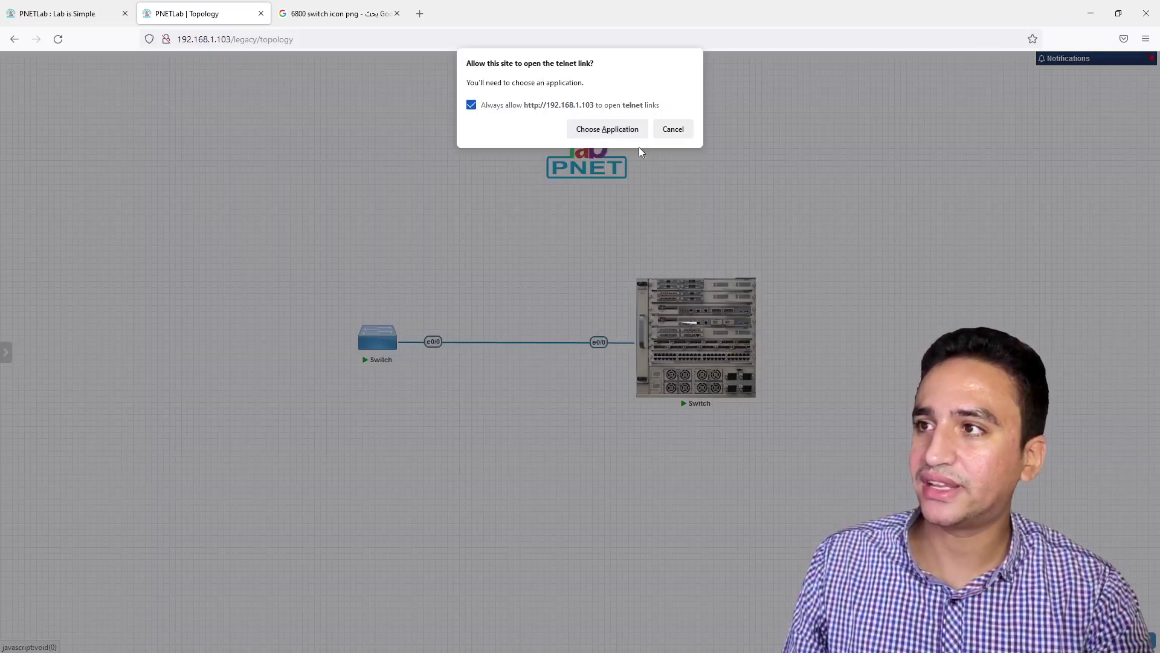
pyautogui.click(642, 135)
pyautogui.click(621, 199)
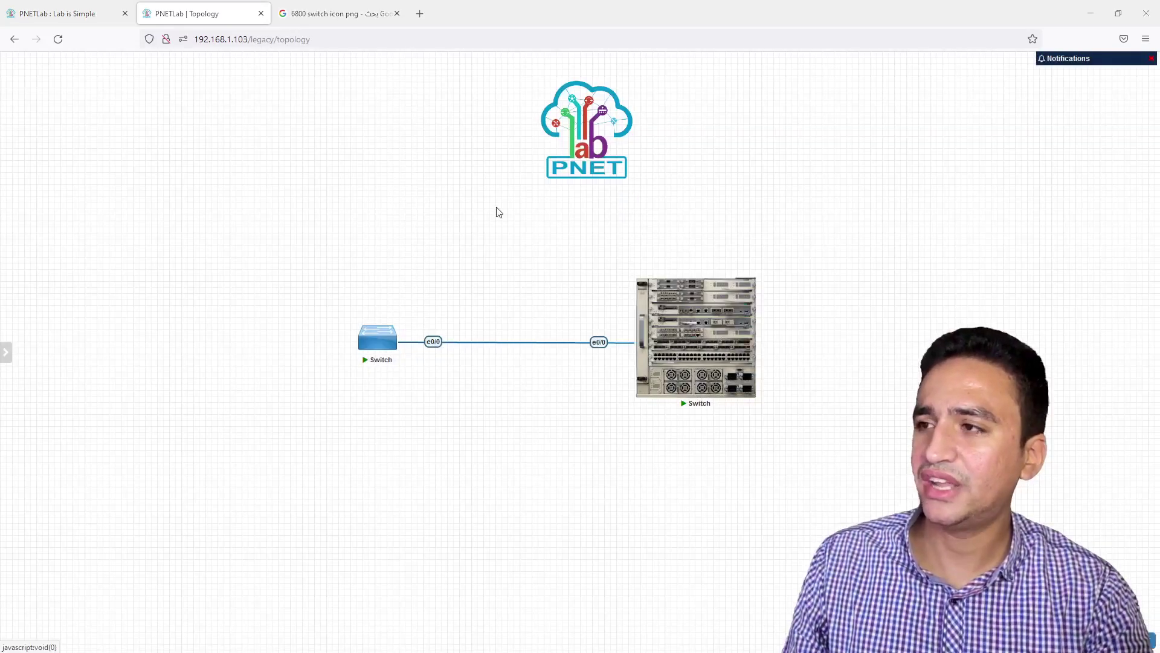
# - Enter EN and CONF T on the switch console, then minimize it
pyautogui.press('Return')
pyautogui.press('Return')
pyautogui.press('Return')
pyautogui.press('Return')
pyautogui.press('Return')
pyautogui.press('Return')
pyautogui.press('Return')
pyautogui.press('Return')
pyautogui.press('Return')
pyautogui.press('Return')
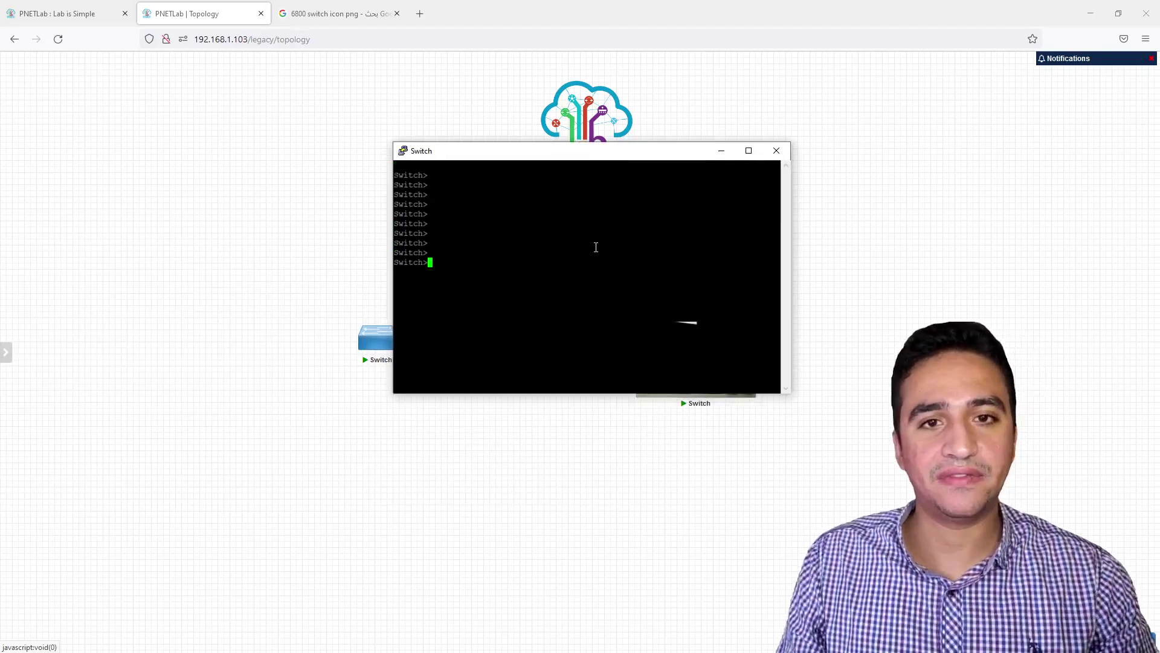
pyautogui.press('Return')
pyautogui.press('Return')
pyautogui.write('EN')
pyautogui.press('Return')
pyautogui.write('CONF T')
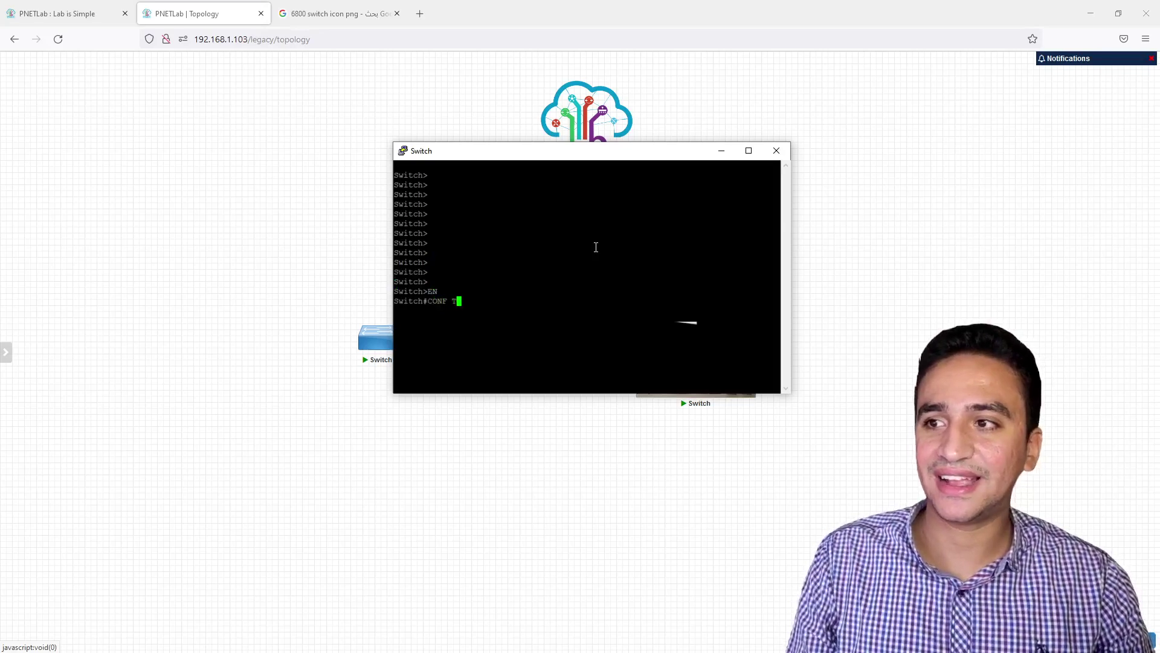
pyautogui.press('Return')
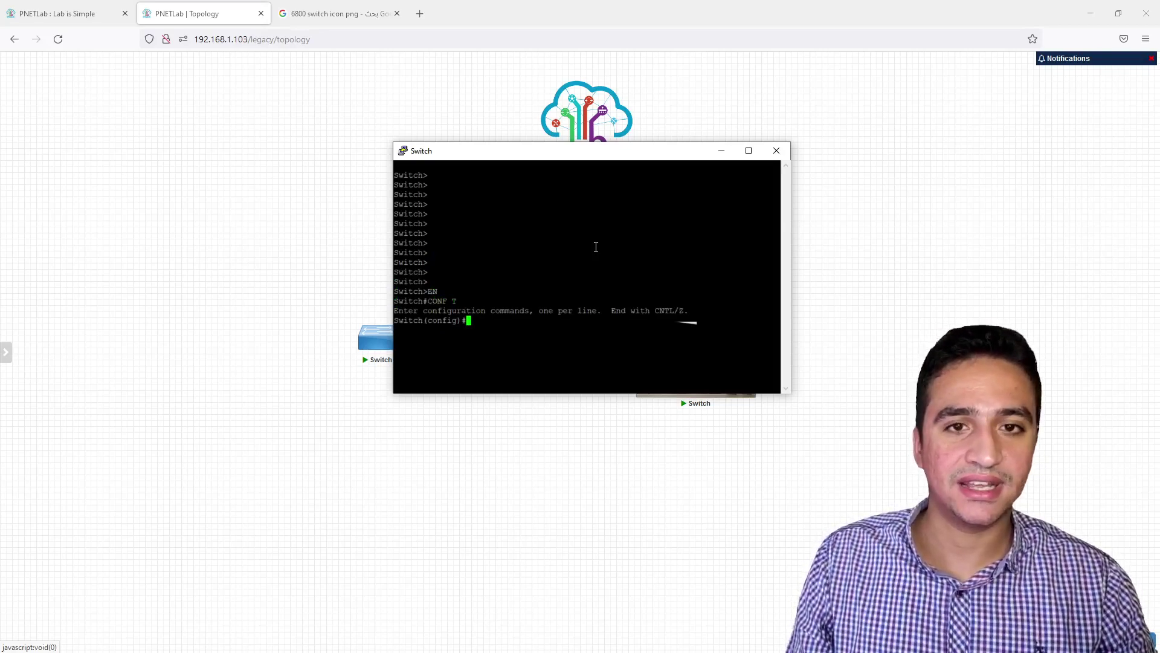
pyautogui.press('Return')
pyautogui.press('Return')
pyautogui.press('Return')
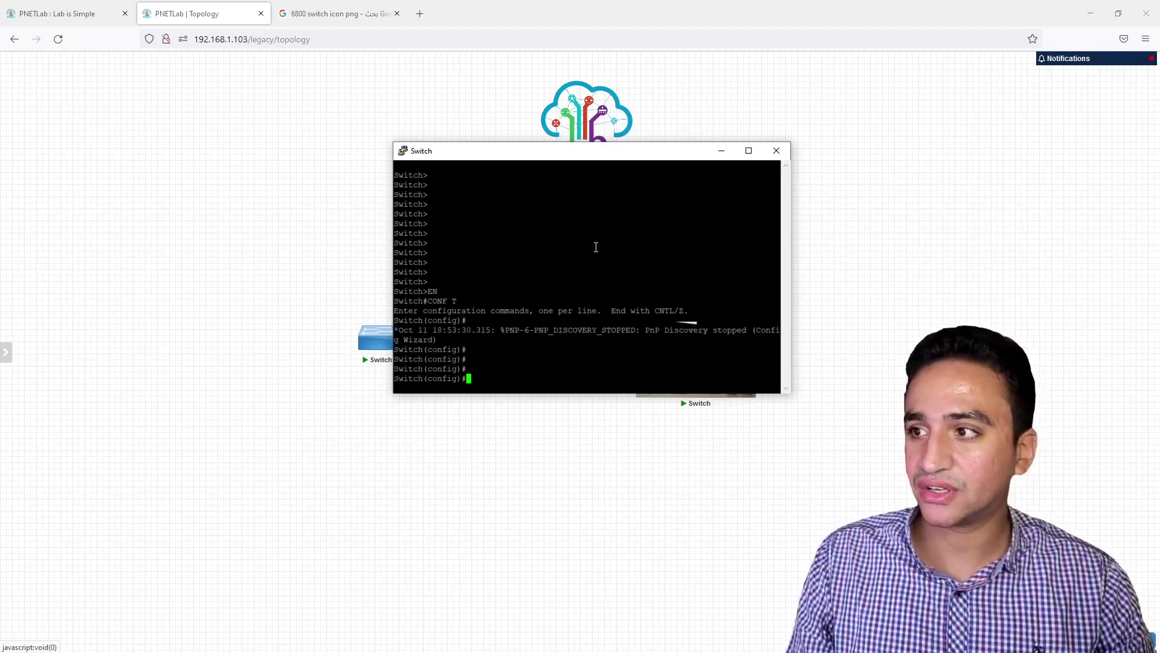
pyautogui.click(722, 151)
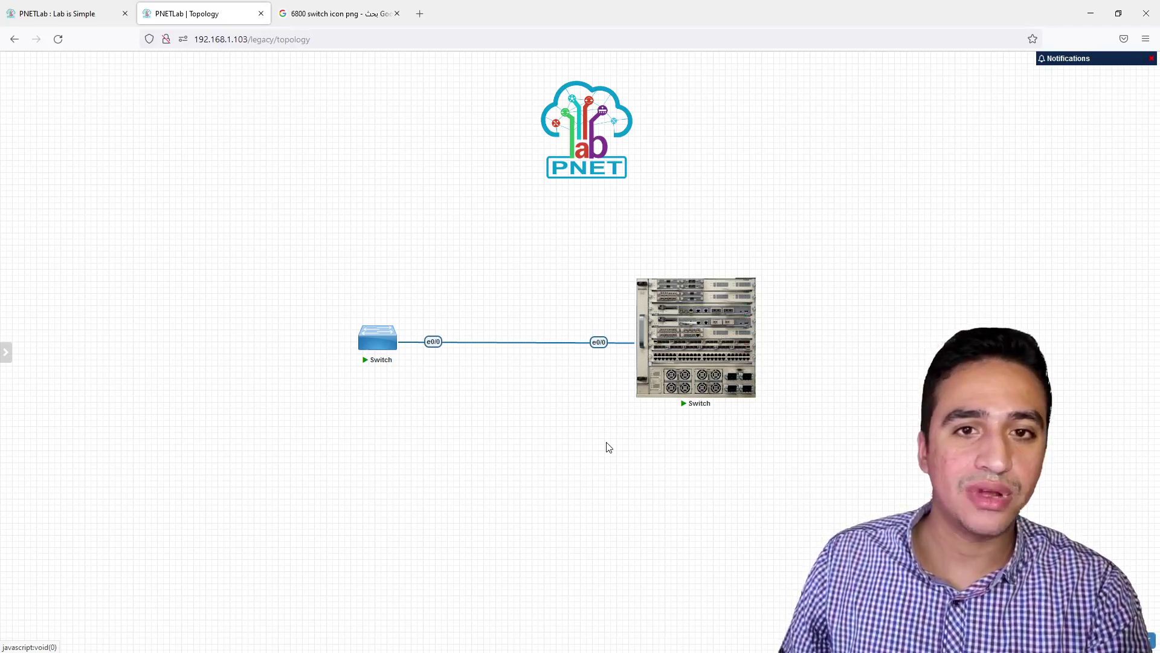
pyautogui.moveTo(3, 73)
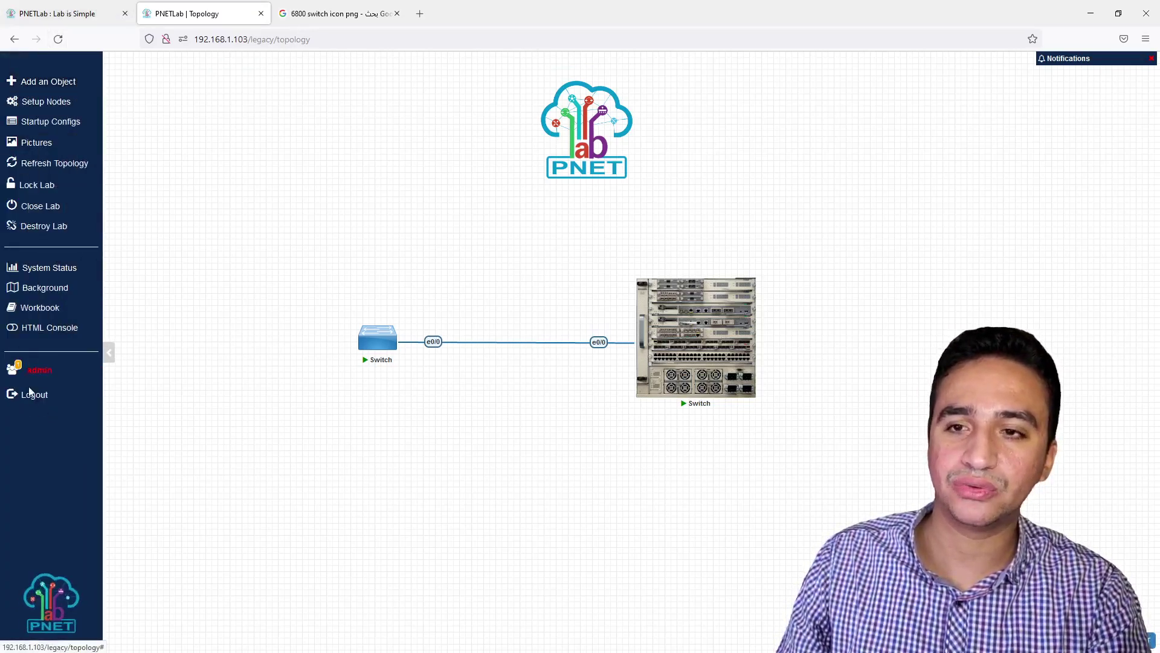
# - Switch to HTML Console, log in, and reconnect the chassis switch's browser Terminal
pyautogui.click(8, 330)
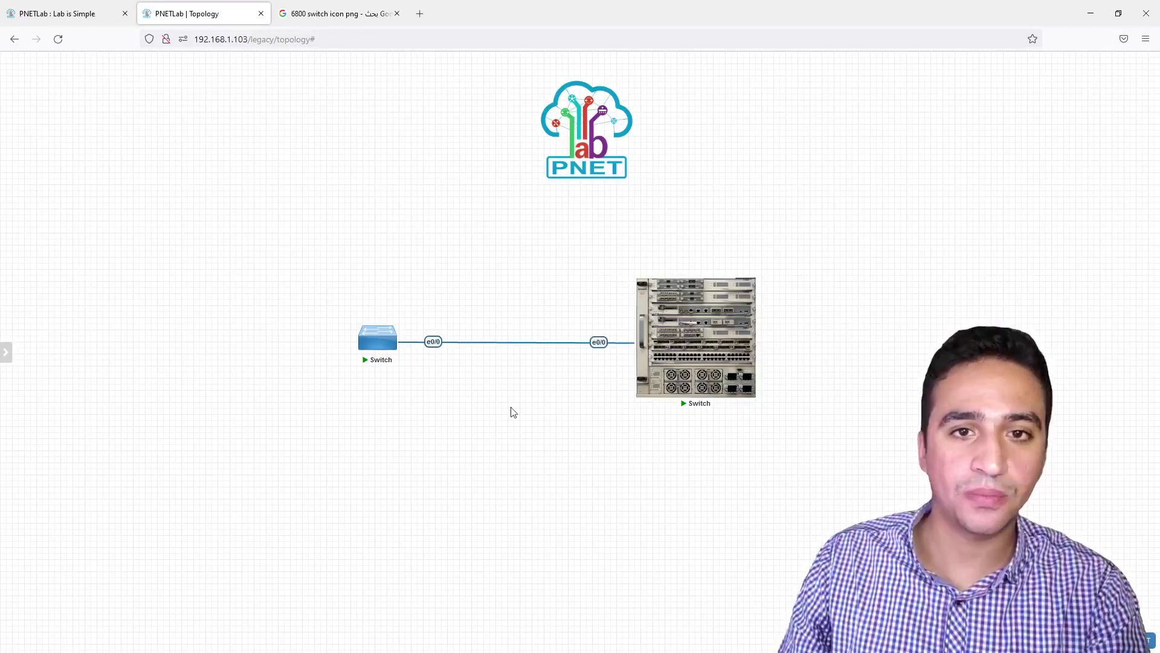
pyautogui.click(700, 351)
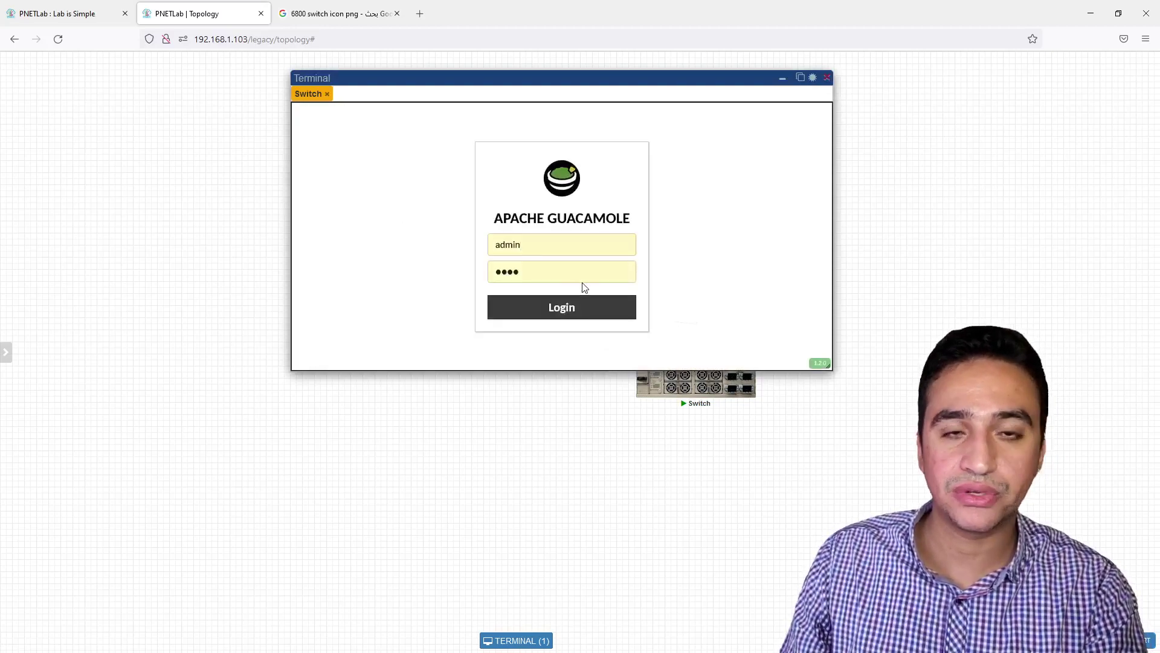
pyautogui.click(549, 313)
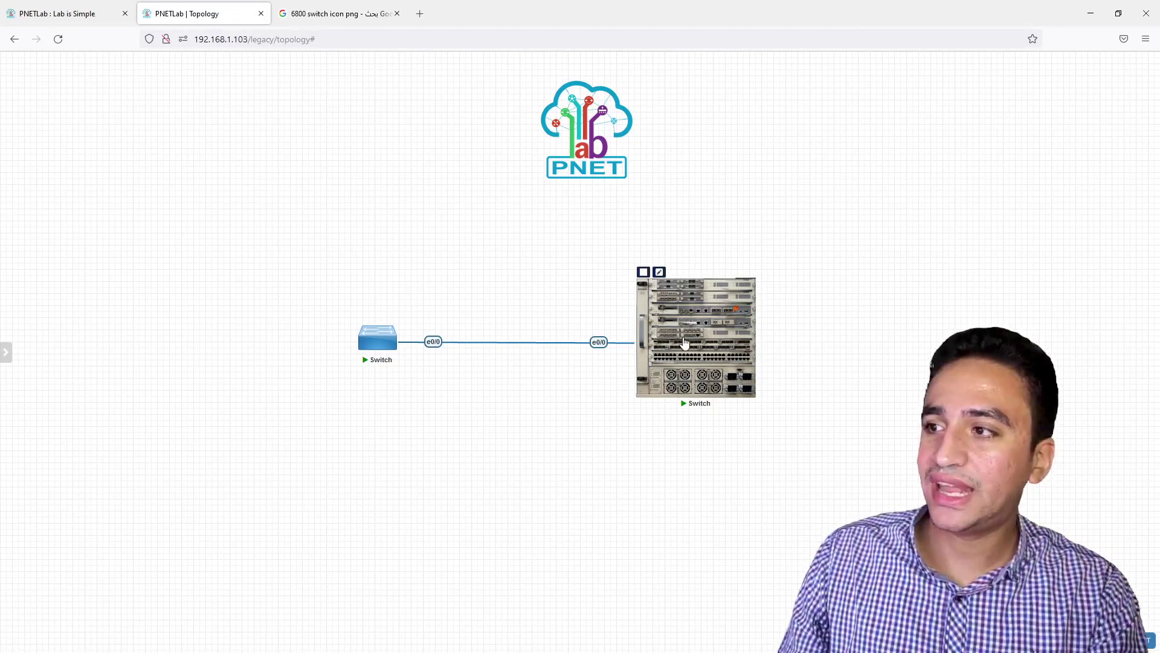
pyautogui.click(685, 345)
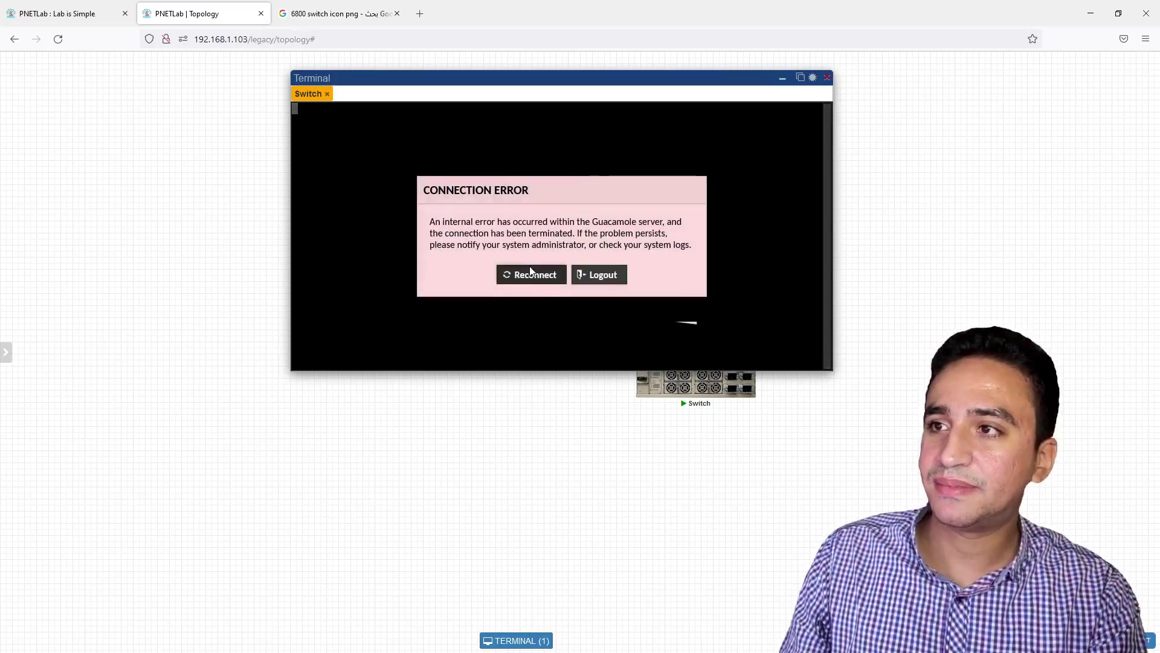
pyautogui.click(531, 274)
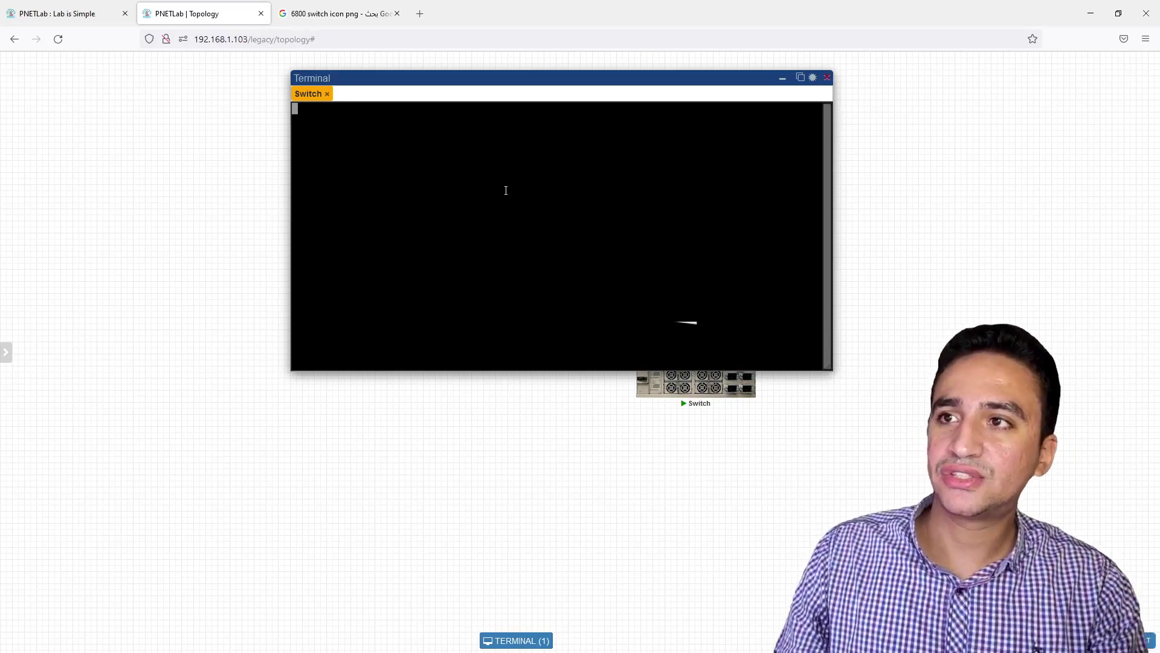
pyautogui.moveTo(487, 82); pyautogui.dragTo(473, 384)
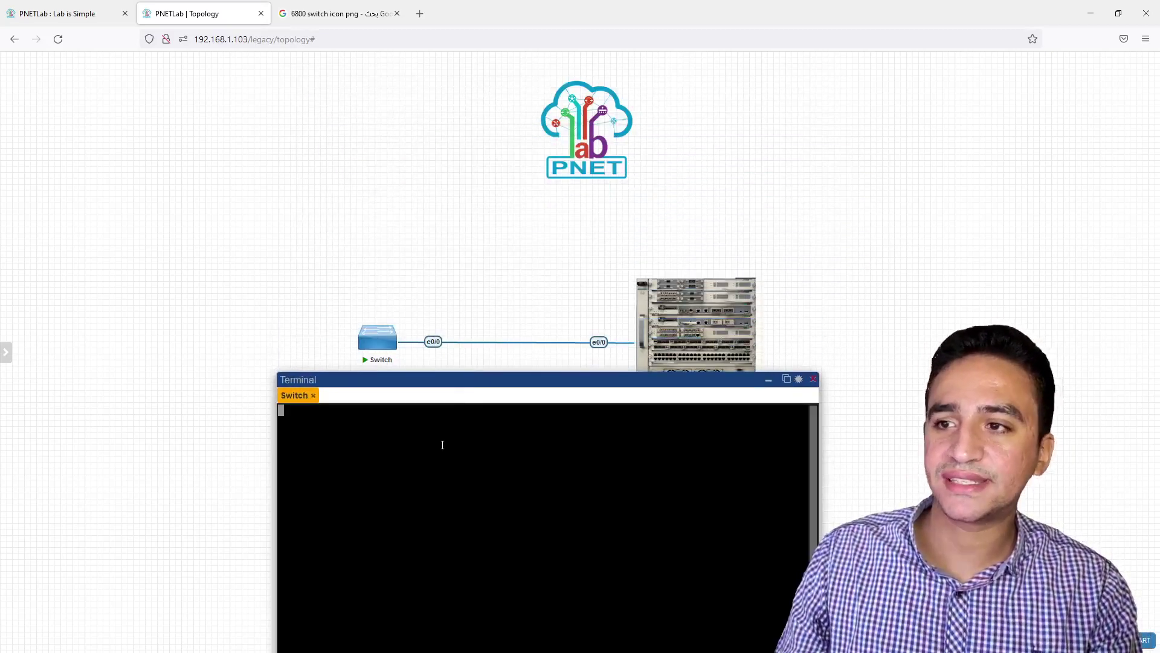
# - Open the small switch's console and enter privileged mode with ena after conf t fails
pyautogui.click(370, 353)
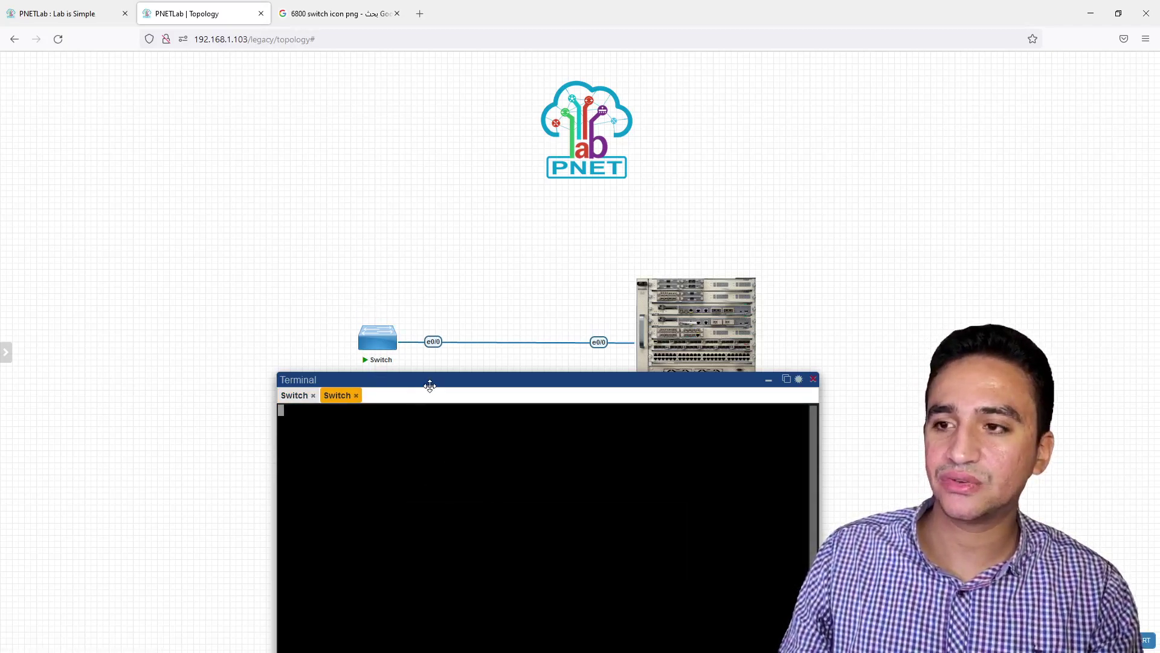
pyautogui.press('Return')
pyautogui.press('Return')
pyautogui.press('Return')
pyautogui.press('Return')
pyautogui.press('Return')
pyautogui.press('Return')
pyautogui.press('Return')
pyautogui.press('Return')
pyautogui.press('Return')
pyautogui.press('Return')
pyautogui.press('Return')
pyautogui.press('Return')
pyautogui.press('Return')
pyautogui.press('Return')
pyautogui.press('Return')
pyautogui.moveTo(454, 377); pyautogui.dragTo(527, 227)
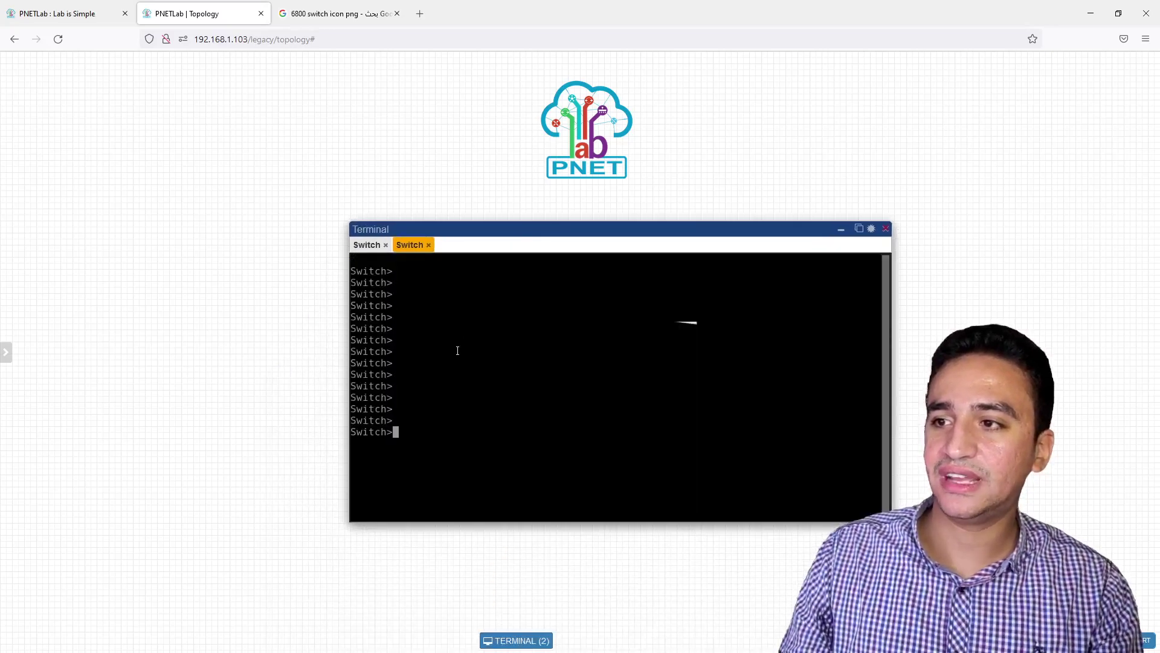
pyautogui.press('Return')
pyautogui.press('Return')
pyautogui.write('conf t')
pyautogui.press('Return')
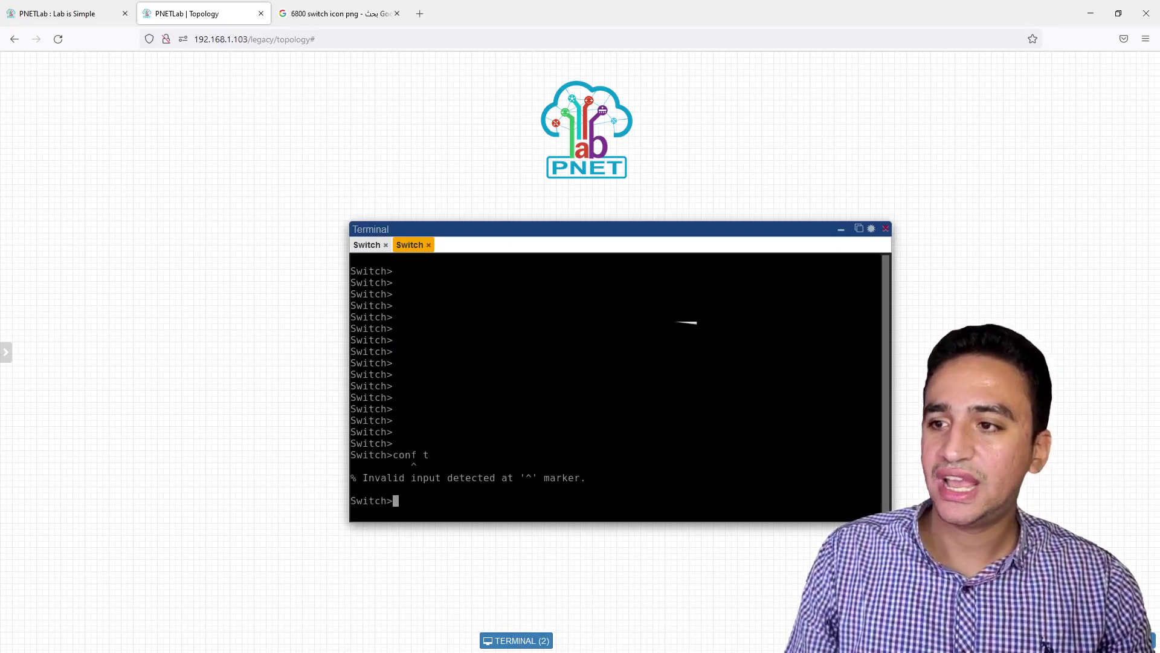
pyautogui.write('ena')
pyautogui.press('Return')
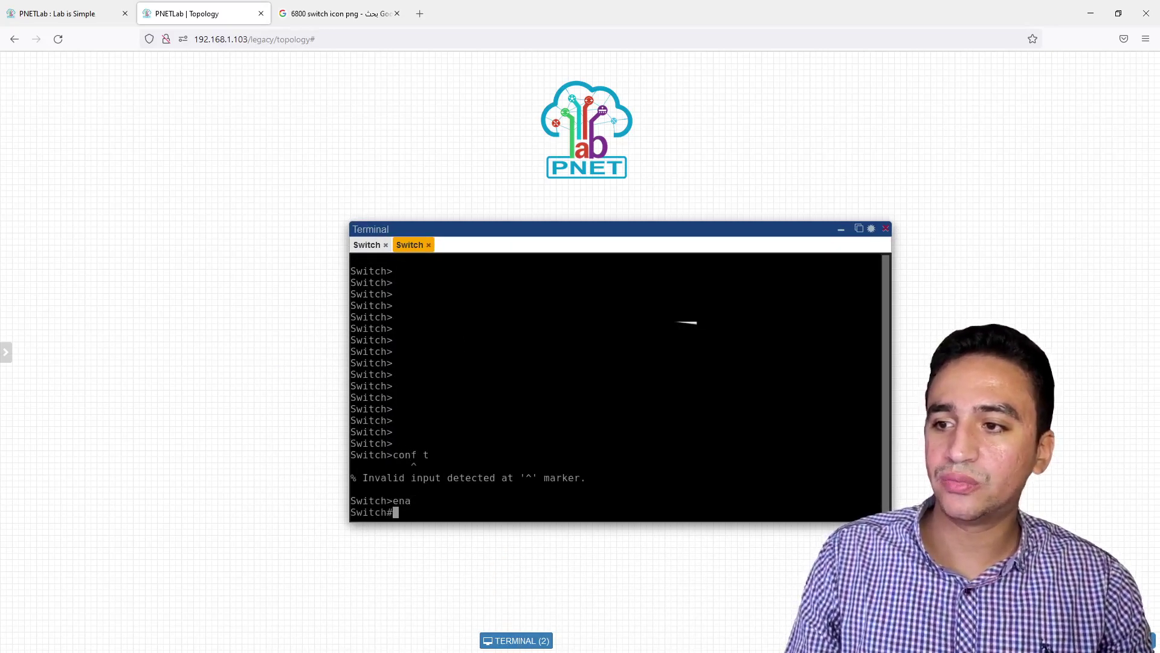
# - Move the Terminal window to the lower right to uncover the chassis switch
pyautogui.moveTo(524, 230); pyautogui.dragTo(737, 334)
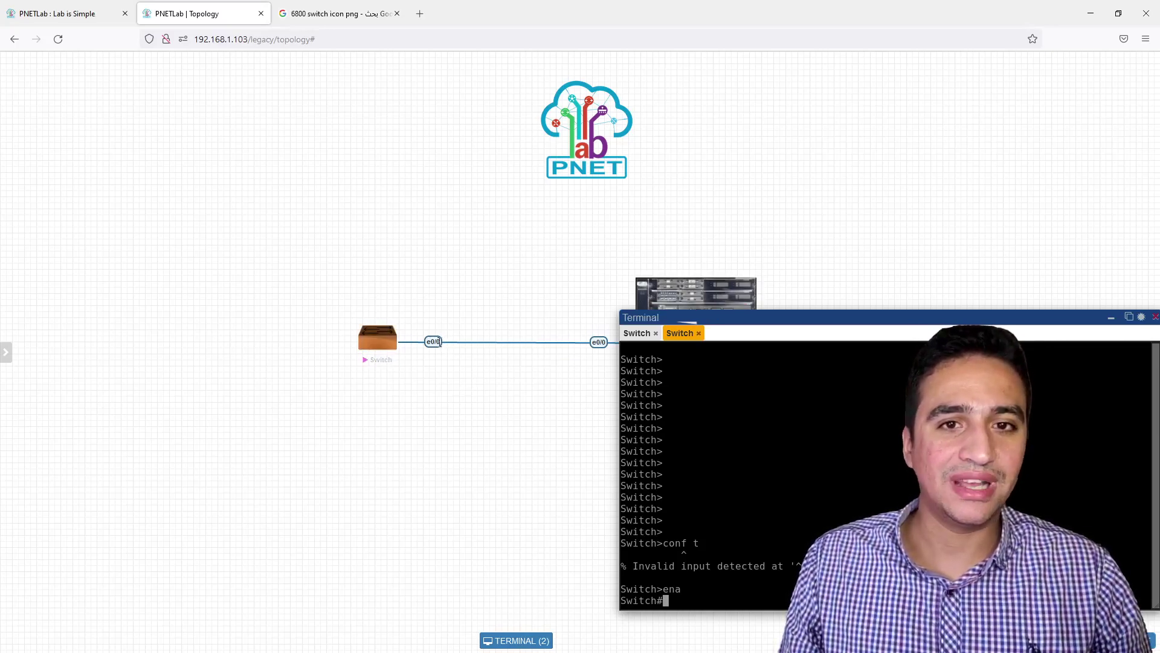
pyautogui.moveTo(56, 98)
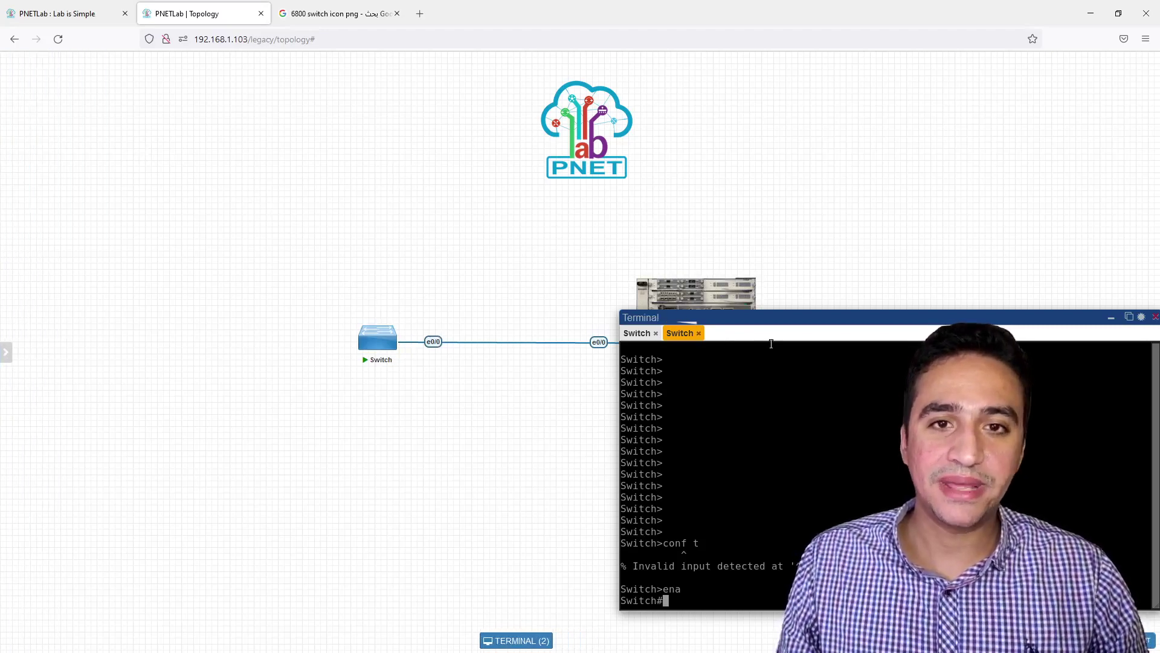
pyautogui.moveTo(785, 318); pyautogui.dragTo(790, 434)
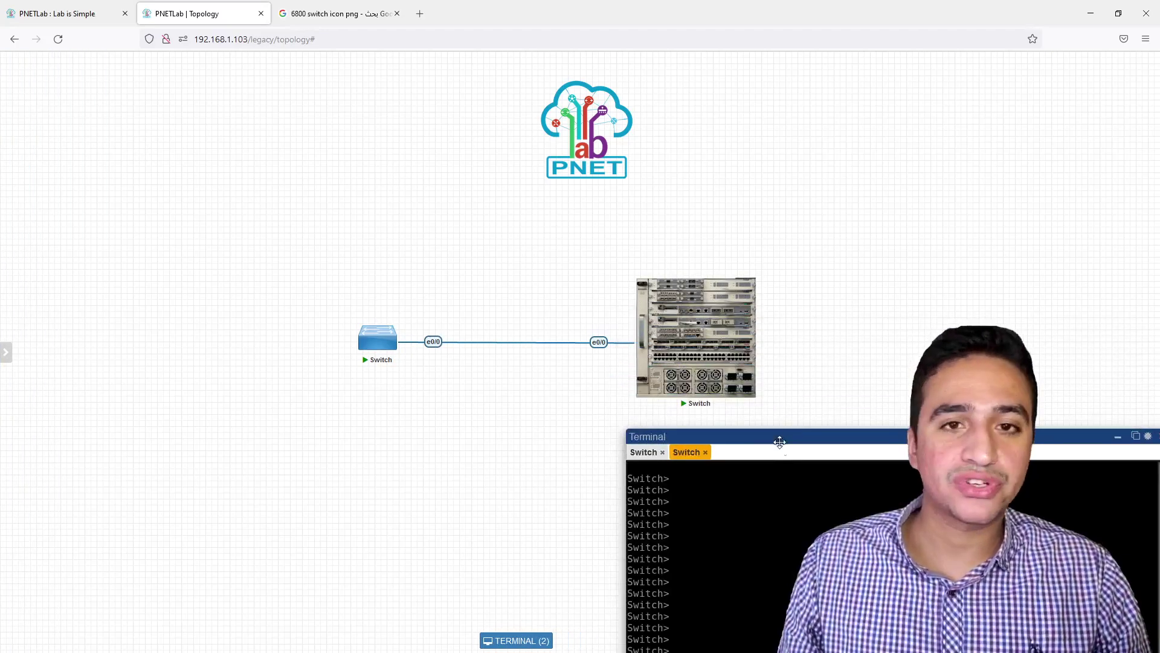
# - Start a capture on the chassis switch's e0/0 and move the Wireshark warning aside
pyautogui.rightClick(661, 333)
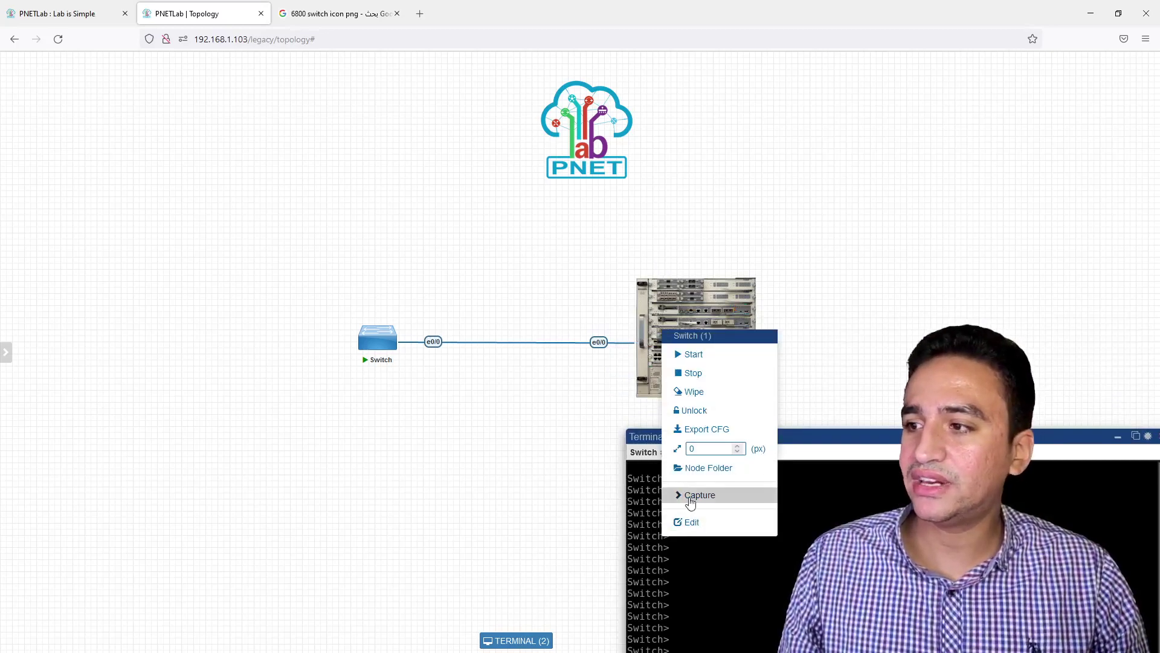
pyautogui.moveTo(719, 508)
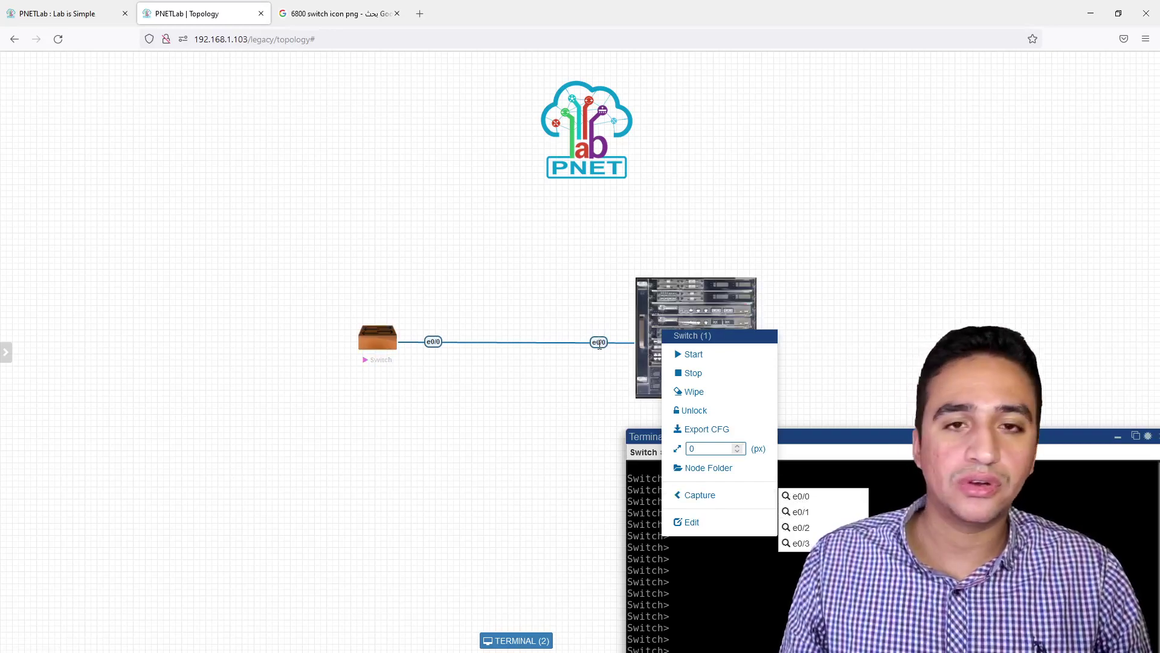
pyautogui.click(799, 499)
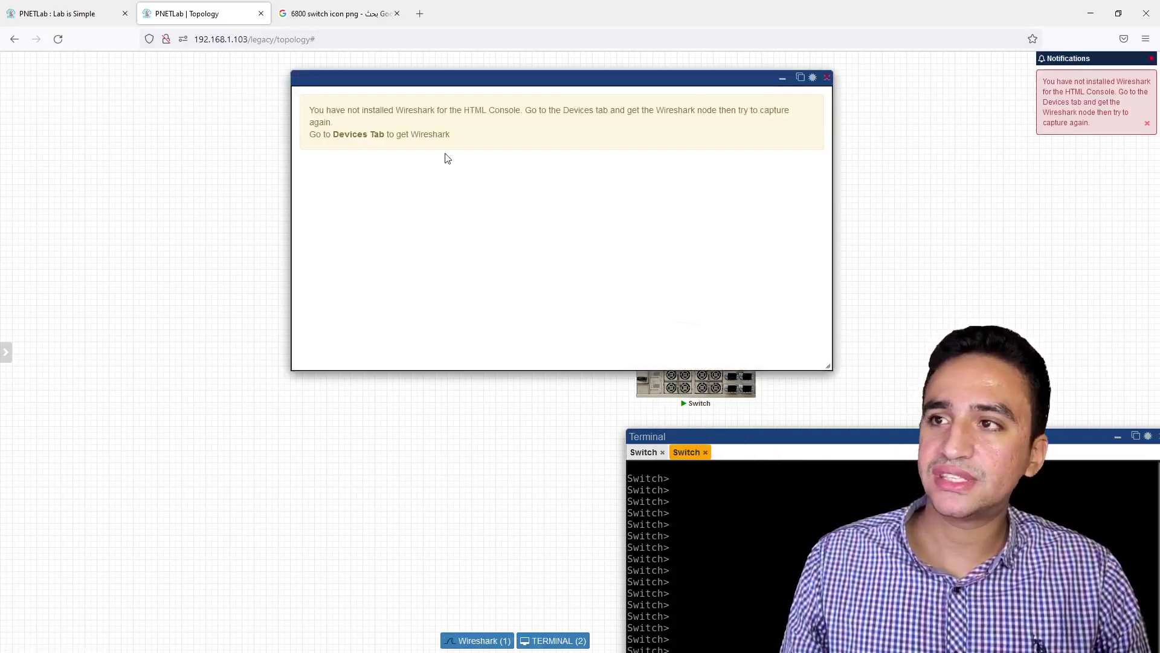
pyautogui.moveTo(394, 77); pyautogui.dragTo(219, 164)
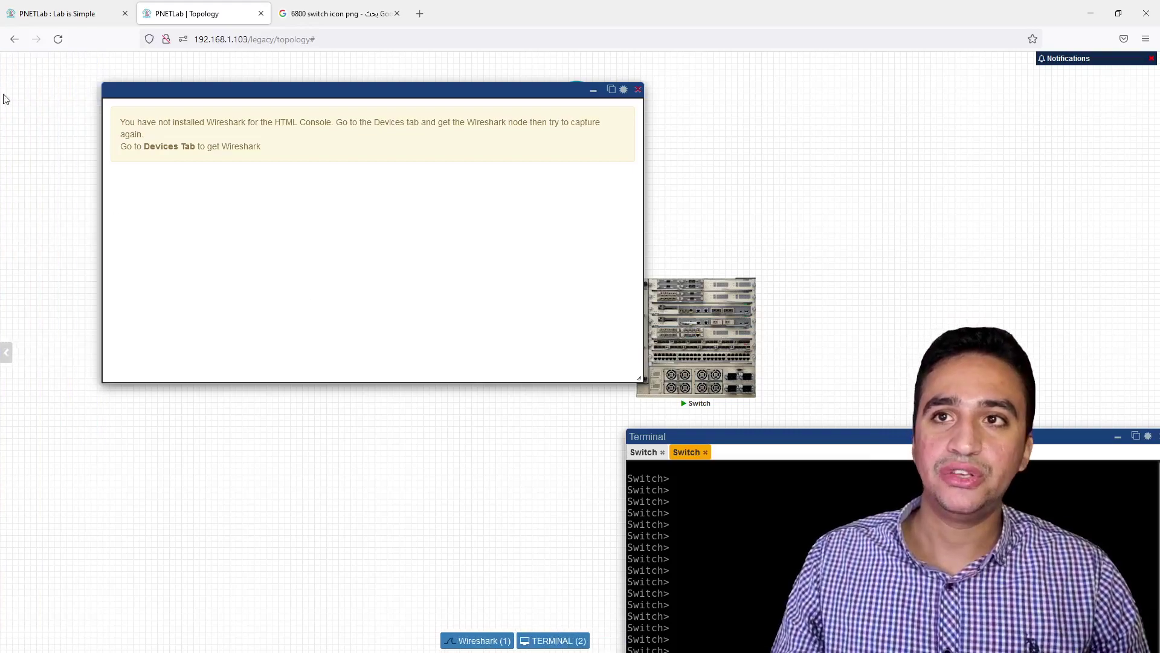
# - Enter 'conf t' in the terminal, then close the running lab
pyautogui.moveTo(8, 87)
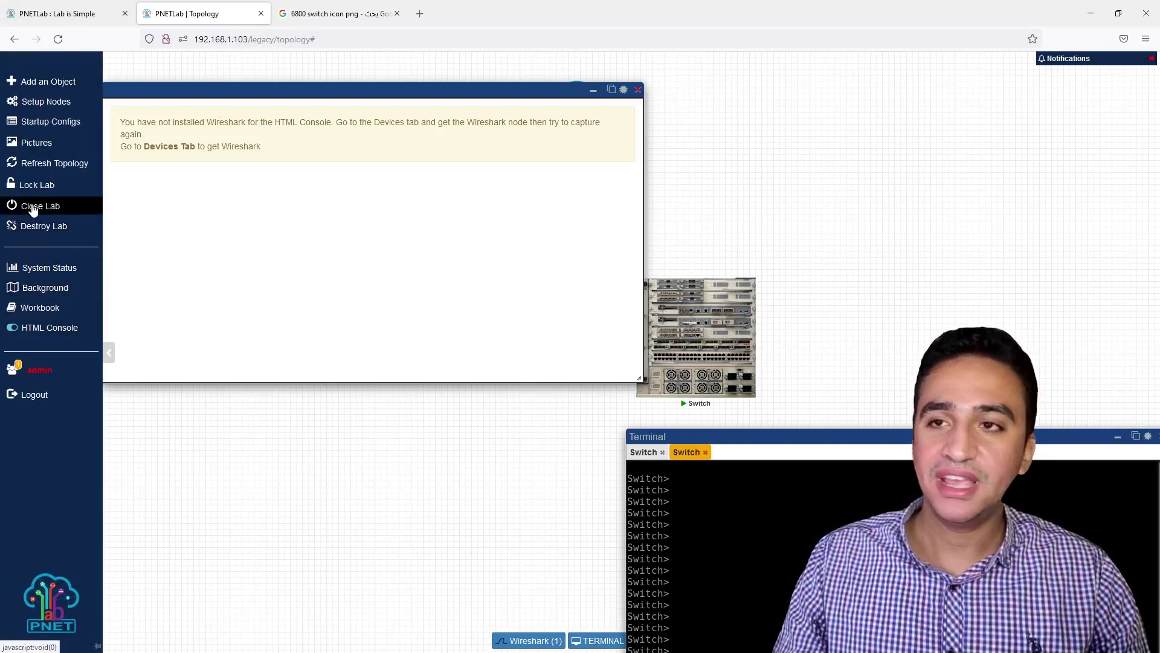
pyautogui.write('conf t')
pyautogui.press('Return')
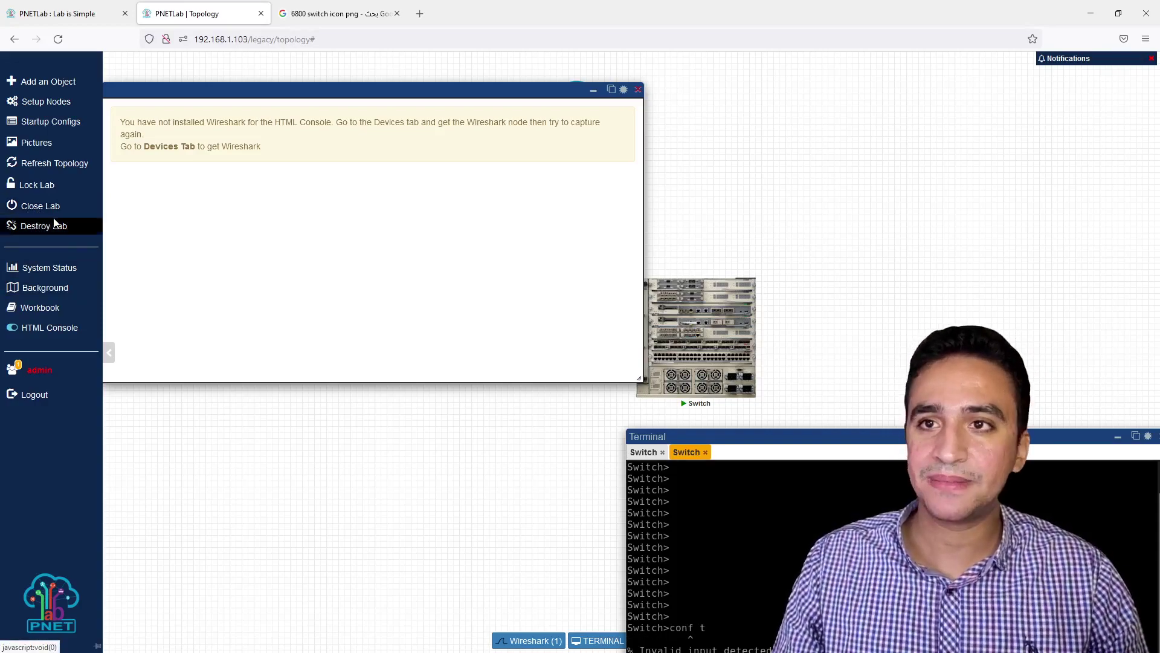
pyautogui.click(38, 206)
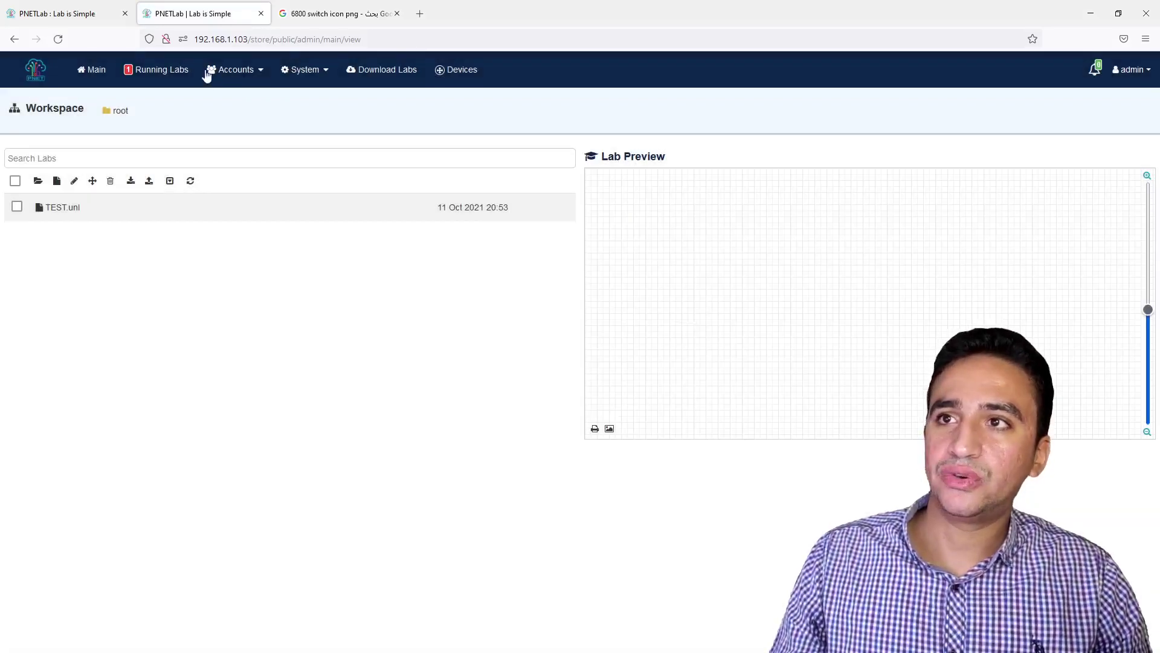
# - Get the Wireshark device from the Devices store, then view Running Labs
pyautogui.click(458, 72)
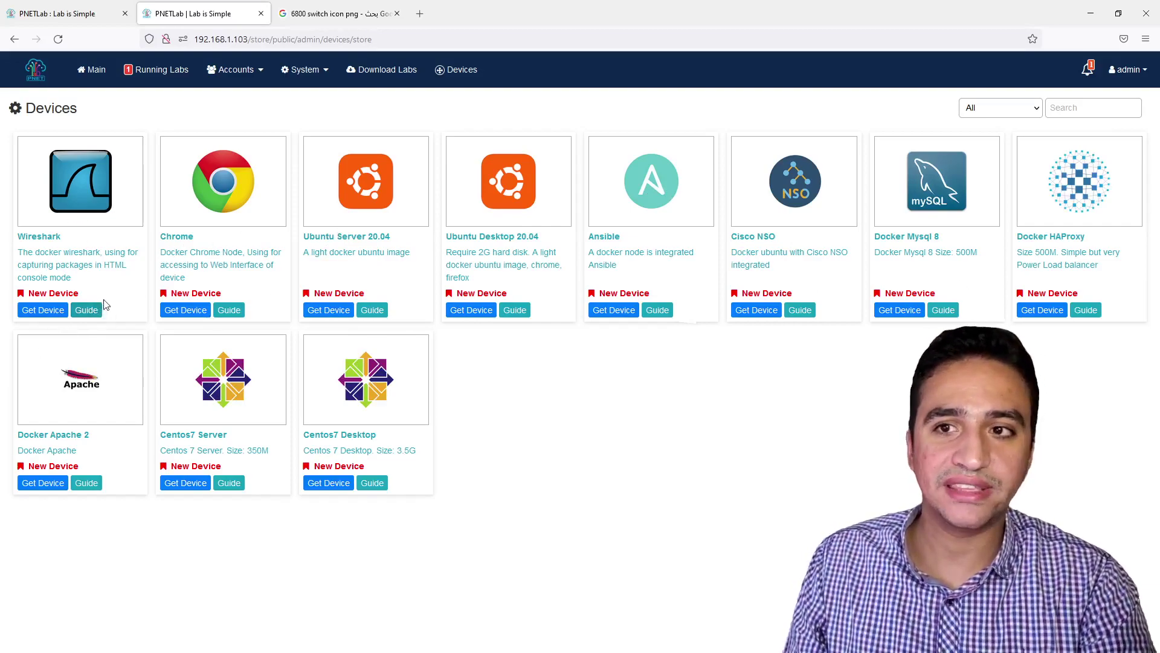
pyautogui.click(37, 310)
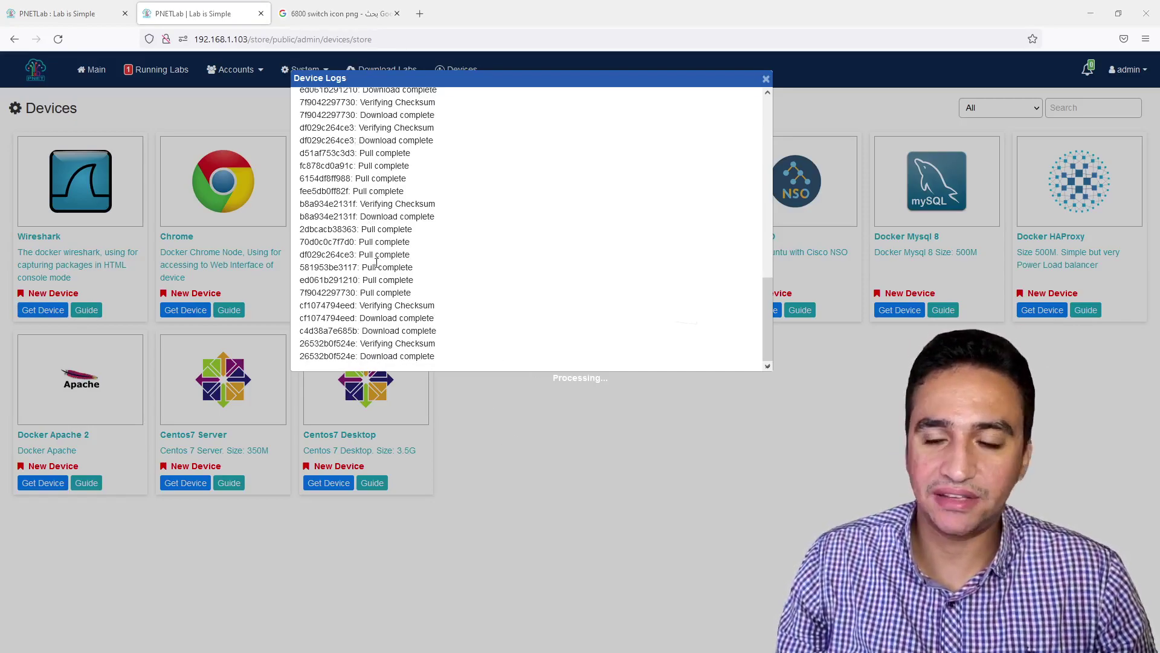
pyautogui.click(766, 78)
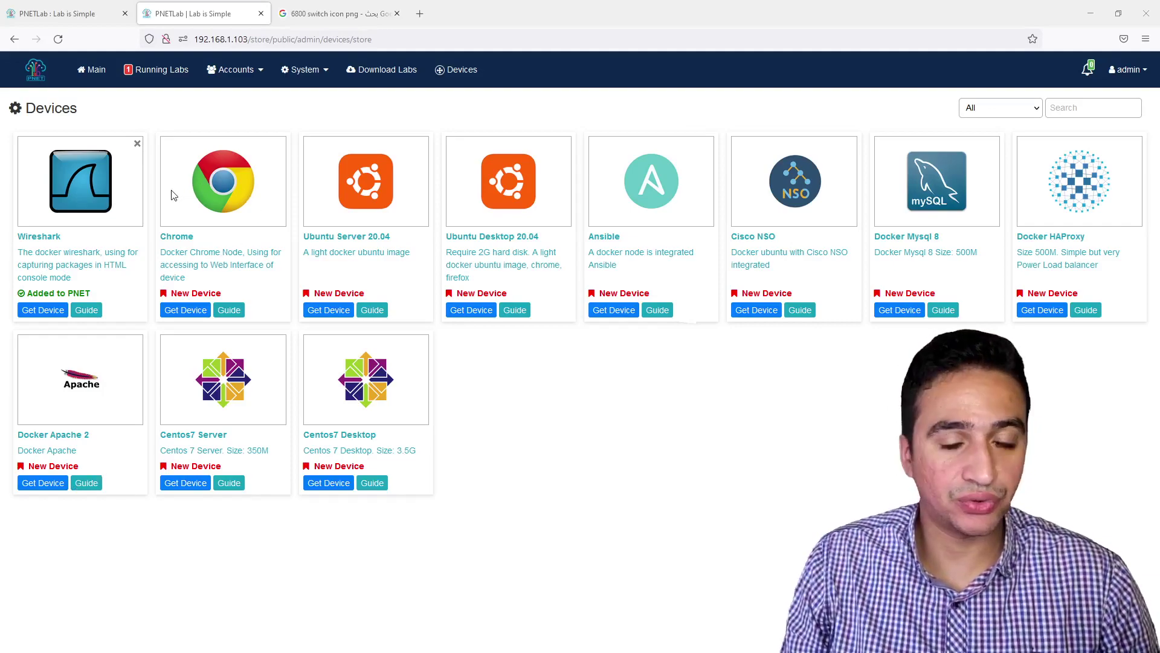
pyautogui.click(145, 70)
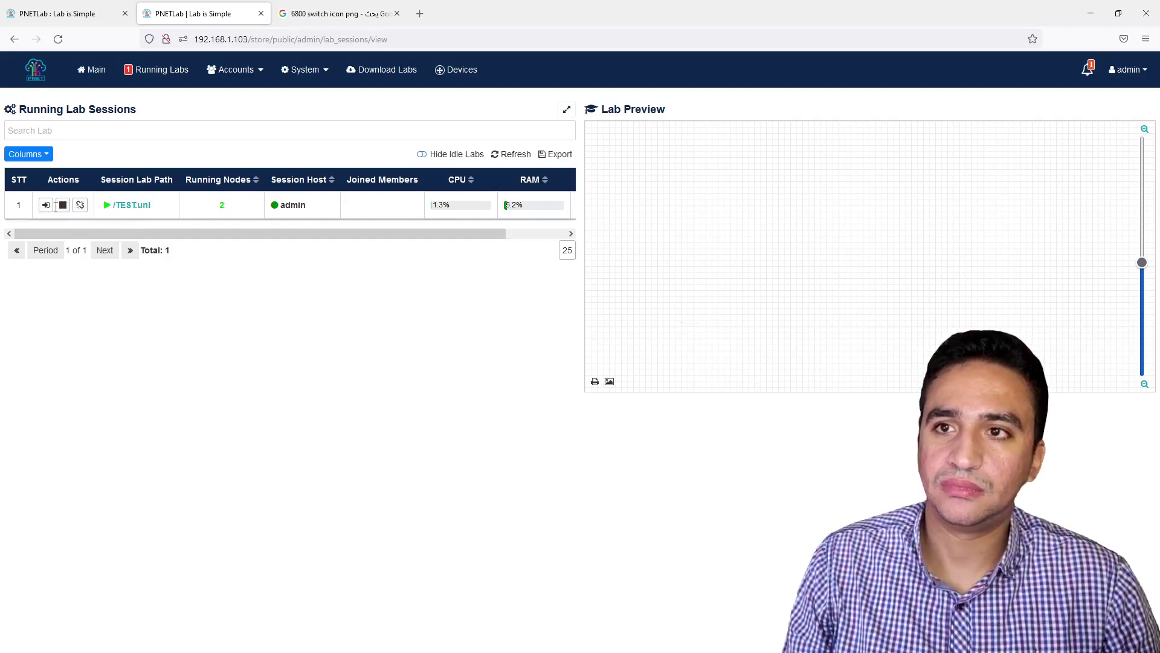
pyautogui.click(142, 205)
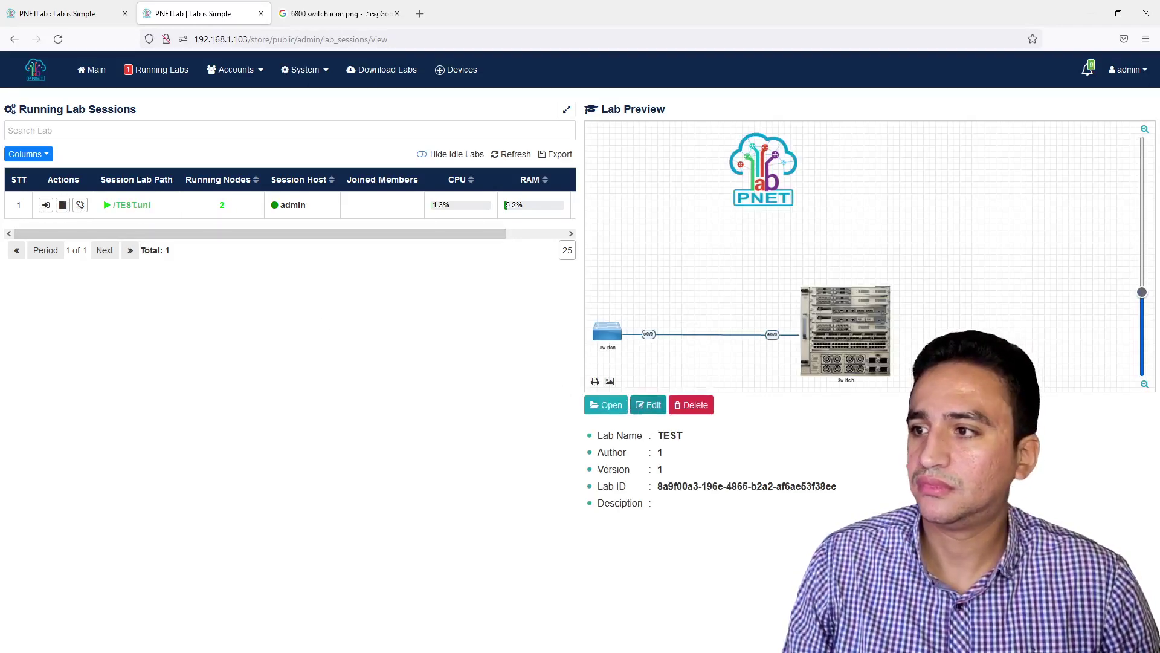
pyautogui.click(602, 407)
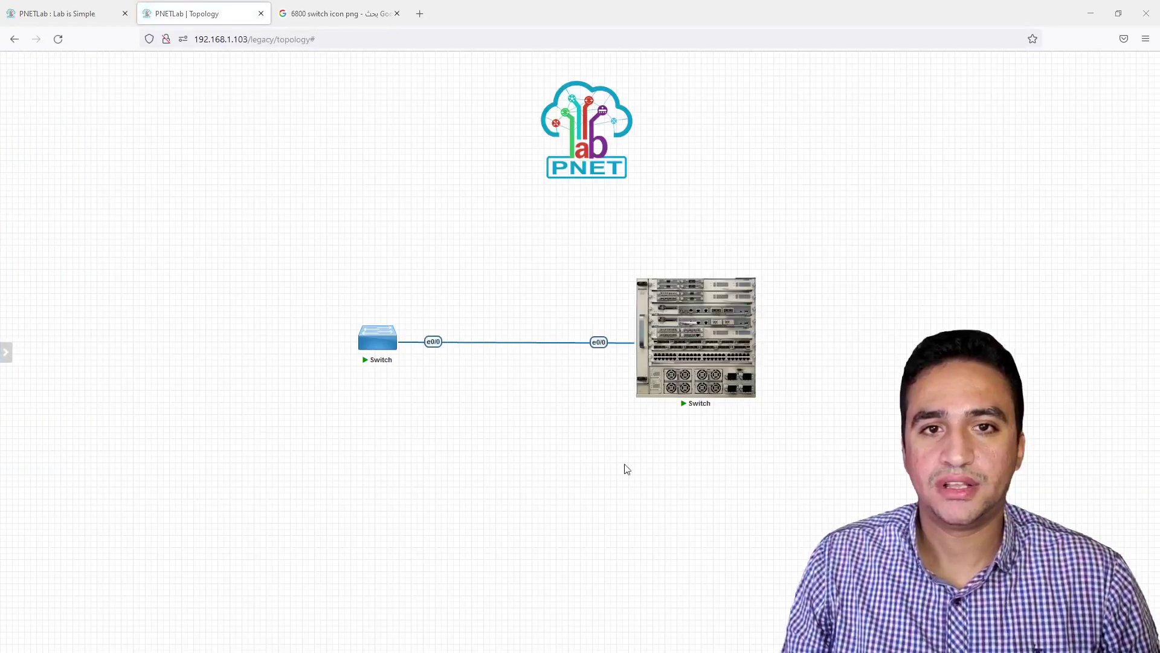
pyautogui.moveTo(704, 330)
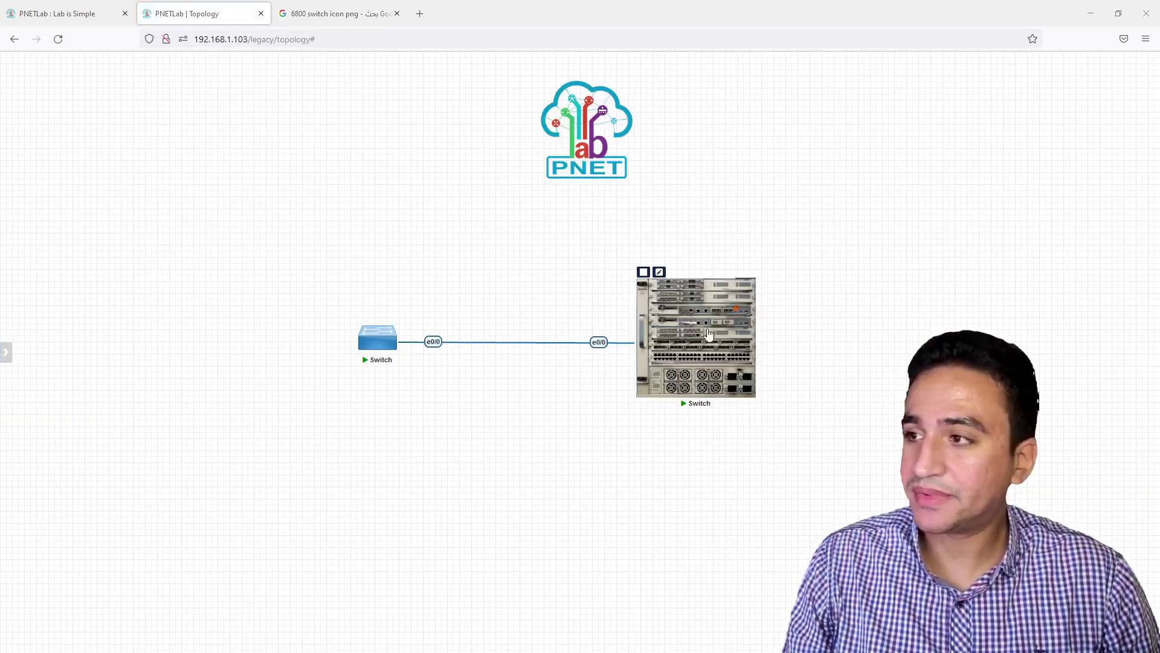
pyautogui.rightClick(674, 340)
pyautogui.click(707, 510)
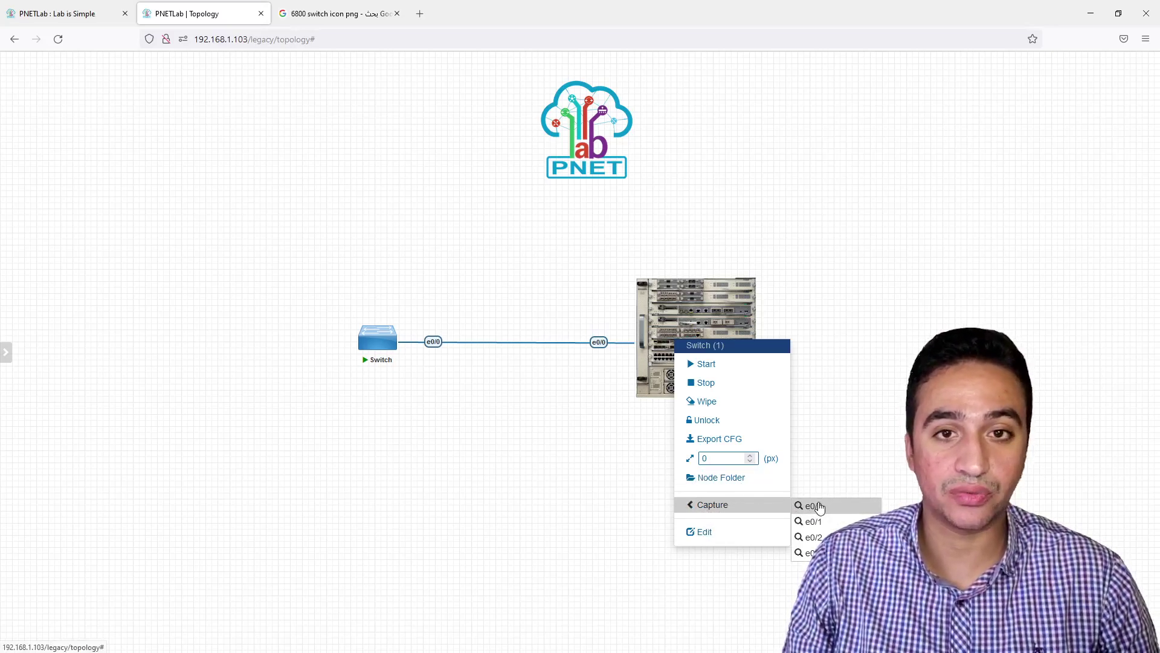
pyautogui.click(814, 507)
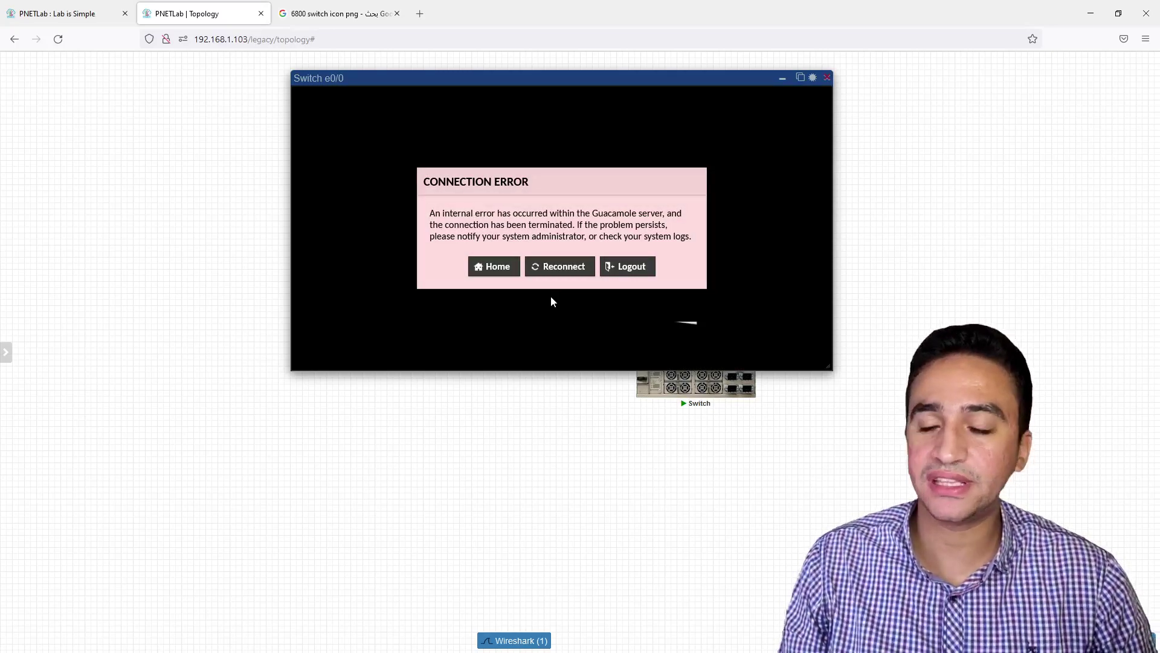
pyautogui.click(557, 266)
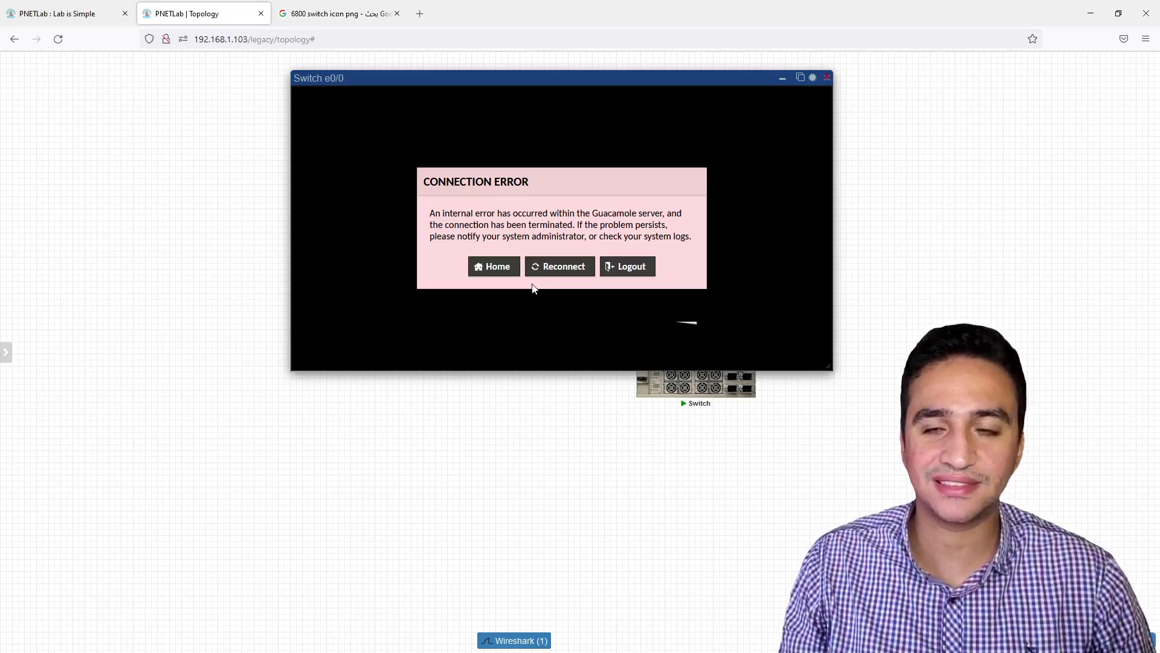
pyautogui.click(554, 267)
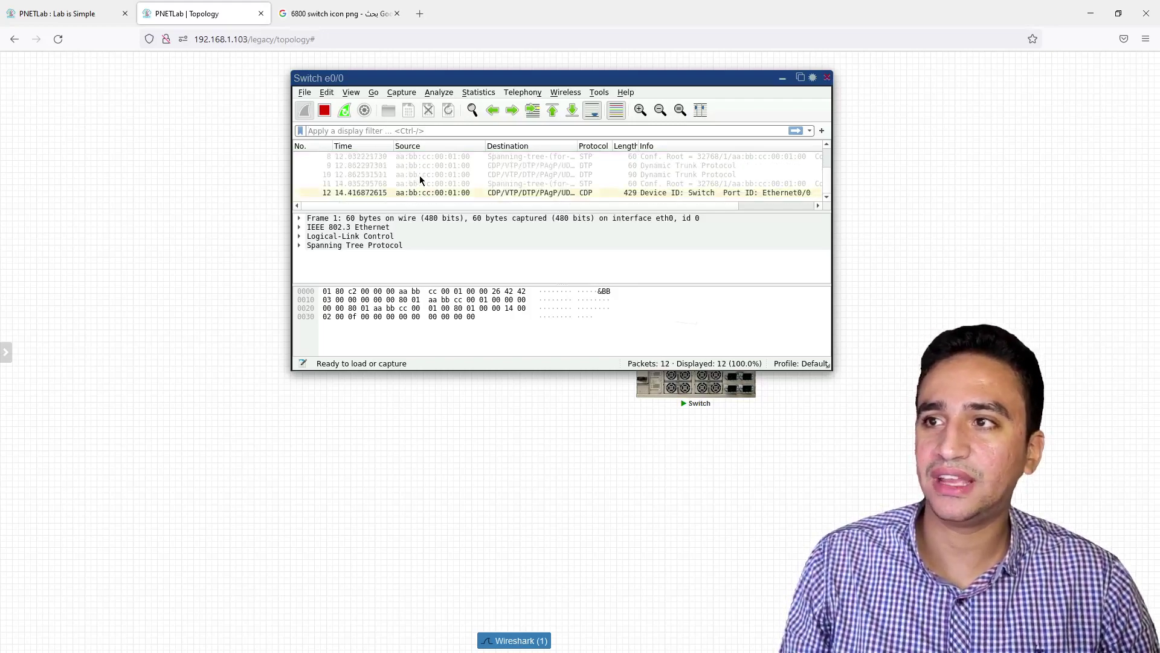
pyautogui.moveTo(477, 78); pyautogui.dragTo(269, 294)
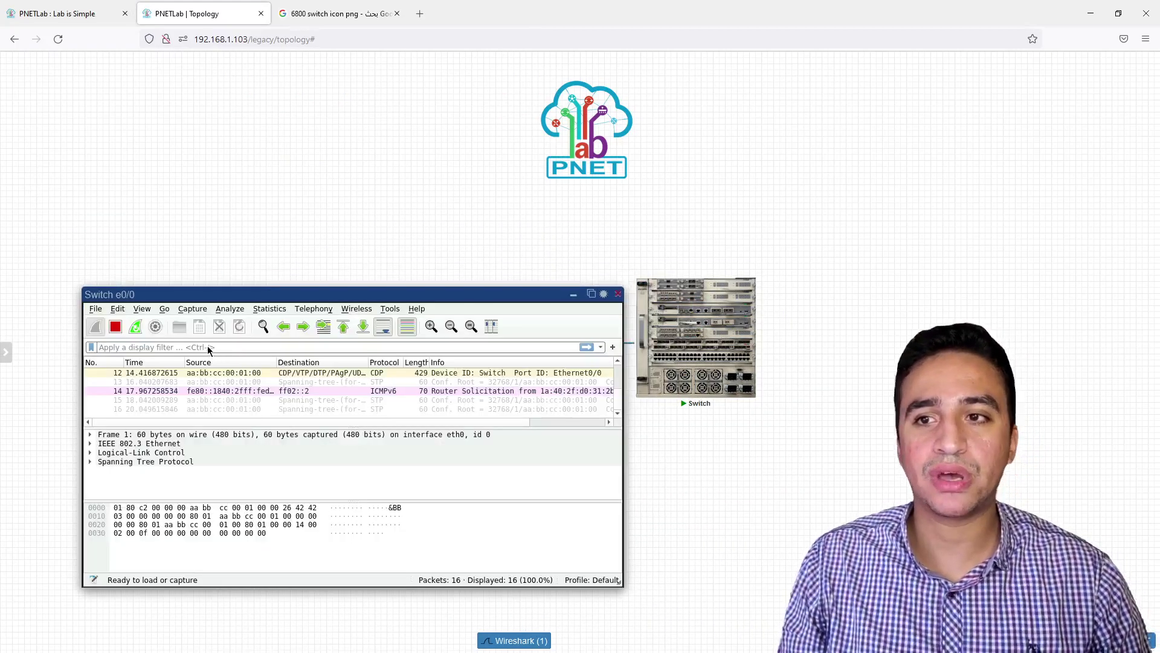
pyautogui.click(208, 347)
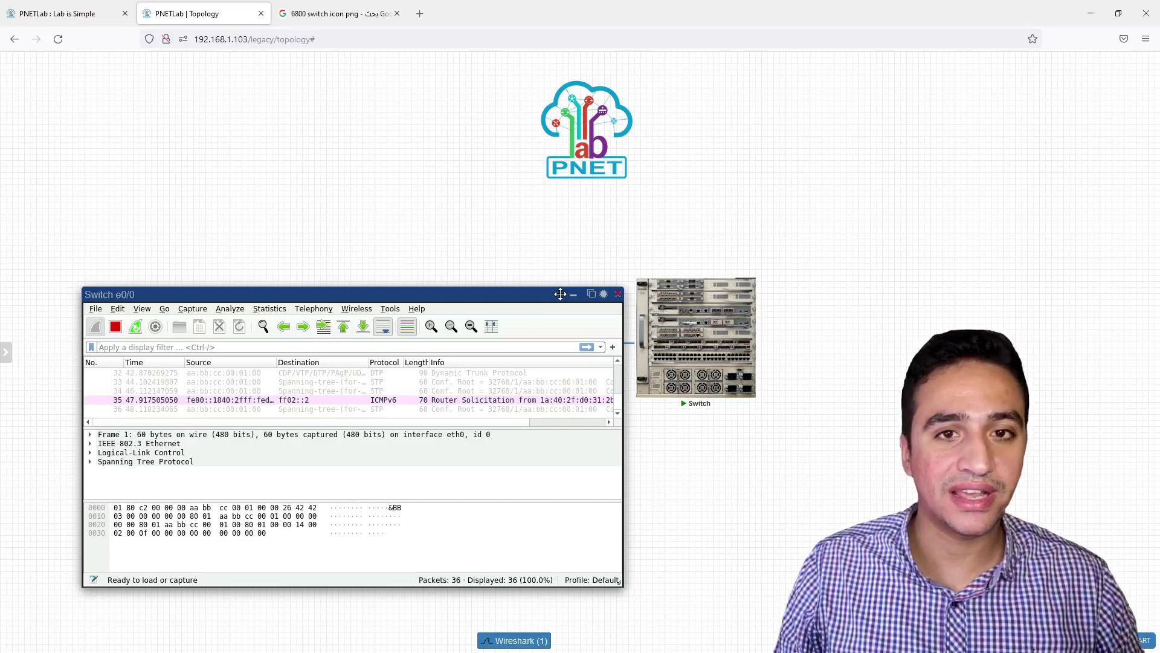
pyautogui.click(617, 294)
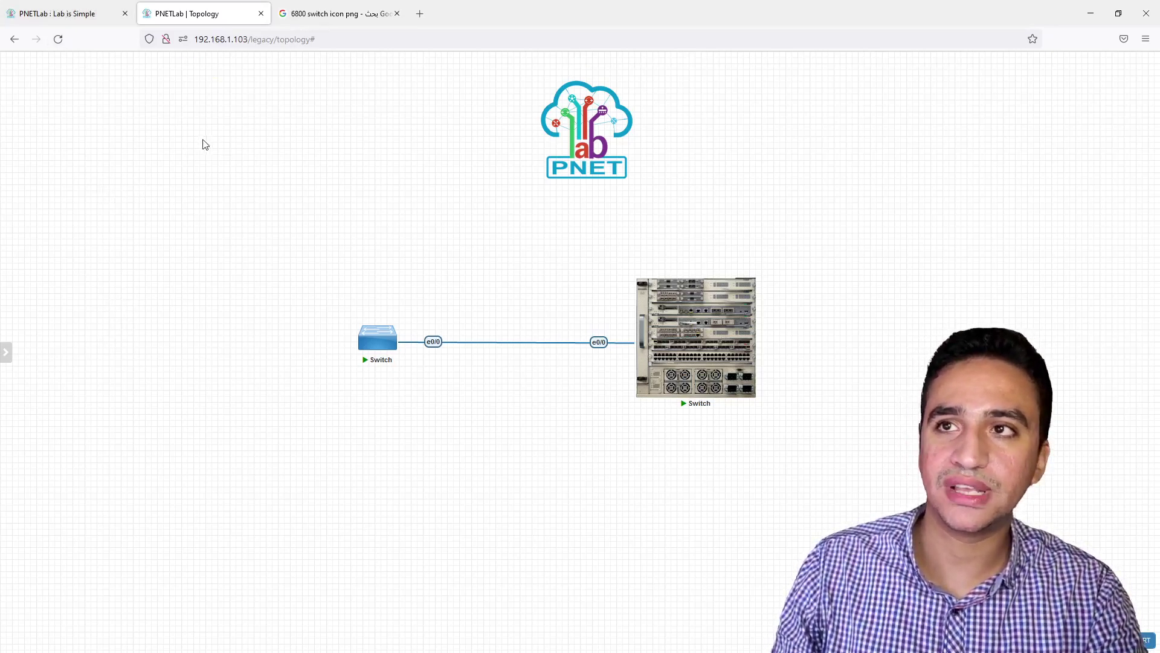
# - Close the lab from the topology sidebar, returning to the Workspace with TEST.unl
pyautogui.moveTo(1, 205)
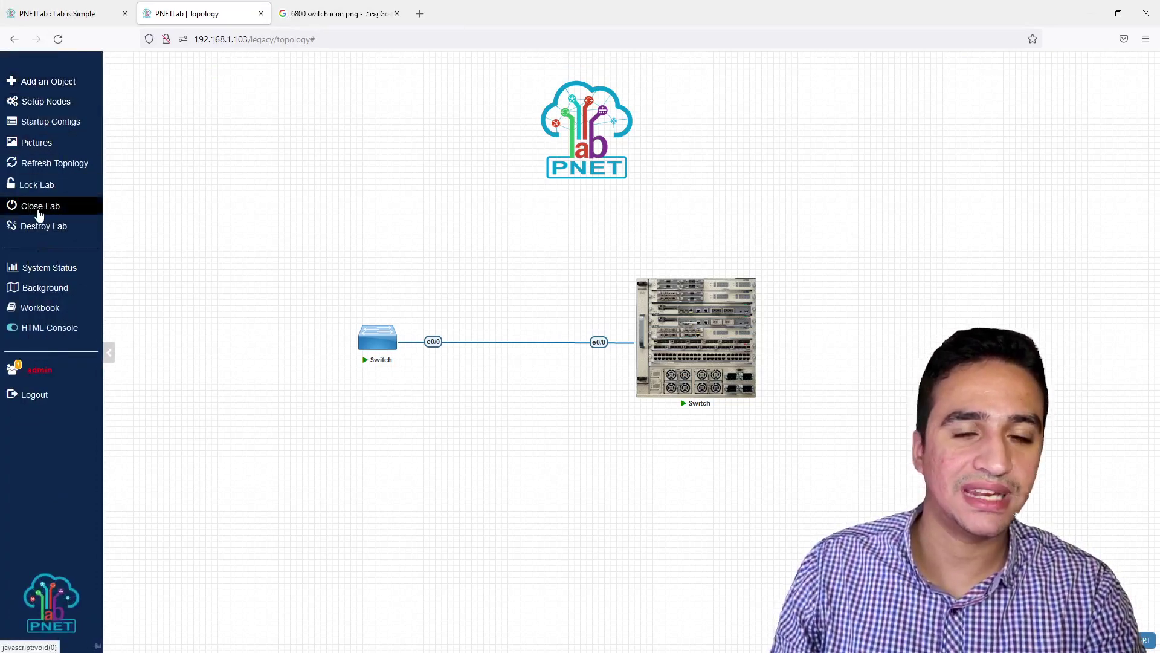
pyautogui.click(18, 207)
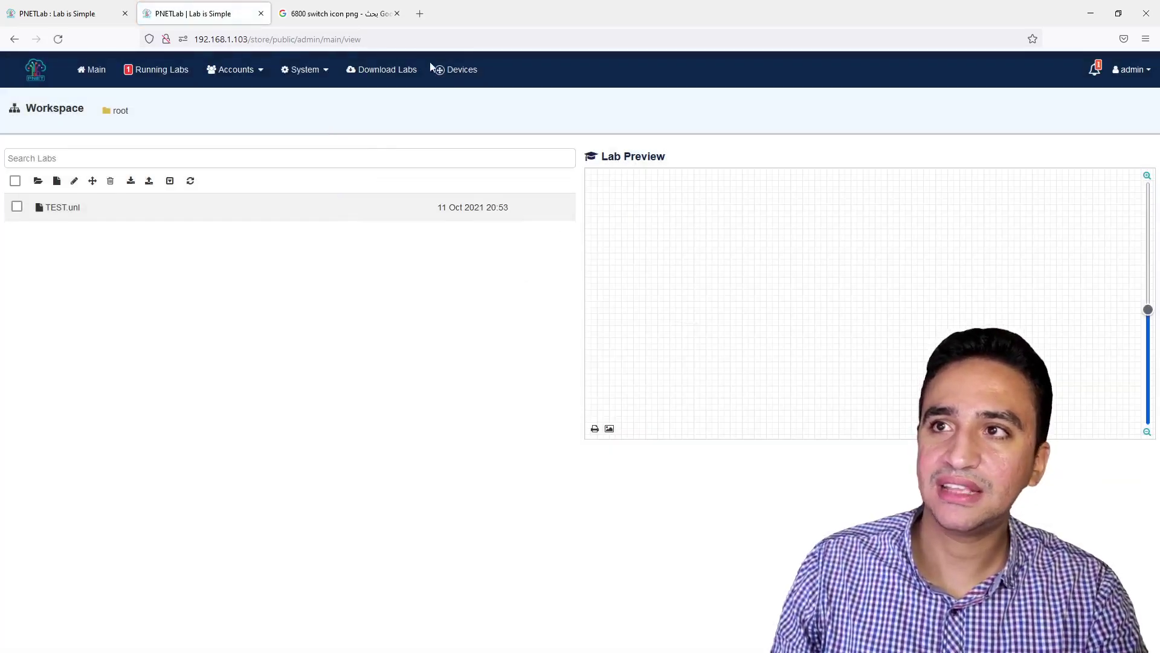
# - Browse the Download Labs store and filter it to the CCNA category
pyautogui.click(385, 74)
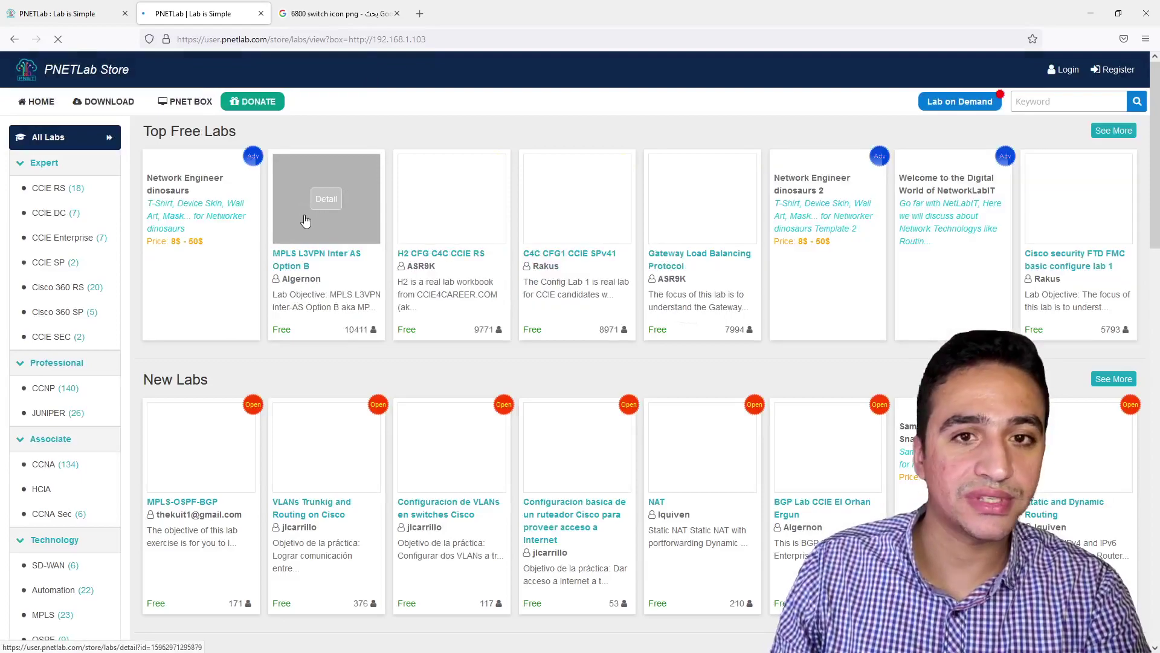
pyautogui.scroll(-5, 378, 342)
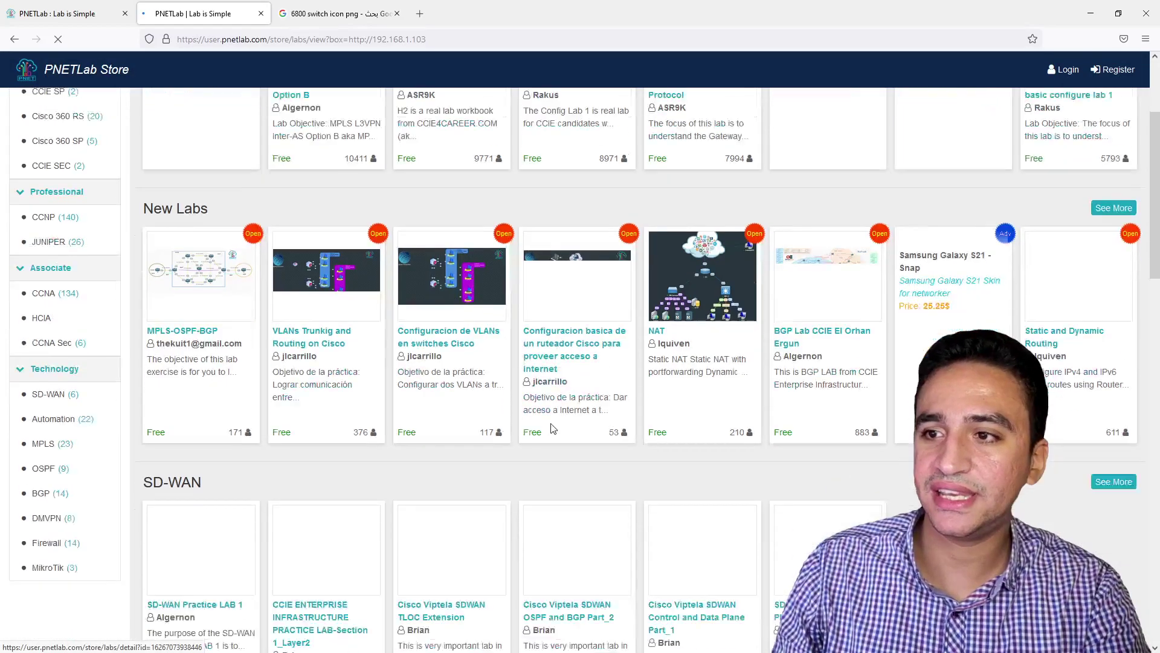
pyautogui.scroll(-6, 531, 402)
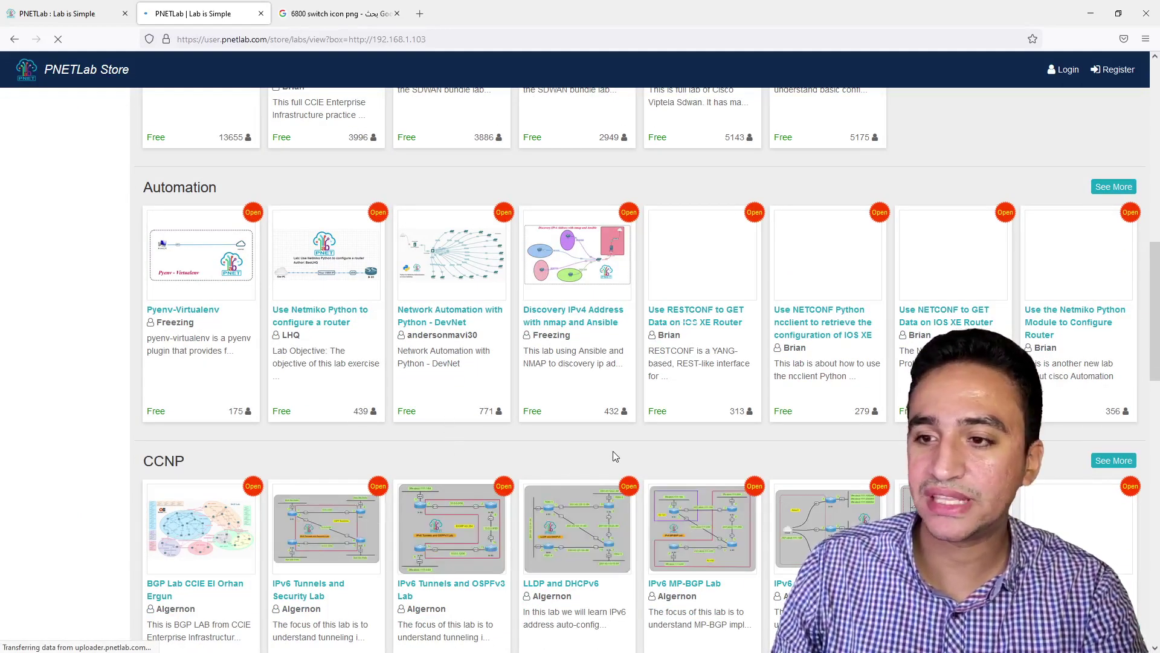
pyautogui.scroll(-5, 613, 450)
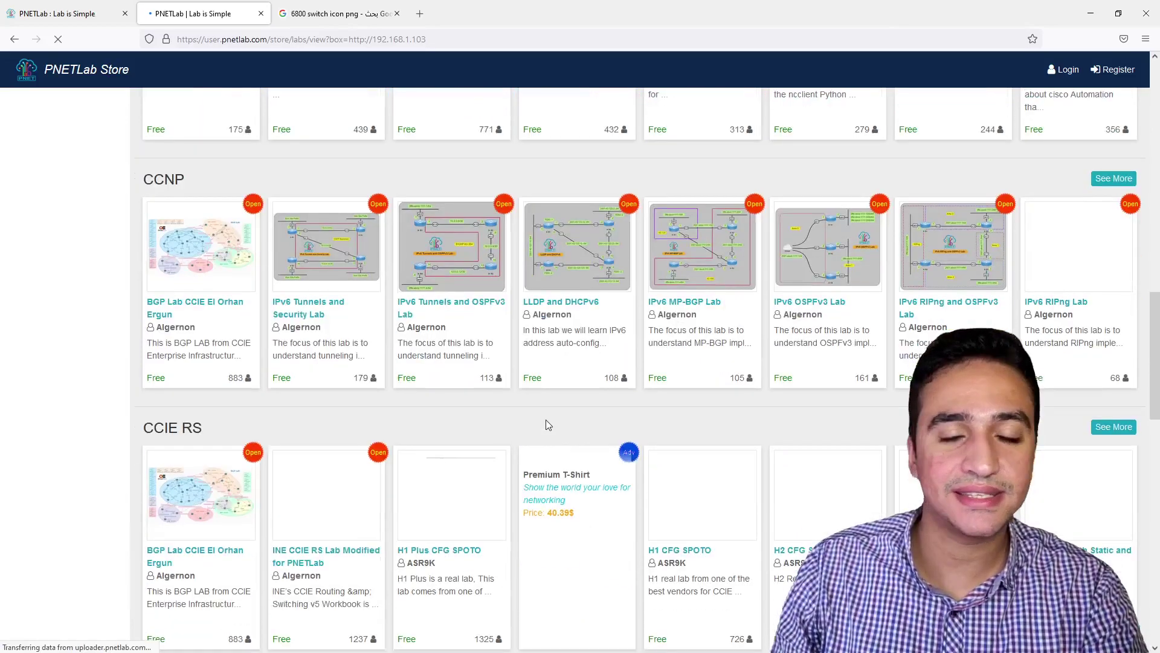
pyautogui.scroll(-3, 539, 397)
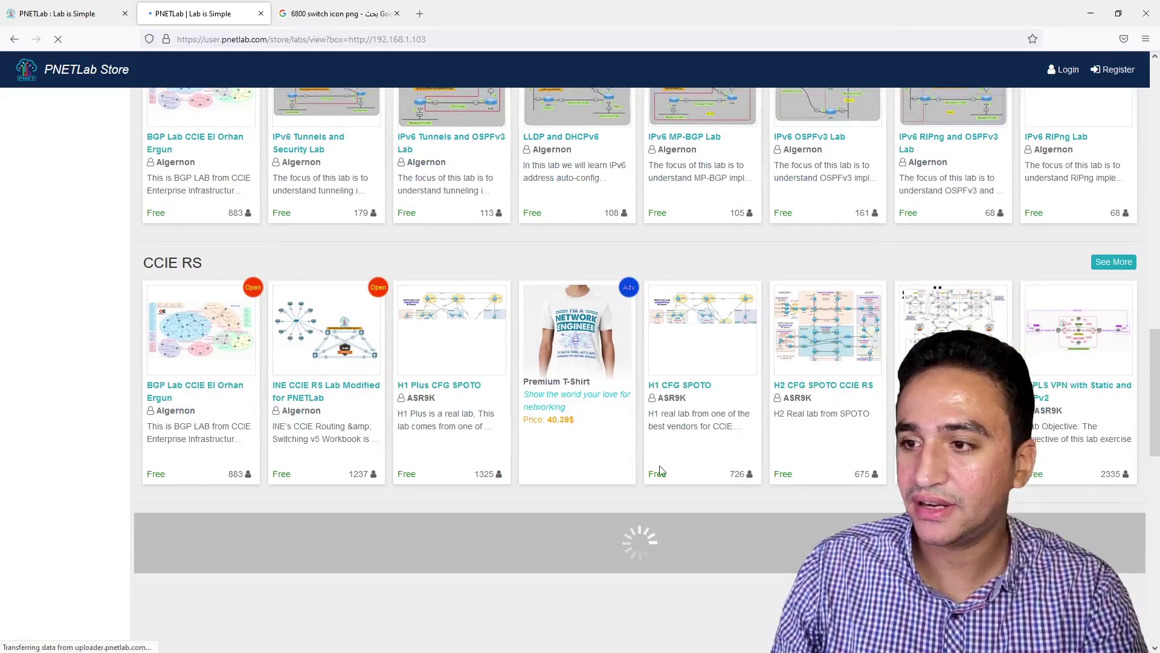
pyautogui.scroll(12, 331, 357)
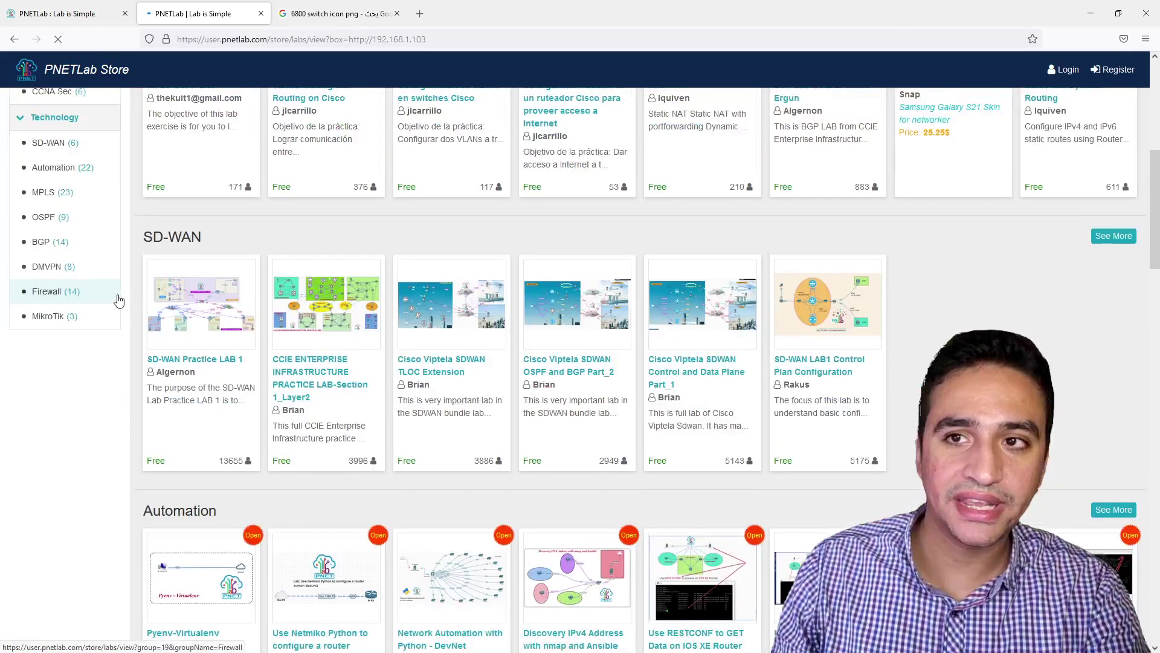
pyautogui.scroll(3, 119, 301)
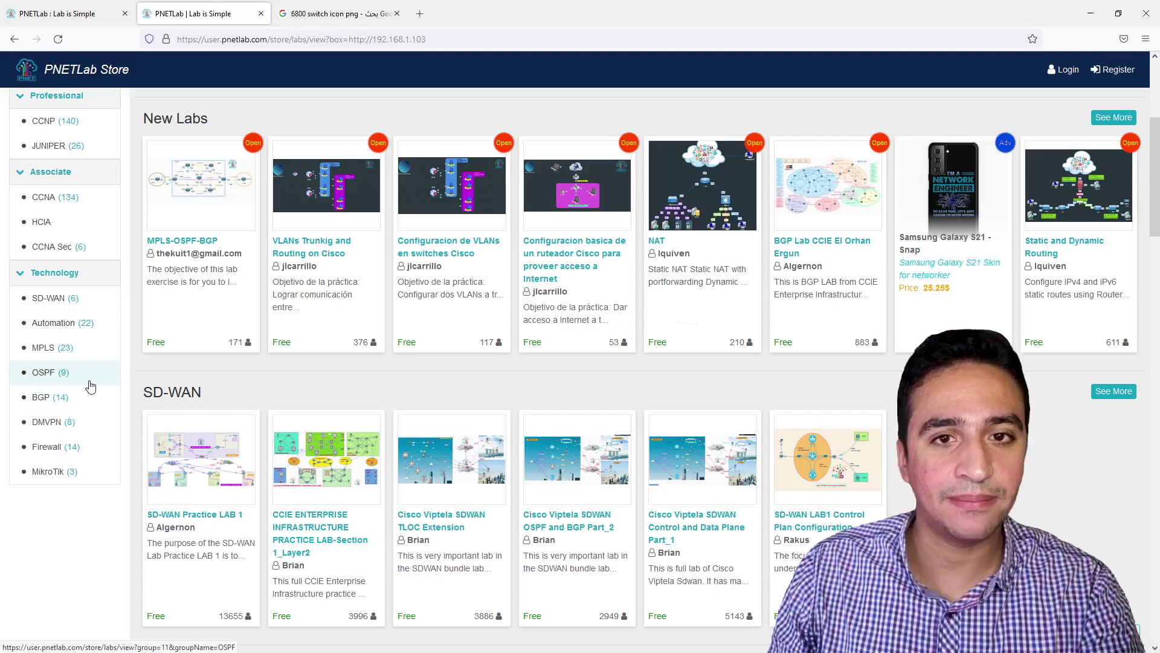
pyautogui.click(45, 200)
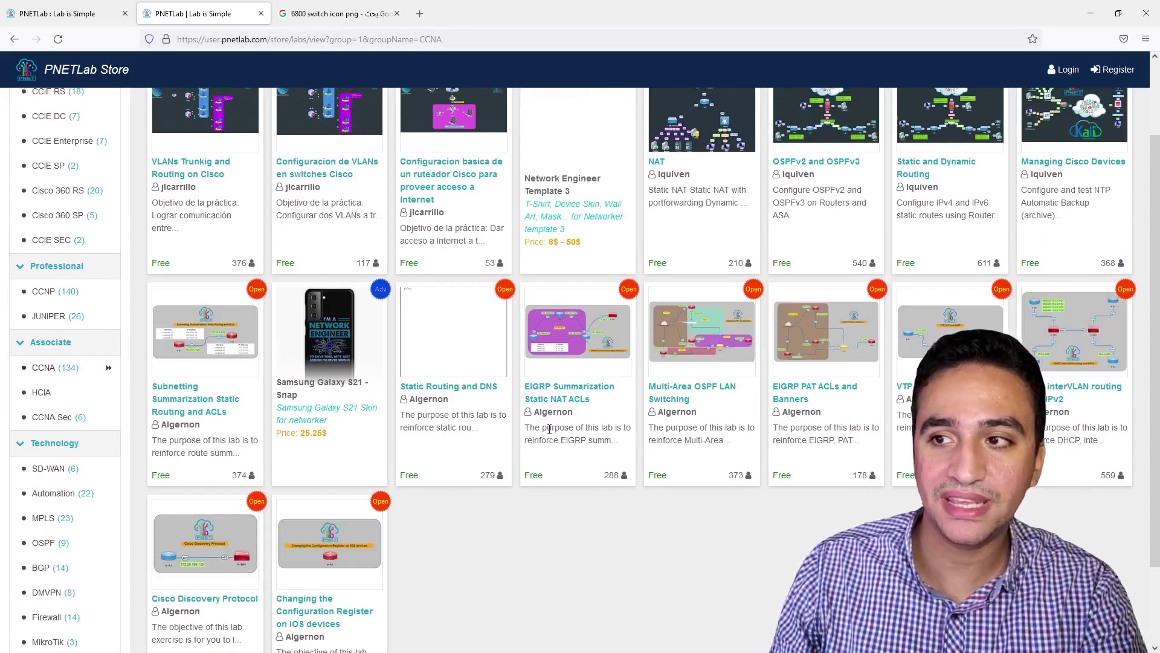
pyautogui.scroll(-3, 423, 453)
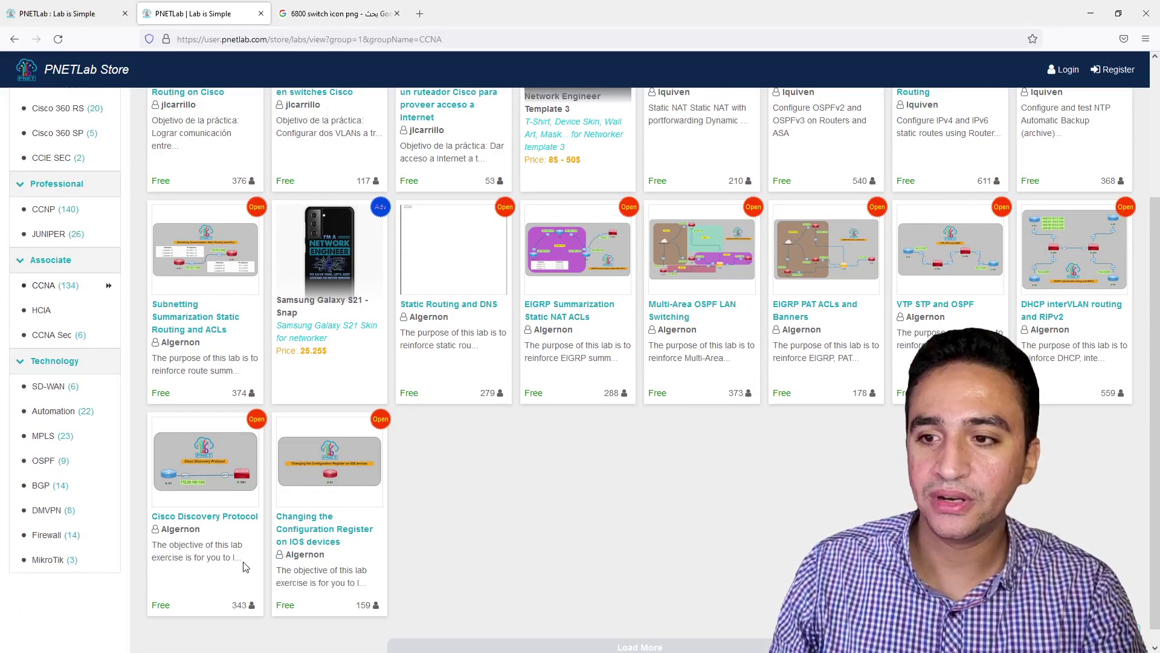
pyautogui.scroll(3, 390, 468)
pyautogui.scroll(3, 390, 469)
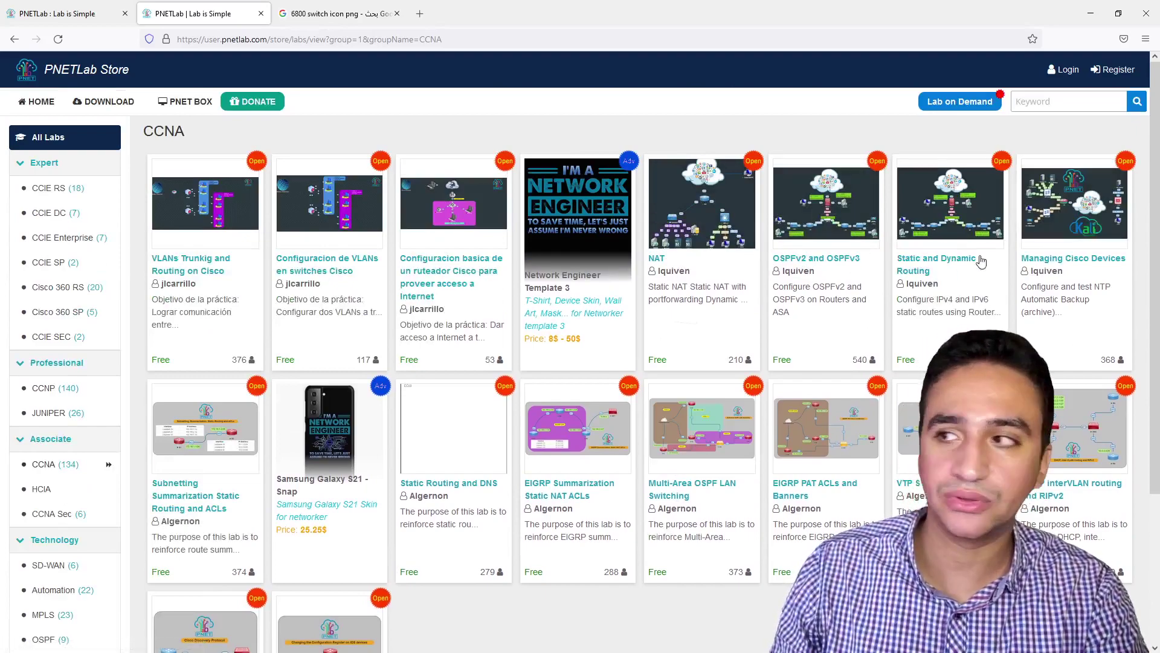
# - Download version 1 of the free NAT lab from PNETLab Store and go to the workspace
pyautogui.click(705, 234)
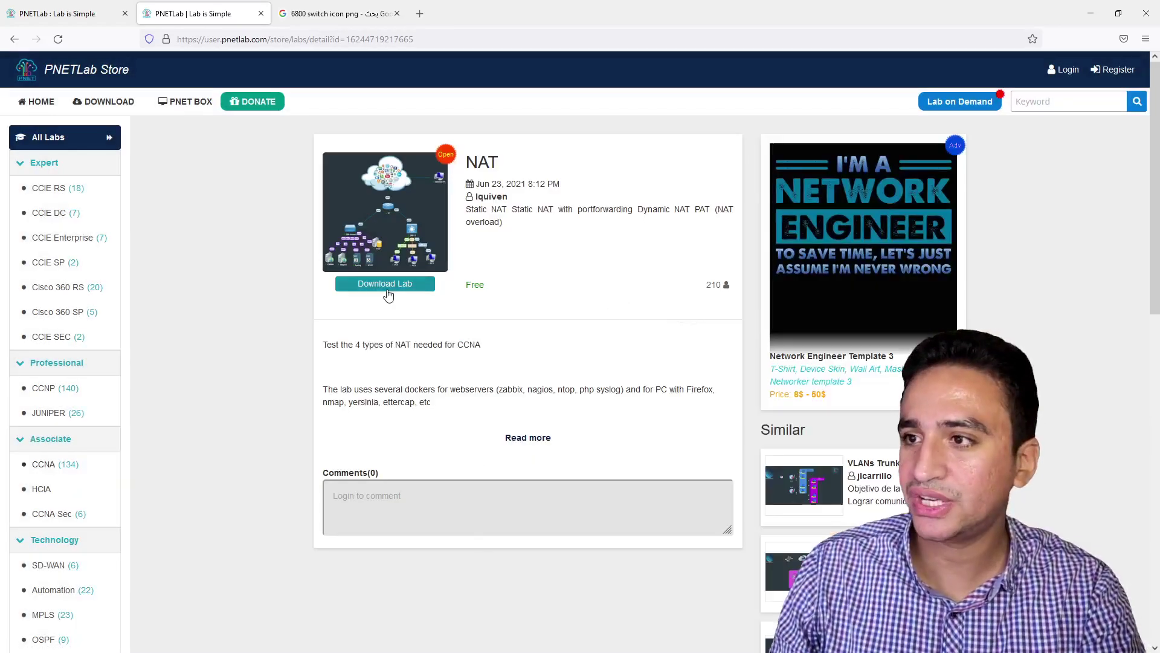
pyautogui.moveTo(365, 384); pyautogui.dragTo(333, 329)
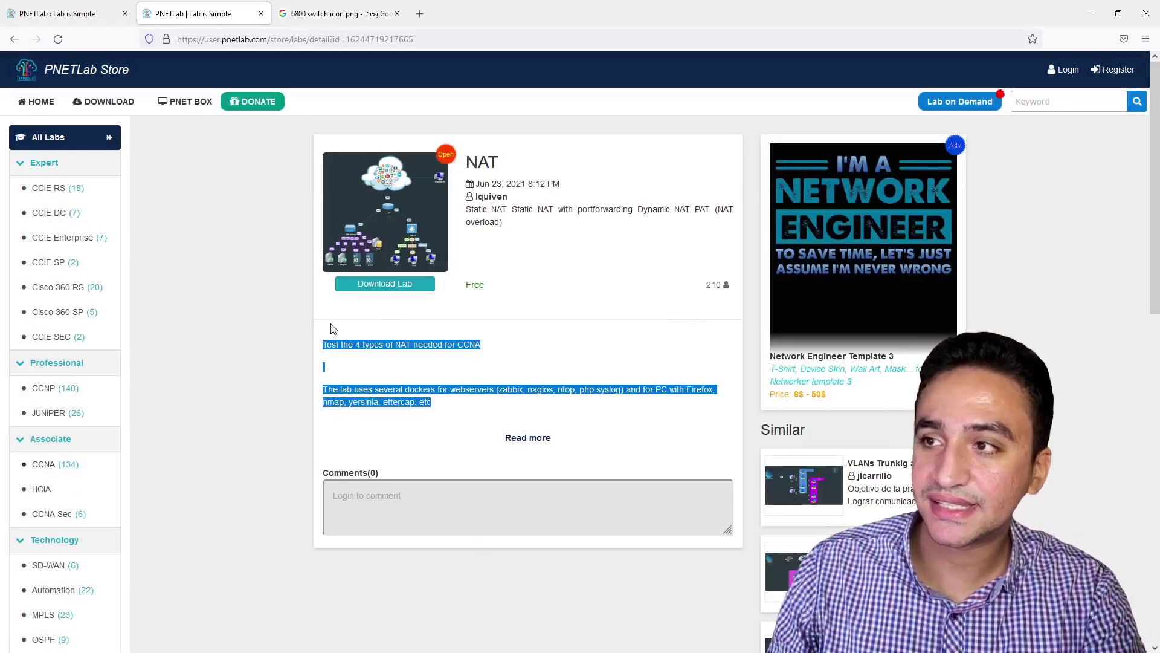
pyautogui.click(438, 360)
pyautogui.click(390, 294)
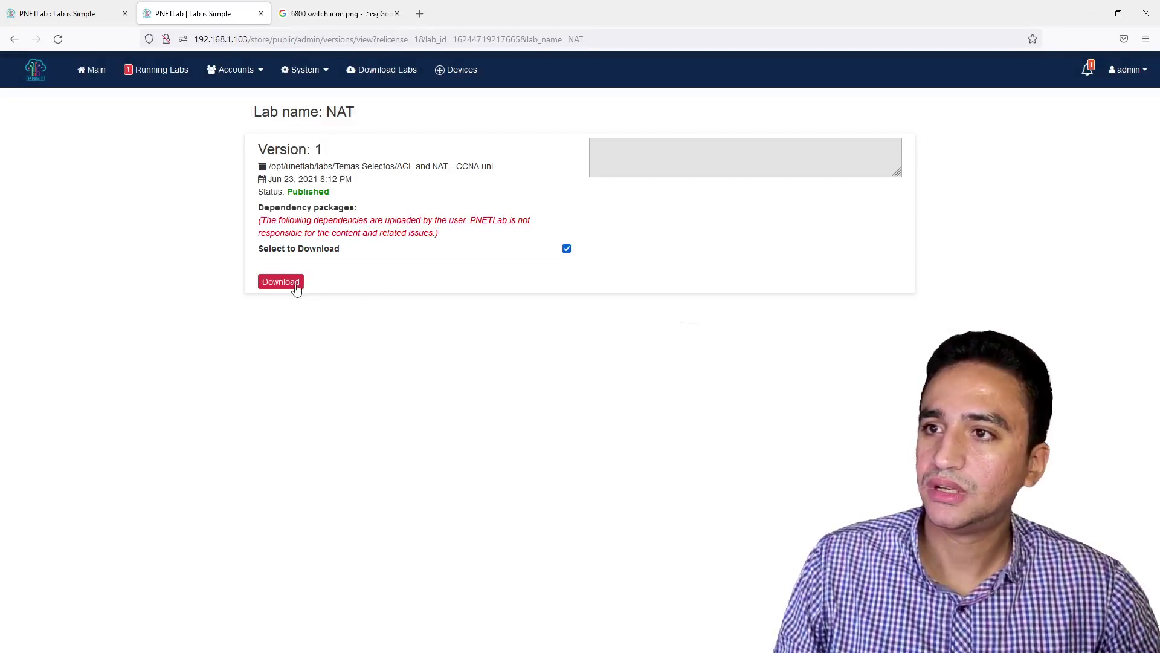
pyautogui.click(290, 287)
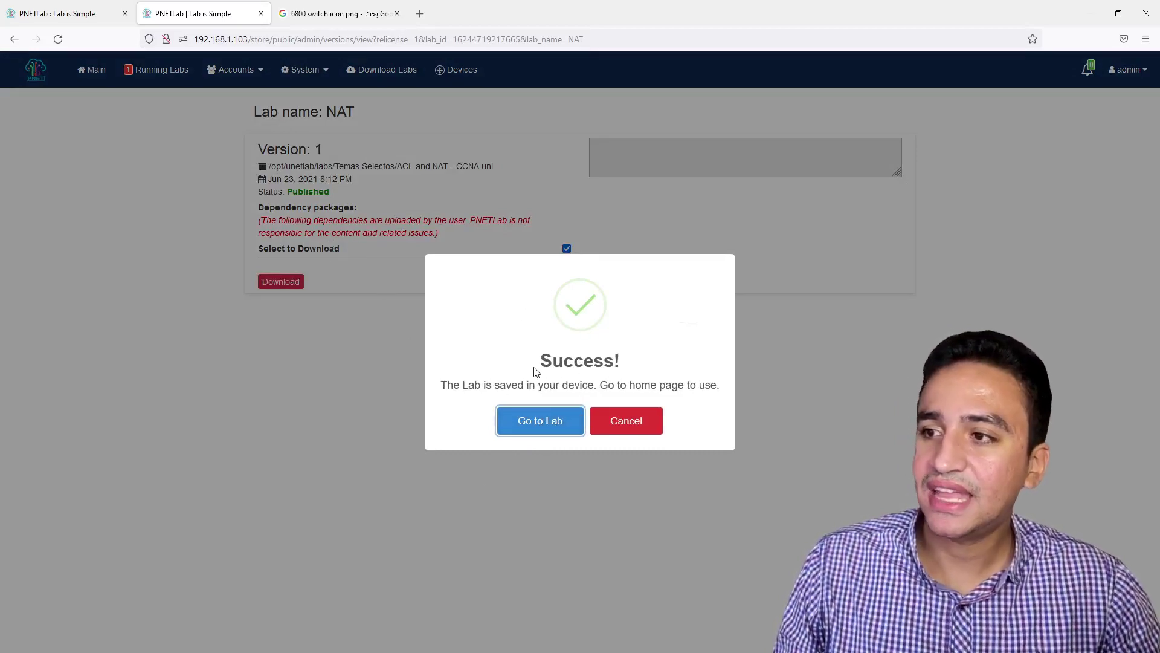
pyautogui.click(535, 426)
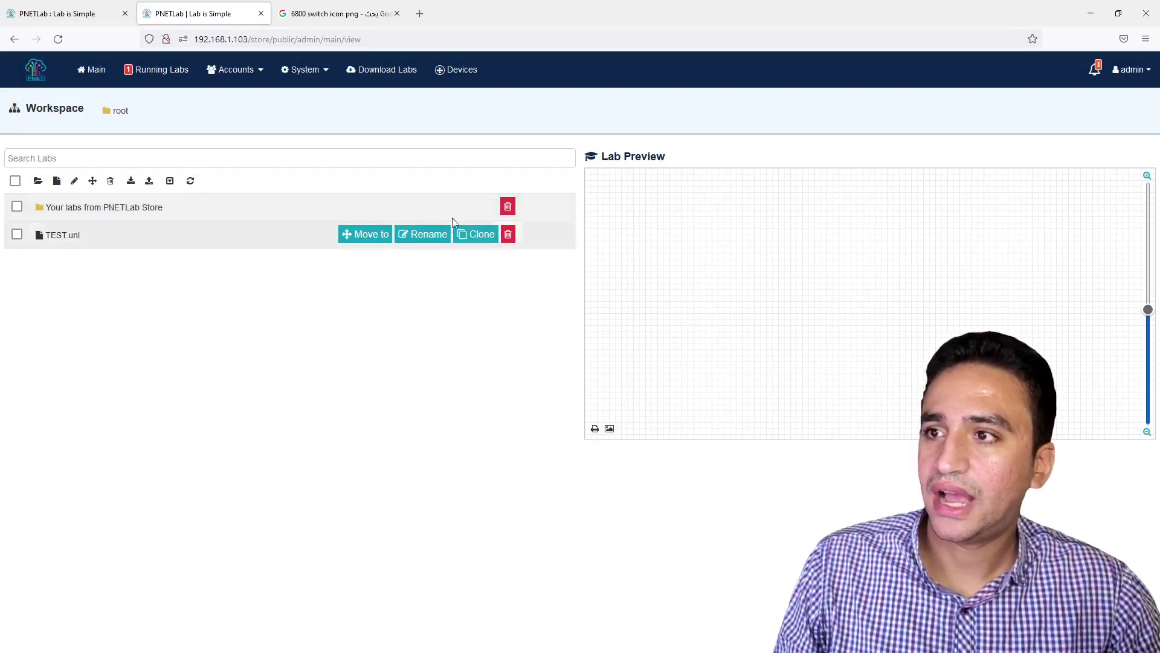
# - Open NAT Ver_1.unl from the 'Your labs from PNETLab Store' folder to display its topology
pyautogui.click(111, 210)
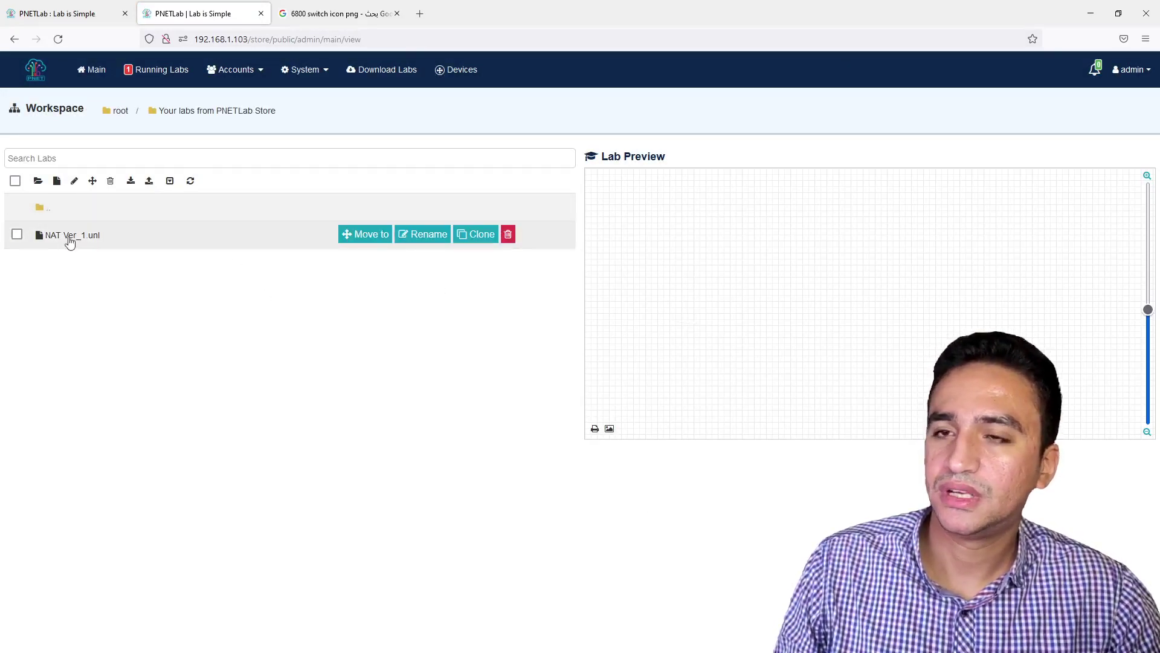
pyautogui.click(69, 237)
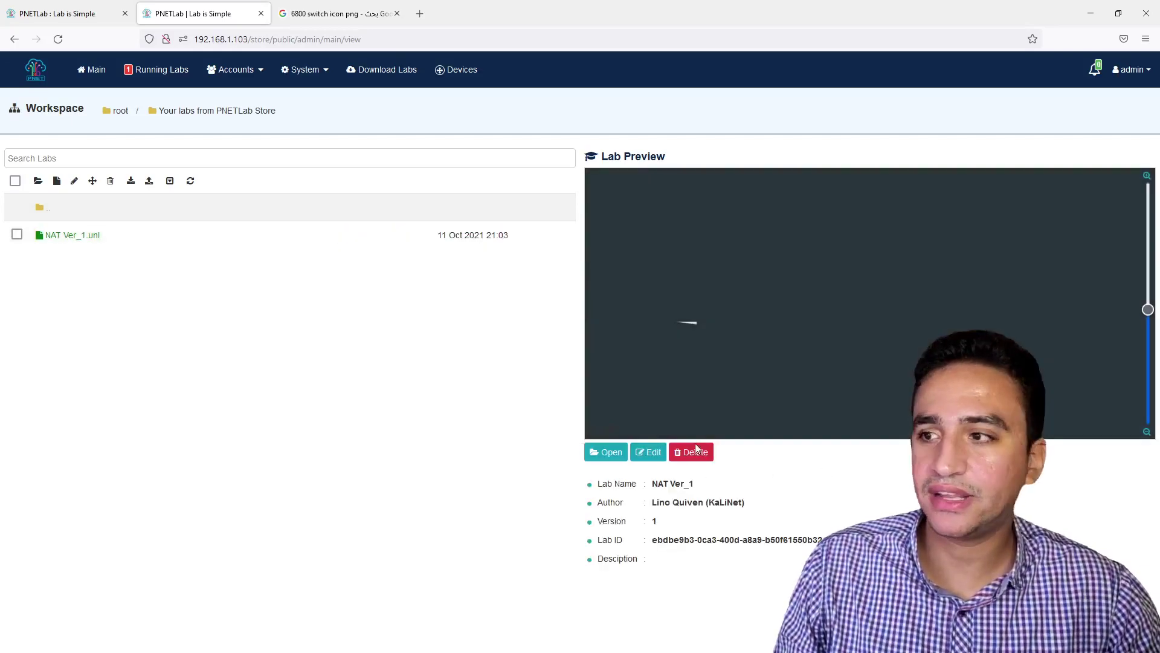
pyautogui.click(606, 453)
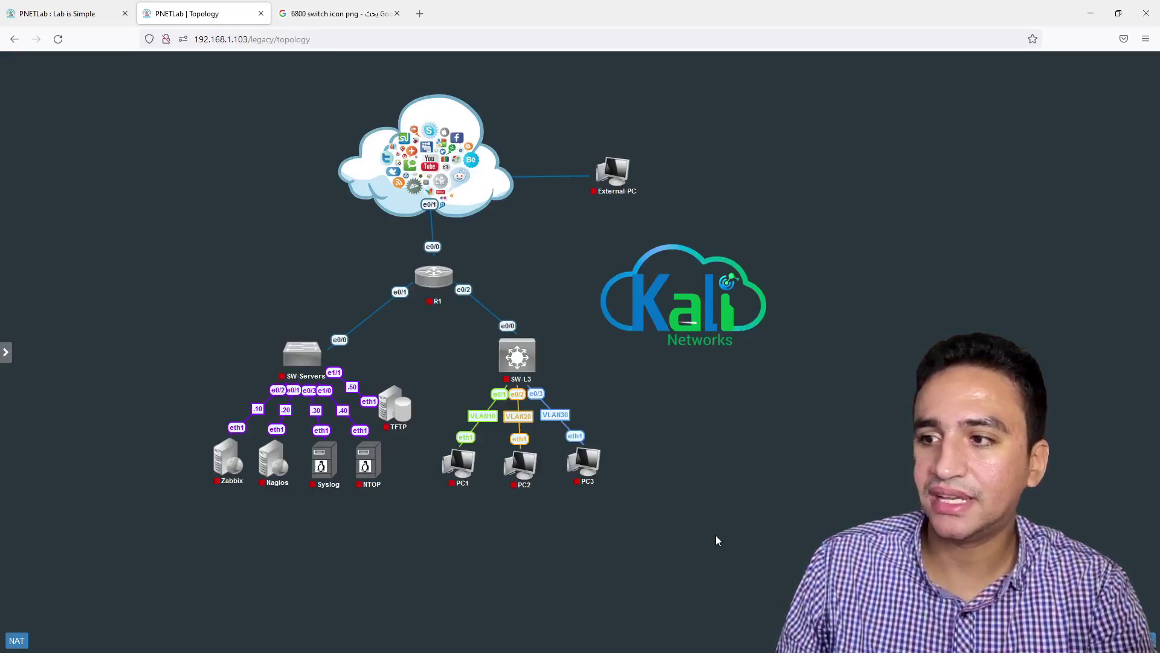
pyautogui.moveTo(289, 349)
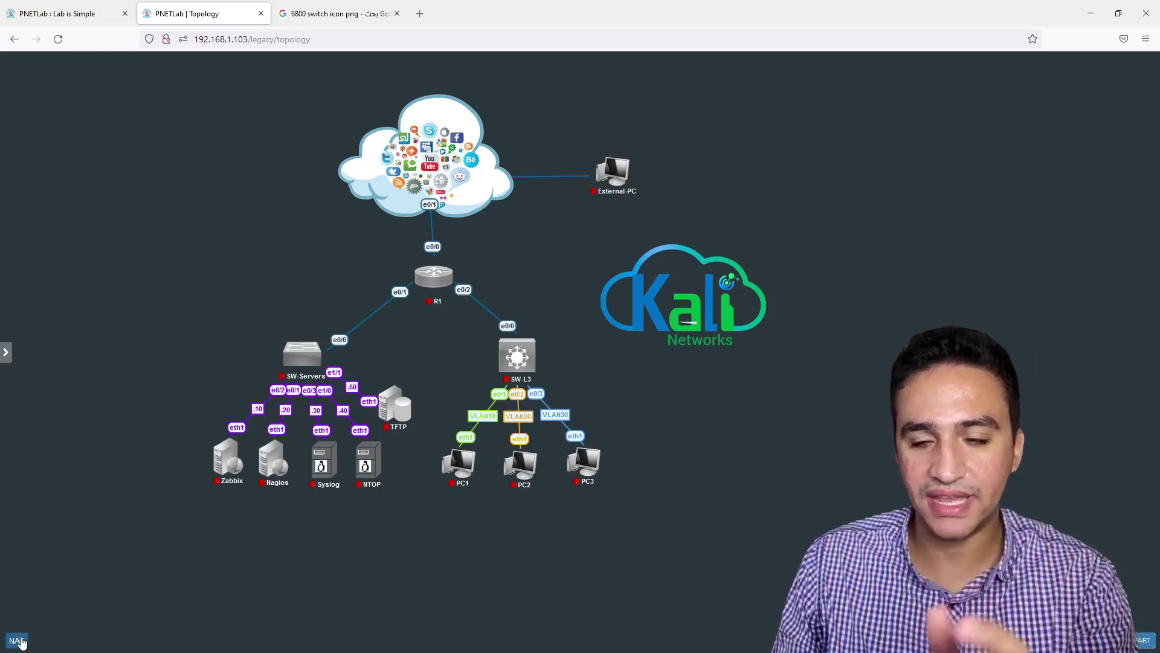
# - Show the NAT lab task notes and page through them to page 3
pyautogui.click(17, 641)
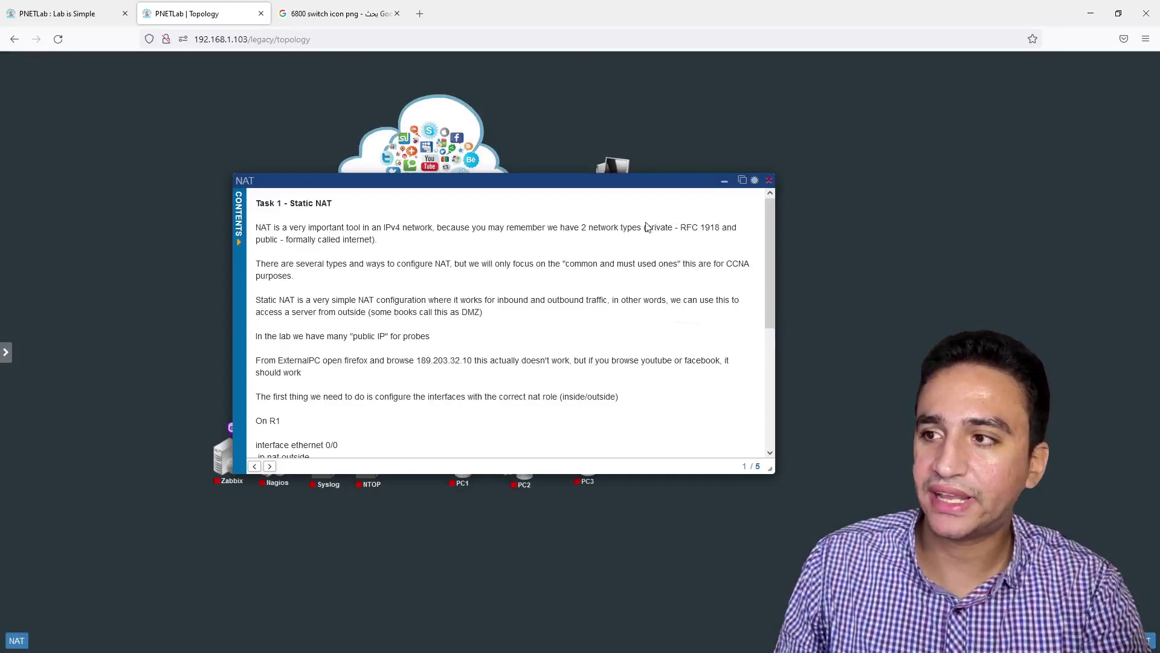
pyautogui.scroll(-4, 596, 309)
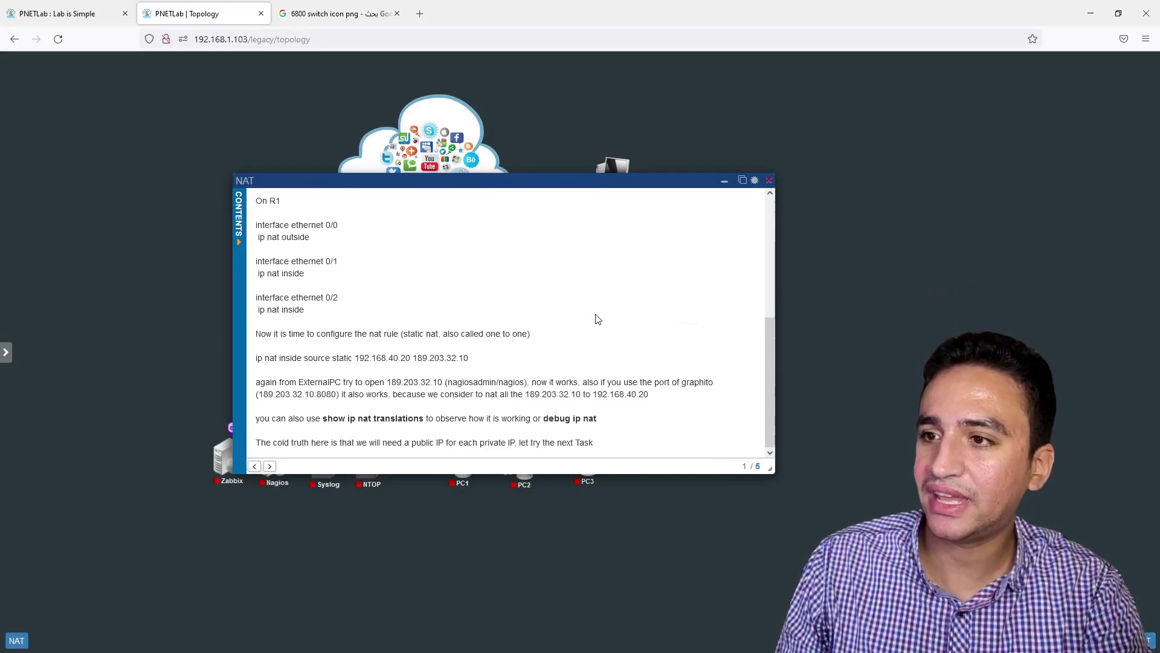
pyautogui.click(269, 467)
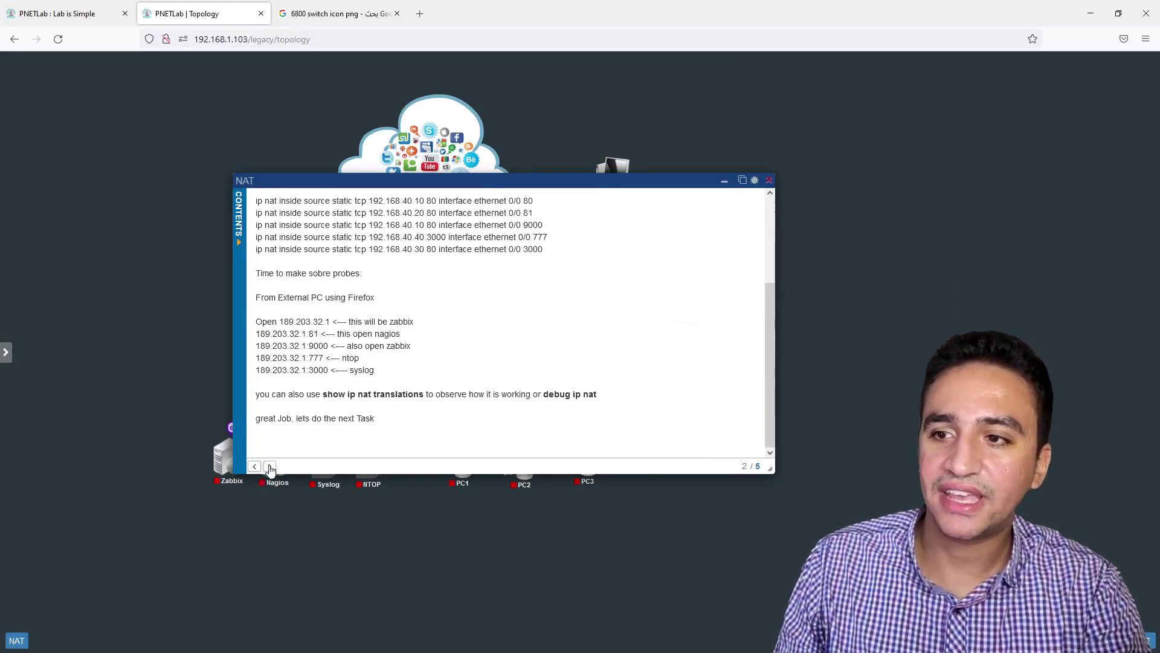
pyautogui.scroll(4, 387, 353)
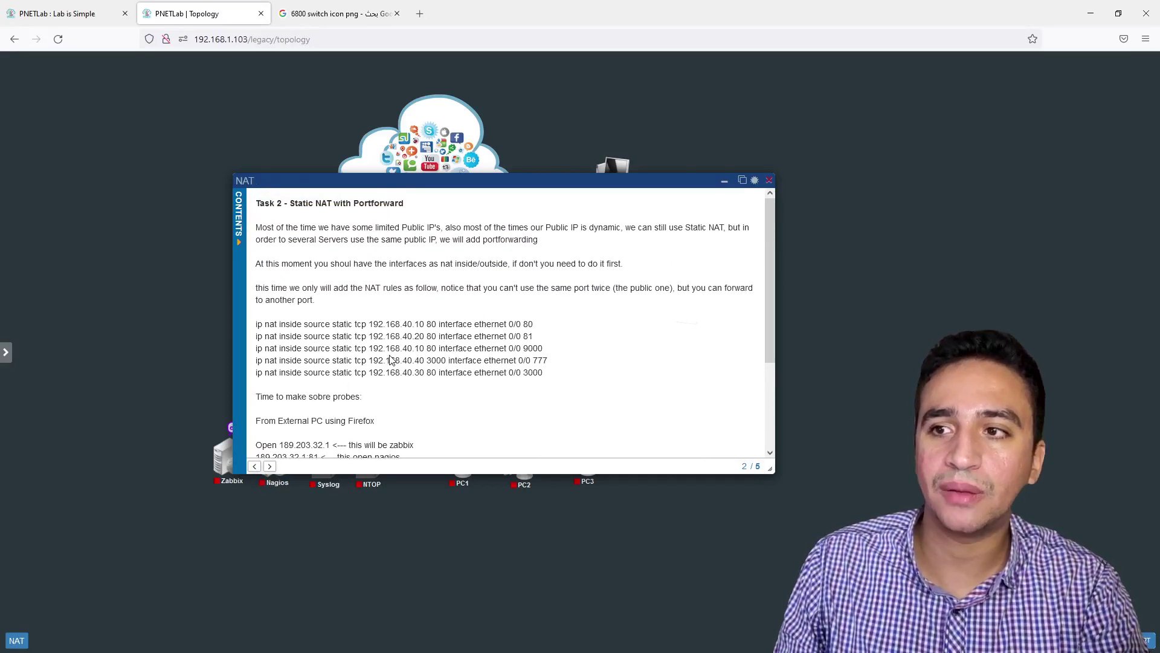
pyautogui.scroll(-3, 390, 360)
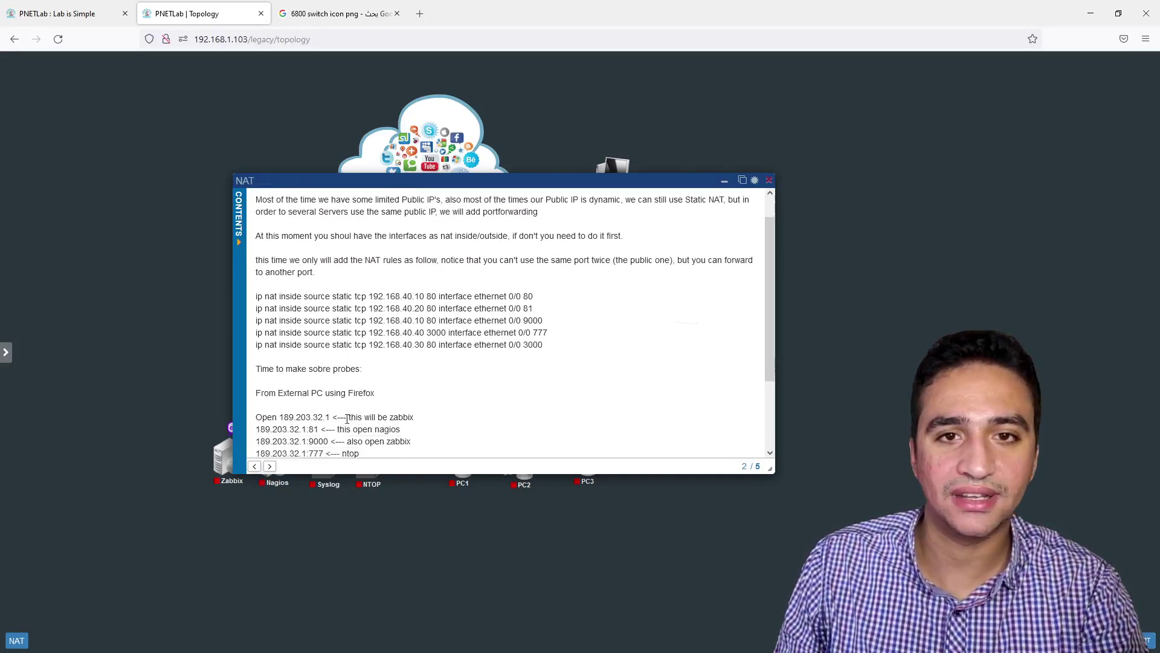
pyautogui.click(270, 466)
pyautogui.scroll(-3, 474, 288)
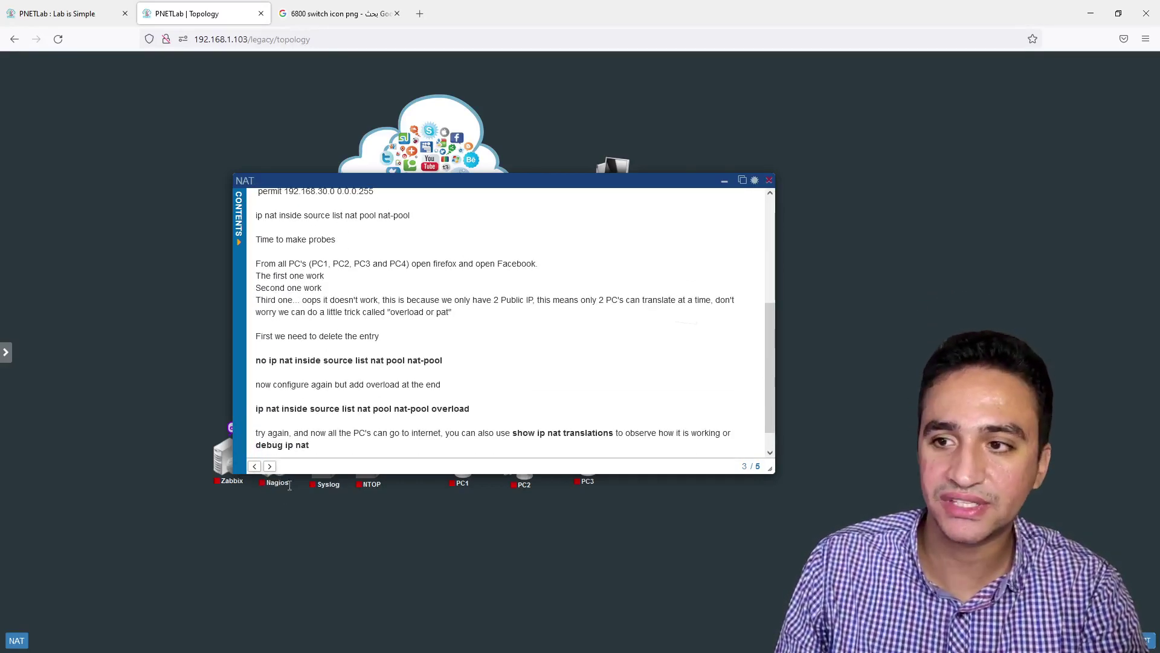
pyautogui.scroll(2, 296, 439)
pyautogui.scroll(3, 296, 439)
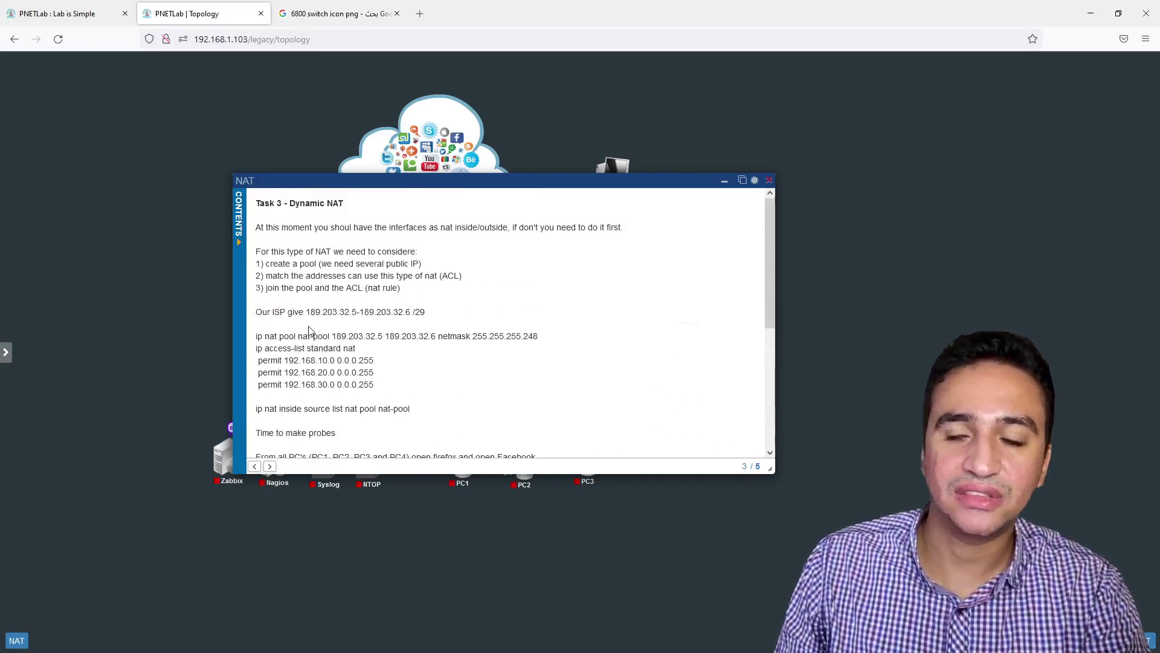
# - Jump to the Task 1 - Static NAT page via CONTENTS, read it, then close the notes
pyautogui.click(239, 338)
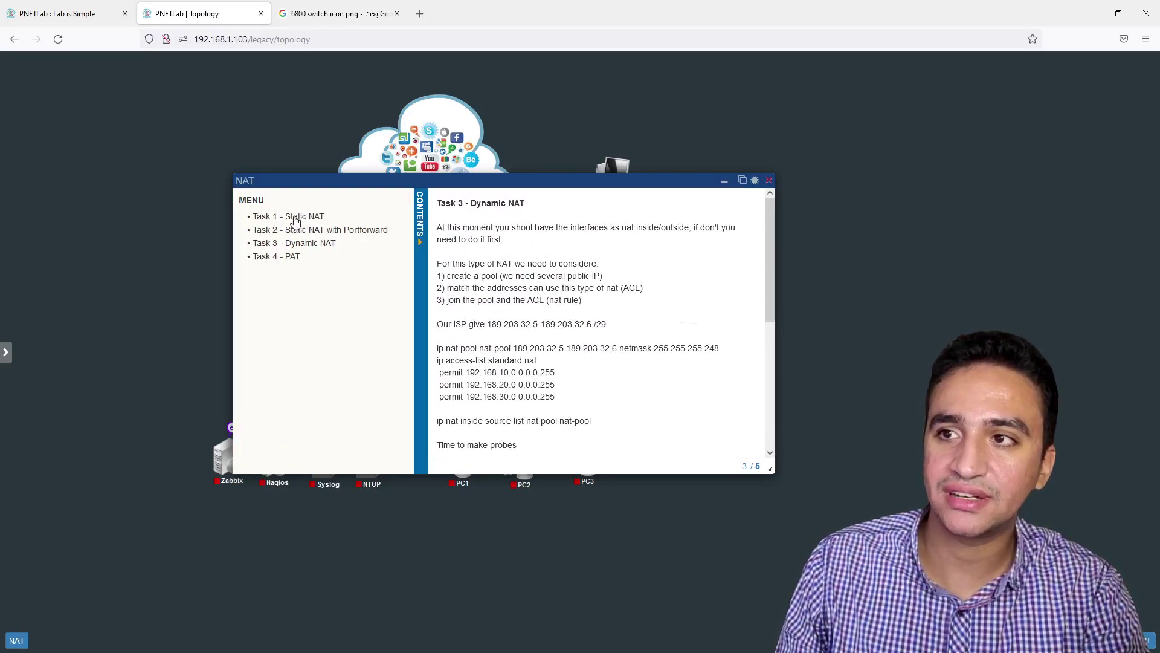
pyautogui.click(302, 219)
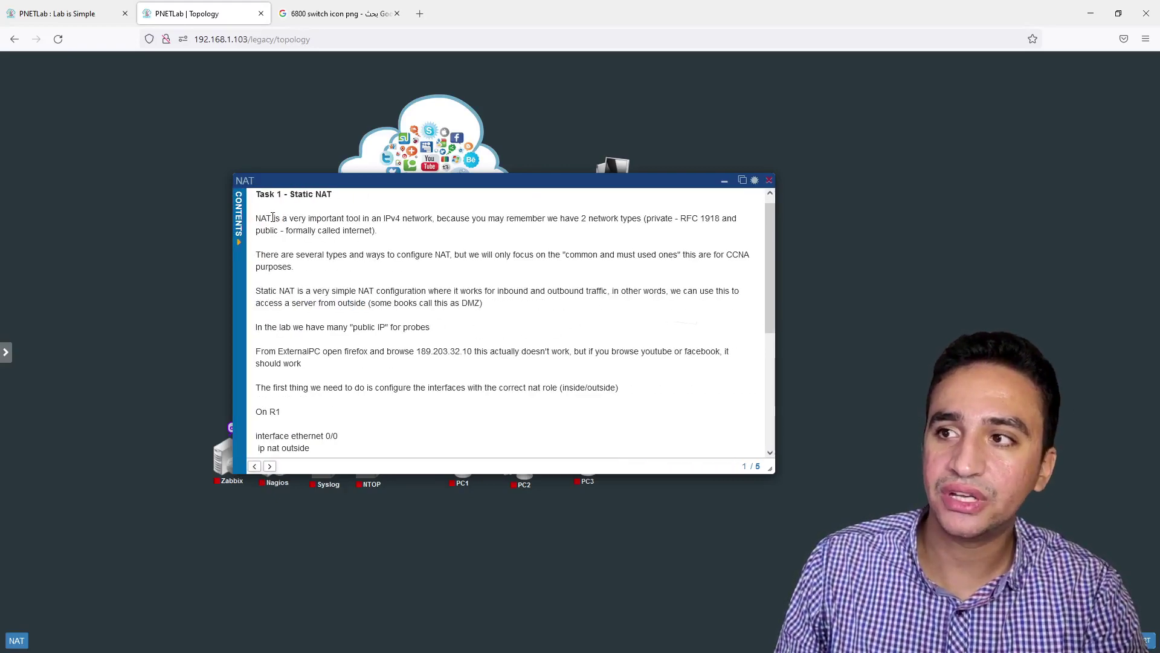
pyautogui.moveTo(261, 216); pyautogui.dragTo(393, 242)
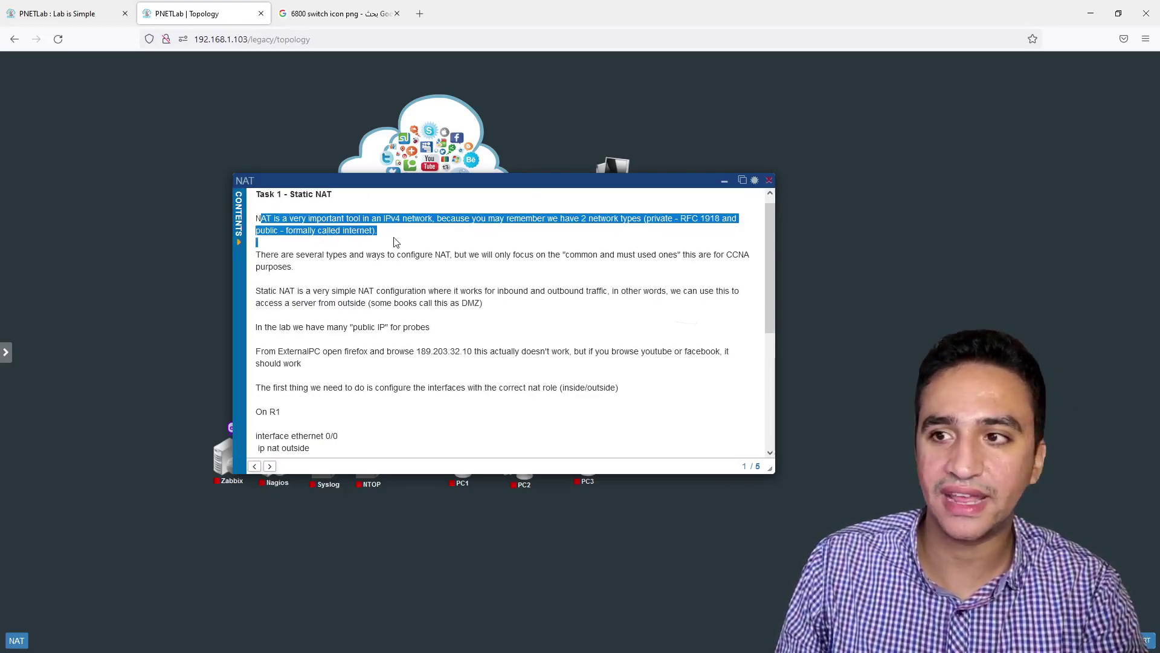
pyautogui.scroll(-2, 396, 242)
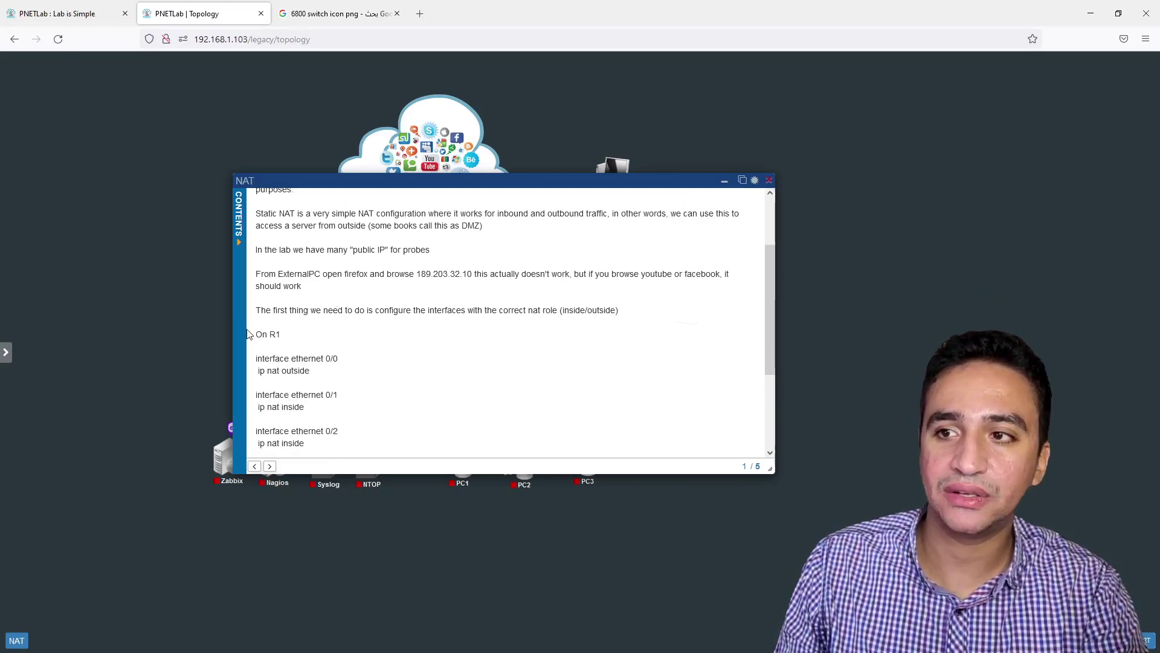
pyautogui.moveTo(255, 334); pyautogui.dragTo(290, 391)
pyautogui.scroll(-3, 335, 417)
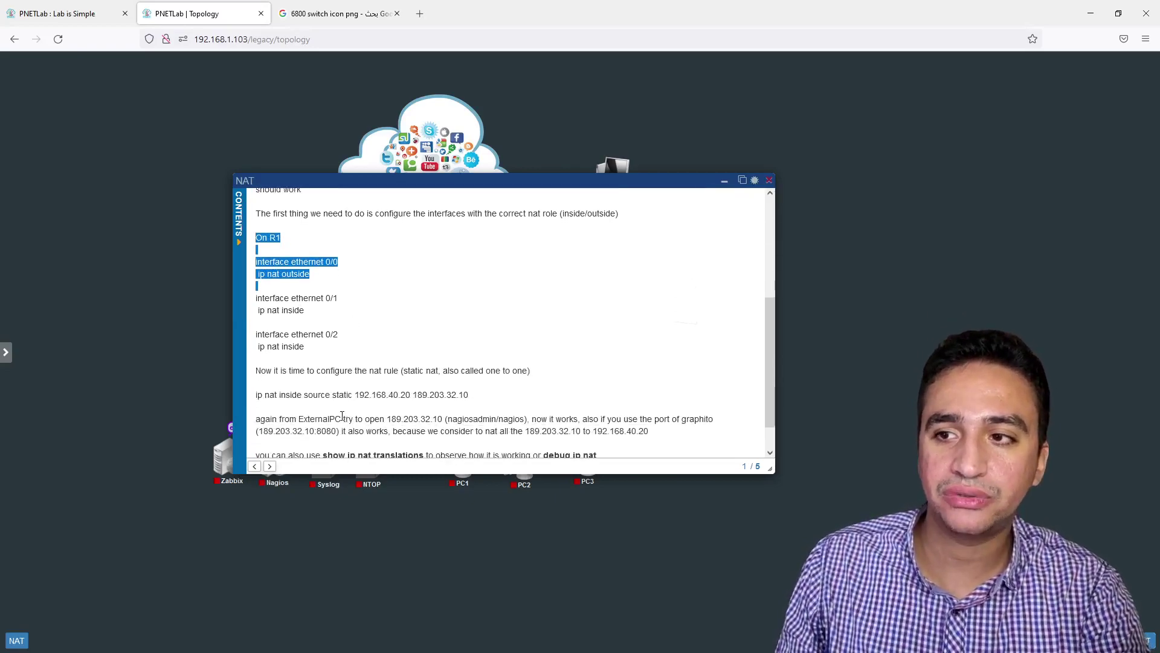
pyautogui.scroll(-1, 338, 419)
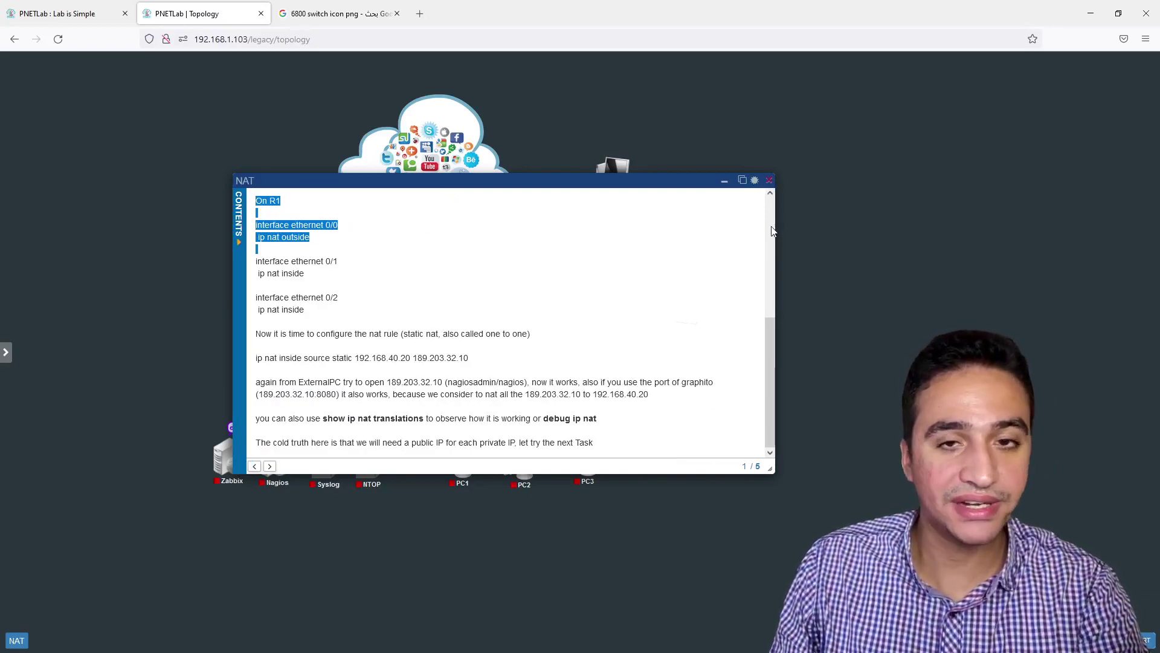
pyautogui.click(769, 180)
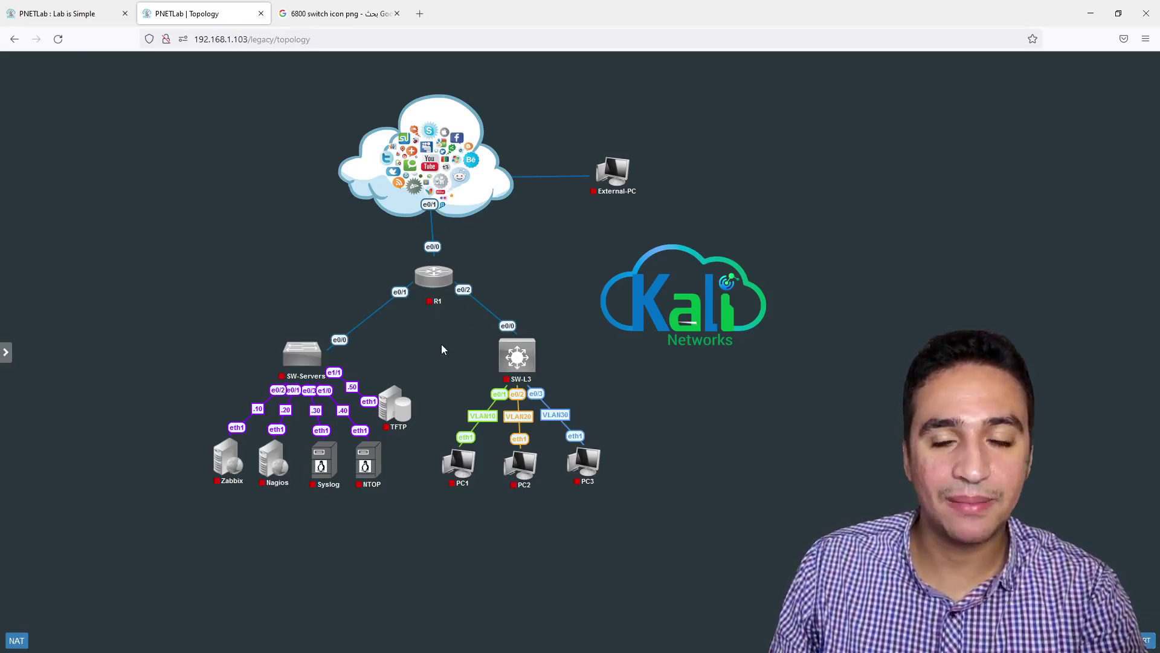
# - Open R1's Edit Node settings and check its Image list, leaving the INVALID L3 image unchanged
pyautogui.moveTo(431, 278)
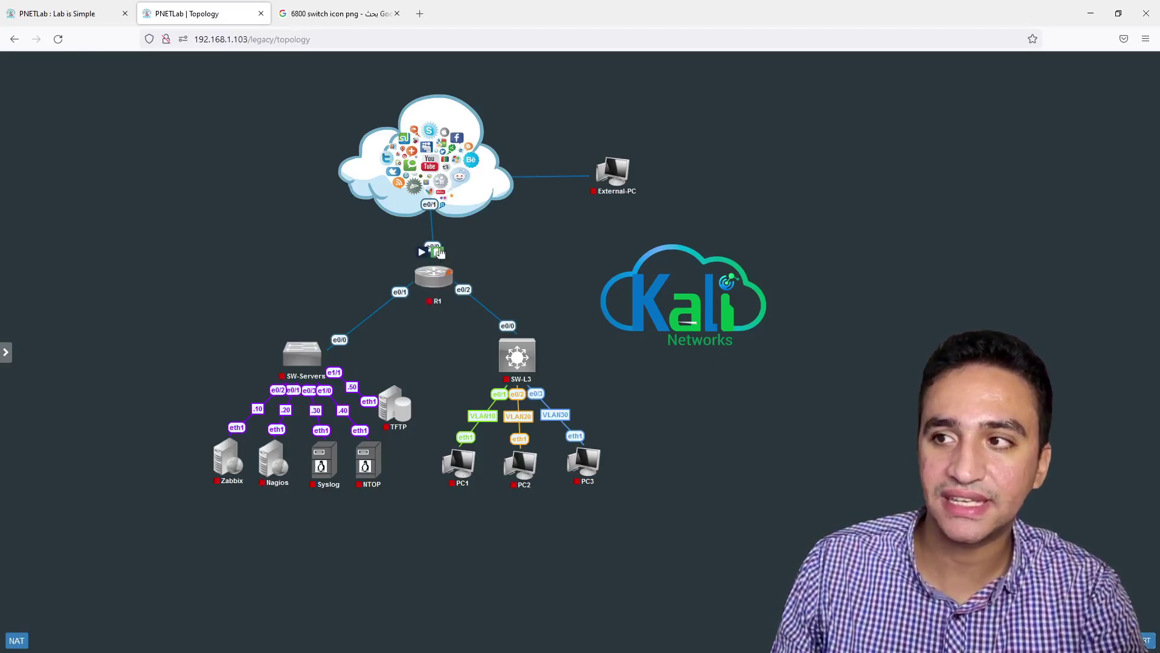
pyautogui.click(439, 252)
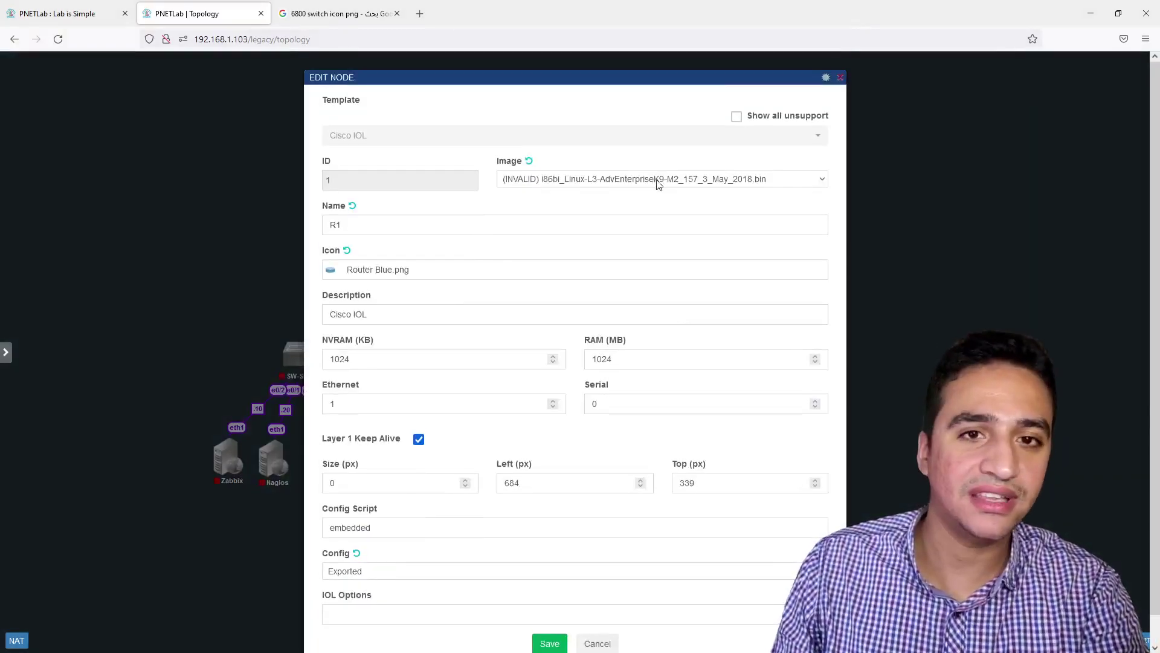
pyautogui.click(656, 181)
pyautogui.click(657, 169)
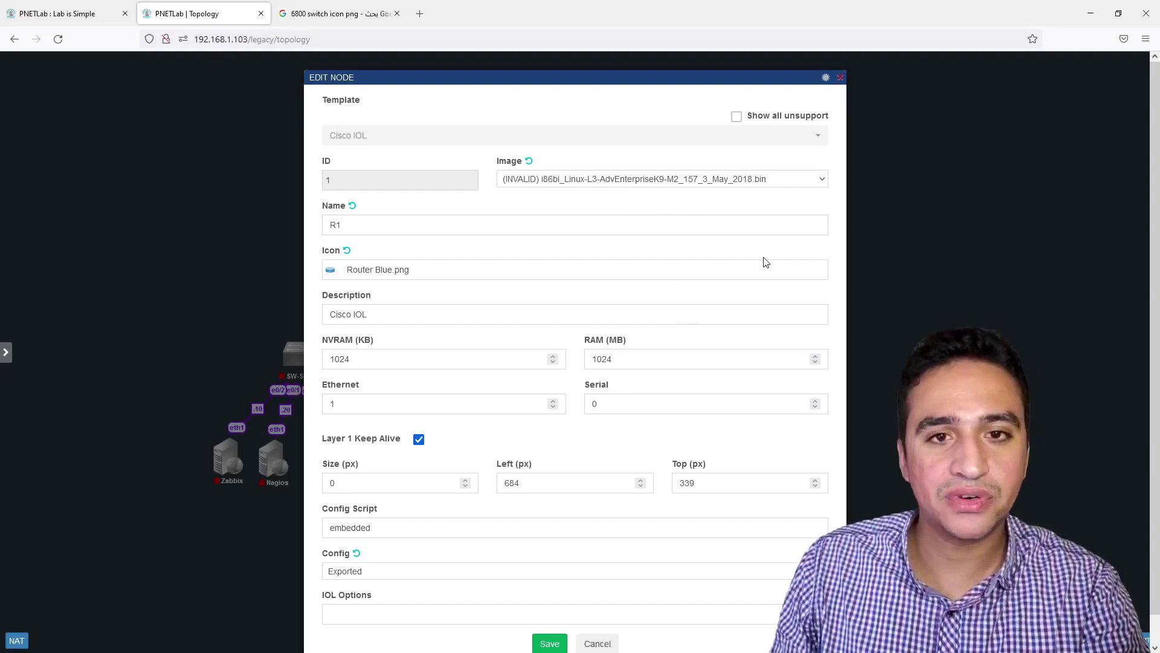
pyautogui.click(778, 181)
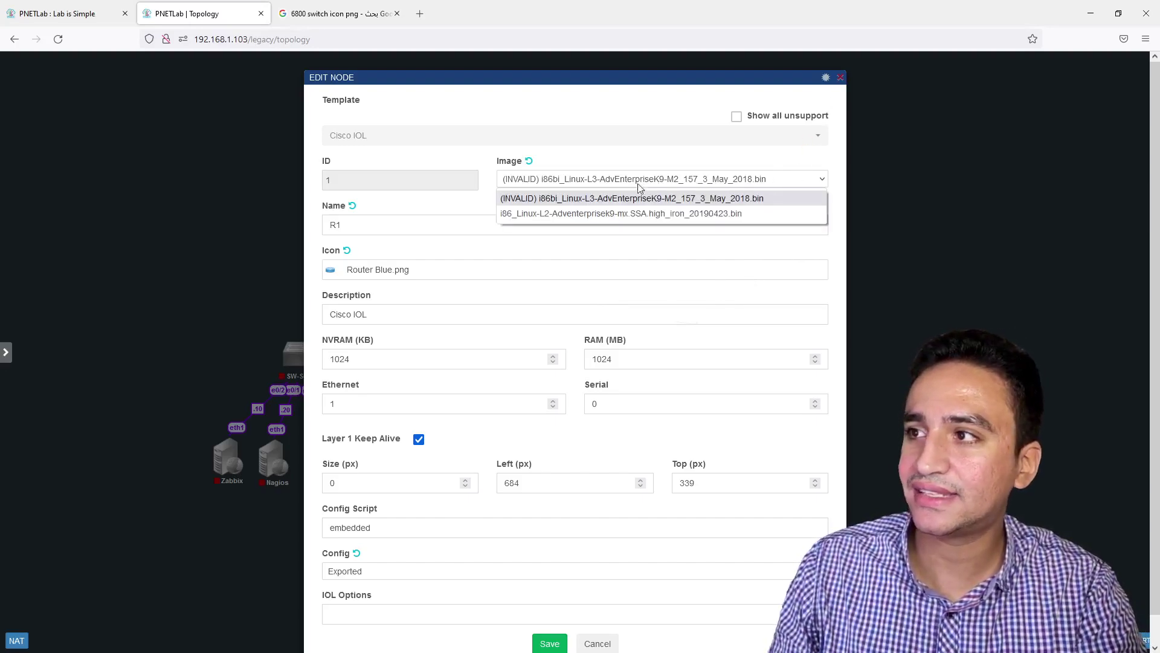
pyautogui.click(772, 179)
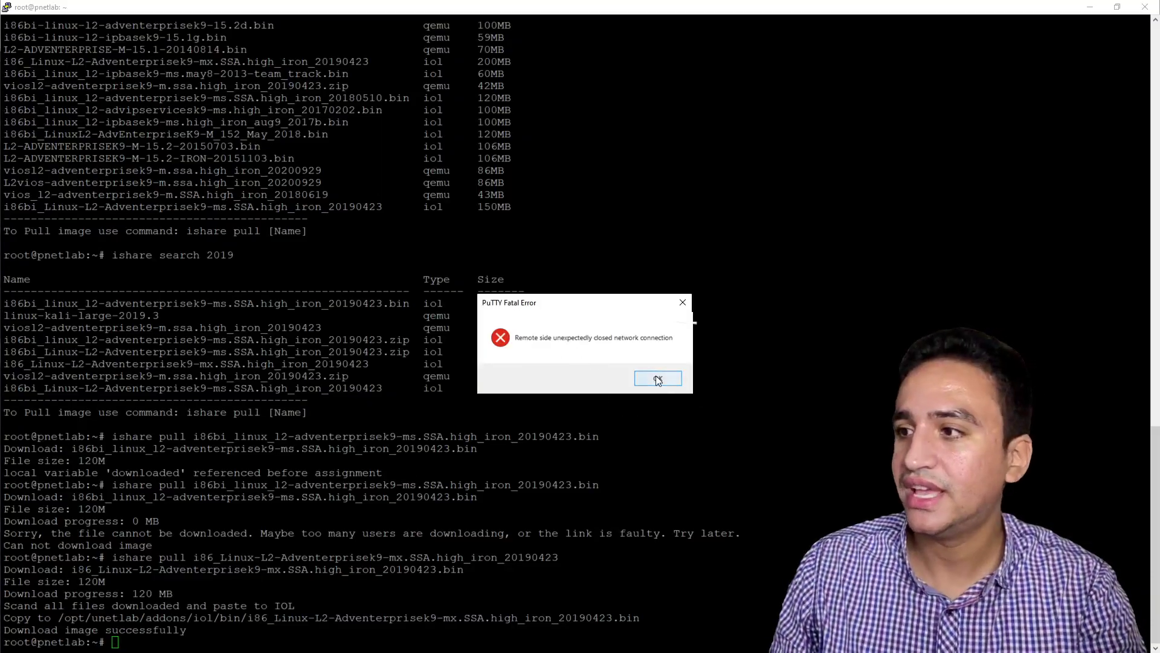
# - Restart the dropped PuTTY session, log in as root with the account password, and dock it left
pyautogui.click(656, 377)
pyautogui.rightClick(31, 6)
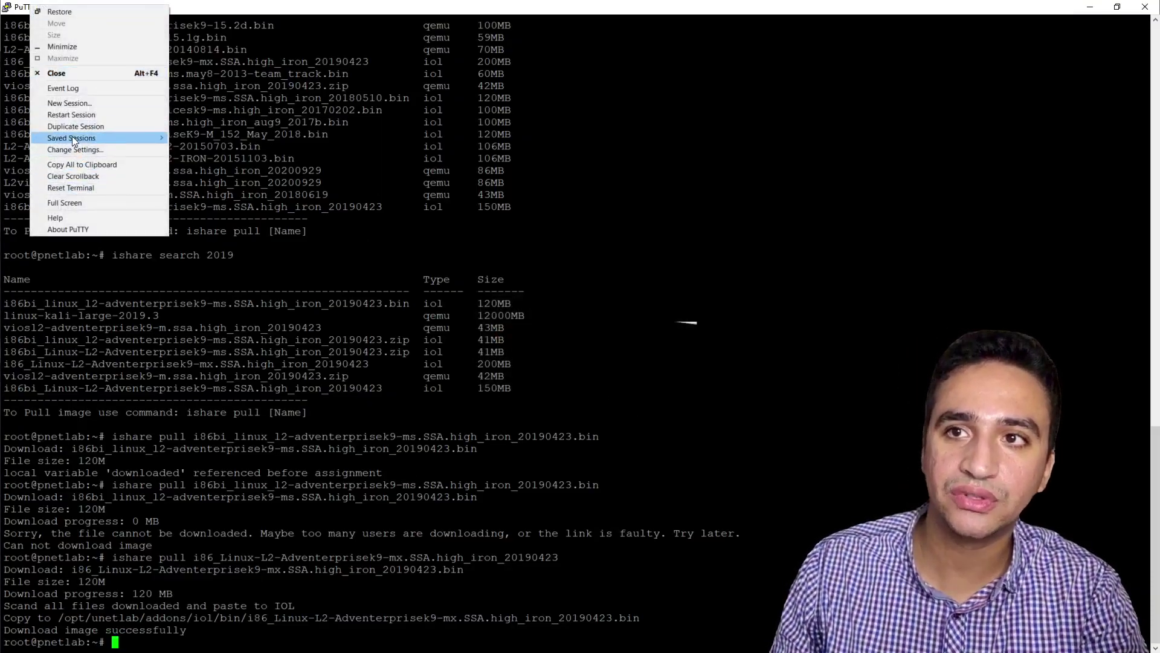
pyautogui.click(76, 115)
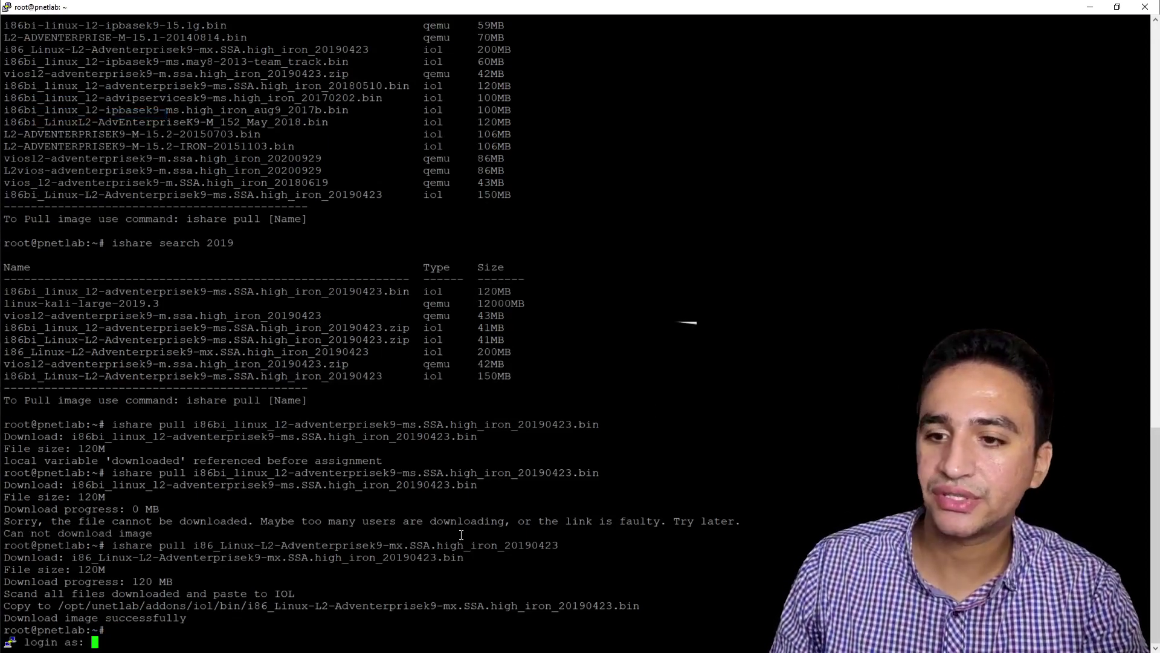
pyautogui.write('root')
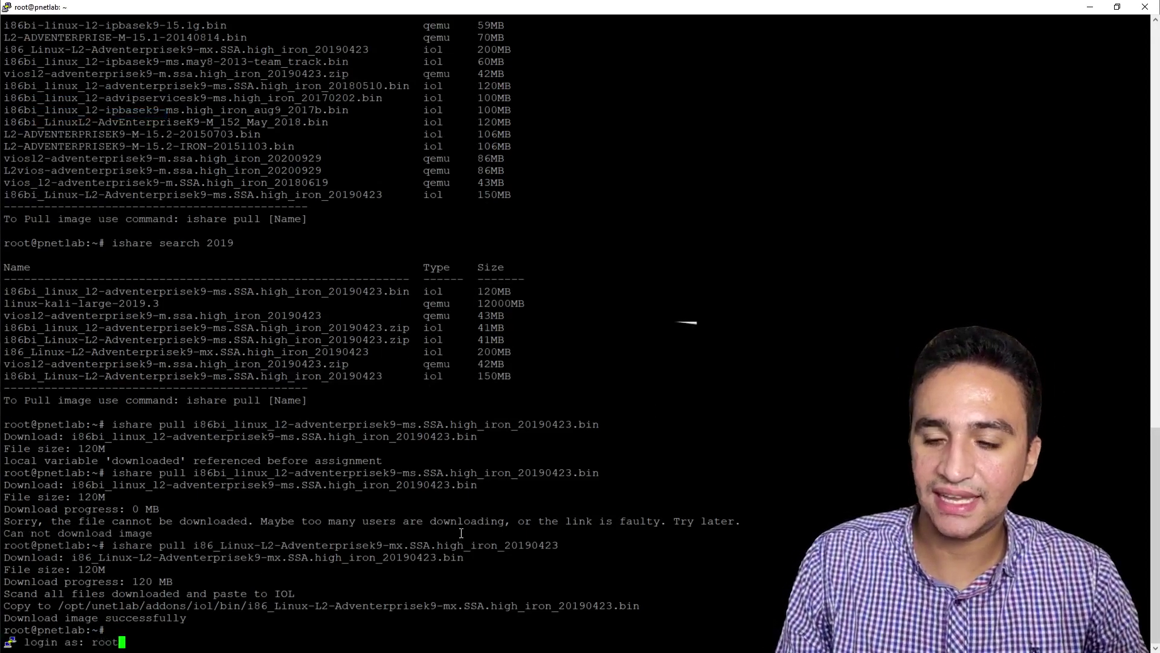
pyautogui.press('Return')
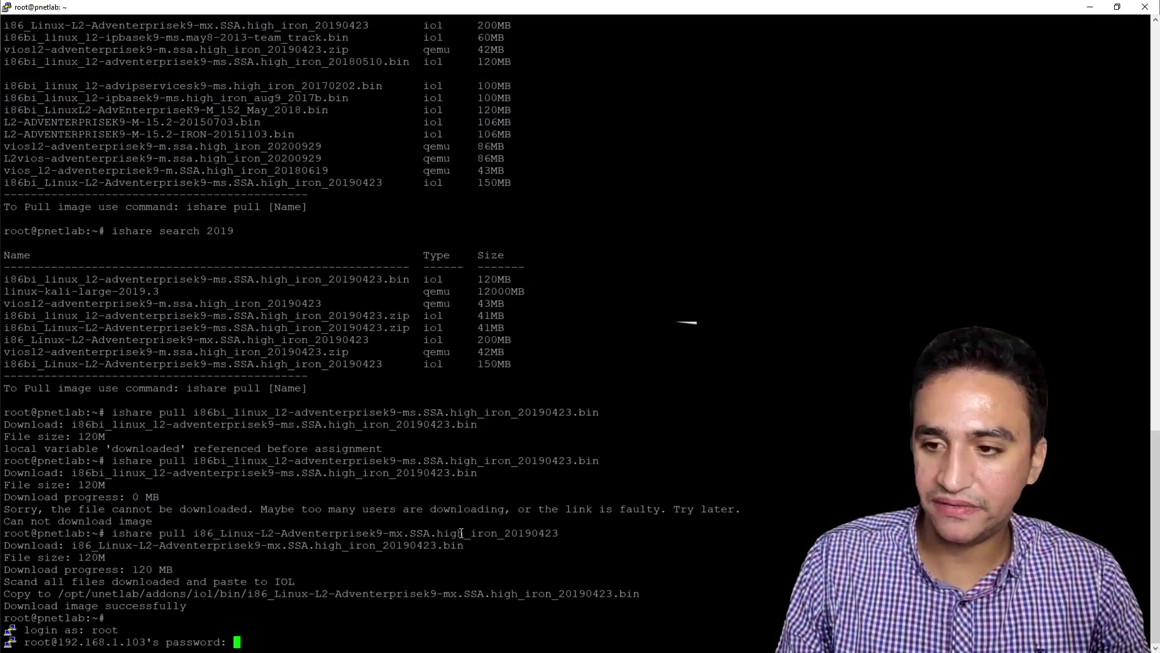
pyautogui.press('Return')
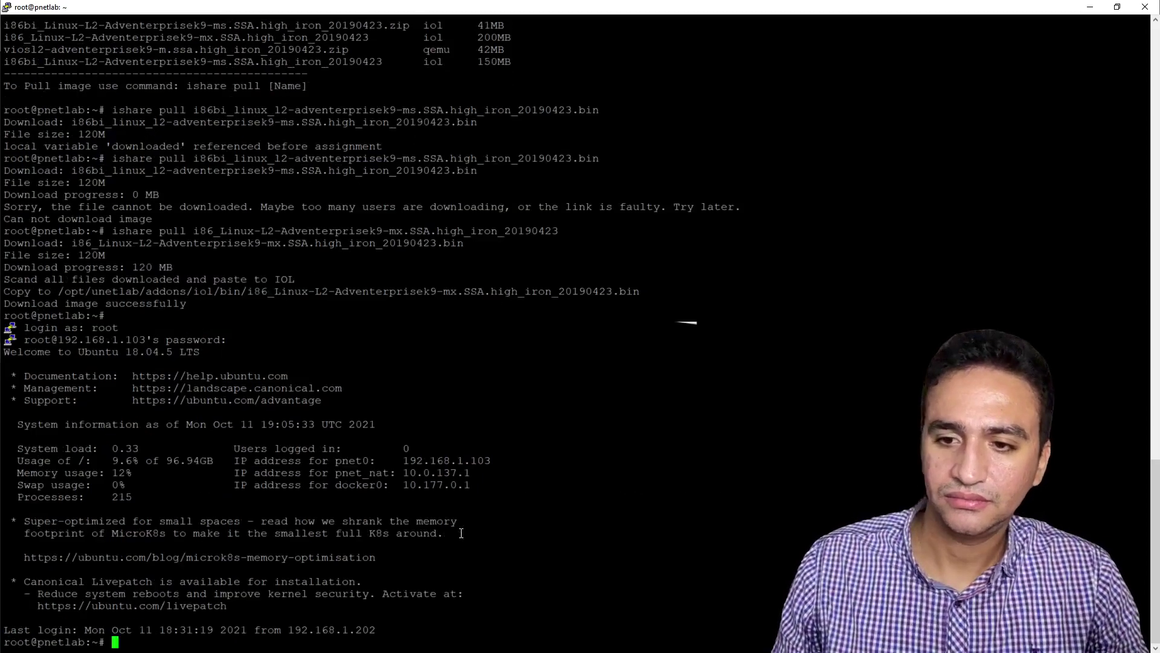
pyautogui.press('super+Left')
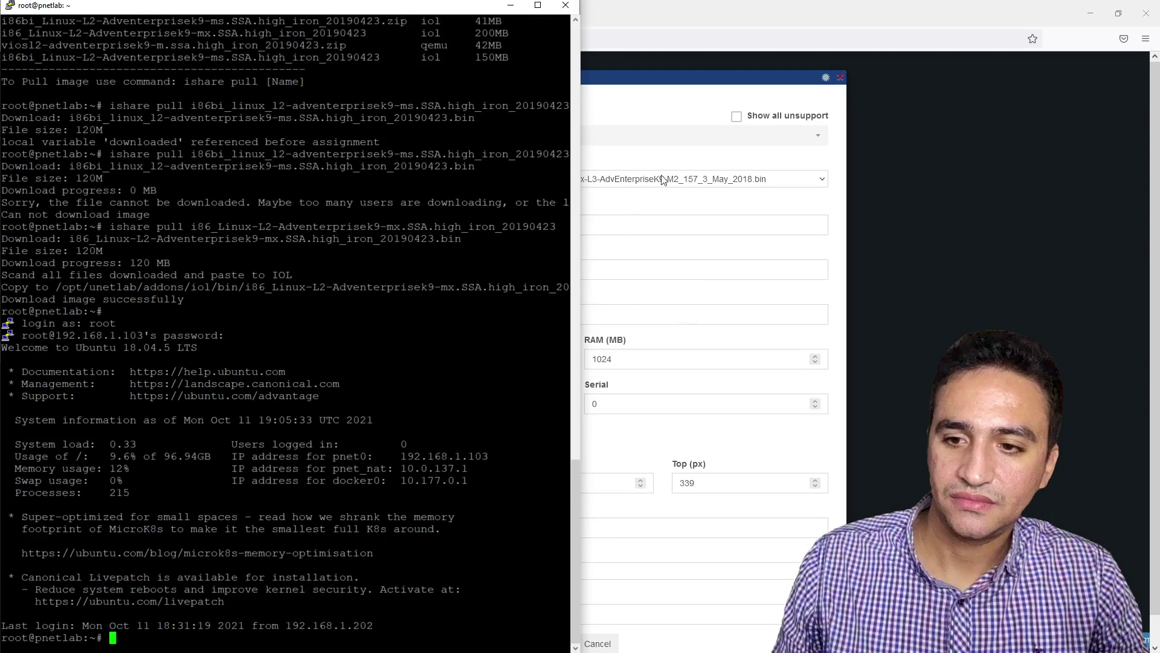
# - Run 'ishare search AdvEnterpriseK9' in a small PuTTY window placed over R1's node settings
pyautogui.moveTo(175, 7); pyautogui.dragTo(214, 296)
pyautogui.write('ishare ')
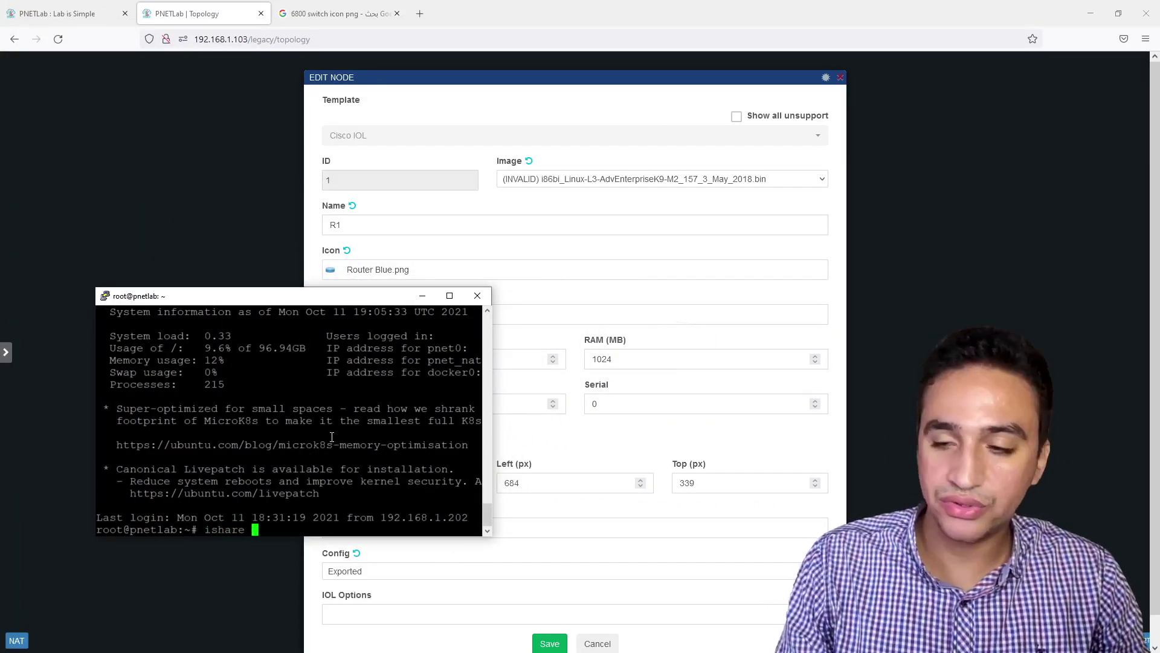
pyautogui.write('searc')
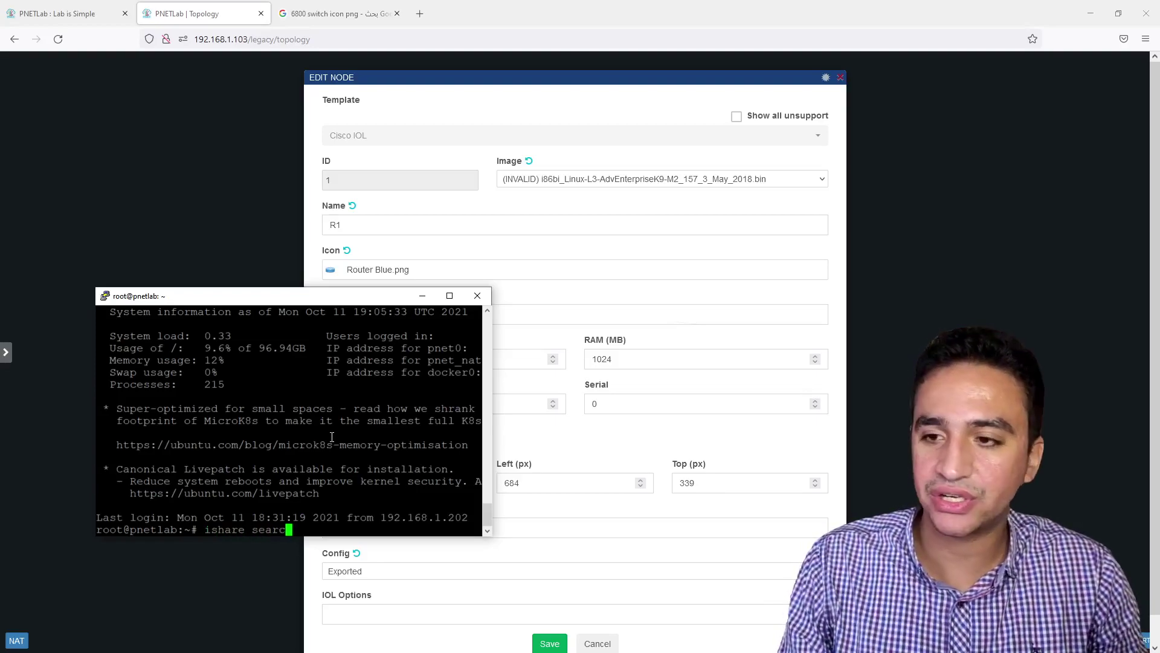
pyautogui.write('h Adv')
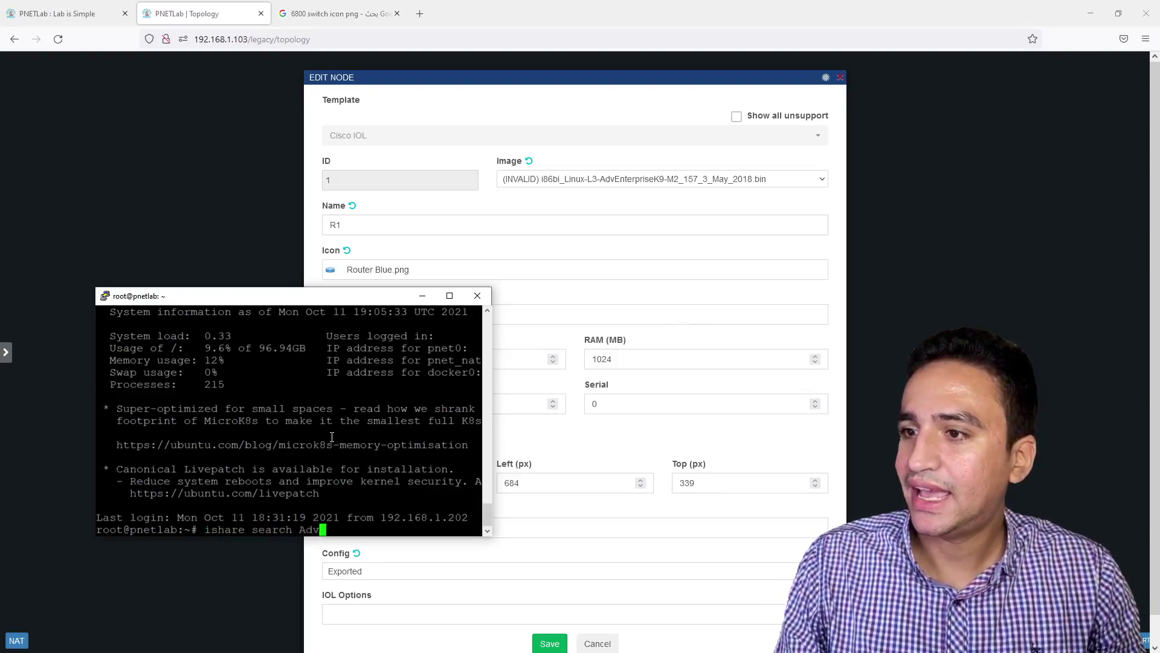
pyautogui.write('Enterprise')
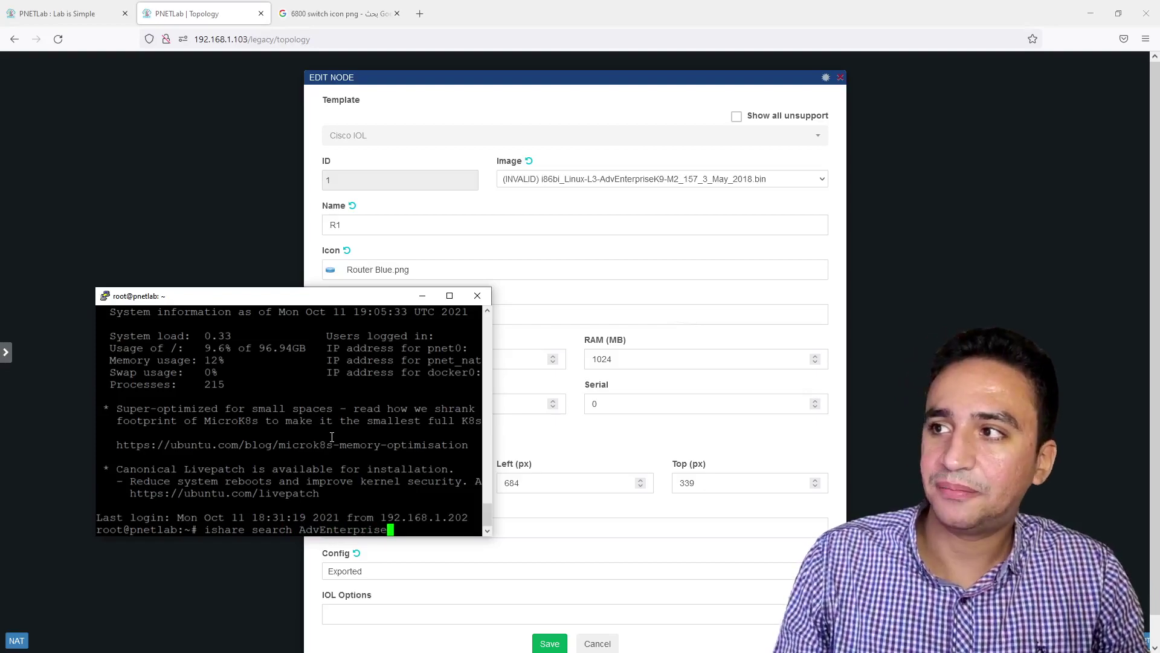
pyautogui.write('K9')
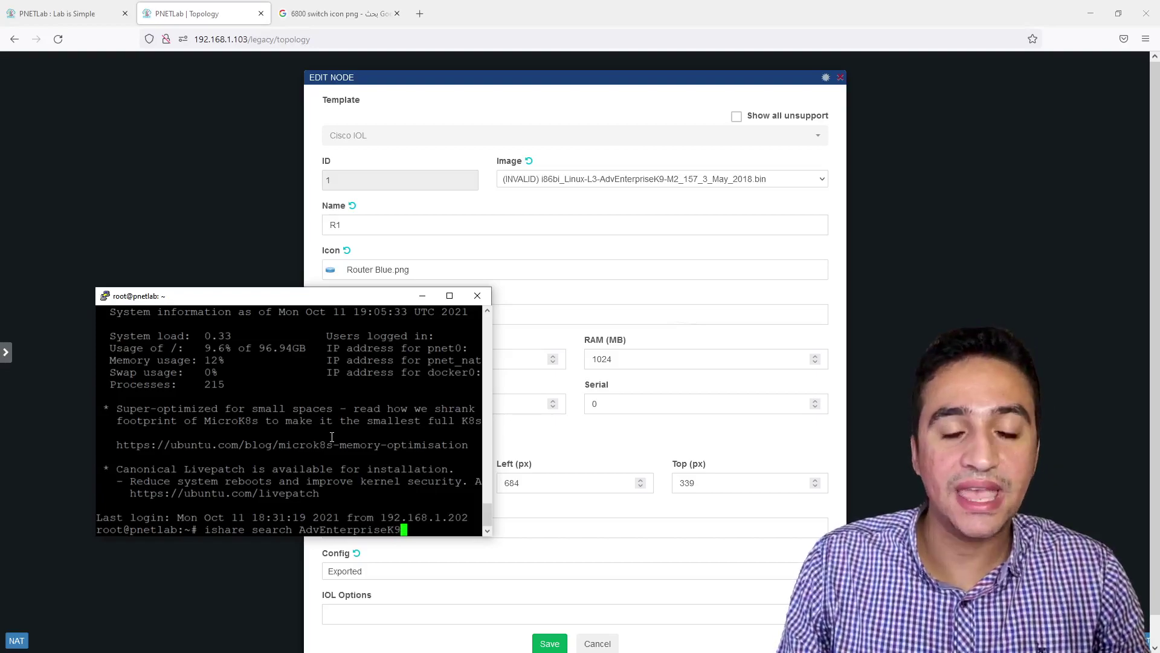
pyautogui.press('Return')
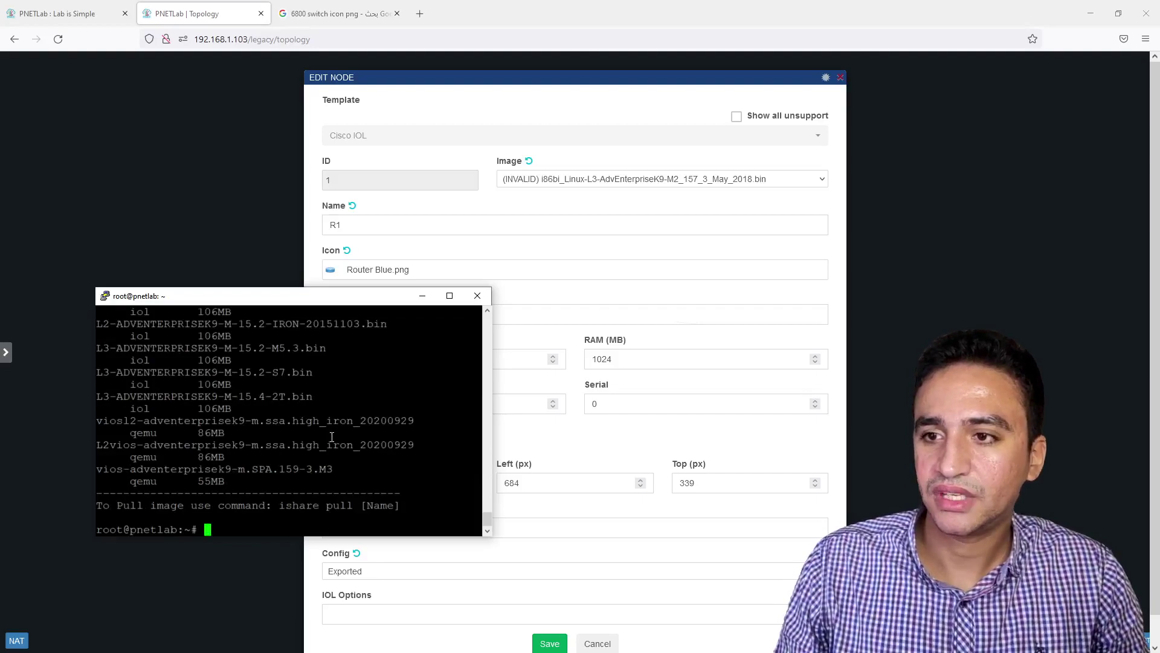
# - Rerun the AdvEnterpriseK9 search and locate the i86bi_LinuxL3-AdvEnterpriseK9-M2_157_3_May_2018.zip filename
pyautogui.doubleClick(309, 296)
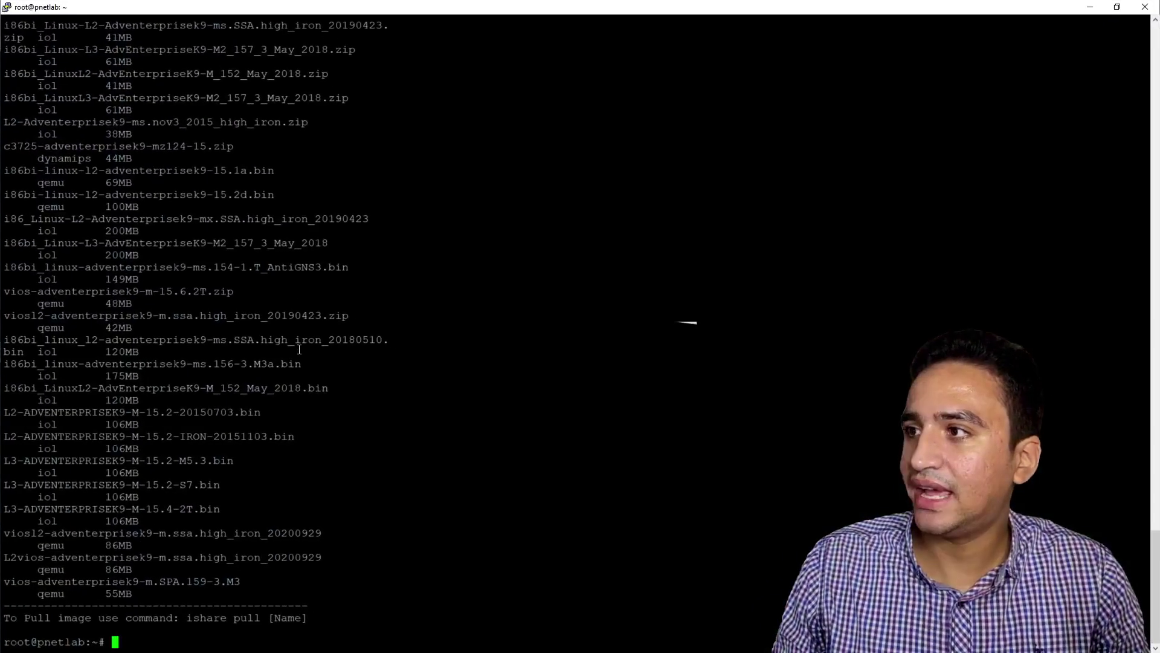
pyautogui.press('Up')
pyautogui.press('Return')
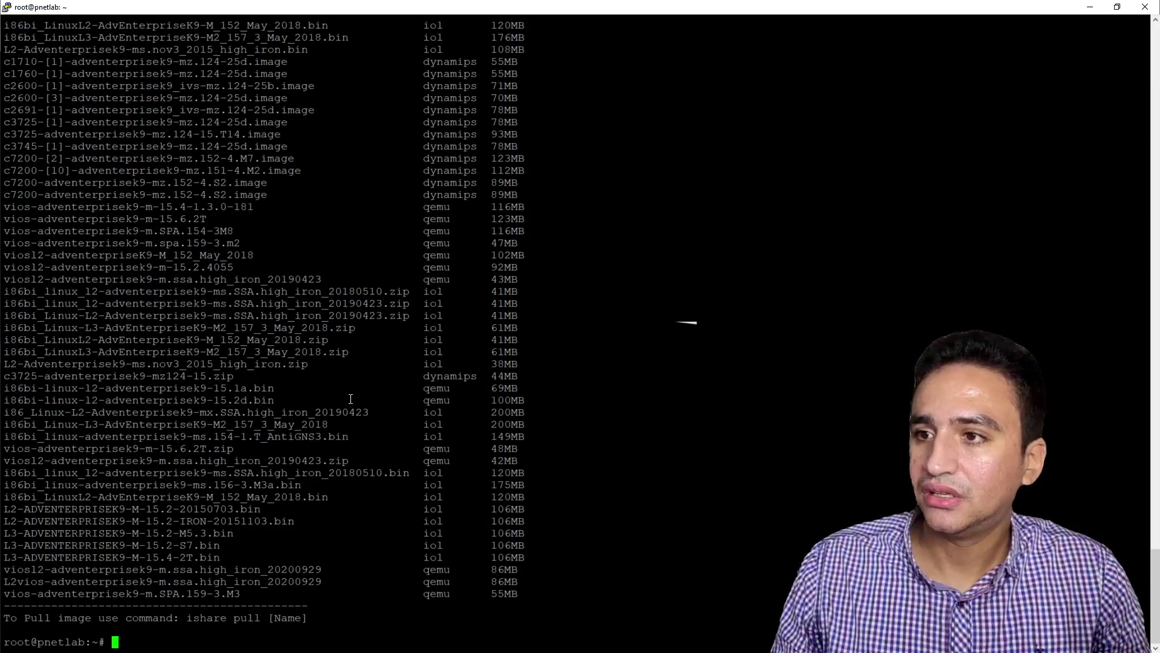
pyautogui.moveTo(37, 351); pyautogui.dragTo(350, 352)
pyautogui.moveTo(485, 6); pyautogui.dragTo(251, 133)
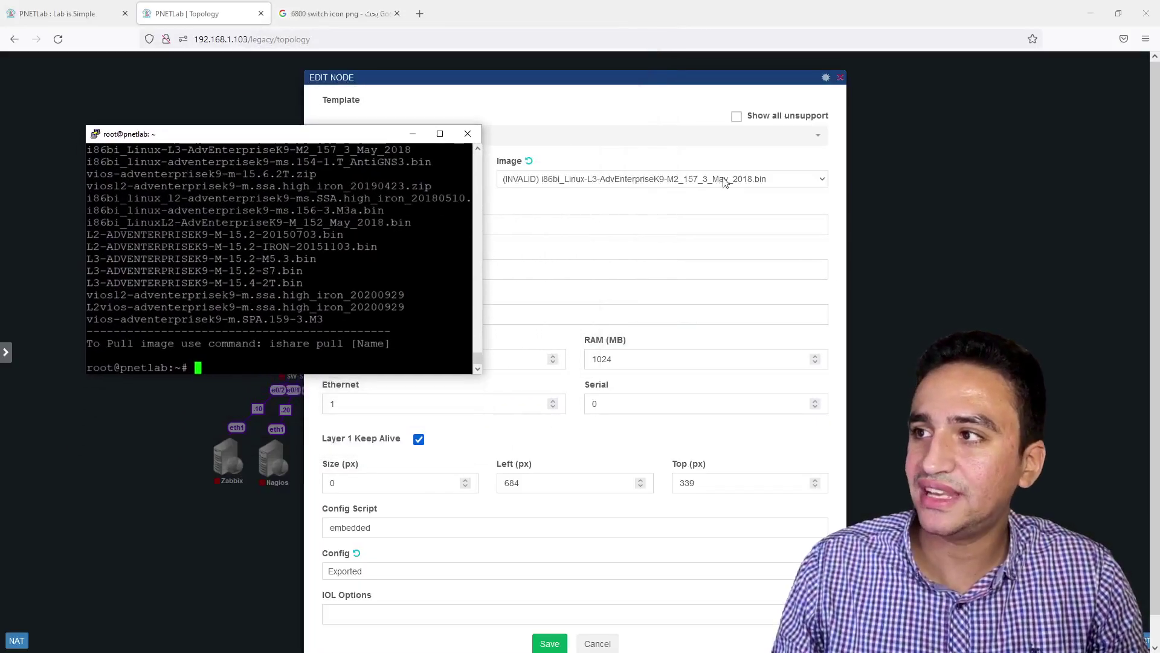
pyautogui.doubleClick(314, 137)
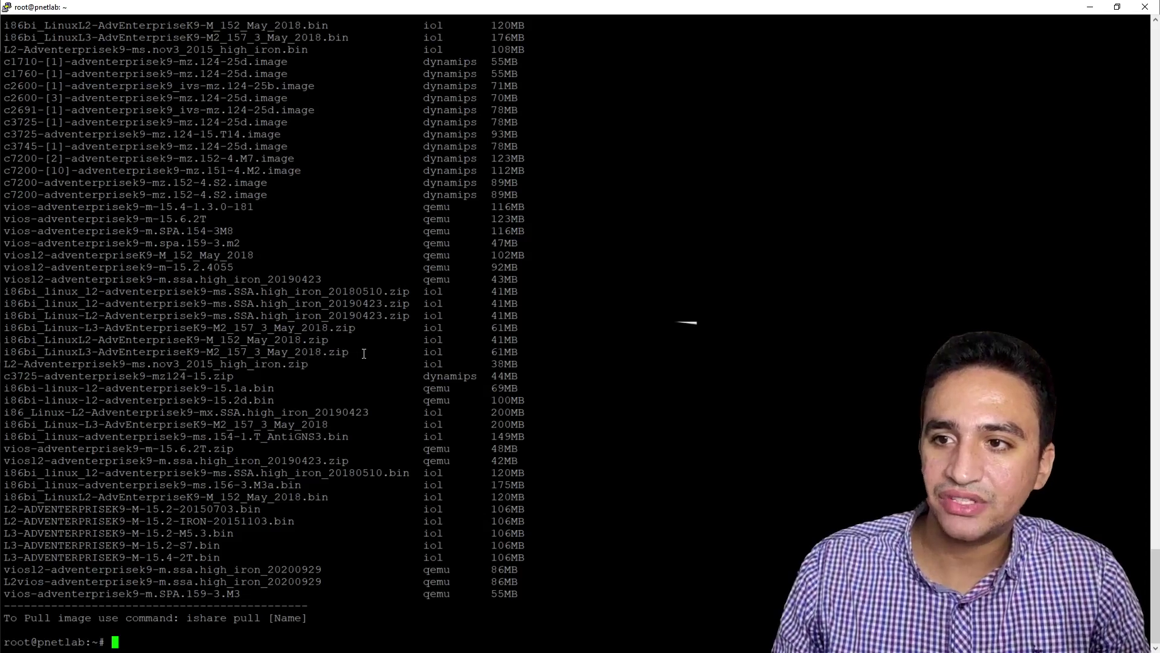
# - Copy the i86bi_LinuxL3-AdvEnterpriseK9-M2_157_3_May_2018.zip filename and paste it after a typed pull command
pyautogui.moveTo(344, 354); pyautogui.dragTo(516, 340)
pyautogui.click(39, 349)
pyautogui.tripleClick(40, 349)
pyautogui.click(40, 349)
pyautogui.doubleClick(8, 351)
pyautogui.press('super+c')
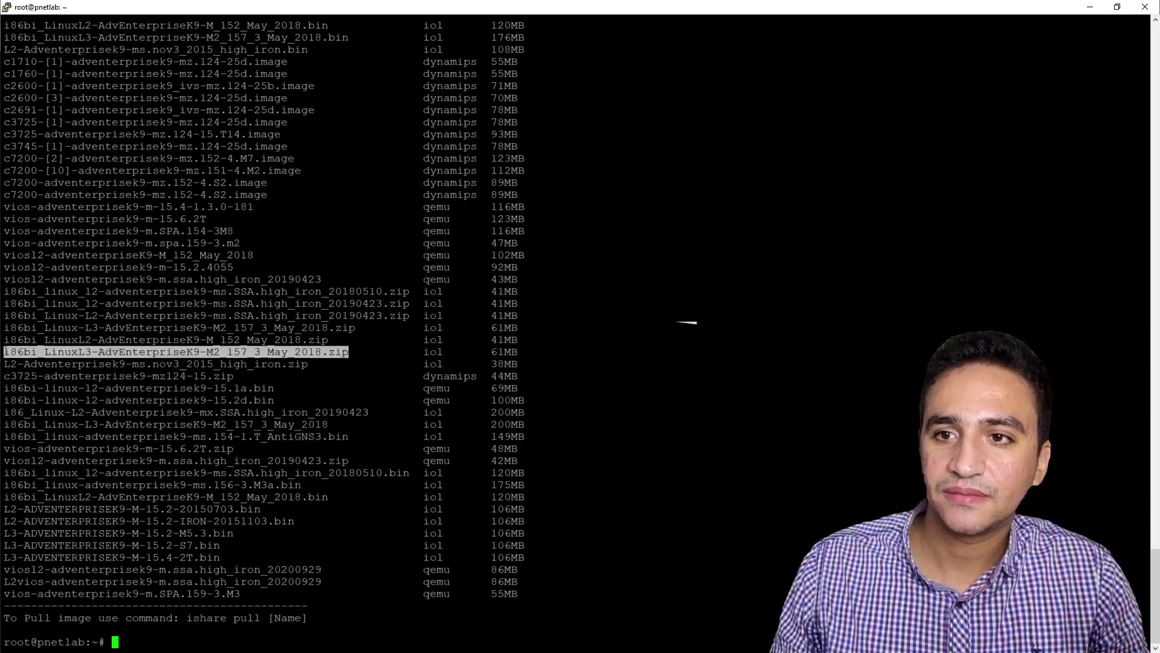
pyautogui.click(307, 626)
pyautogui.write('isear')
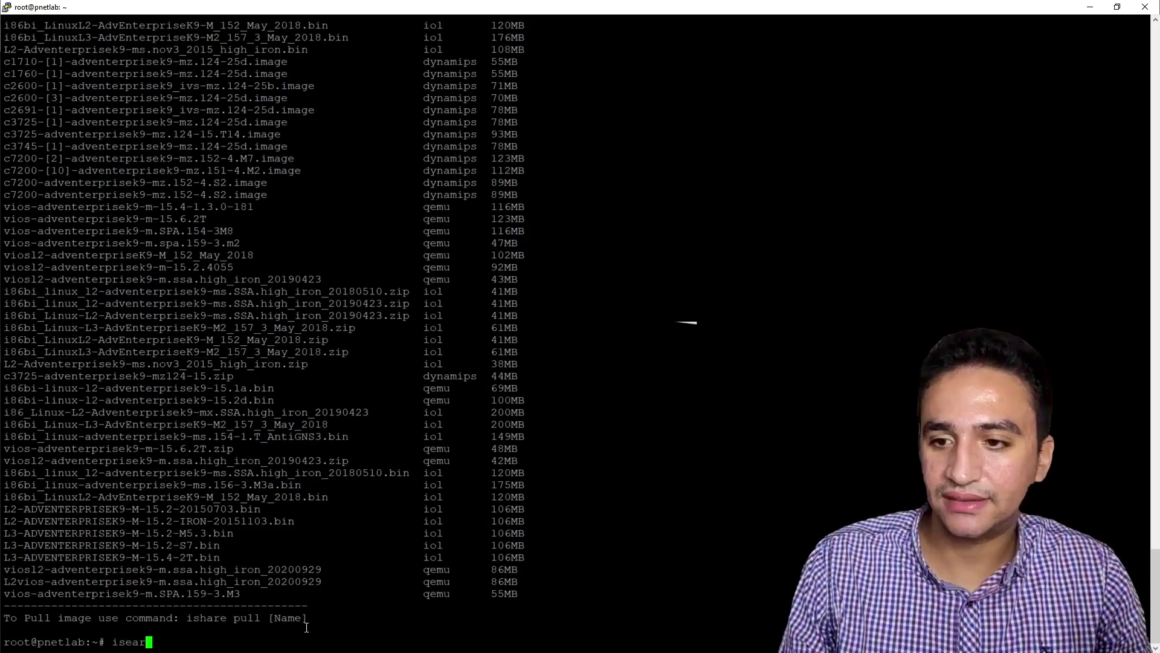
pyautogui.write('ch pull')
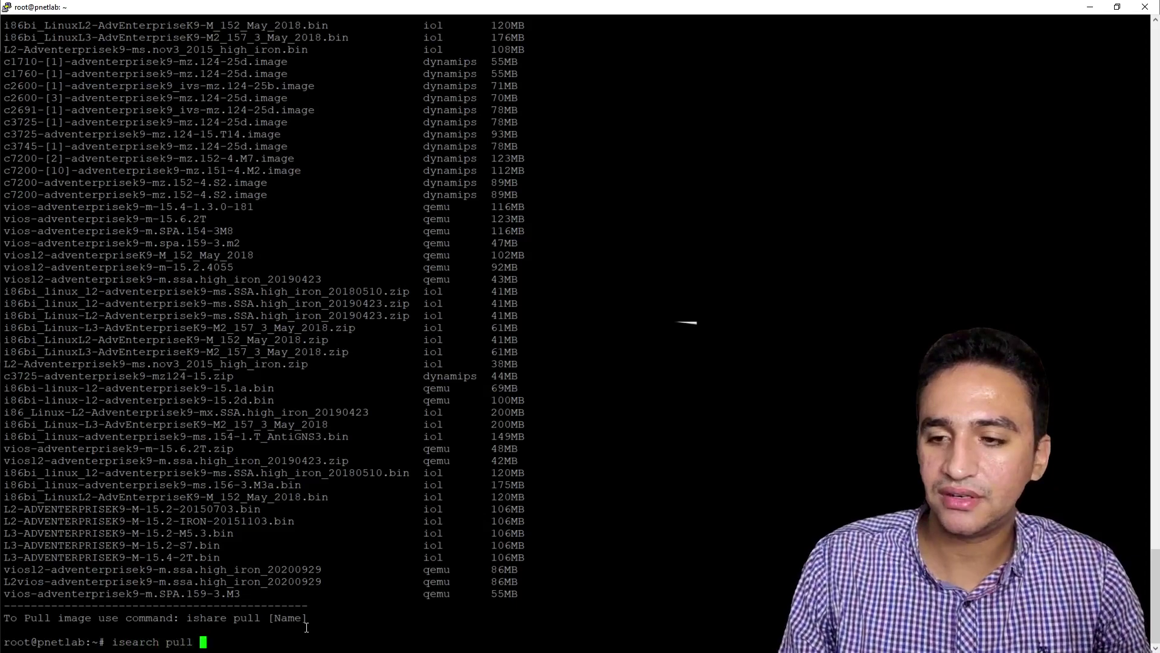
pyautogui.rightClick(472, 602)
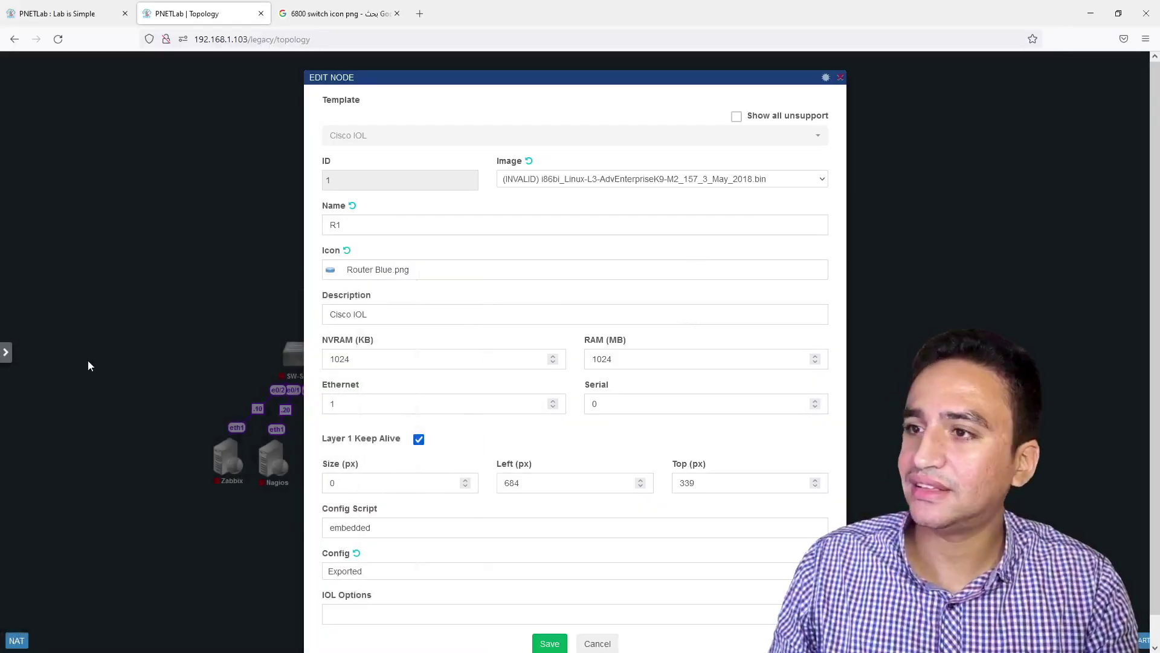
# - Inspect SW-Servers' invalid image in its node settings, then open External-PC's Edit Node settings
pyautogui.click(840, 77)
pyautogui.moveTo(293, 357)
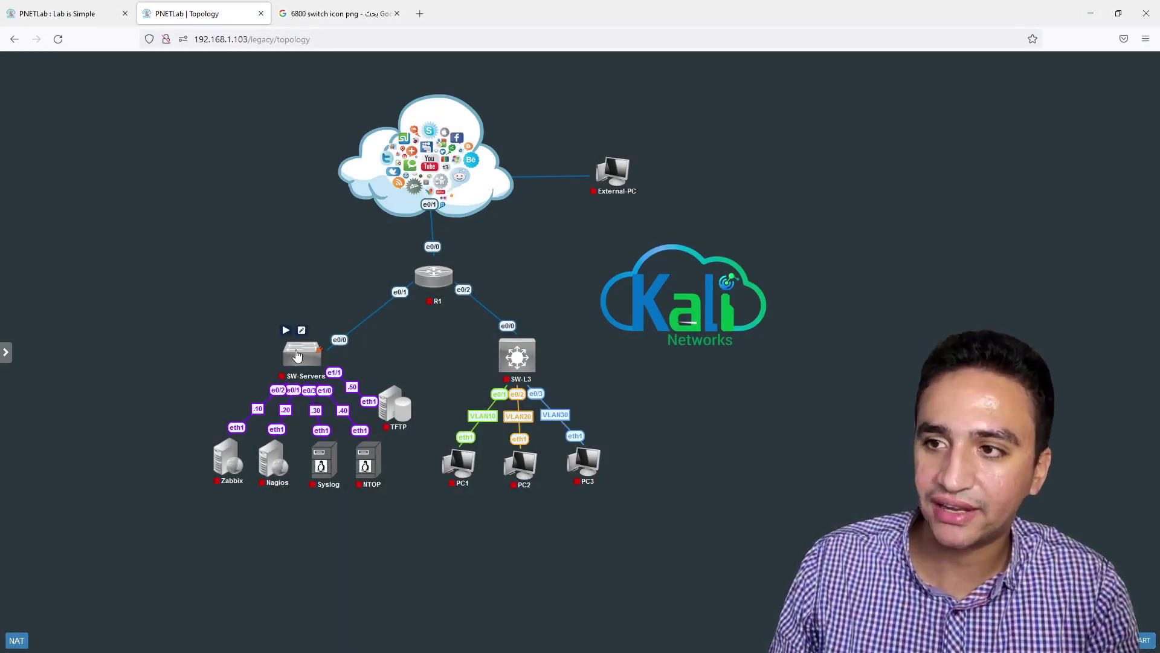
pyautogui.rightClick(298, 355)
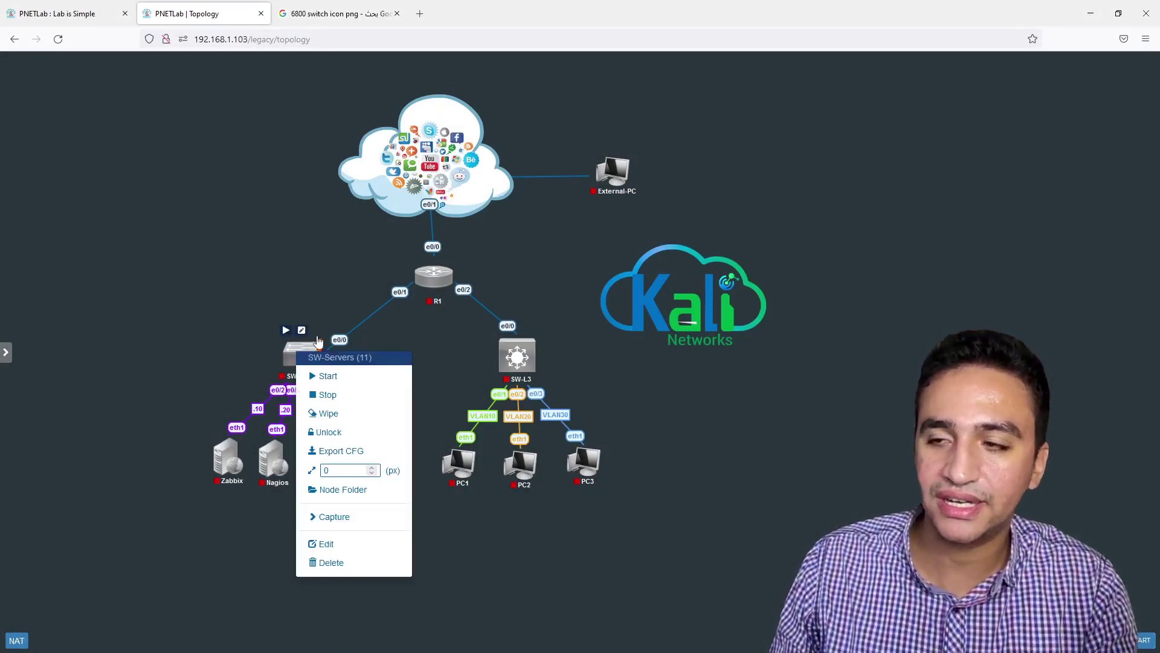
pyautogui.click(332, 547)
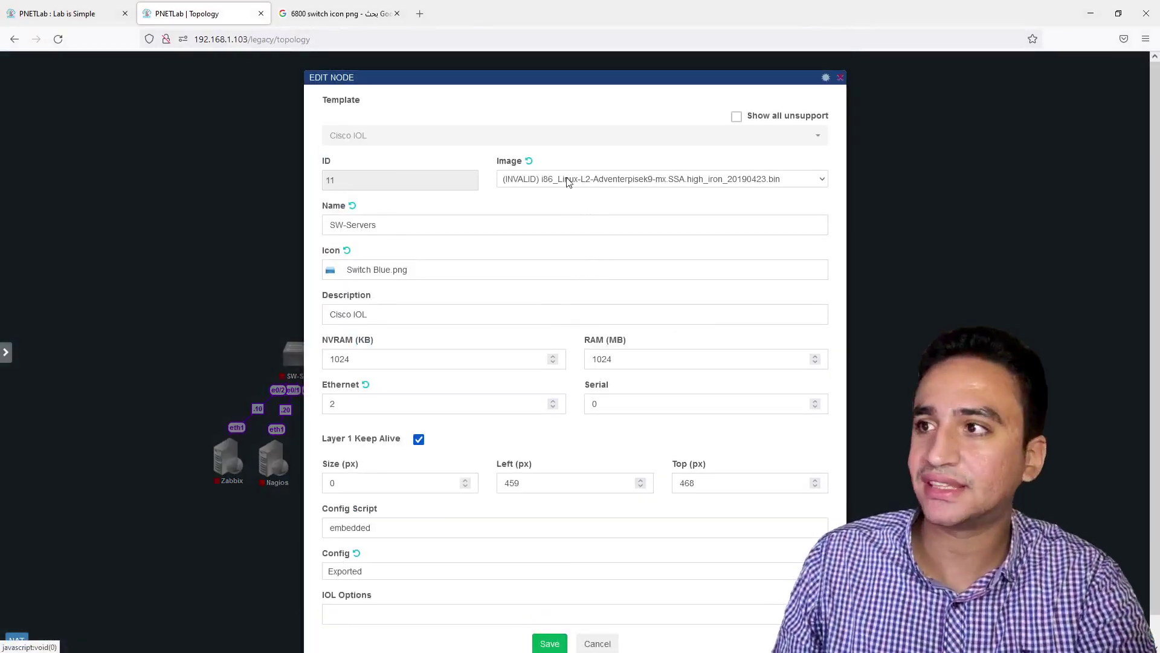
pyautogui.click(840, 78)
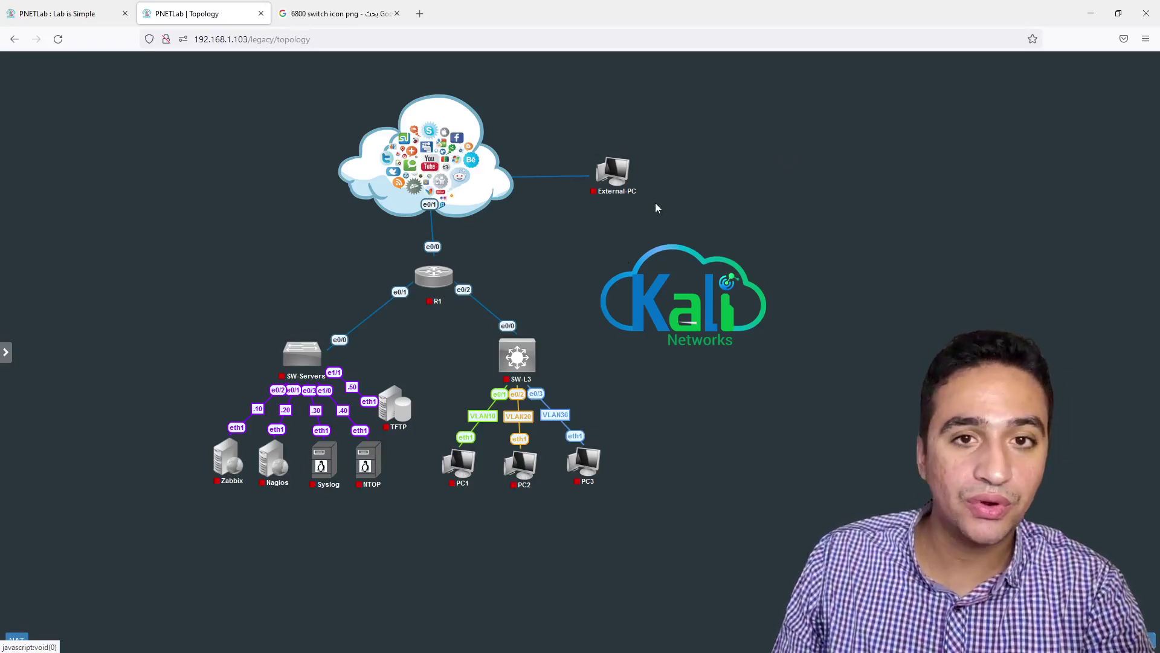
pyautogui.rightClick(613, 172)
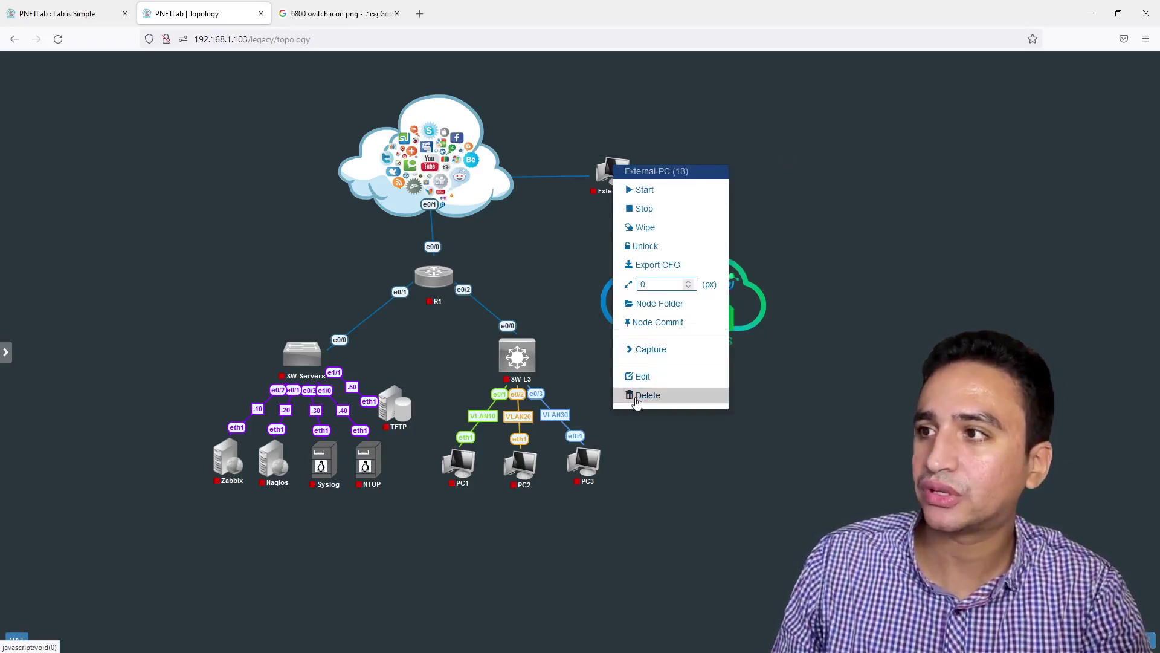
pyautogui.click(643, 379)
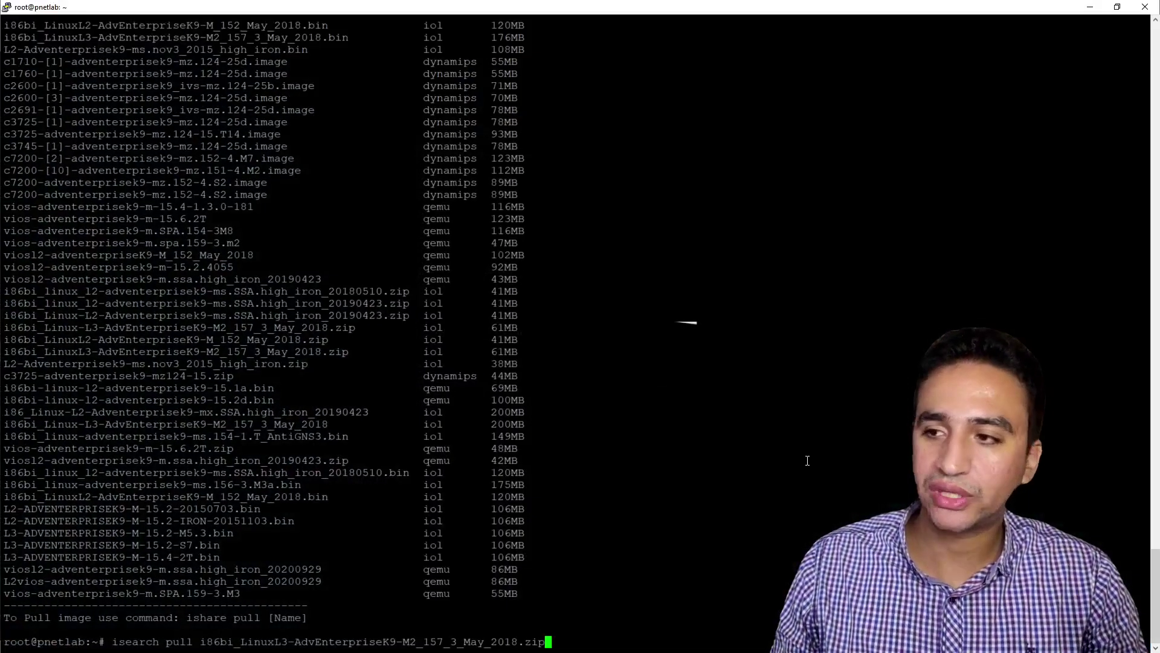
# - Run 'ishare search kalinet' in PuTTY, which finds no images
pyautogui.press('BackSpace')
pyautogui.press('BackSpace')
pyautogui.press('BackSpace')
pyautogui.press('BackSpace')
pyautogui.press('BackSpace')
pyautogui.press('BackSpace')
pyautogui.press('BackSpace')
pyautogui.press('BackSpace')
pyautogui.press('BackSpace')
pyautogui.press('BackSpace')
pyautogui.press('BackSpace')
pyautogui.press('BackSpace')
pyautogui.press('BackSpace')
pyautogui.press('BackSpace')
pyautogui.press('BackSpace')
pyautogui.press('BackSpace')
pyautogui.press('BackSpace')
pyautogui.press('BackSpace')
pyautogui.press('BackSpace')
pyautogui.press('BackSpace')
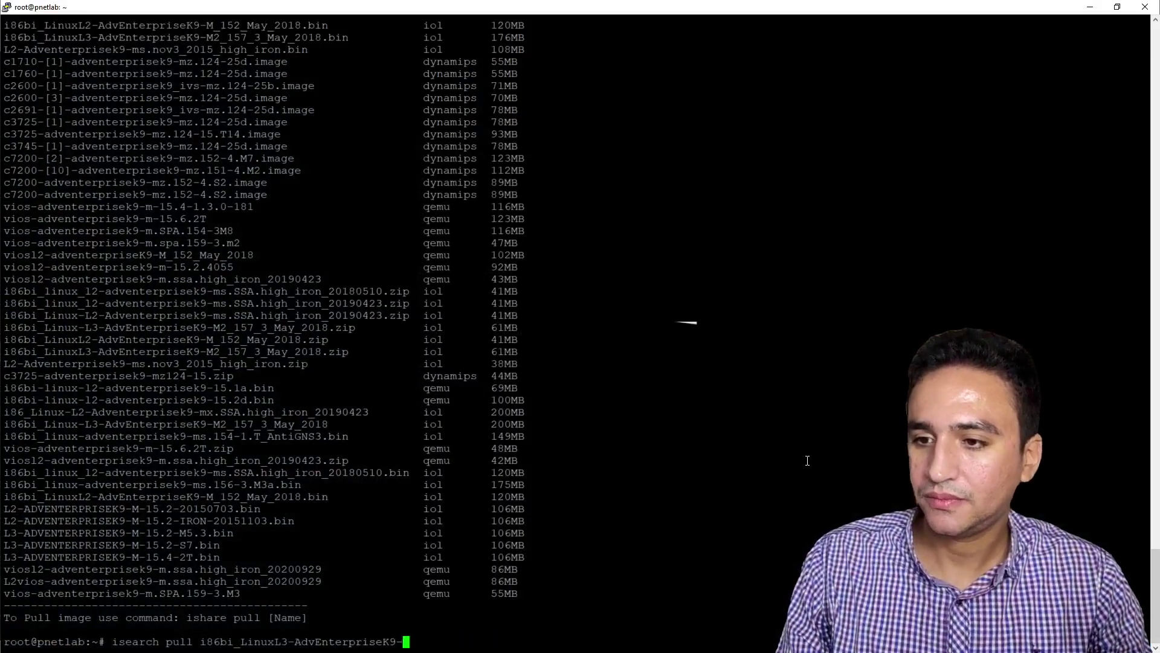
pyautogui.press('Up')
pyautogui.press('BackSpace')
pyautogui.press('BackSpace')
pyautogui.press('BackSpace')
pyautogui.press('BackSpace')
pyautogui.press('BackSpace')
pyautogui.press('BackSpace')
pyautogui.press('BackSpace')
pyautogui.press('BackSpace')
pyautogui.press('BackSpace')
pyautogui.press('BackSpace')
pyautogui.press('BackSpace')
pyautogui.press('BackSpace')
pyautogui.press('BackSpace')
pyautogui.press('BackSpace')
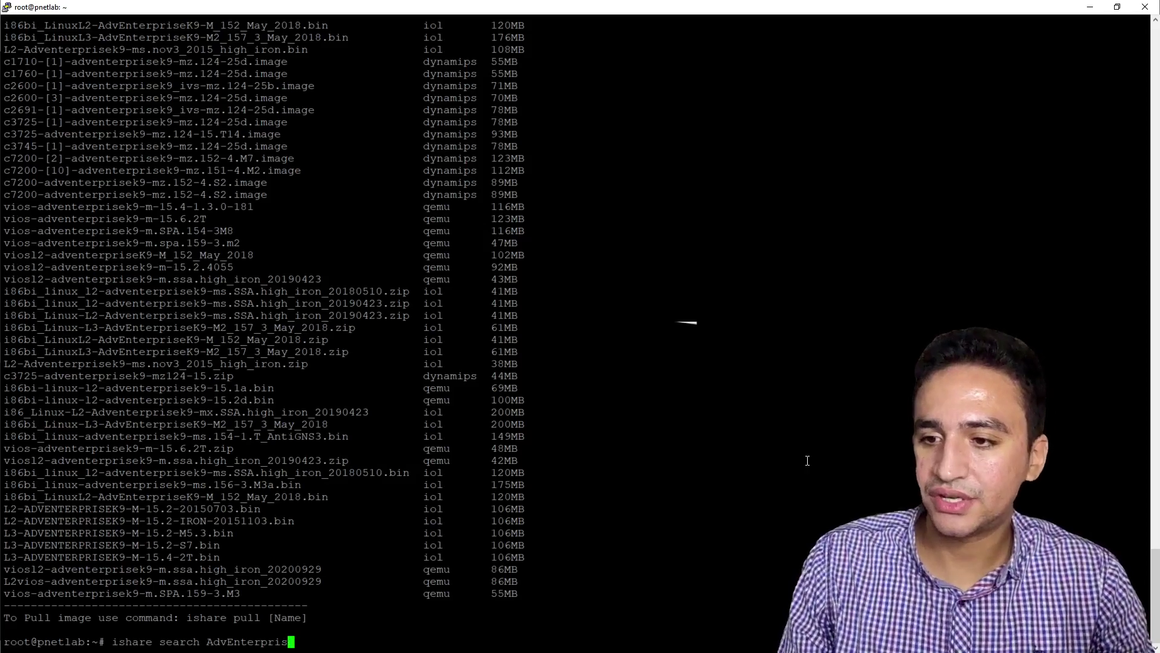
pyautogui.press('BackSpace')
pyautogui.write('kvm_')
pyautogui.press('BackSpace')
pyautogui.press('BackSpace')
pyautogui.press('BackSpace')
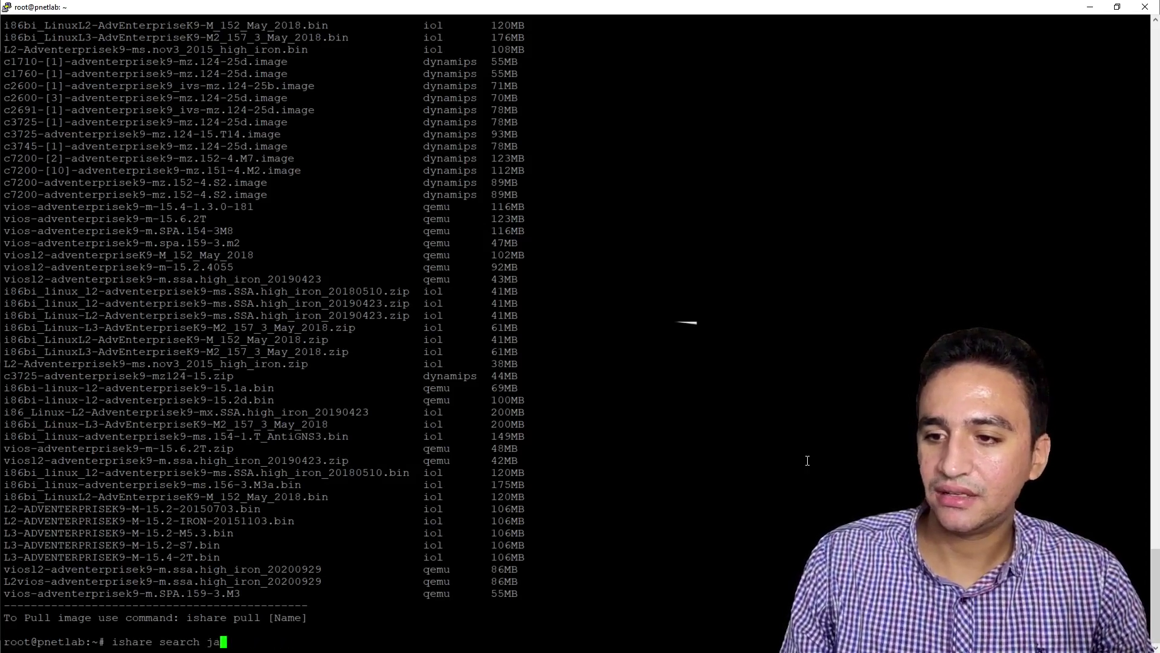
pyautogui.write('alinet')
pyautogui.press('Return')
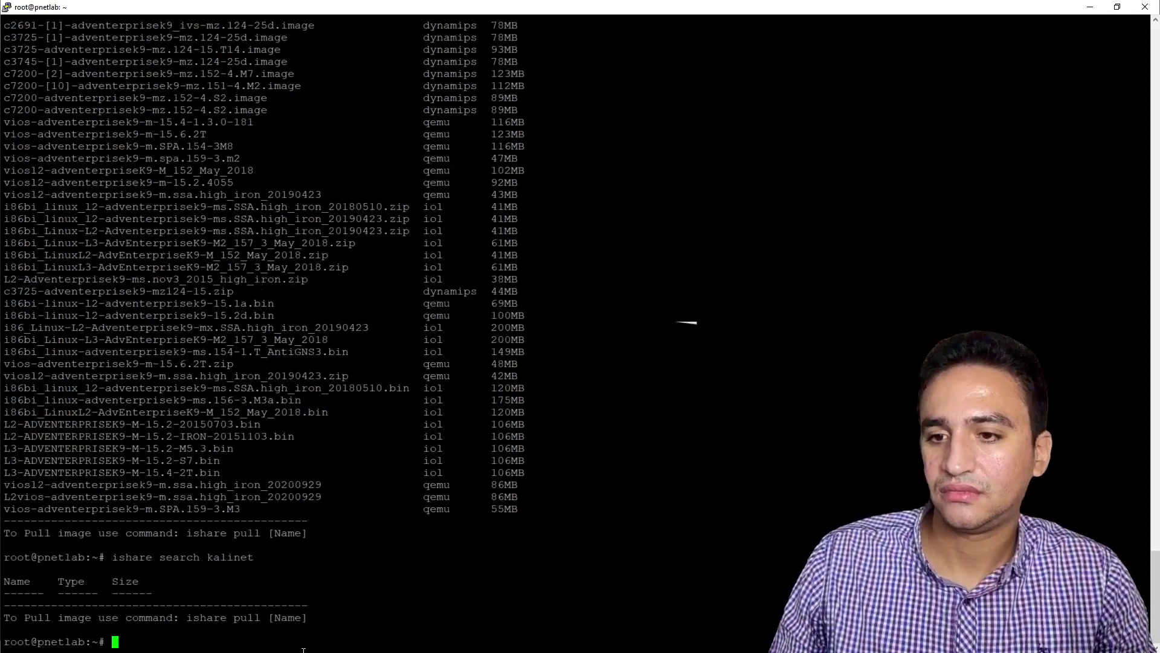
# - Search ishare for kali, listing linux-kali-2018.1-amd64 and linux-kali-large-2019.3
pyautogui.press('Up')
pyautogui.press('BackSpace')
pyautogui.press('BackSpace')
pyautogui.press('BackSpace')
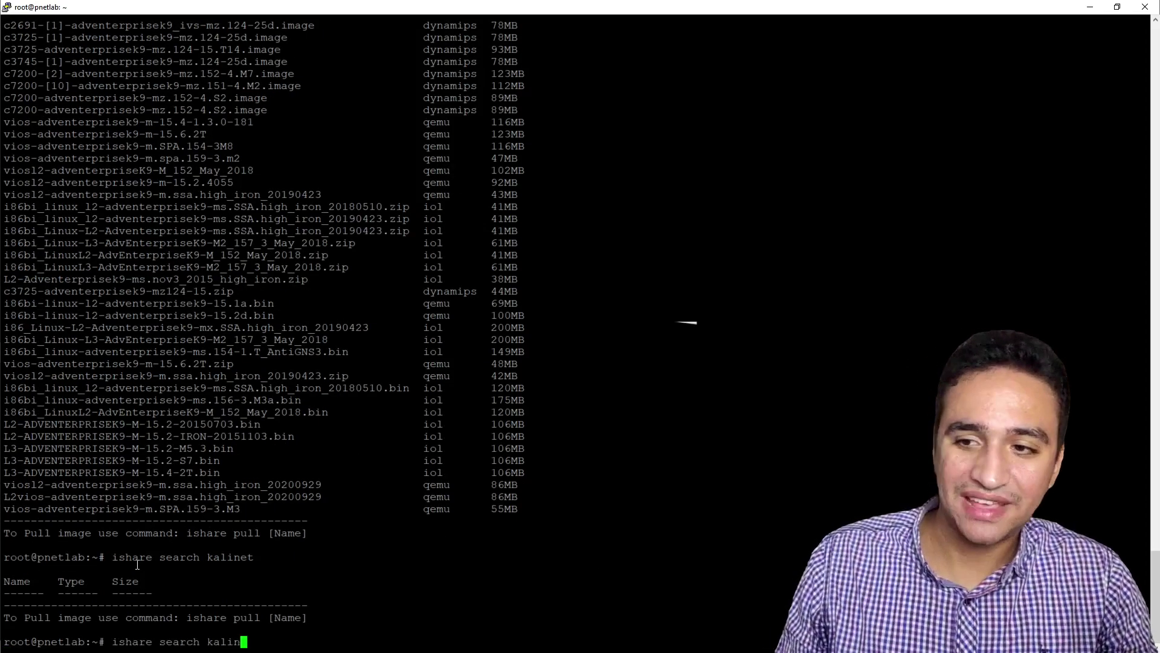
pyautogui.press('Return')
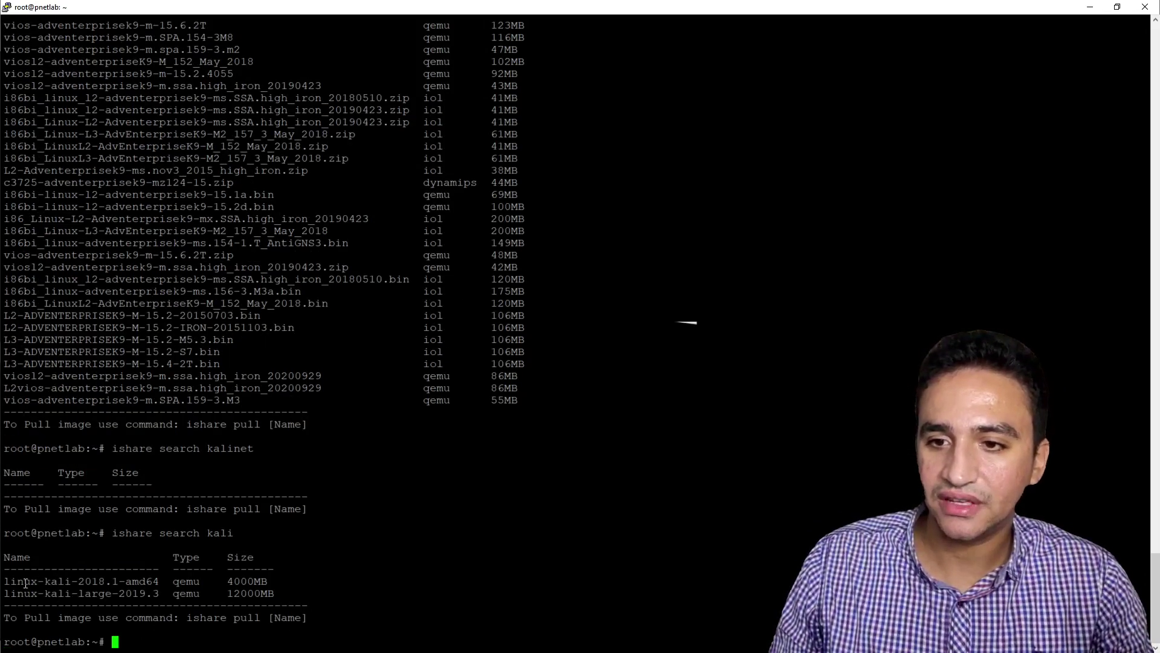
pyautogui.moveTo(25, 583); pyautogui.dragTo(305, 588)
# - Close the Switch console, review External-PC's kalinet/pc:latest image options, and close its settings
pyautogui.moveTo(523, 6); pyautogui.dragTo(446, 407)
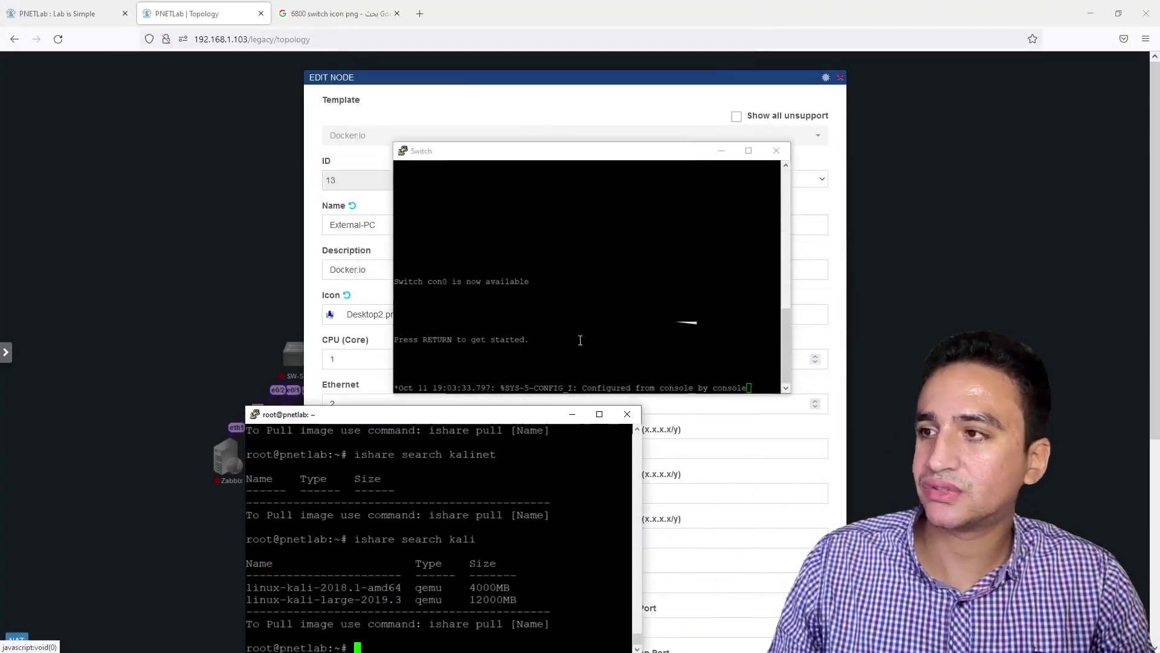
pyautogui.click(776, 151)
pyautogui.click(590, 377)
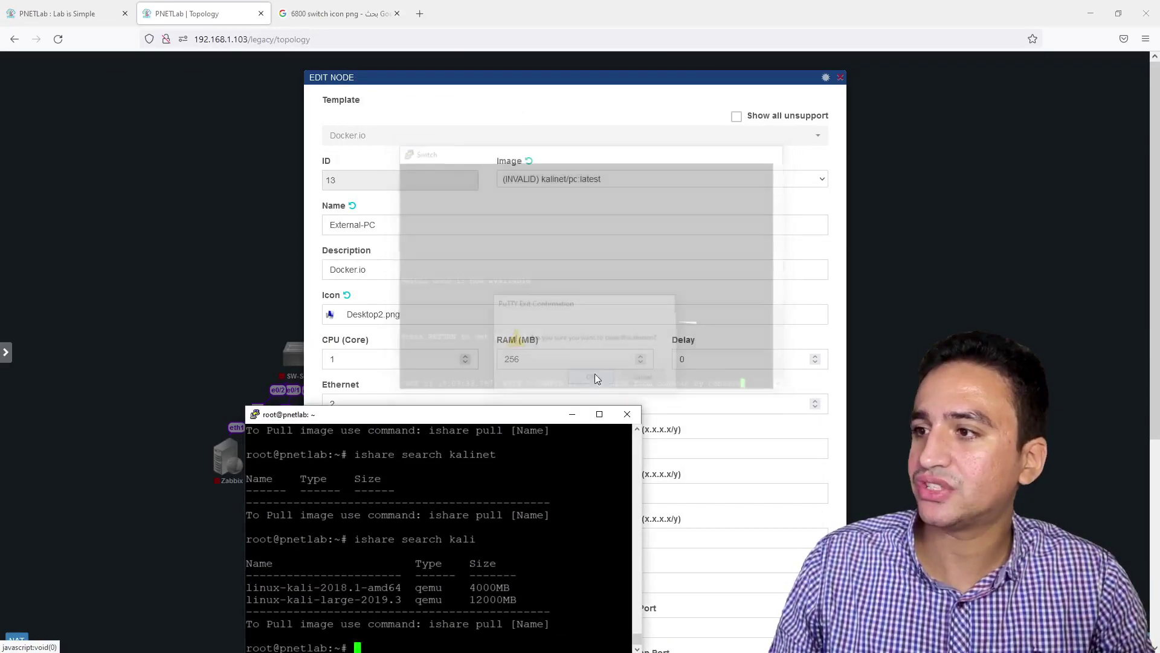
pyautogui.click(604, 179)
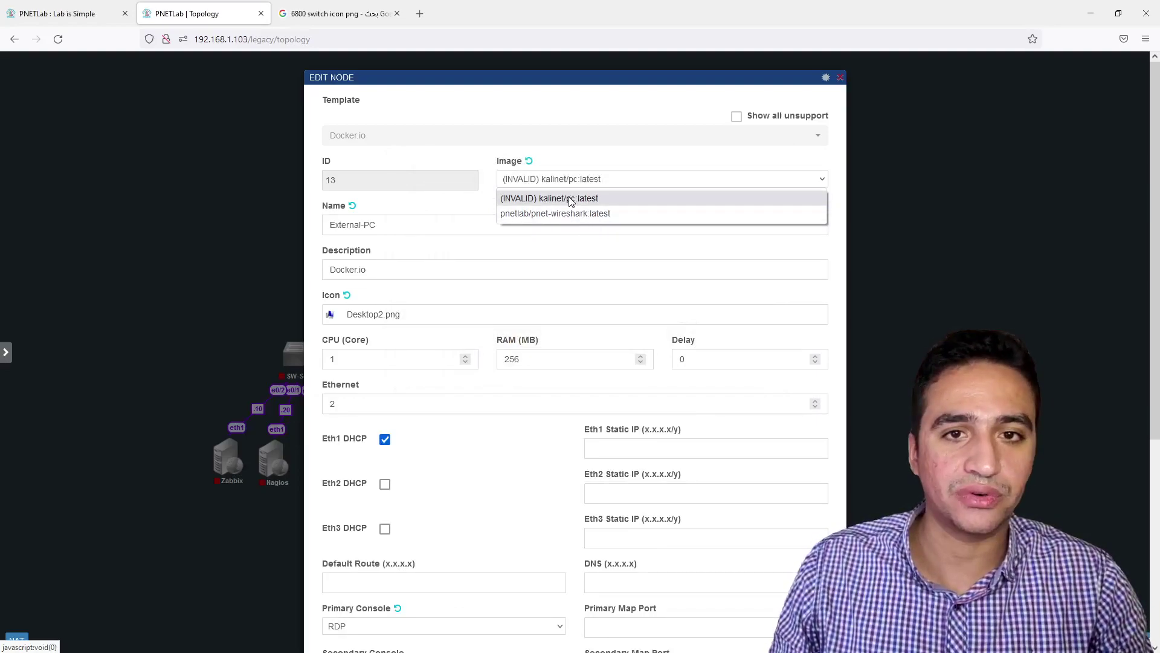
pyautogui.click(653, 106)
pyautogui.click(840, 77)
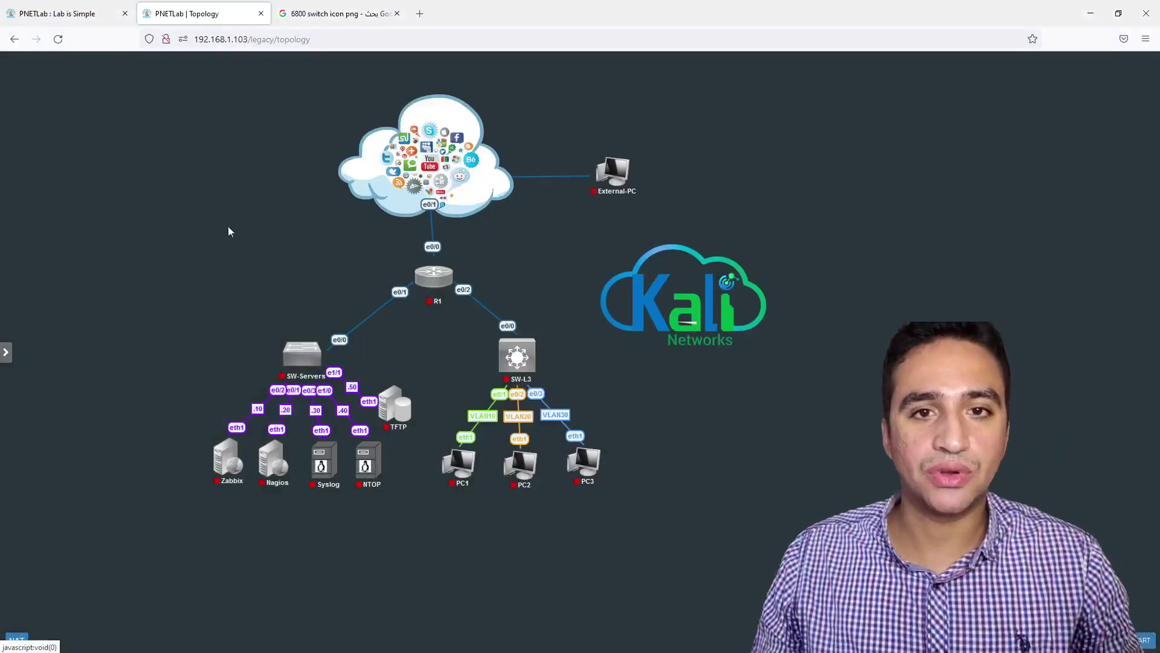
# - Minimize the browser and PuTTY terminal to bring the pnet-lab-video machine's VirtualBox details into view
pyautogui.click(1090, 8)
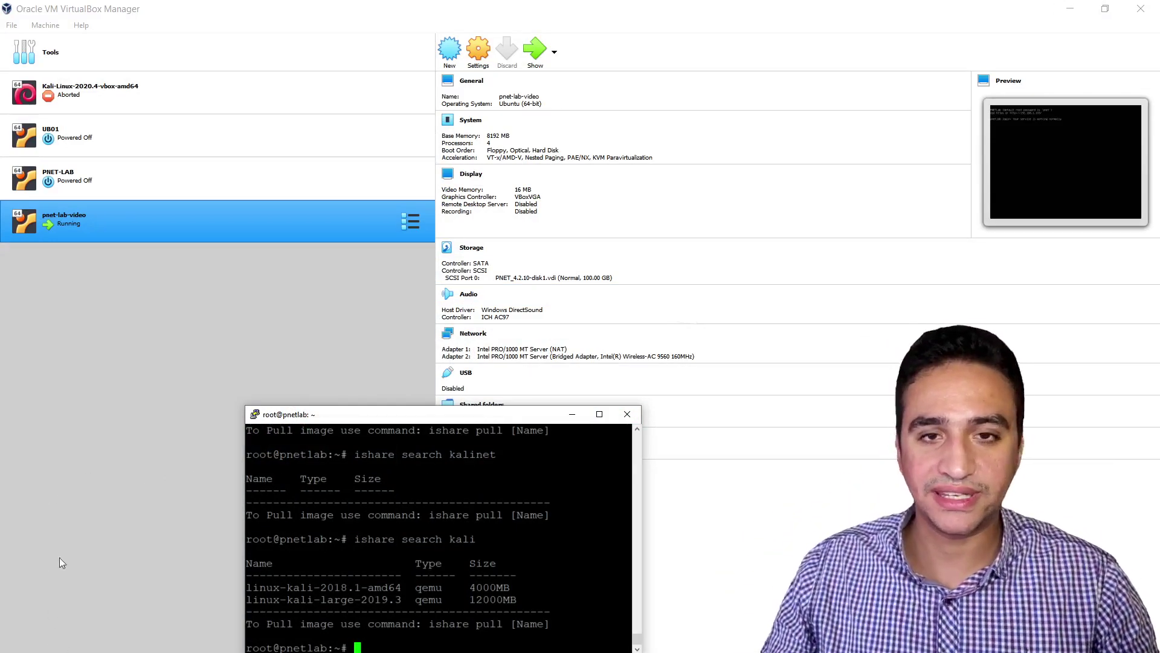
pyautogui.click(573, 414)
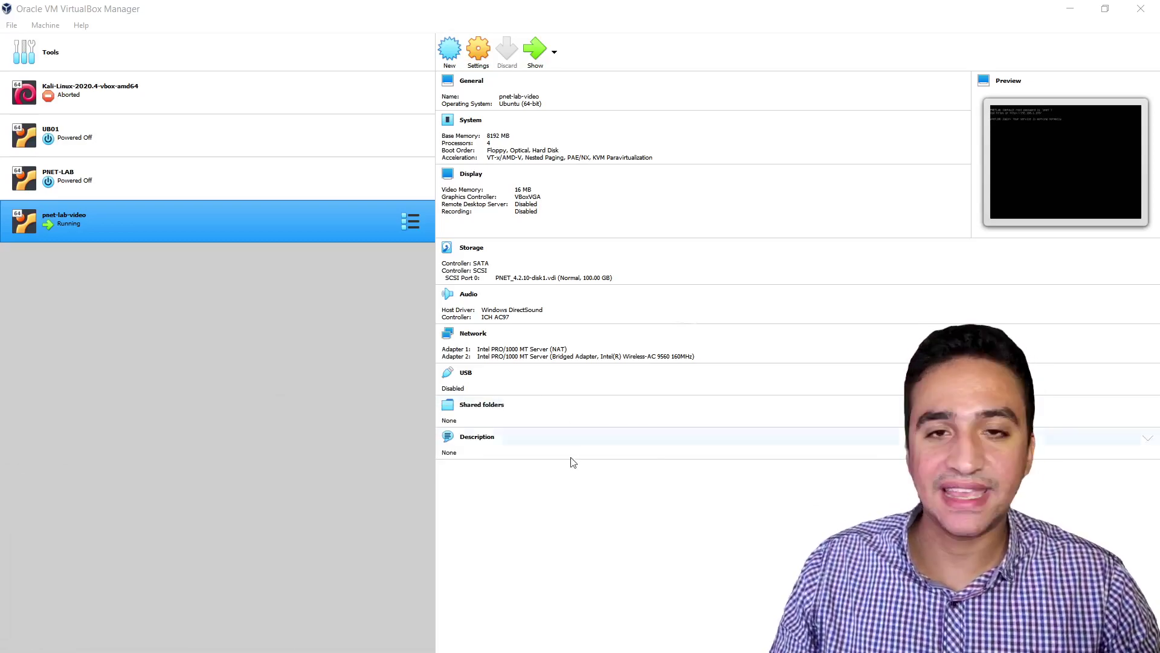